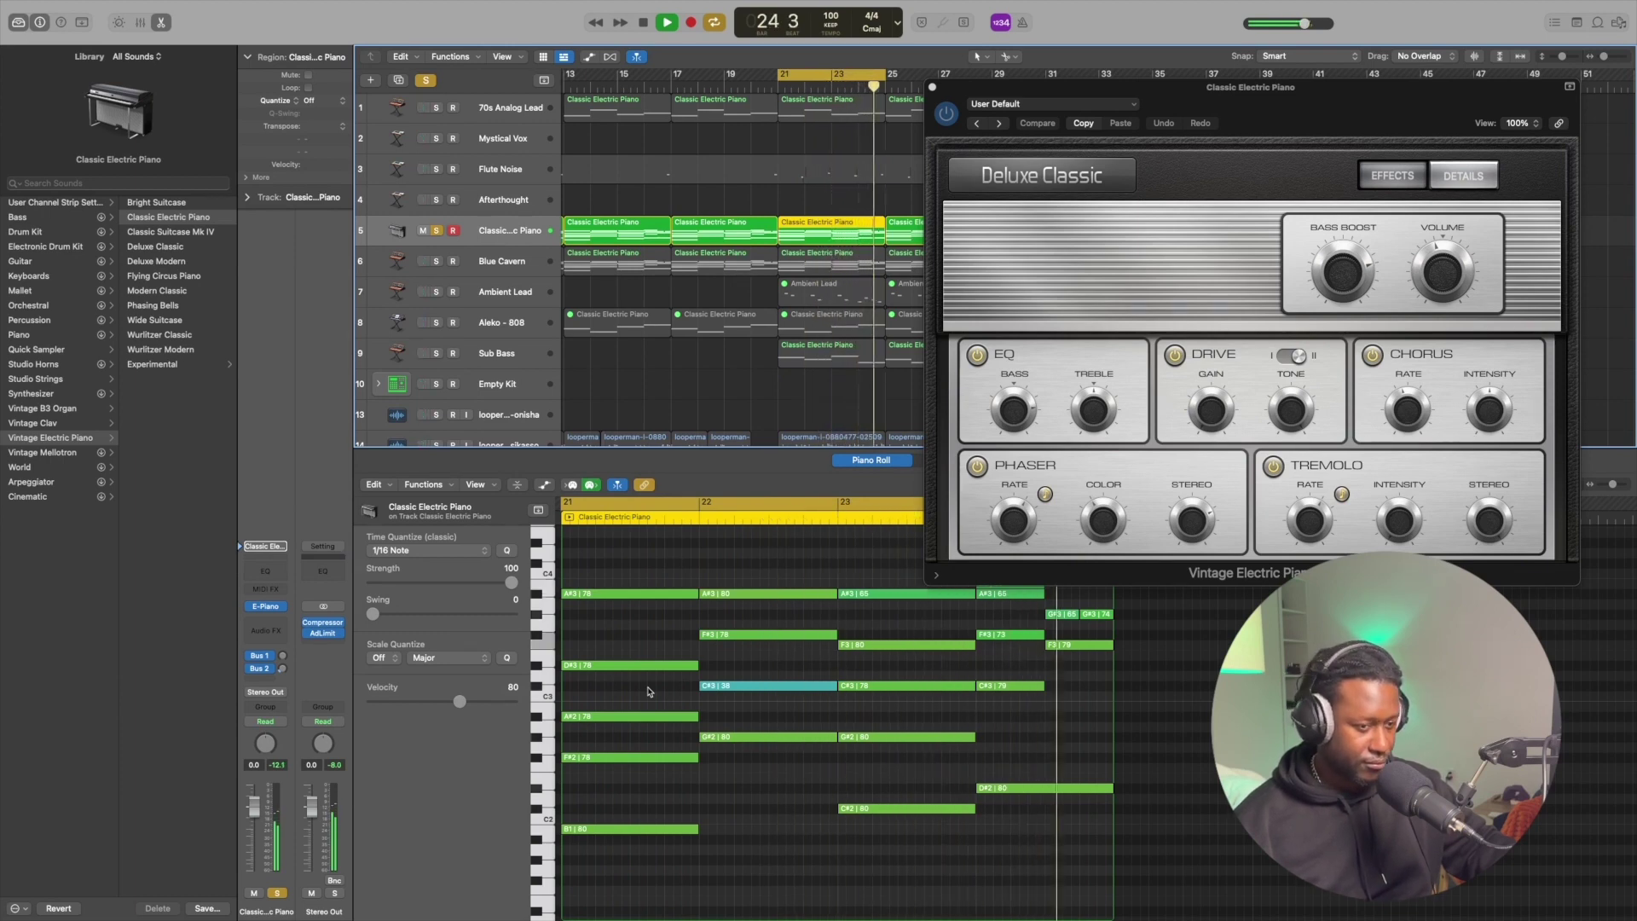
- Reposition the Classic Electric Piano plug-in window above the piano roll and audition the soloed loop
key("space")
left_click_drag(1287, 114, 1294, 324)
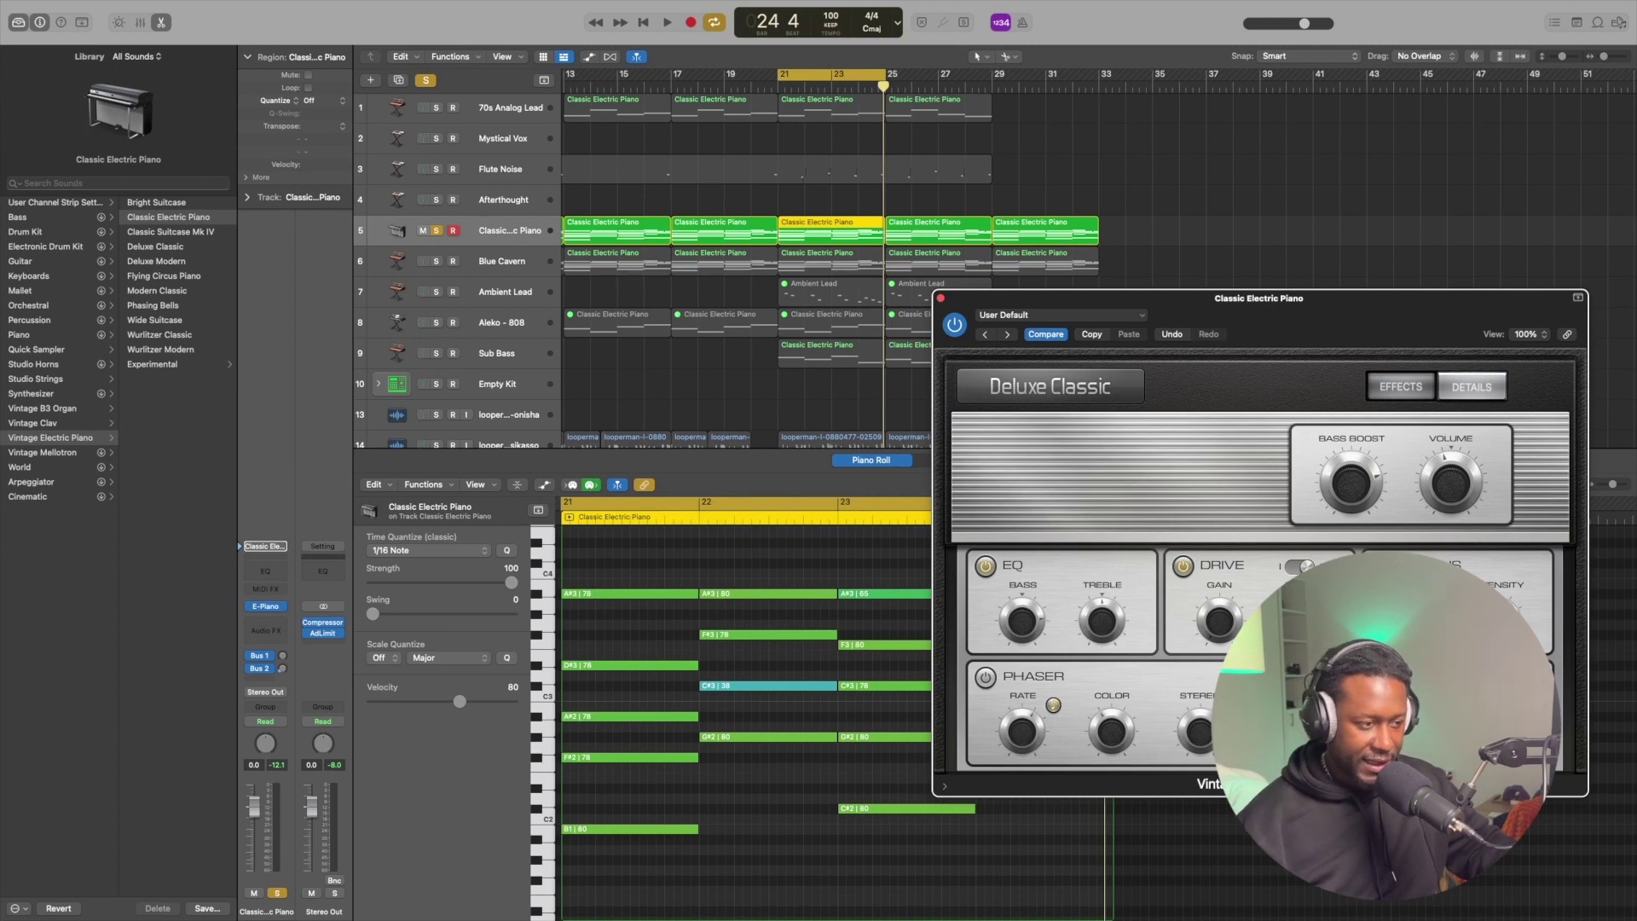
key("space")
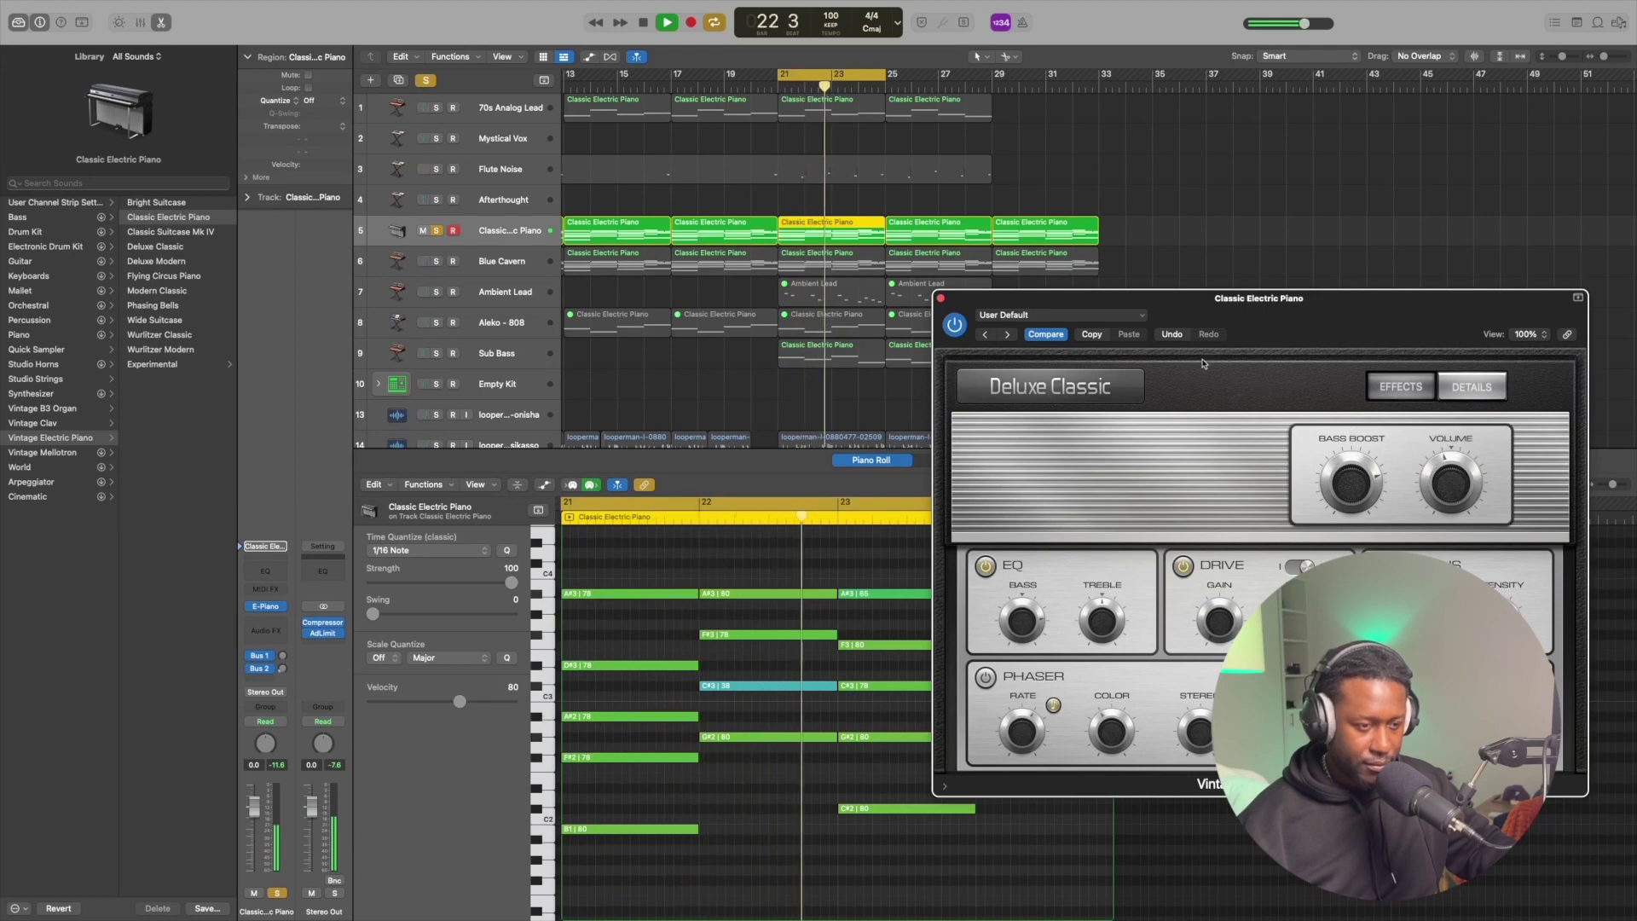
left_click_drag(1213, 316, 1199, 78)
key("space")
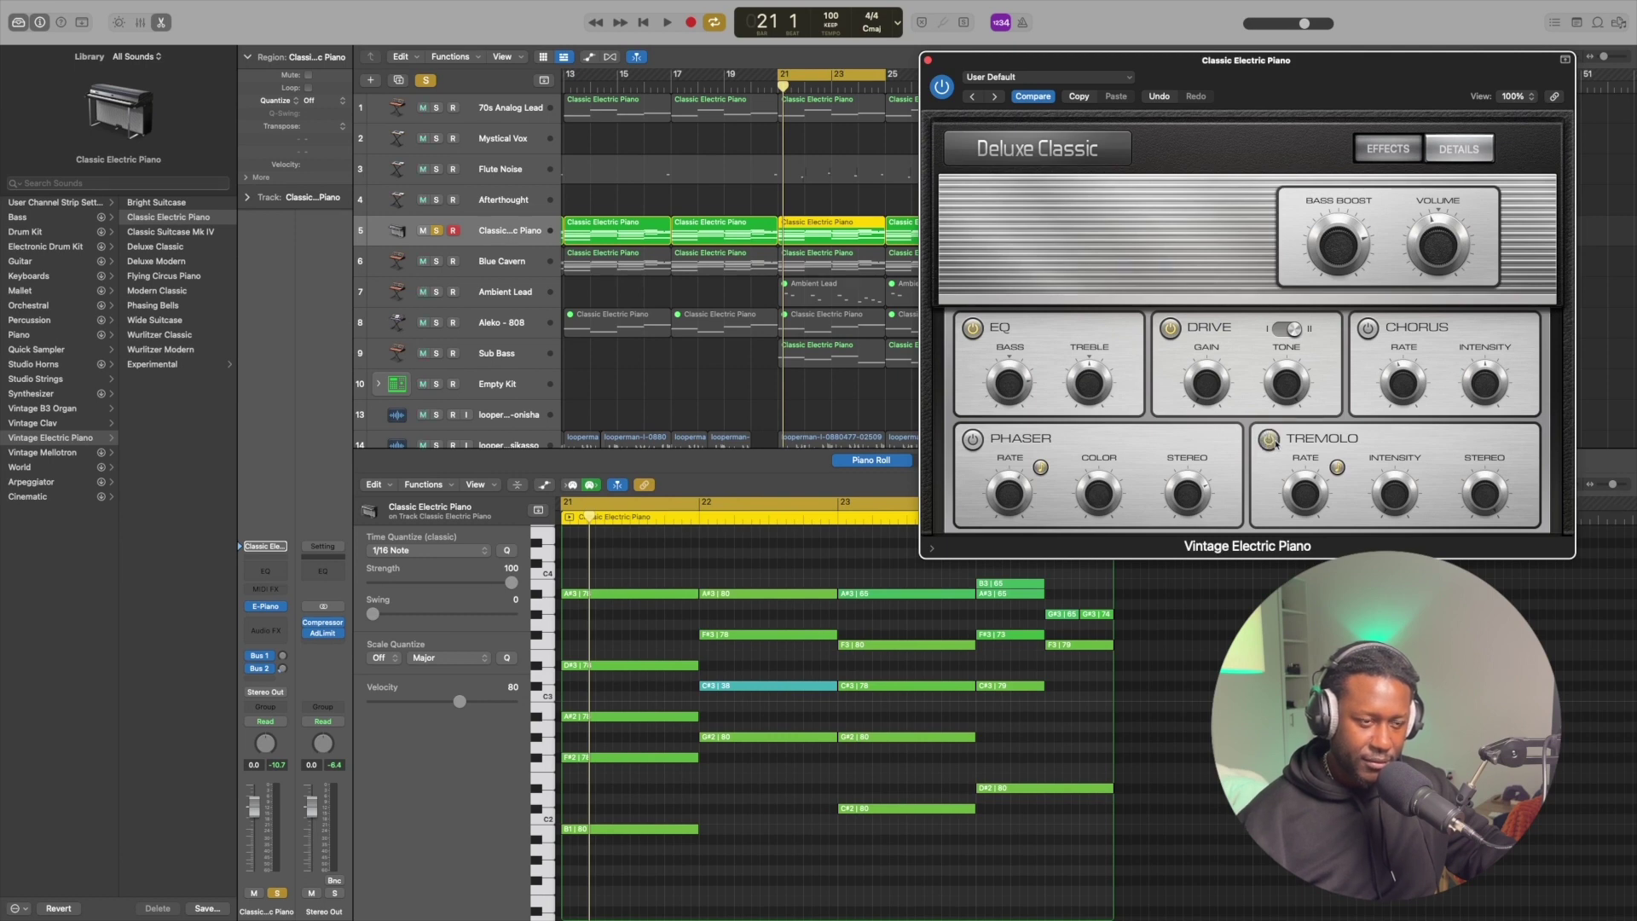
key("space")
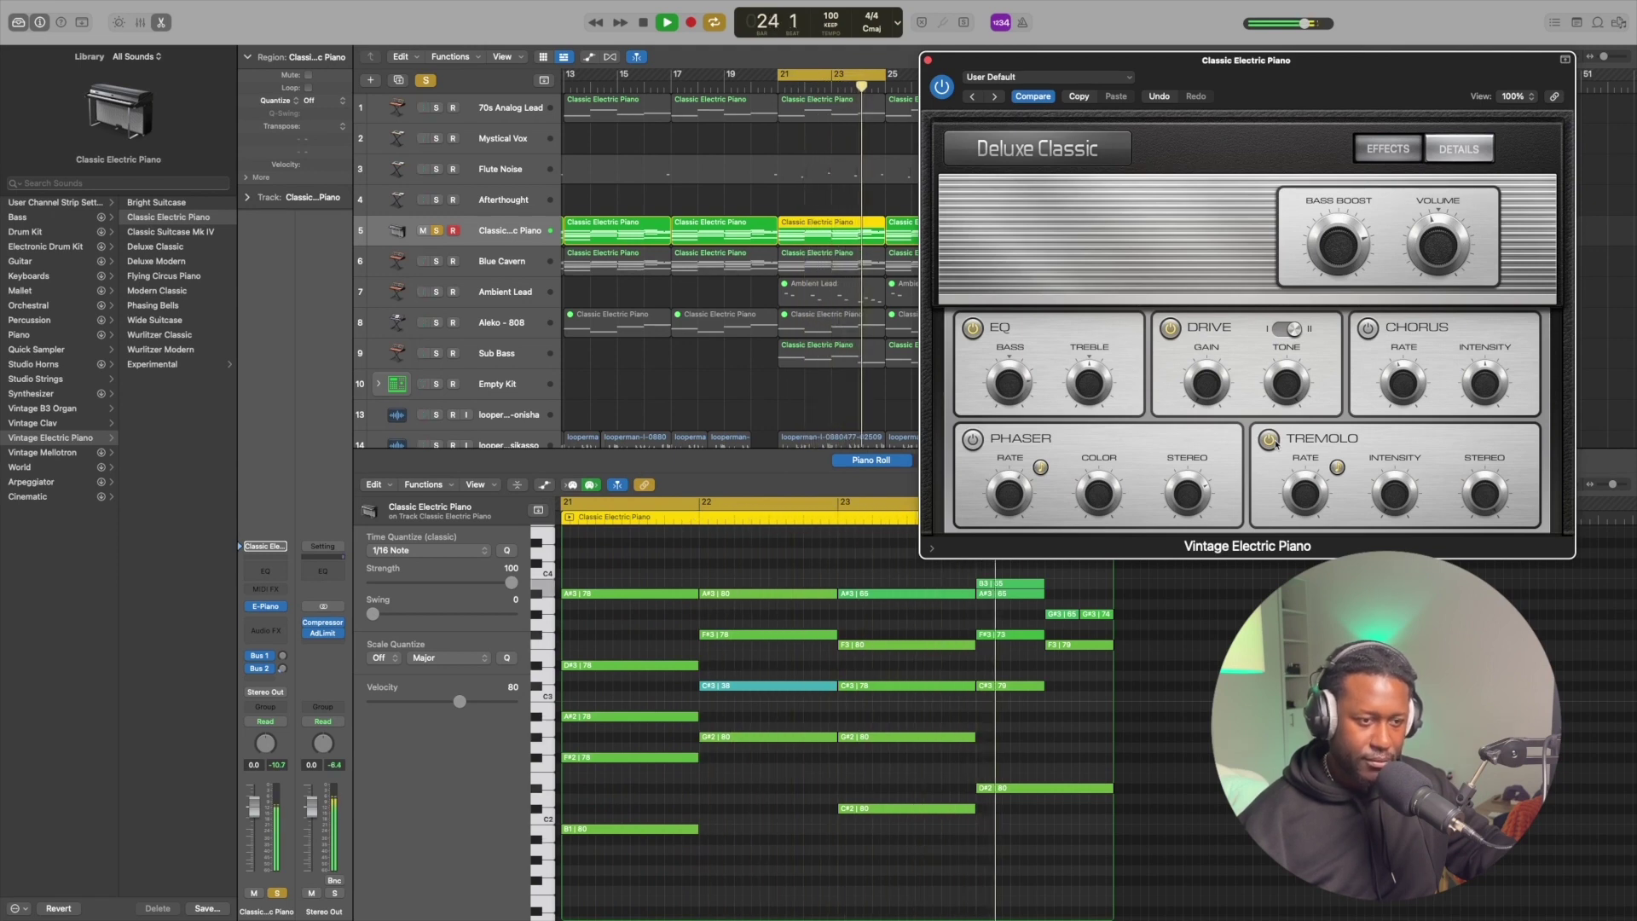
key("space")
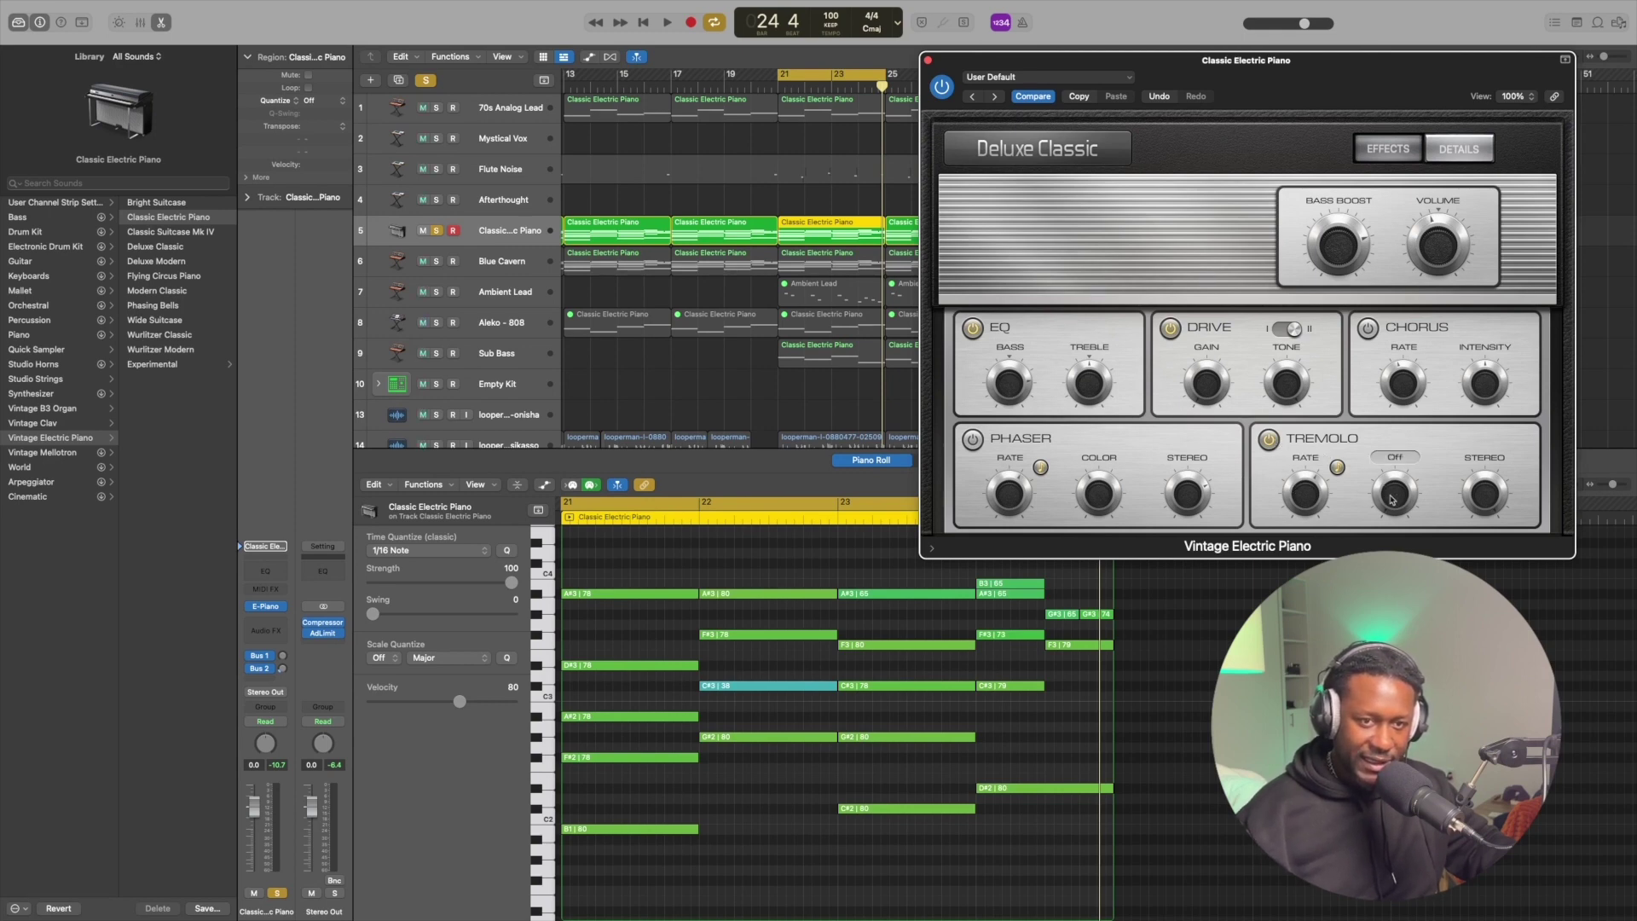
- Raise the electric piano's tremolo intensity while the loop plays, bring it back down, and stop playback
mouse_move(1469, 512)
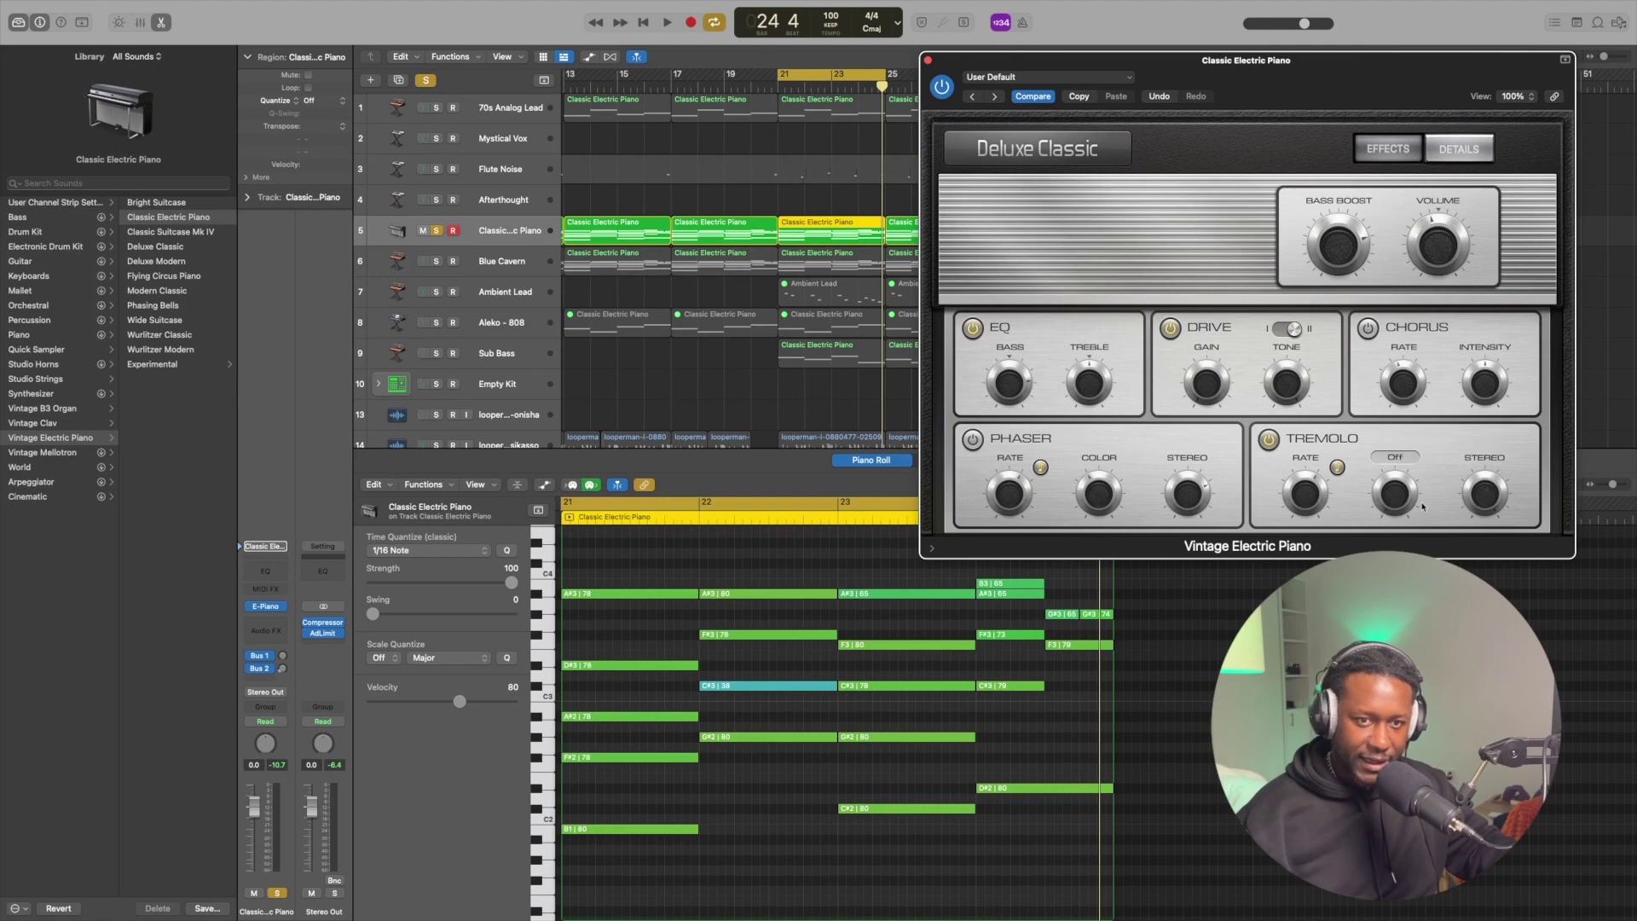
key("space")
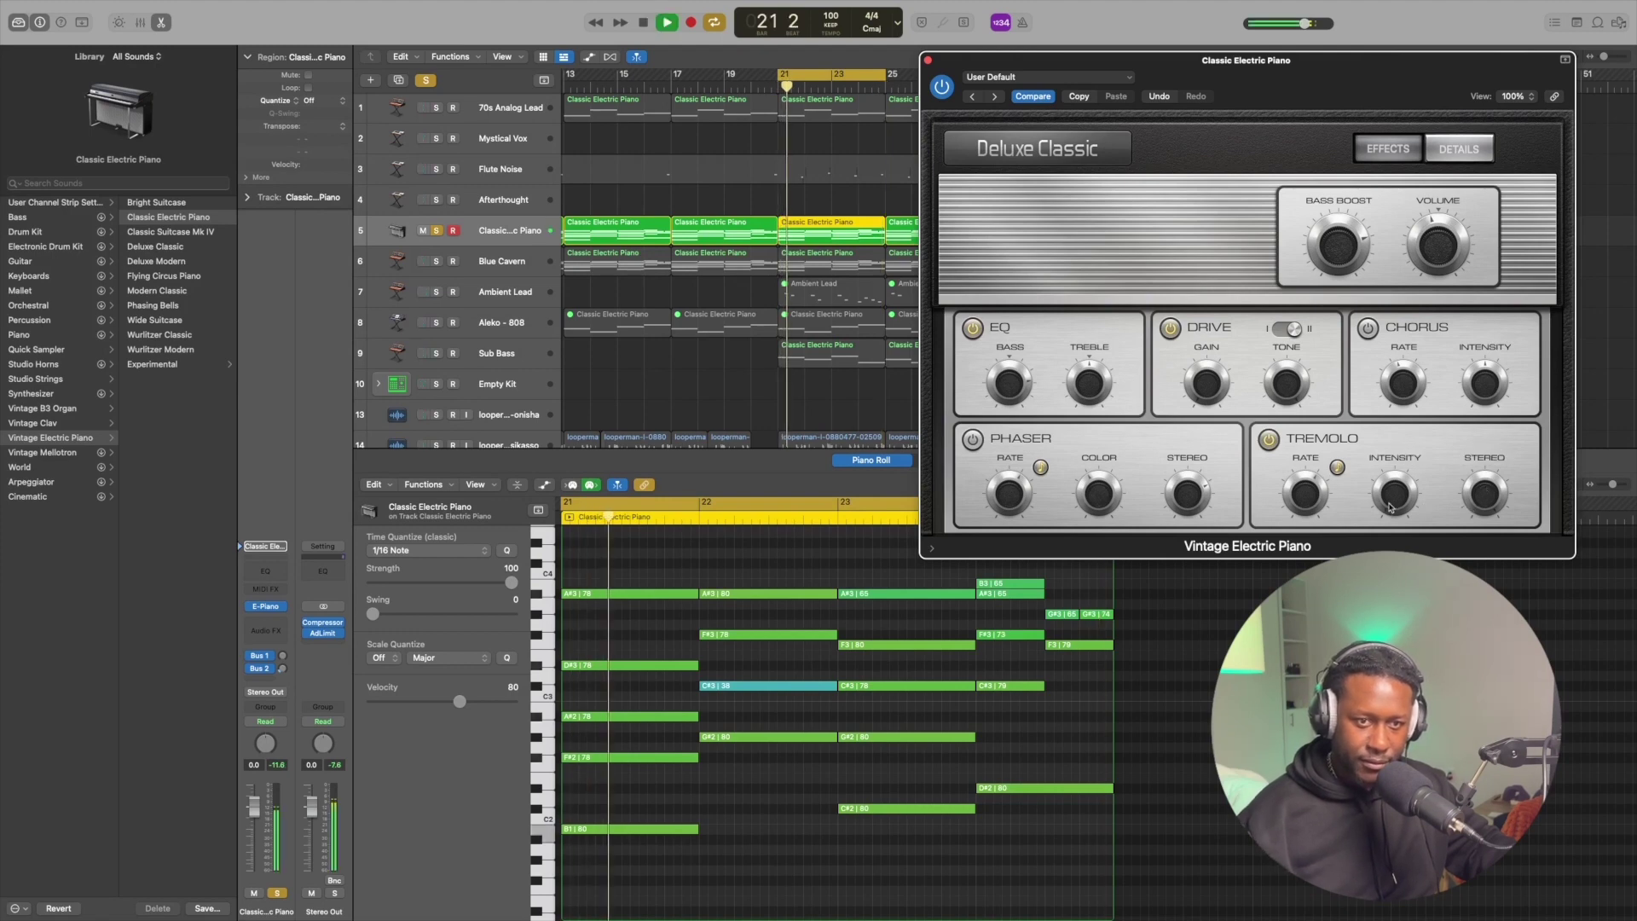
mouse_move(1392, 509)
left_click_drag(1392, 509, 1408, 383)
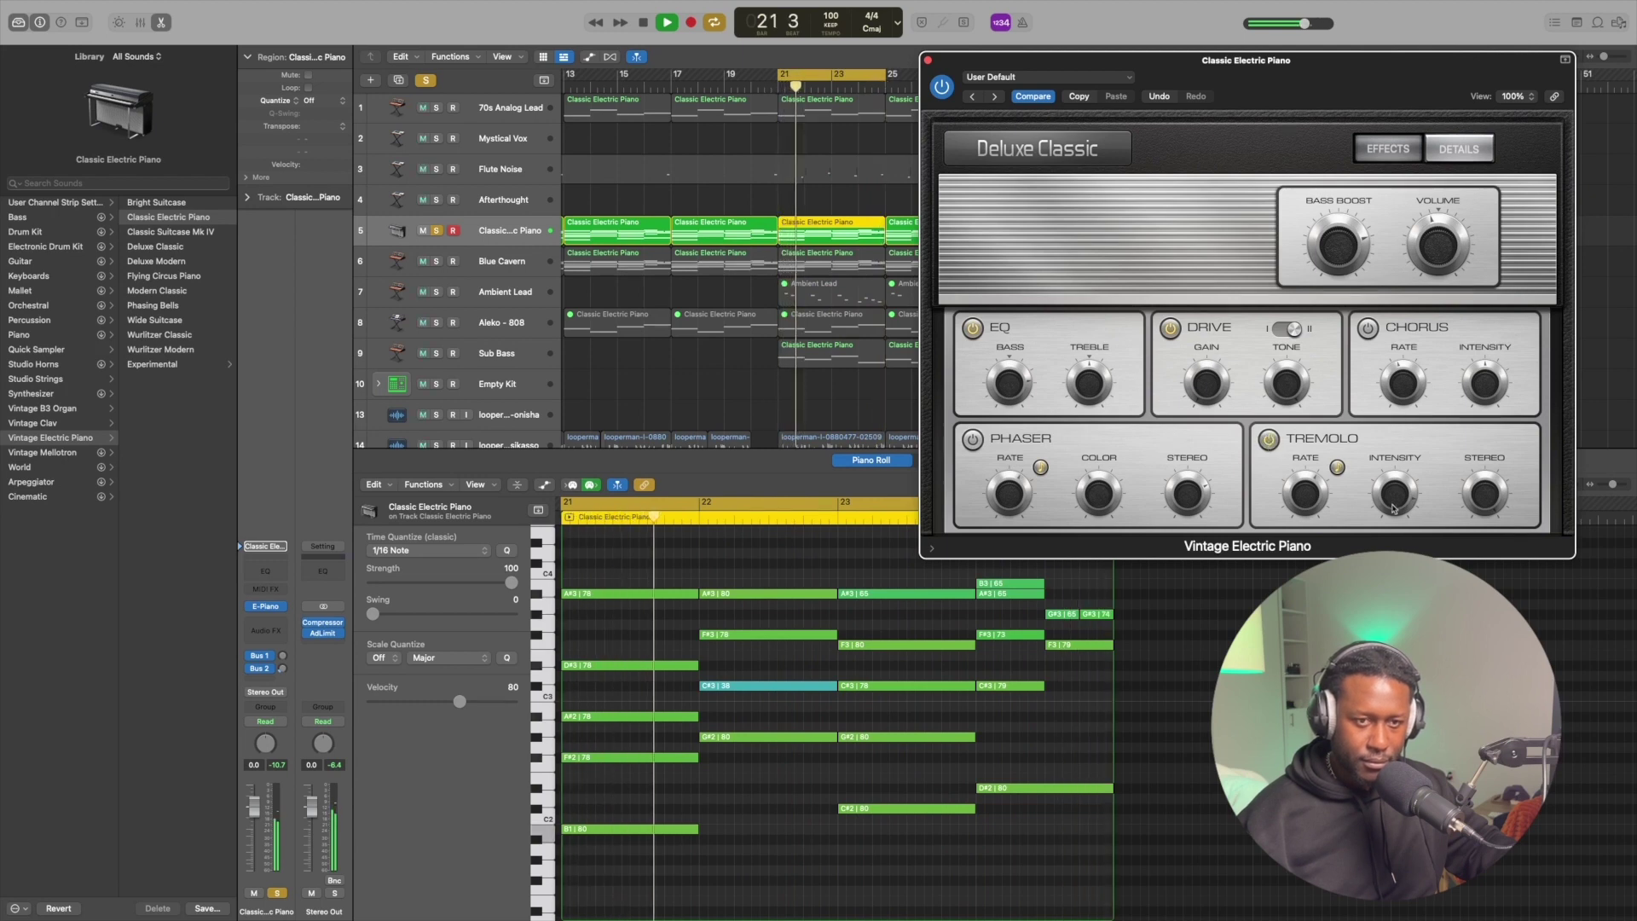
mouse_move(1398, 509)
left_click_drag(1399, 509, 1396, 515)
key("space")
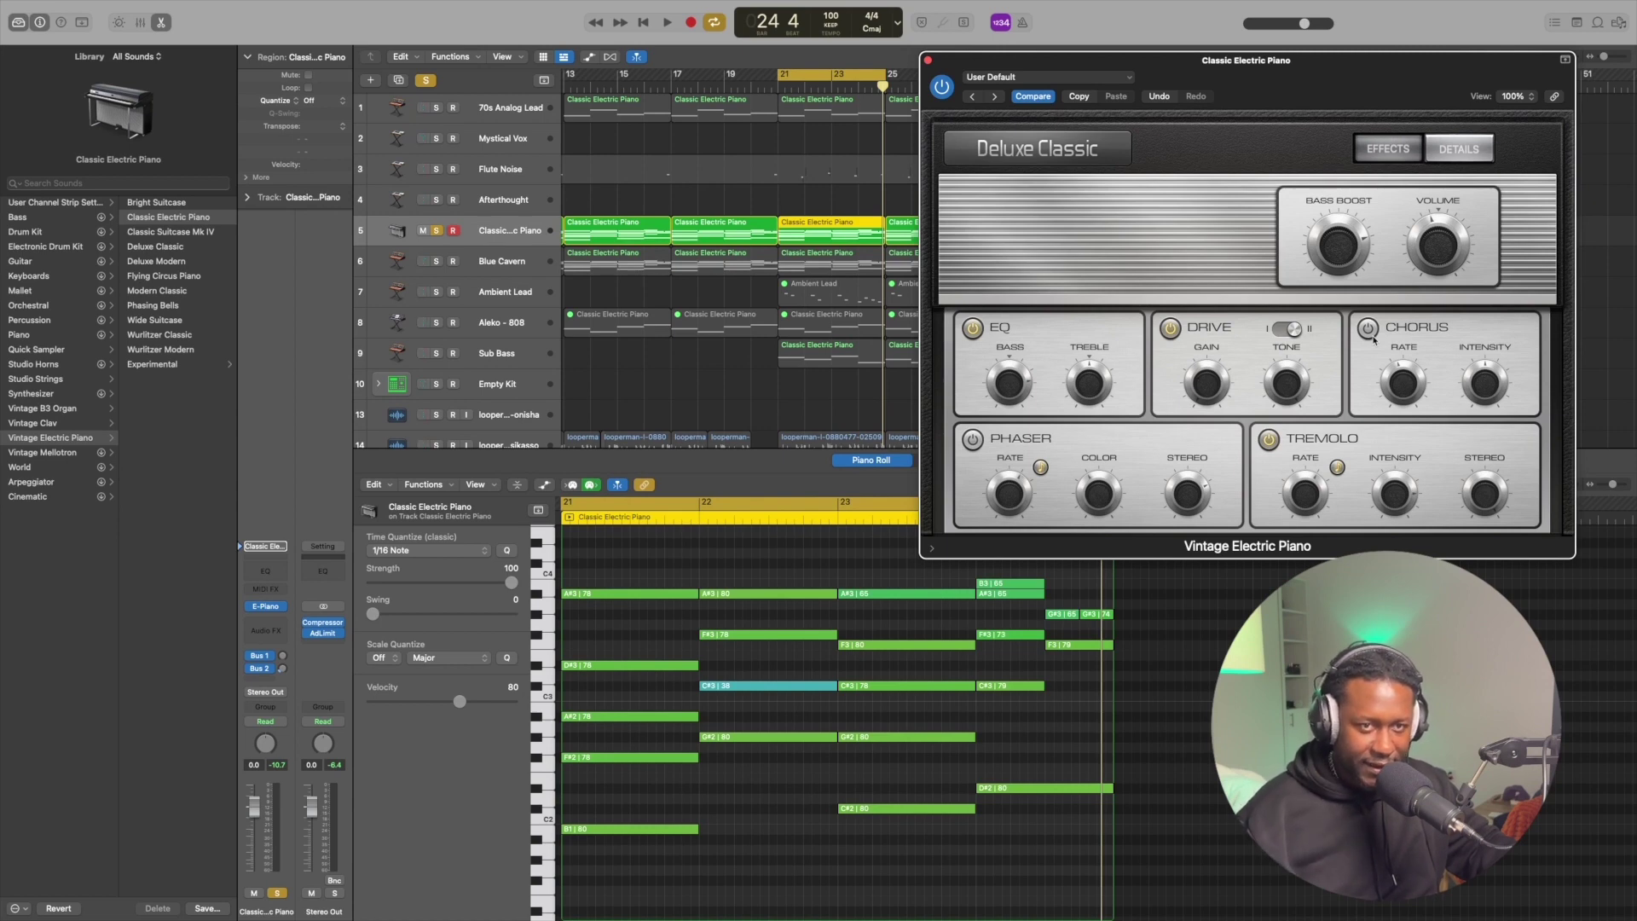
- Enable the electric piano's chorus during playback and set its intensity to 80%, trying 100% along the way
key("space")
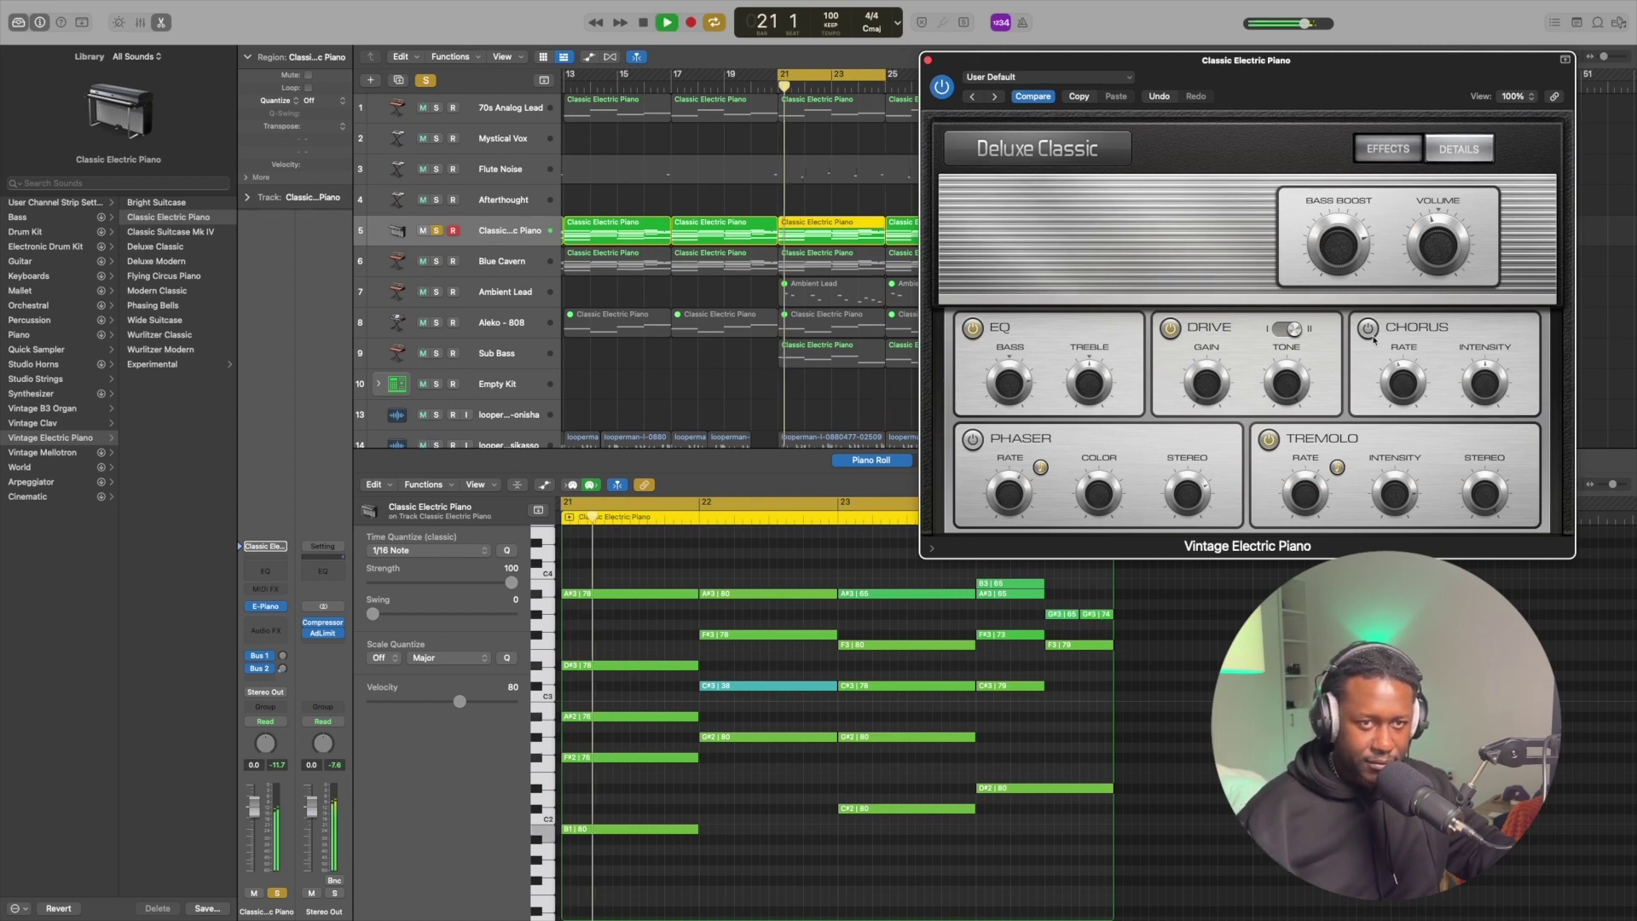
left_click(1369, 329)
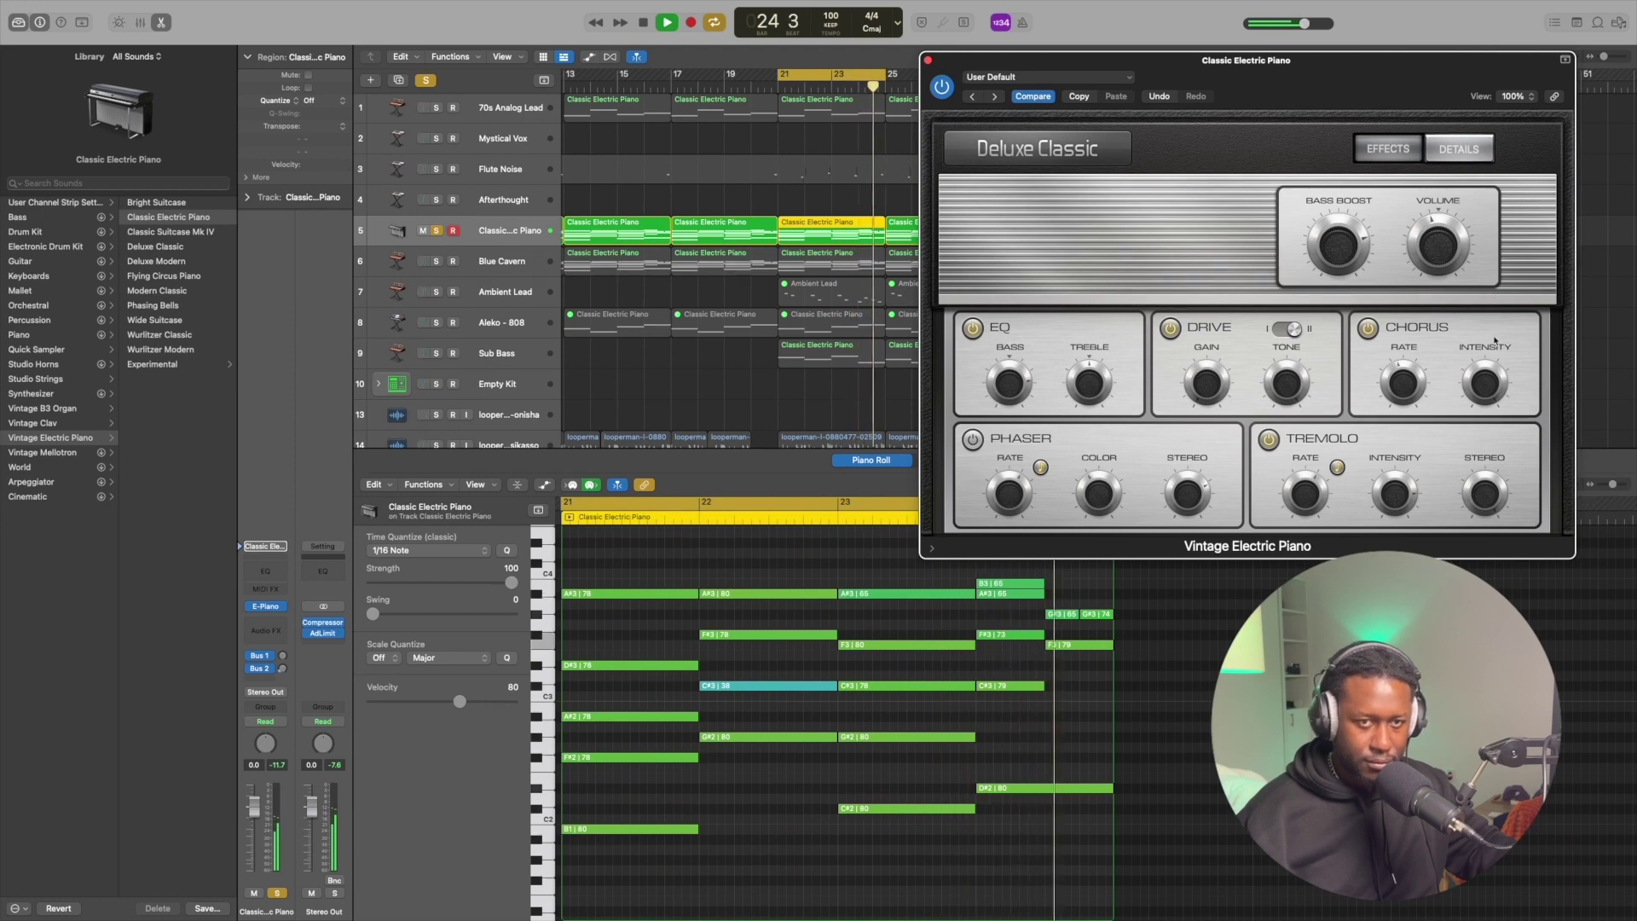
mouse_move(1486, 386)
left_mouse_down()
mouse_move(1485, 423)
mouse_move(1494, 363)
left_mouse_up()
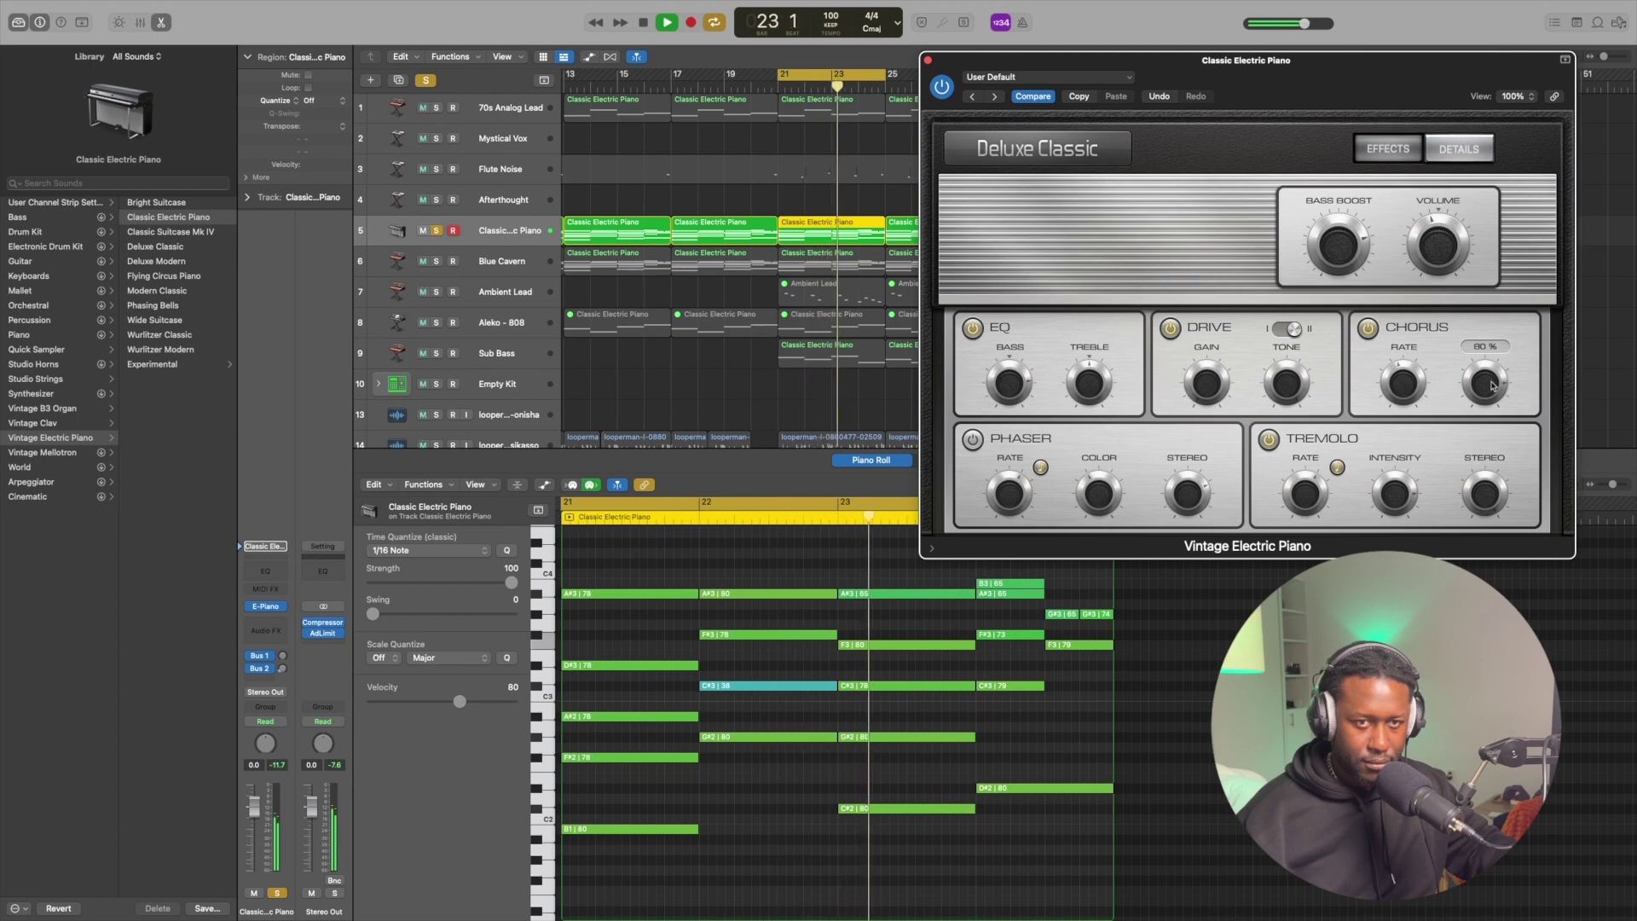
left_click_drag(1492, 385, 1486, 376)
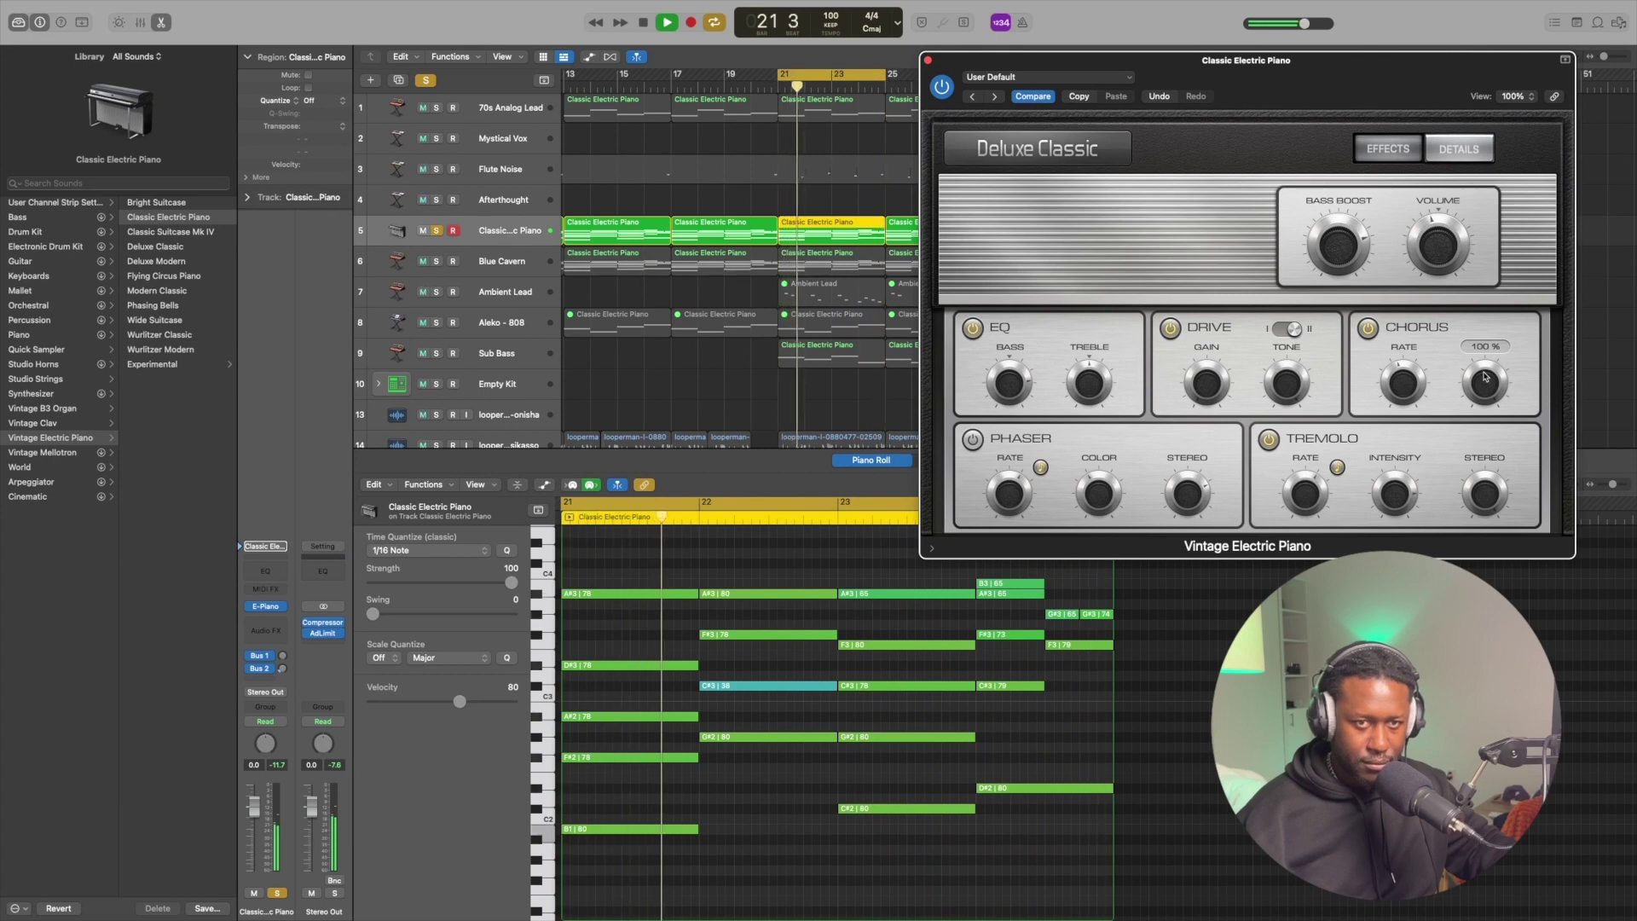
left_click_drag(1485, 376, 1485, 405)
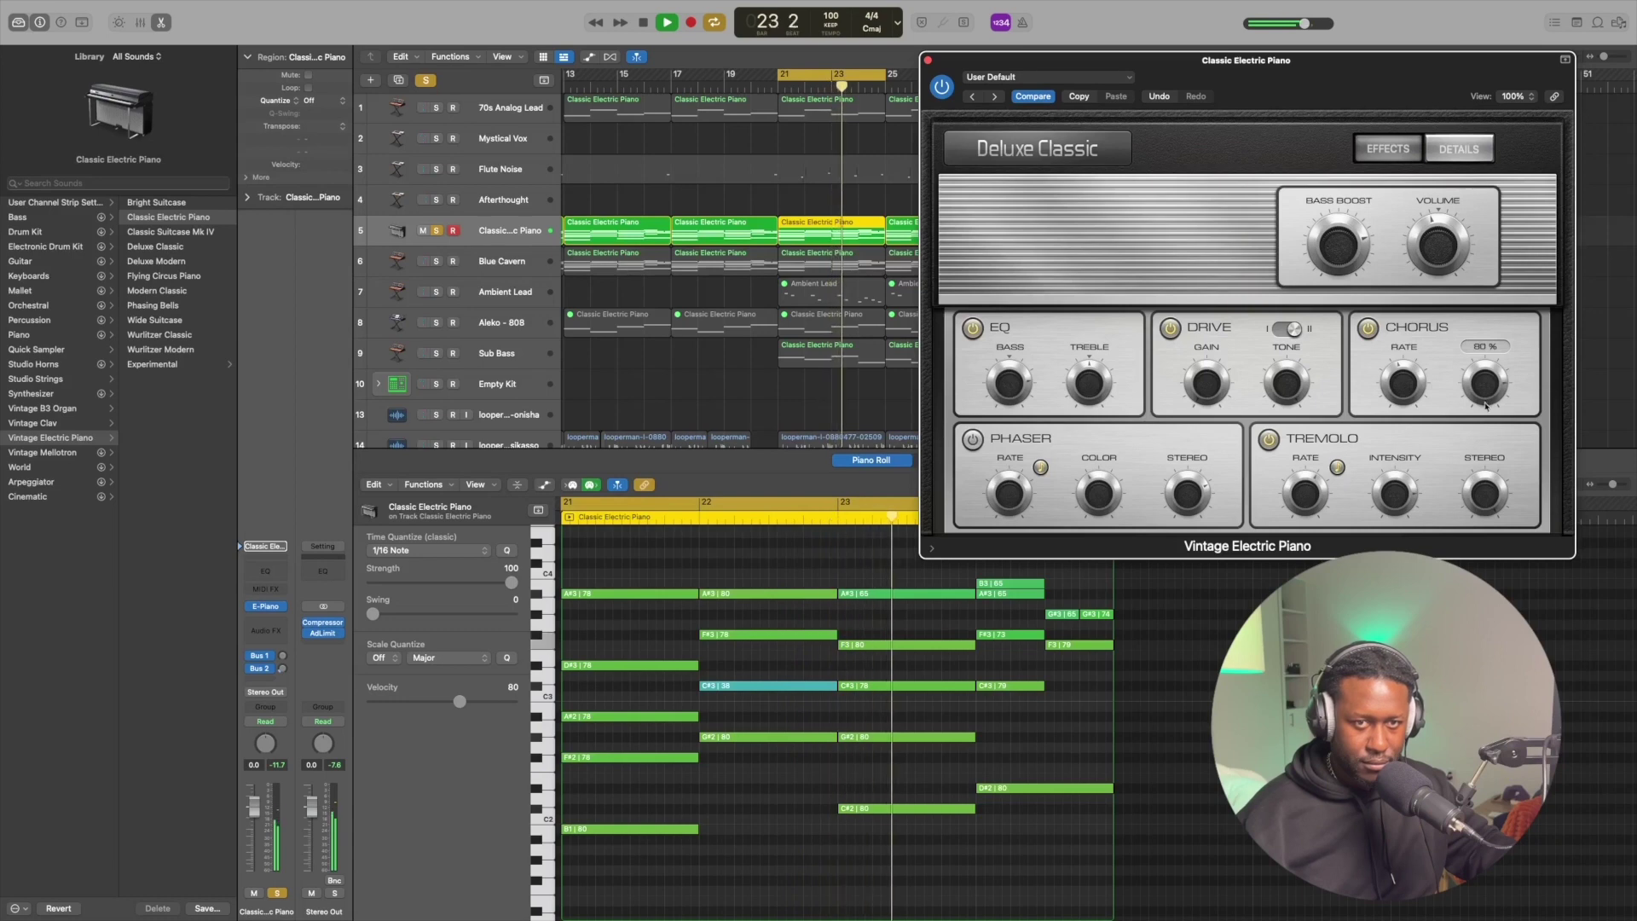
key("space")
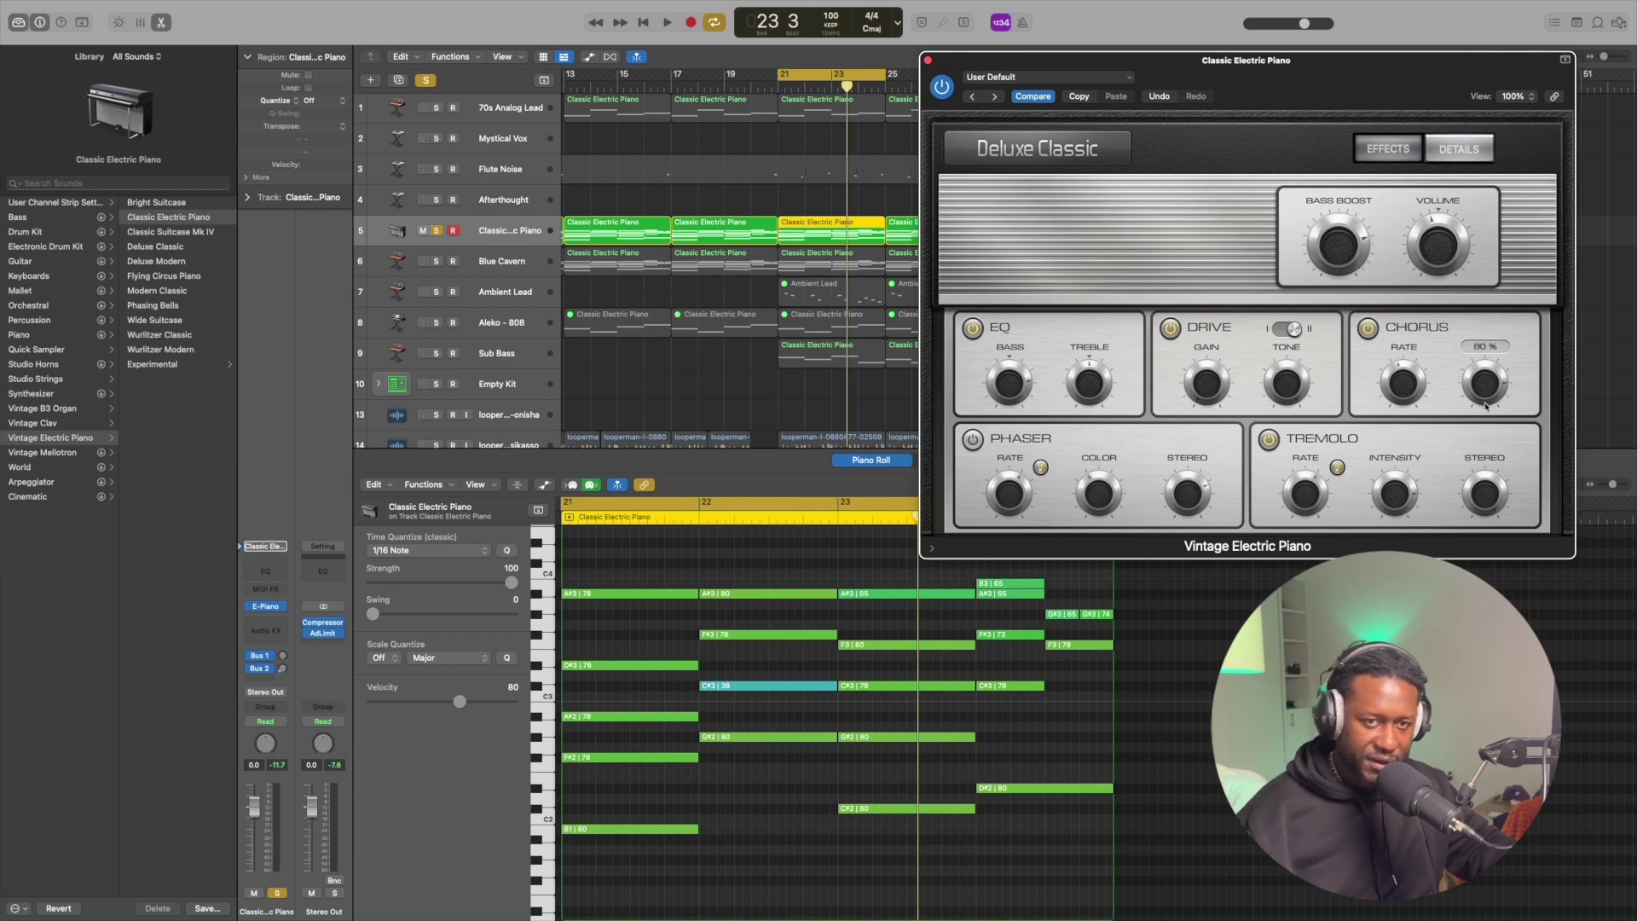
- Set the electric piano's phaser color to 41% during playback and audition the loop with it
key("space")
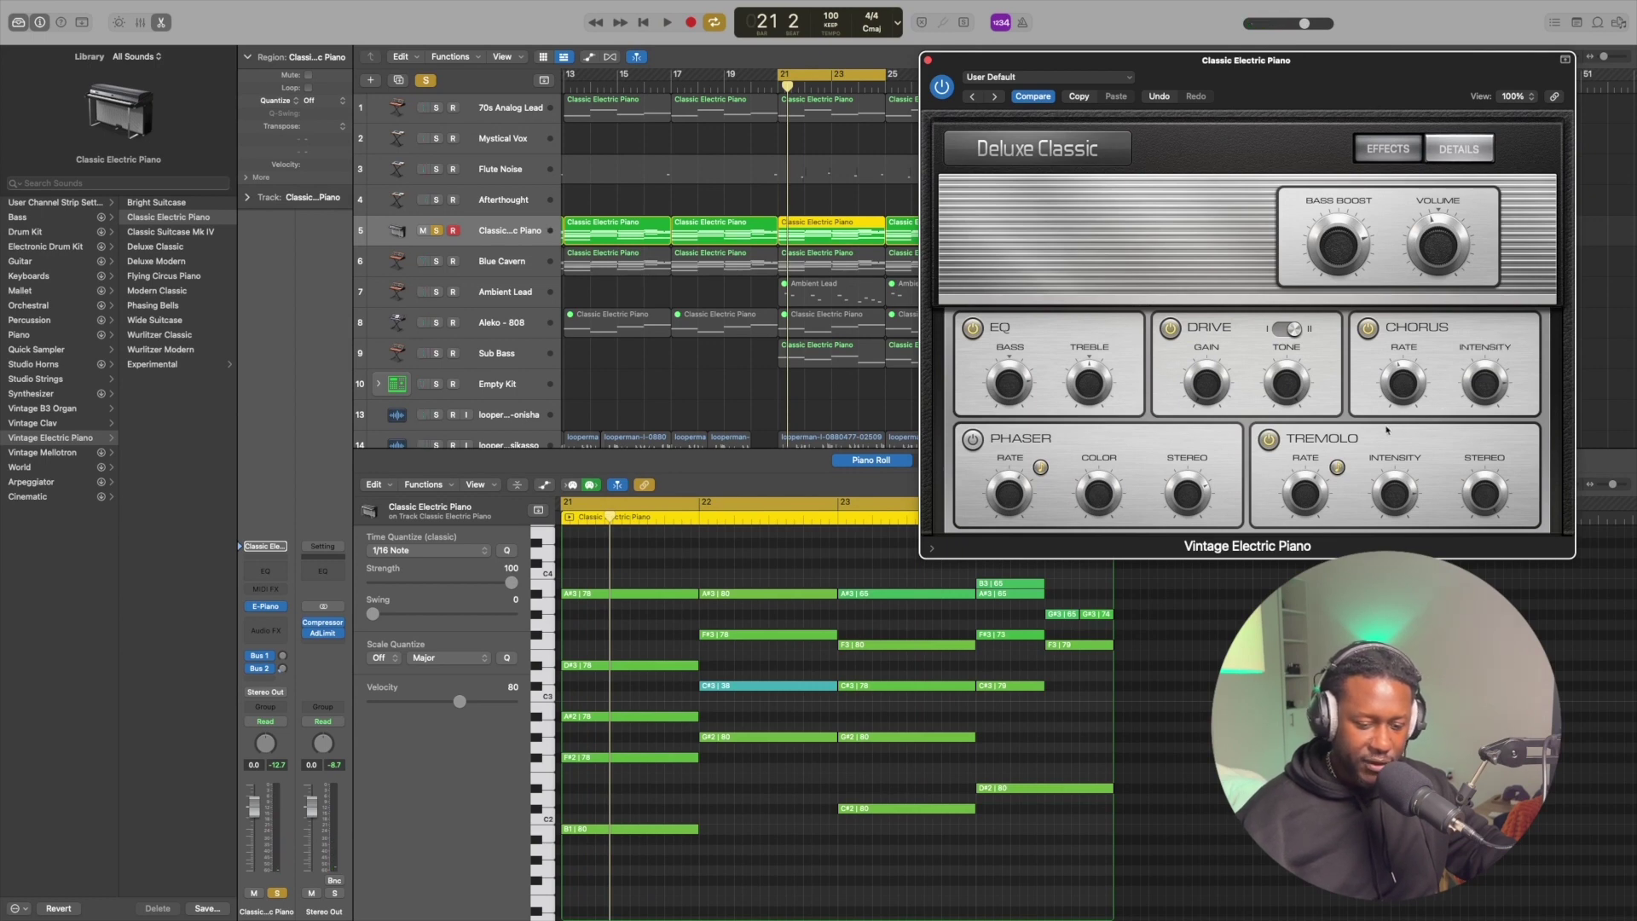
key("space")
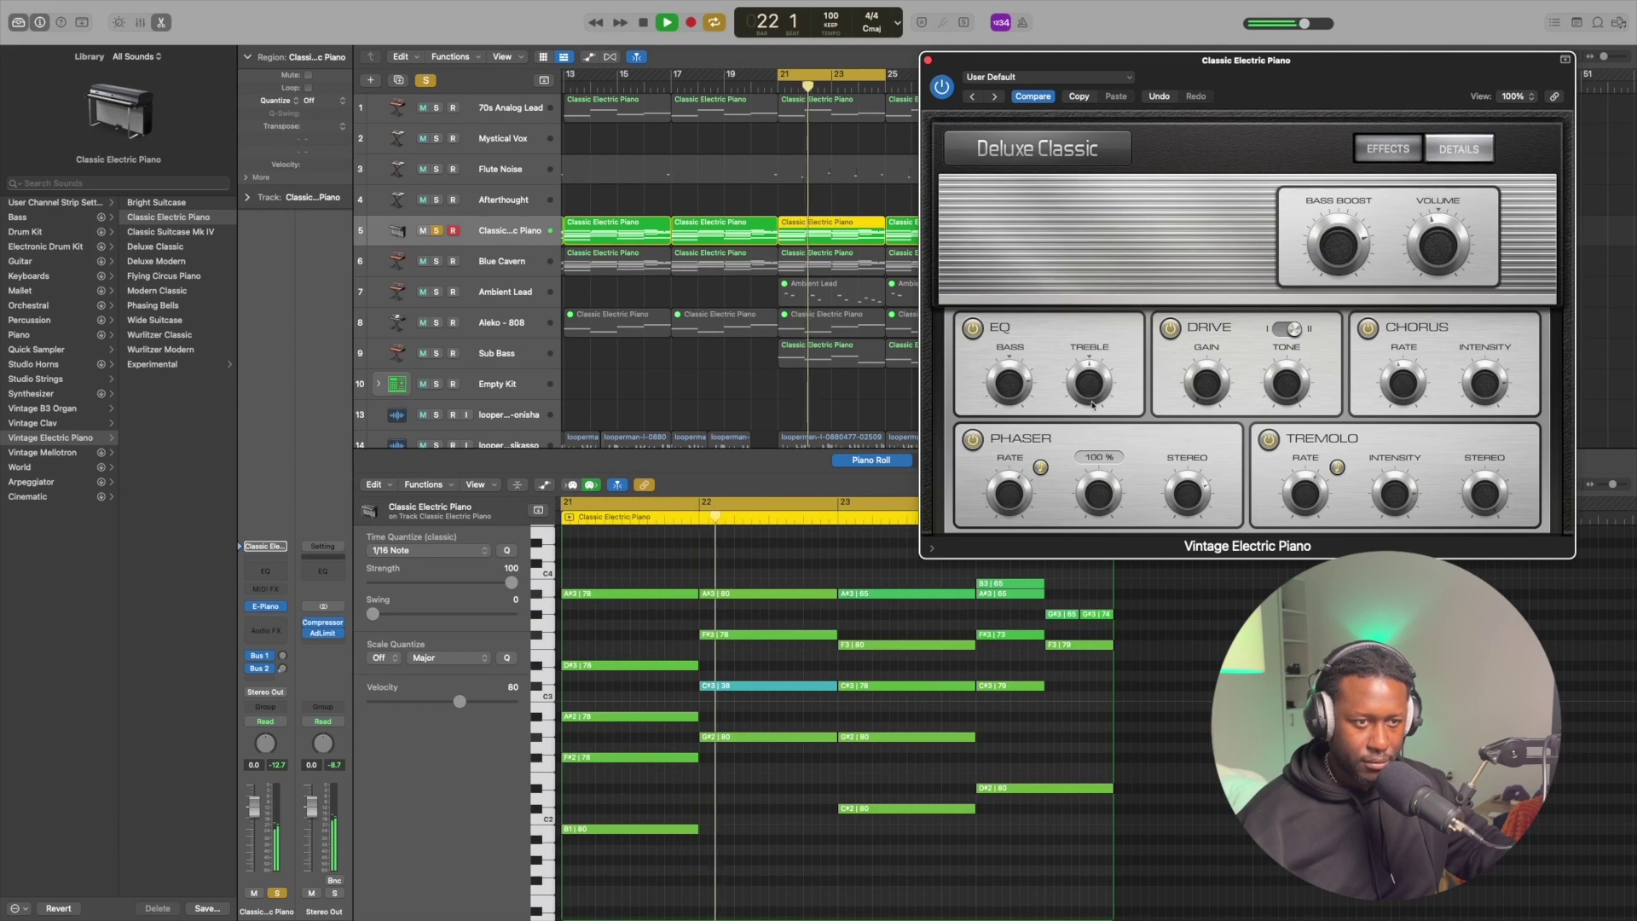
left_click_drag(1093, 418, 1092, 494)
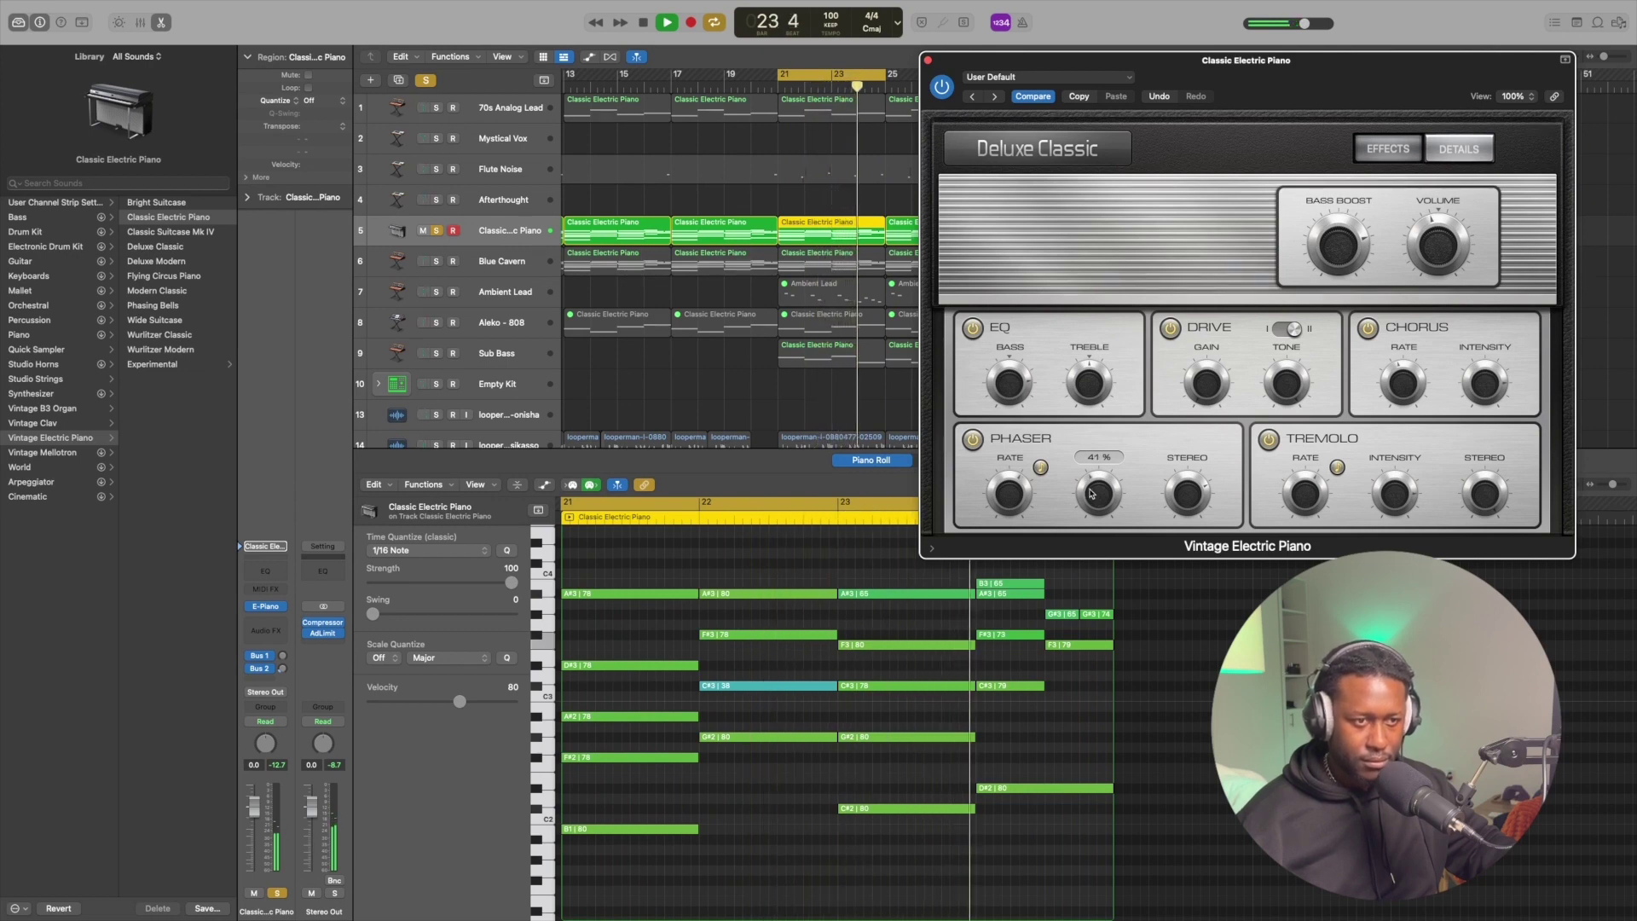
key("space")
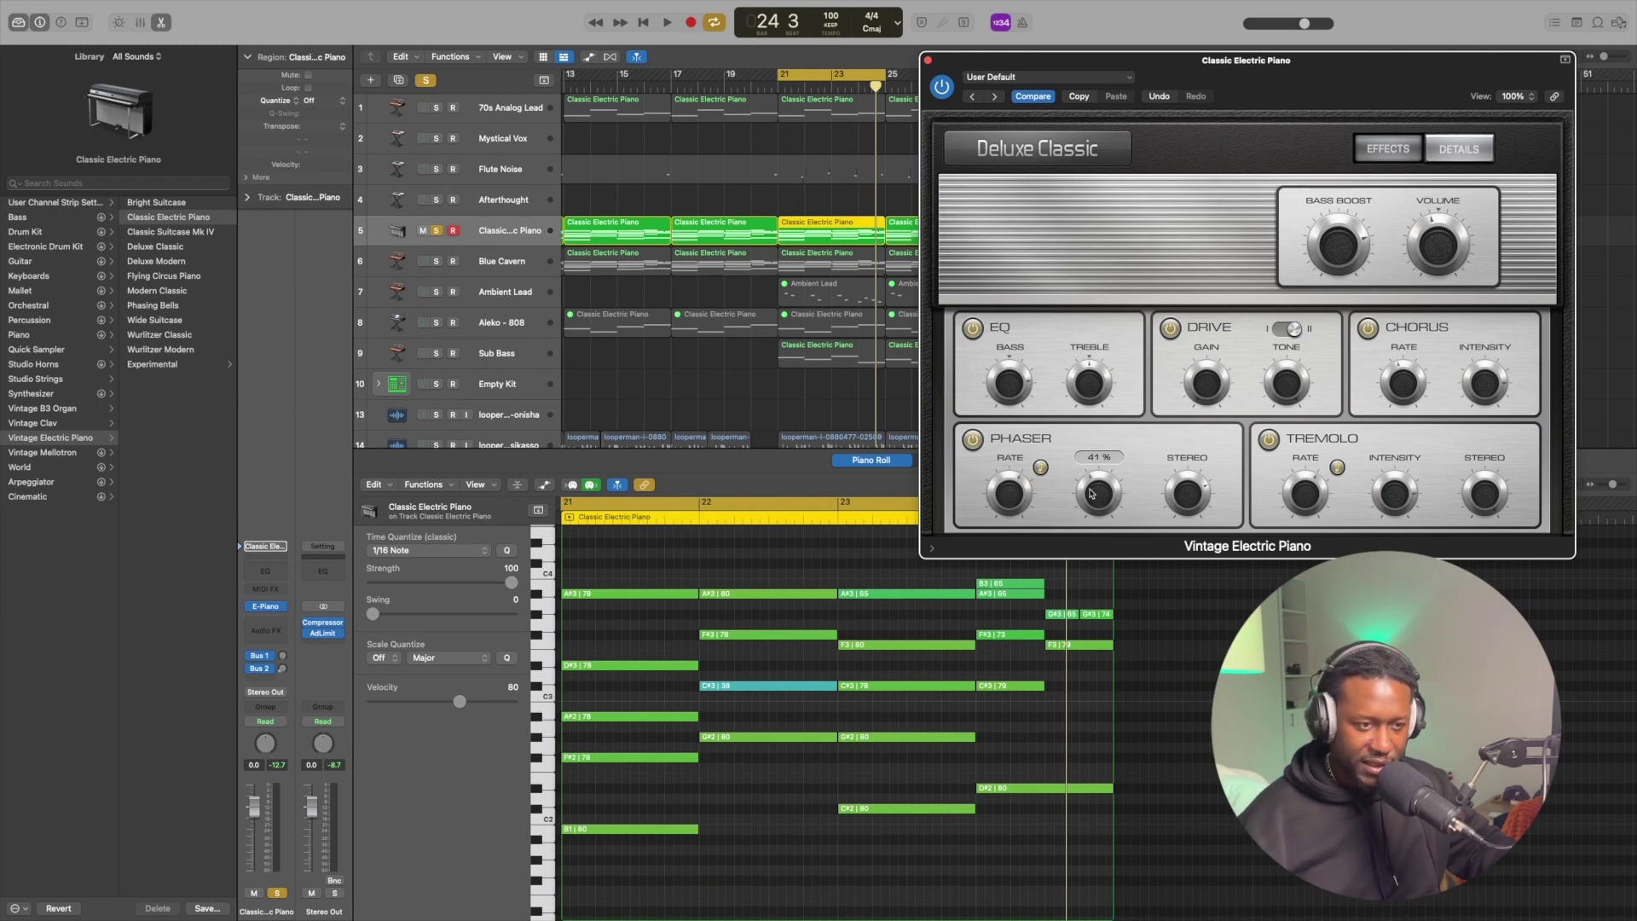
key("space")
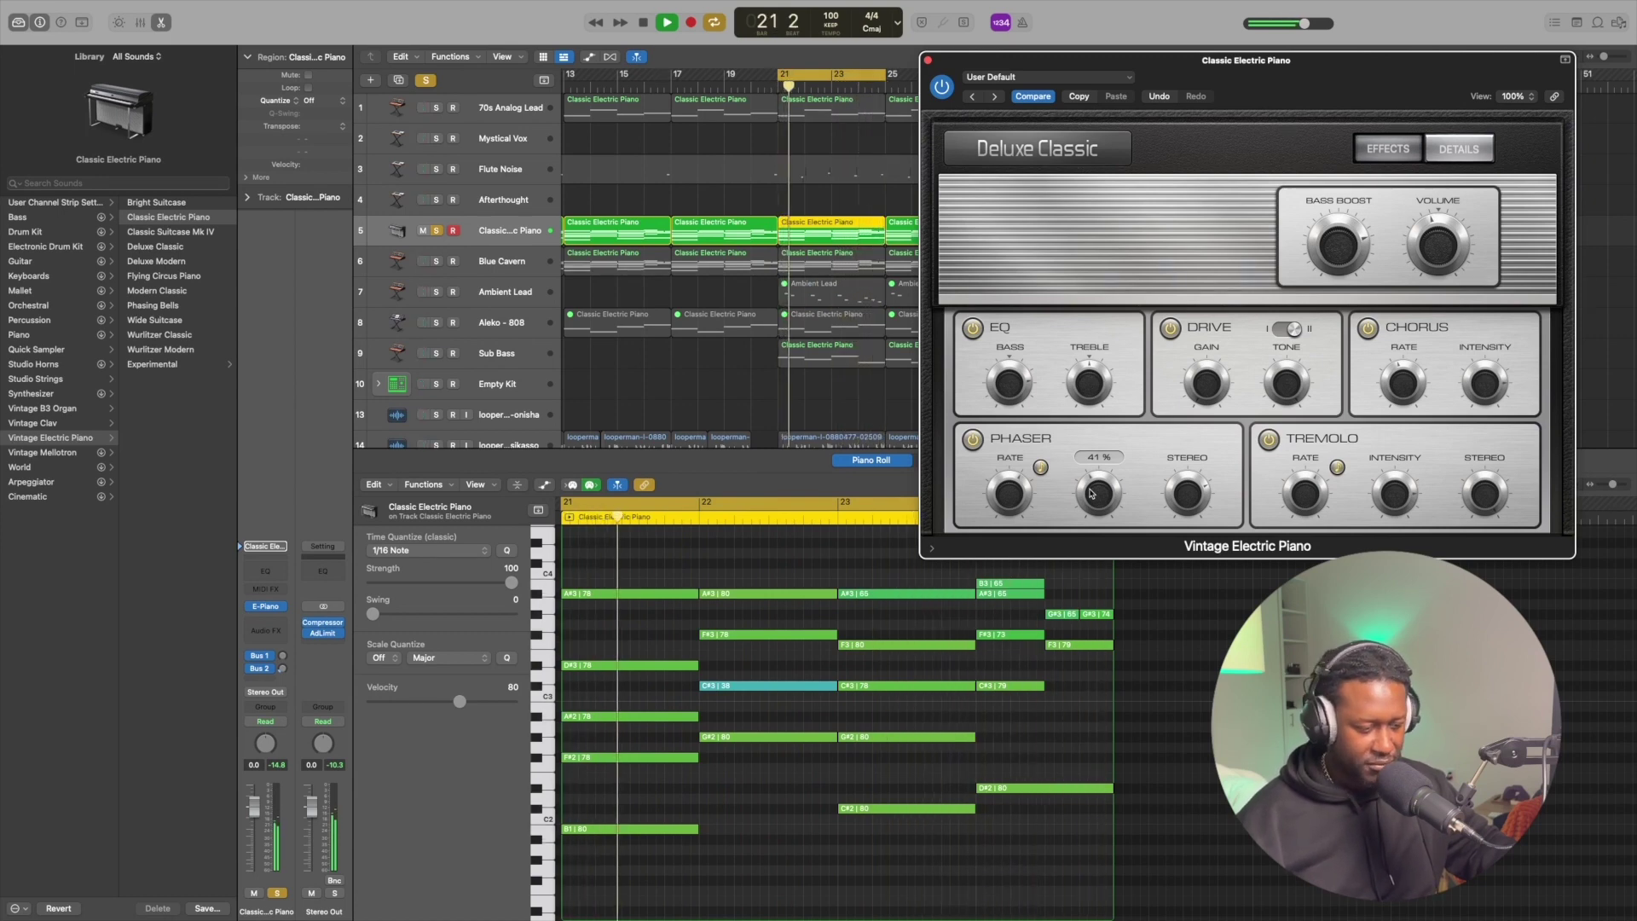
key("space")
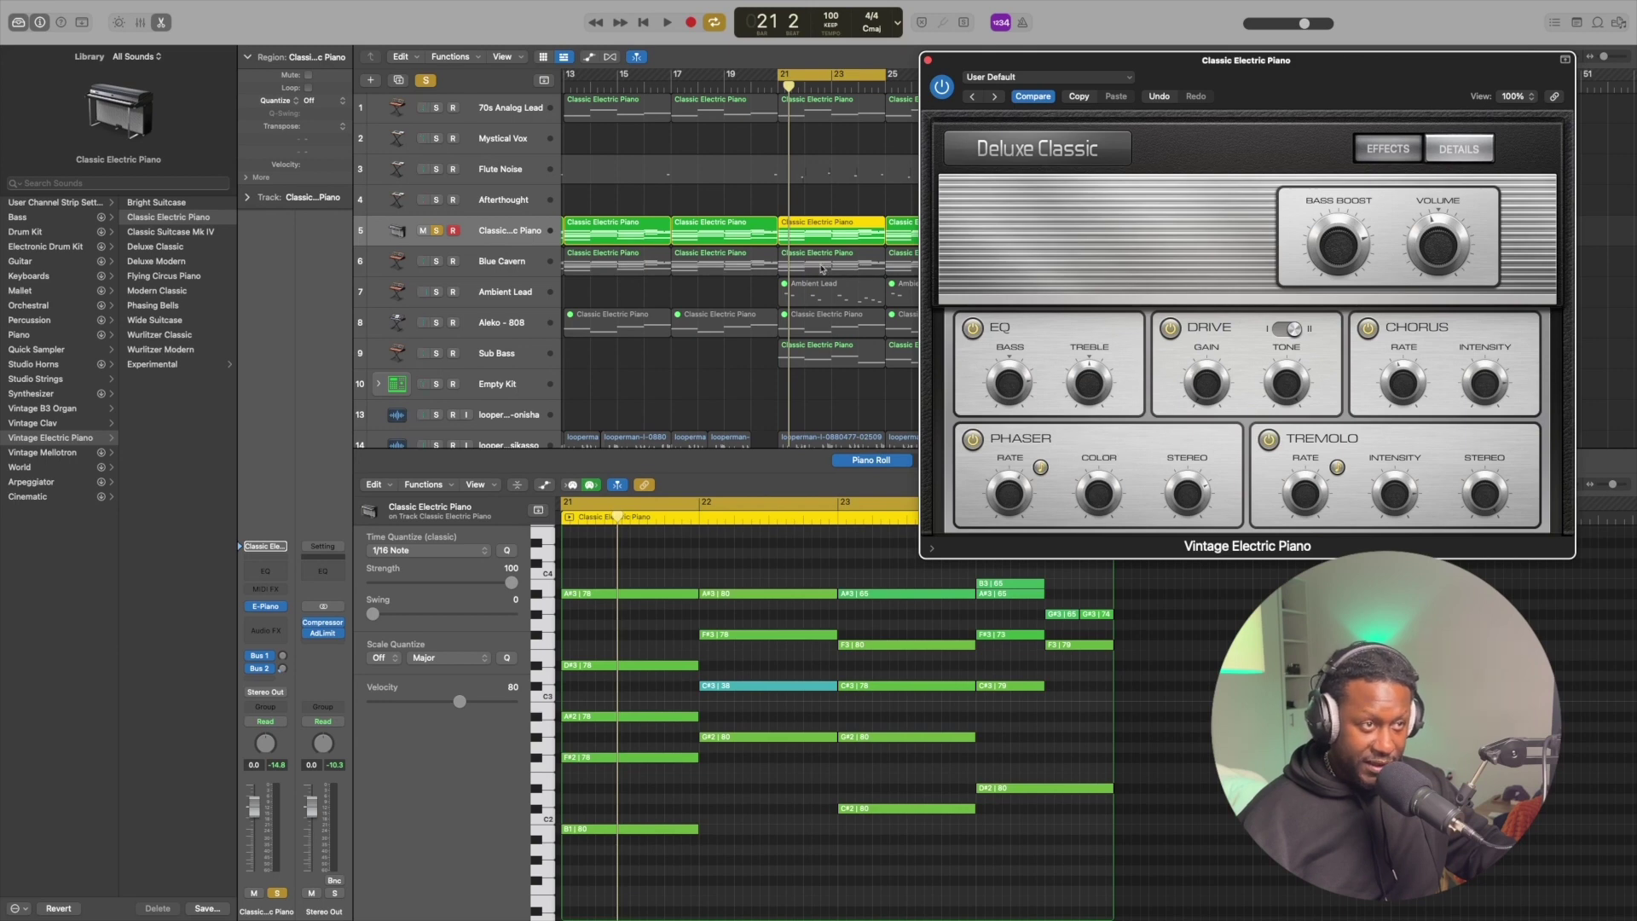
- Close the electric piano plug-in and switch the solo from the Classic Electric Piano track to the Blue Cavern track
scroll(896, 303, "down", 2)
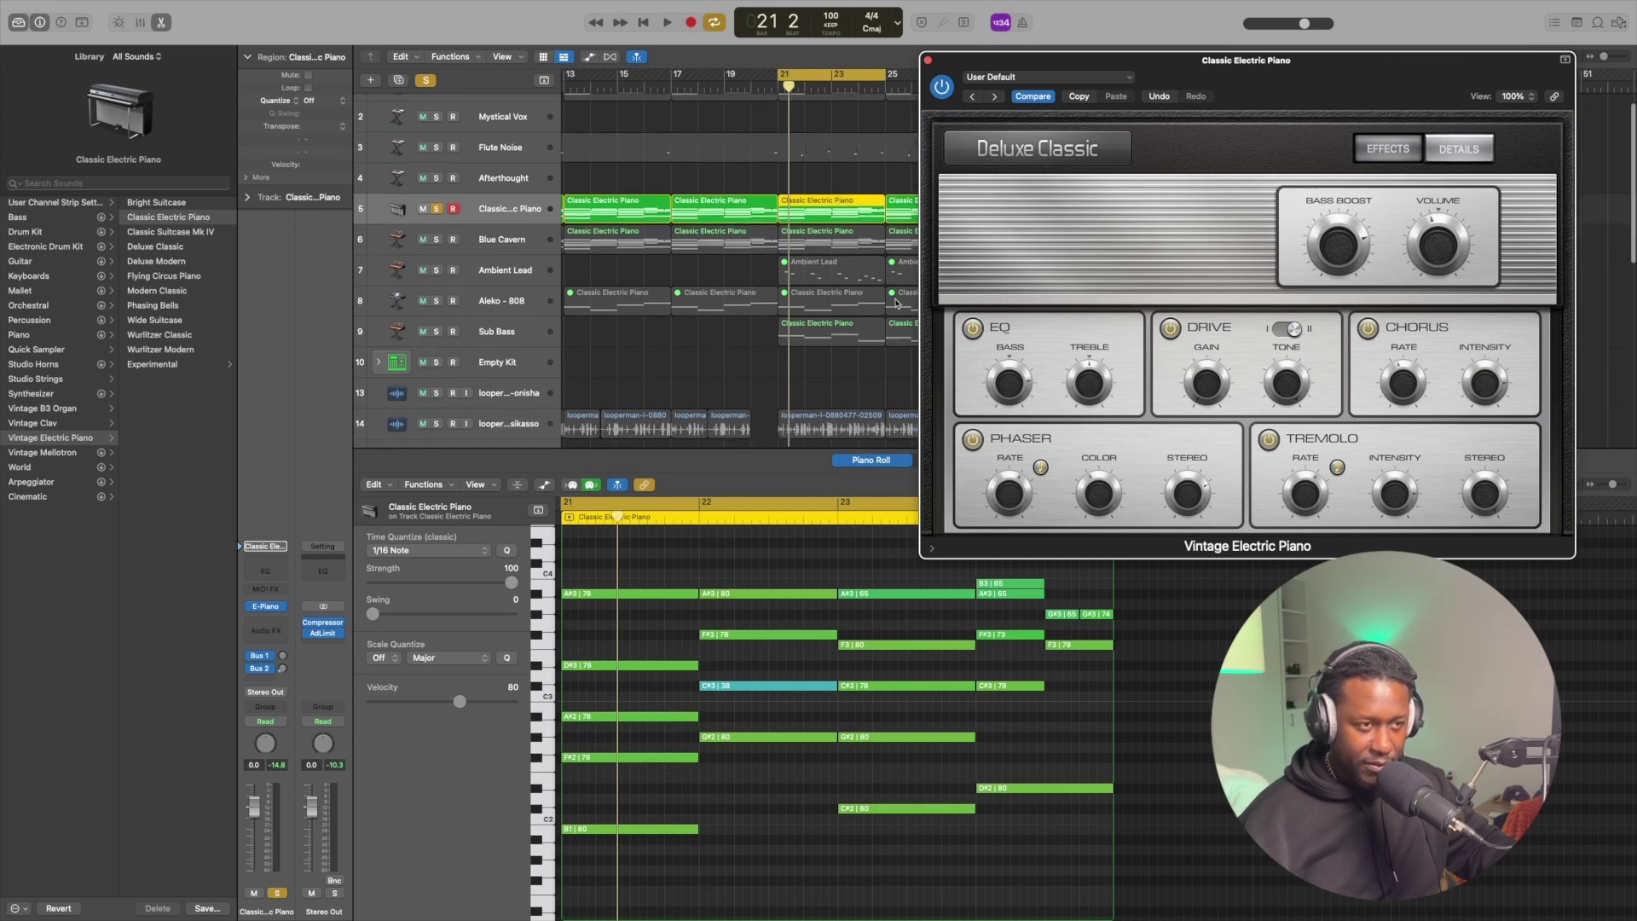
left_click(928, 62)
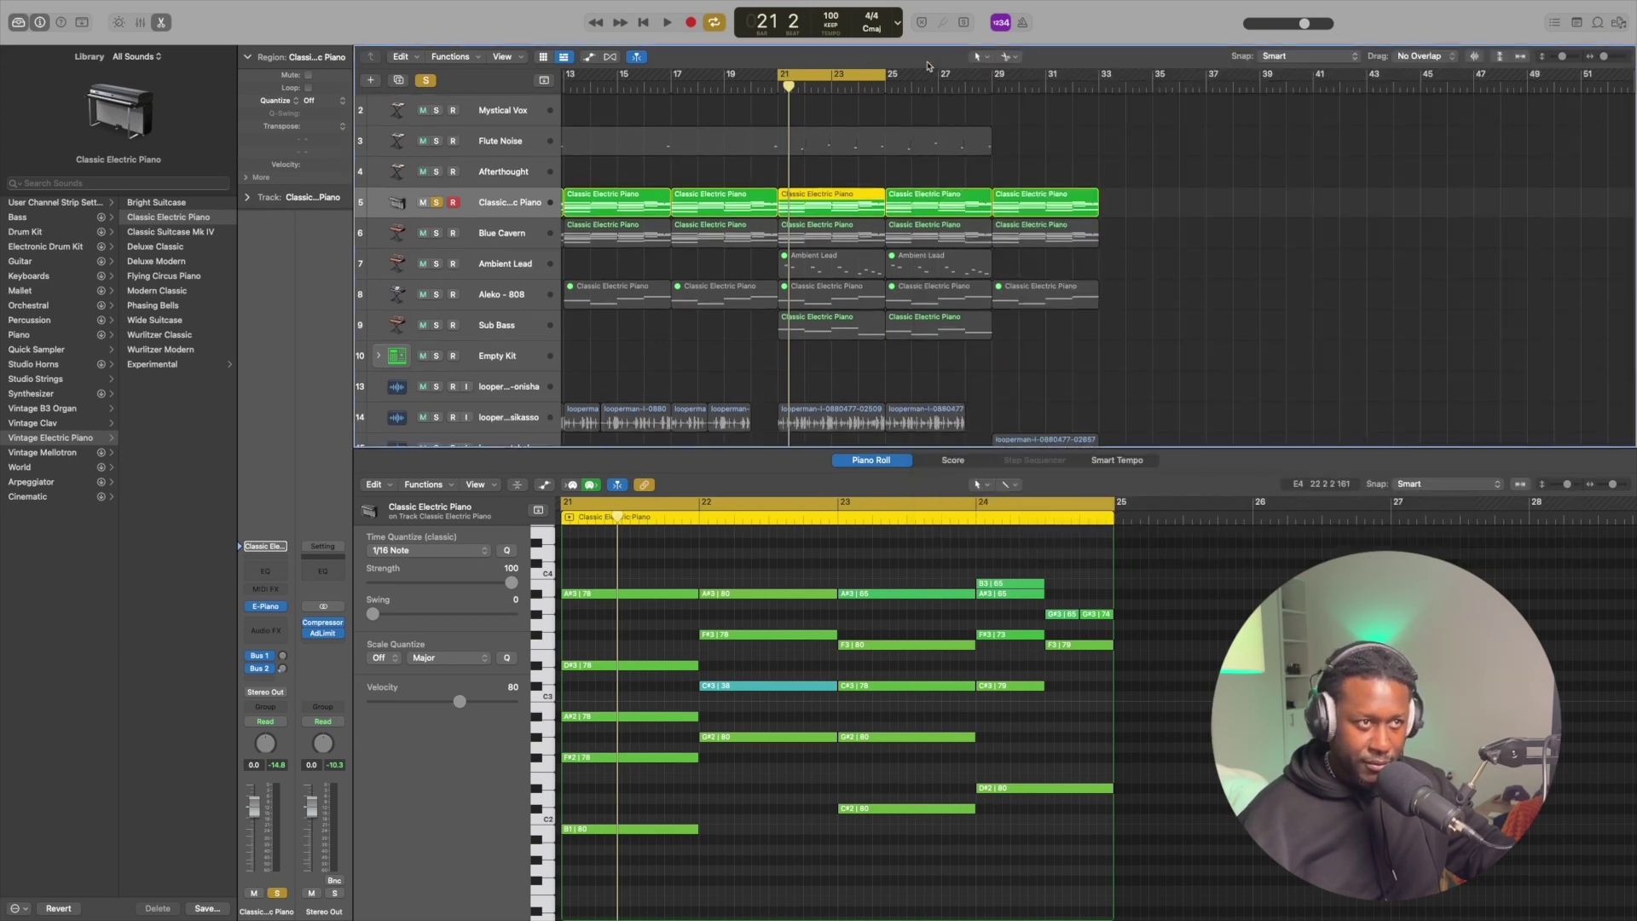
left_click(503, 238)
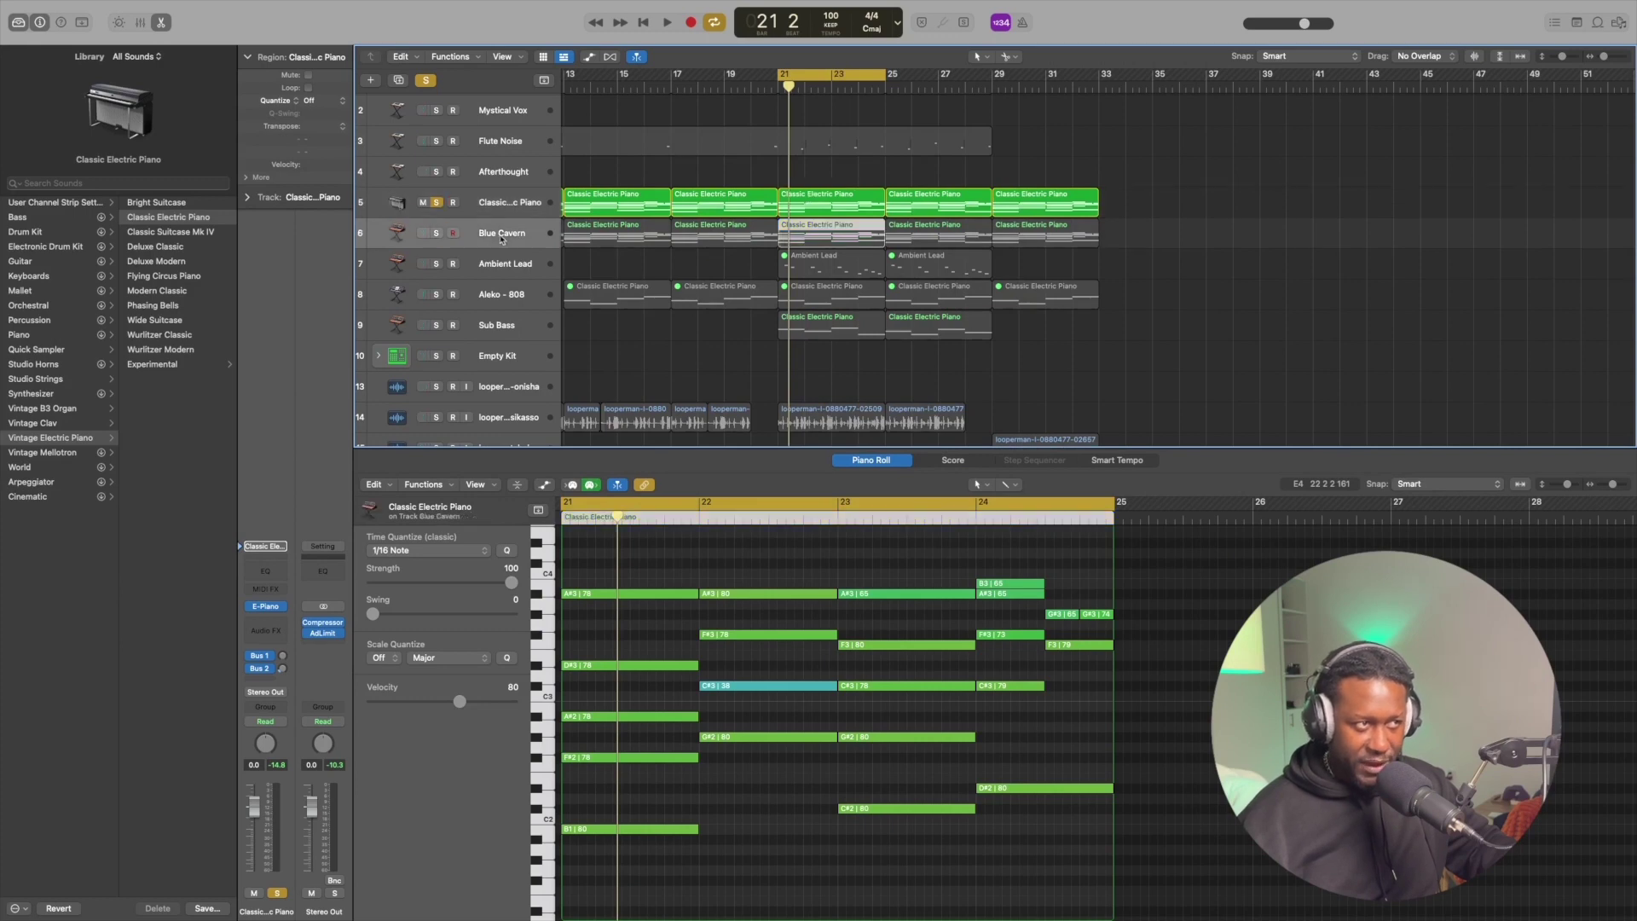
left_click(437, 236)
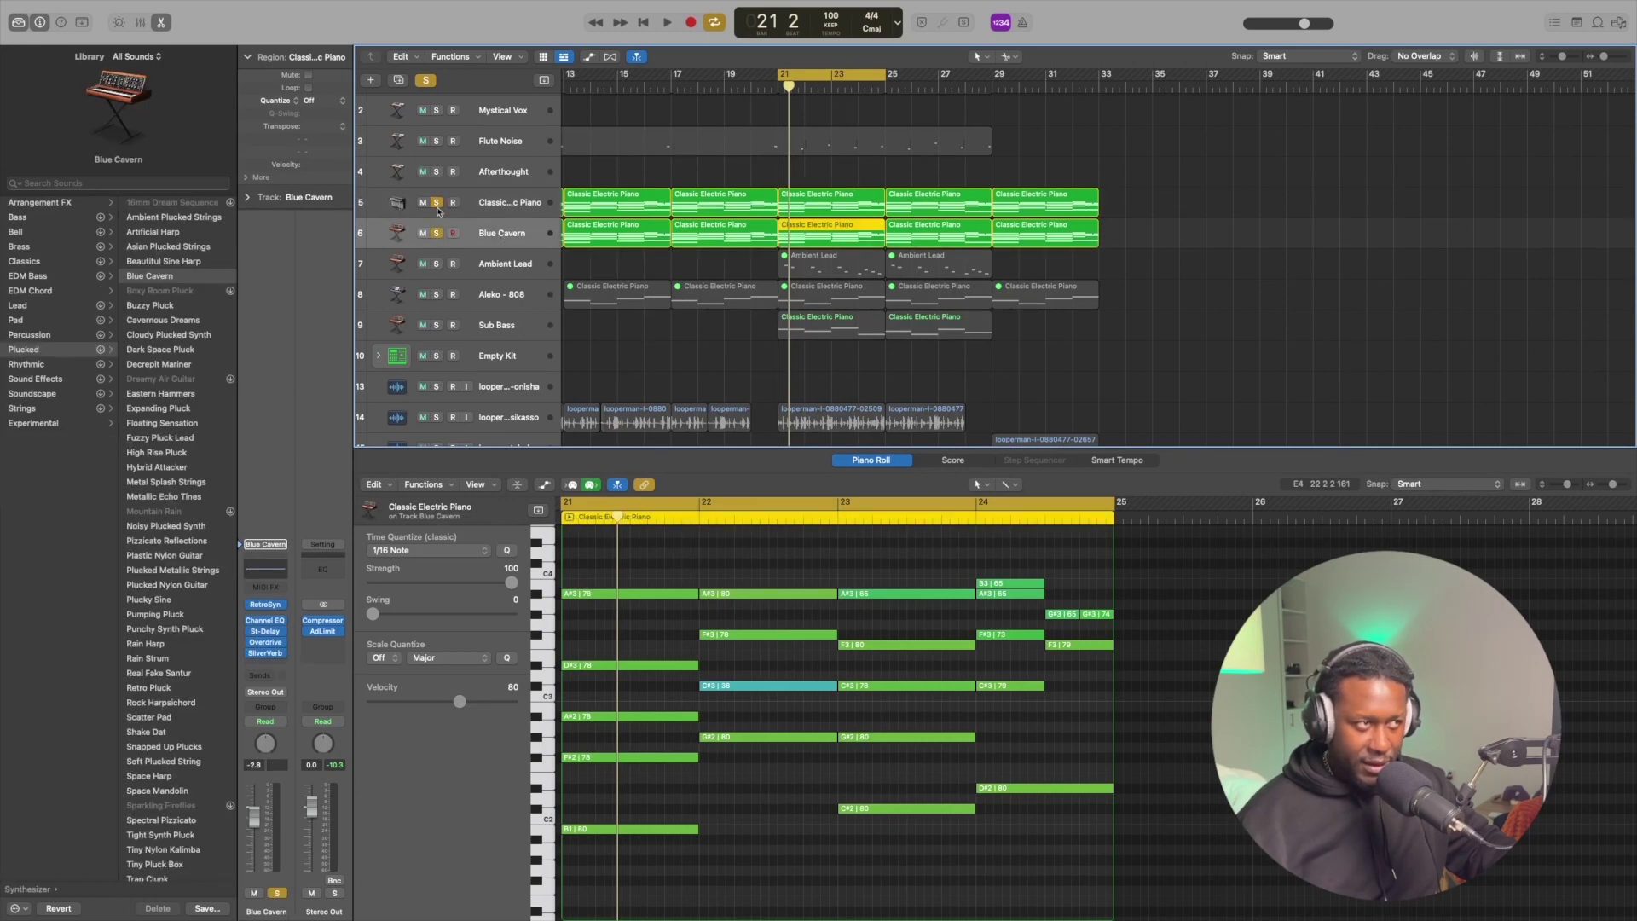
left_click(437, 203)
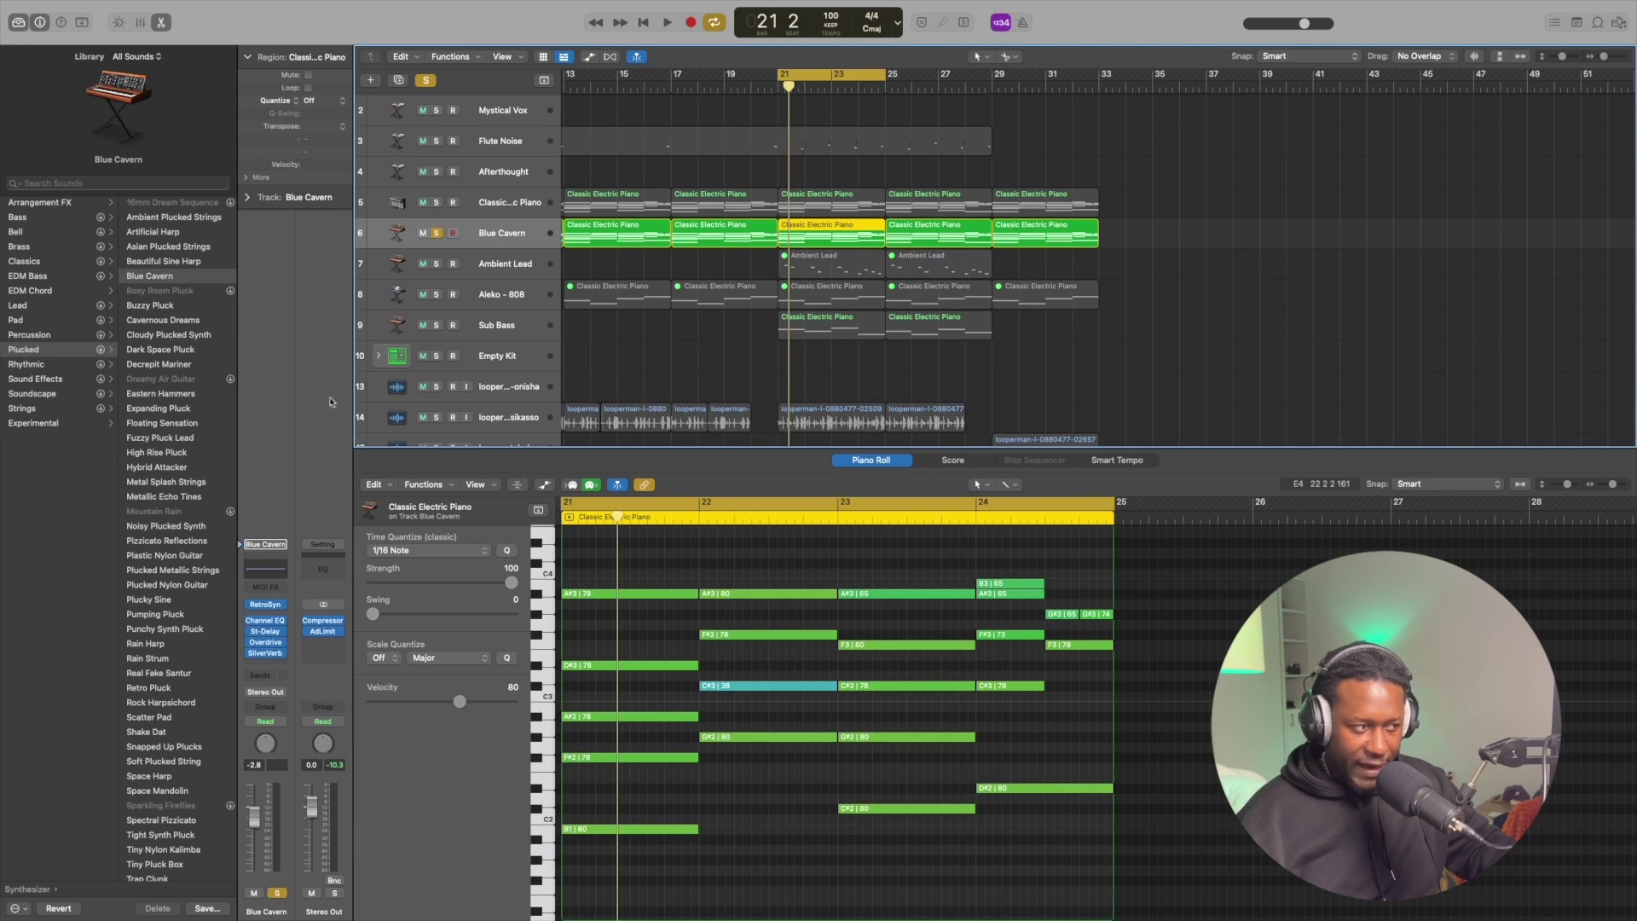
- Open Retro Synth on the Blue Cavern track, move its window clear of the piano roll, and audition the loop
left_click(267, 608)
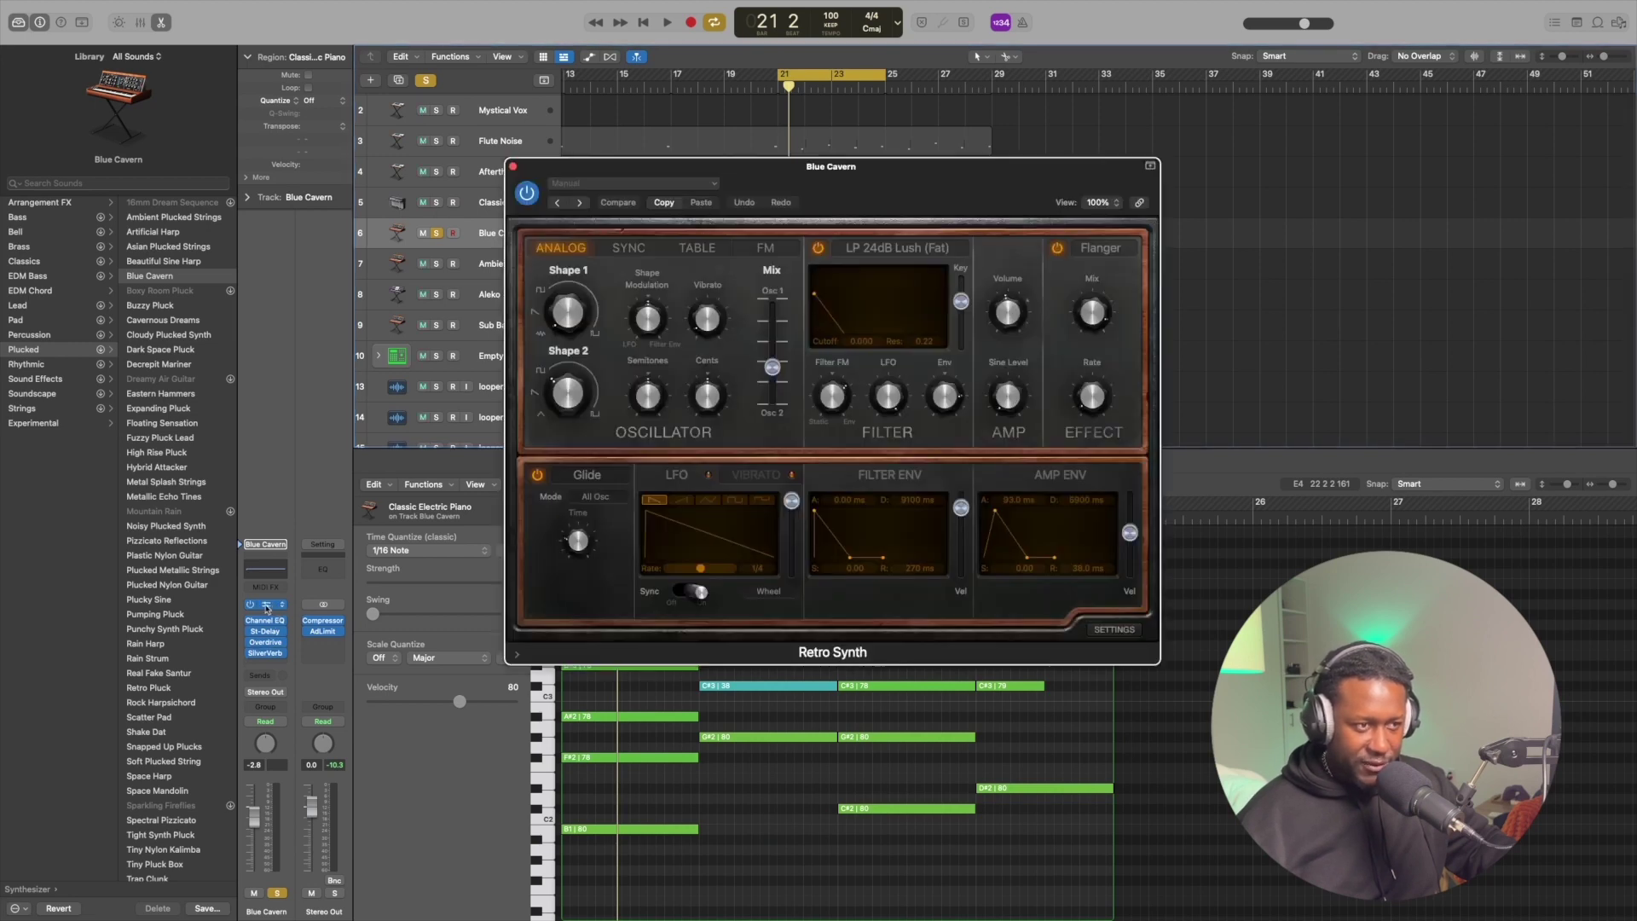
left_click_drag(804, 174, 1272, 153)
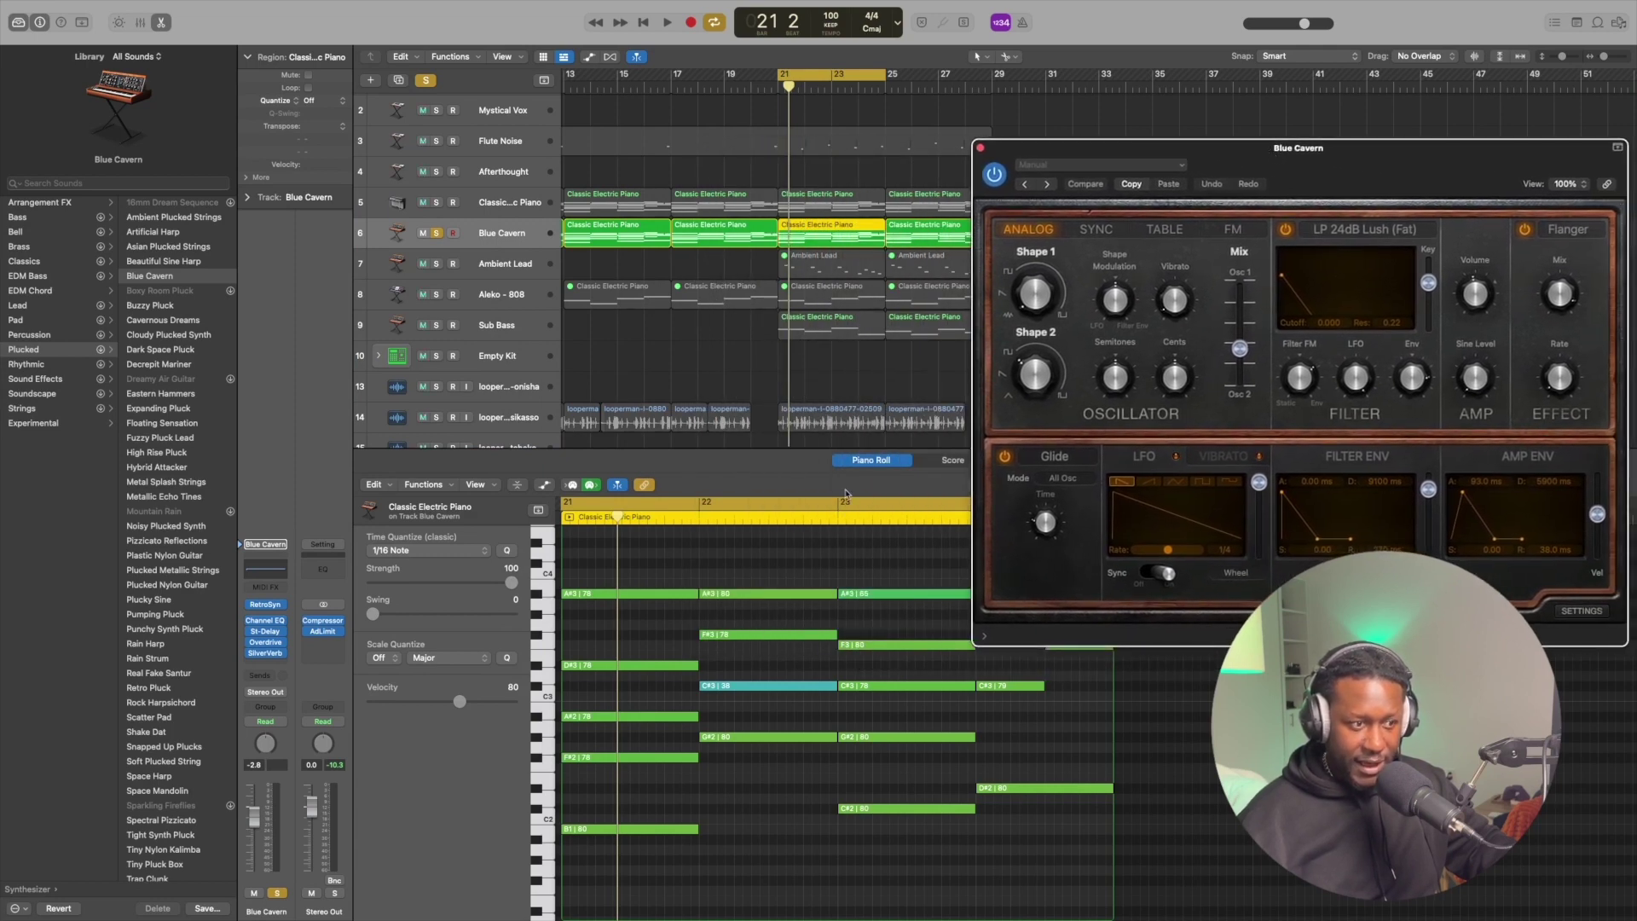
left_click(816, 236)
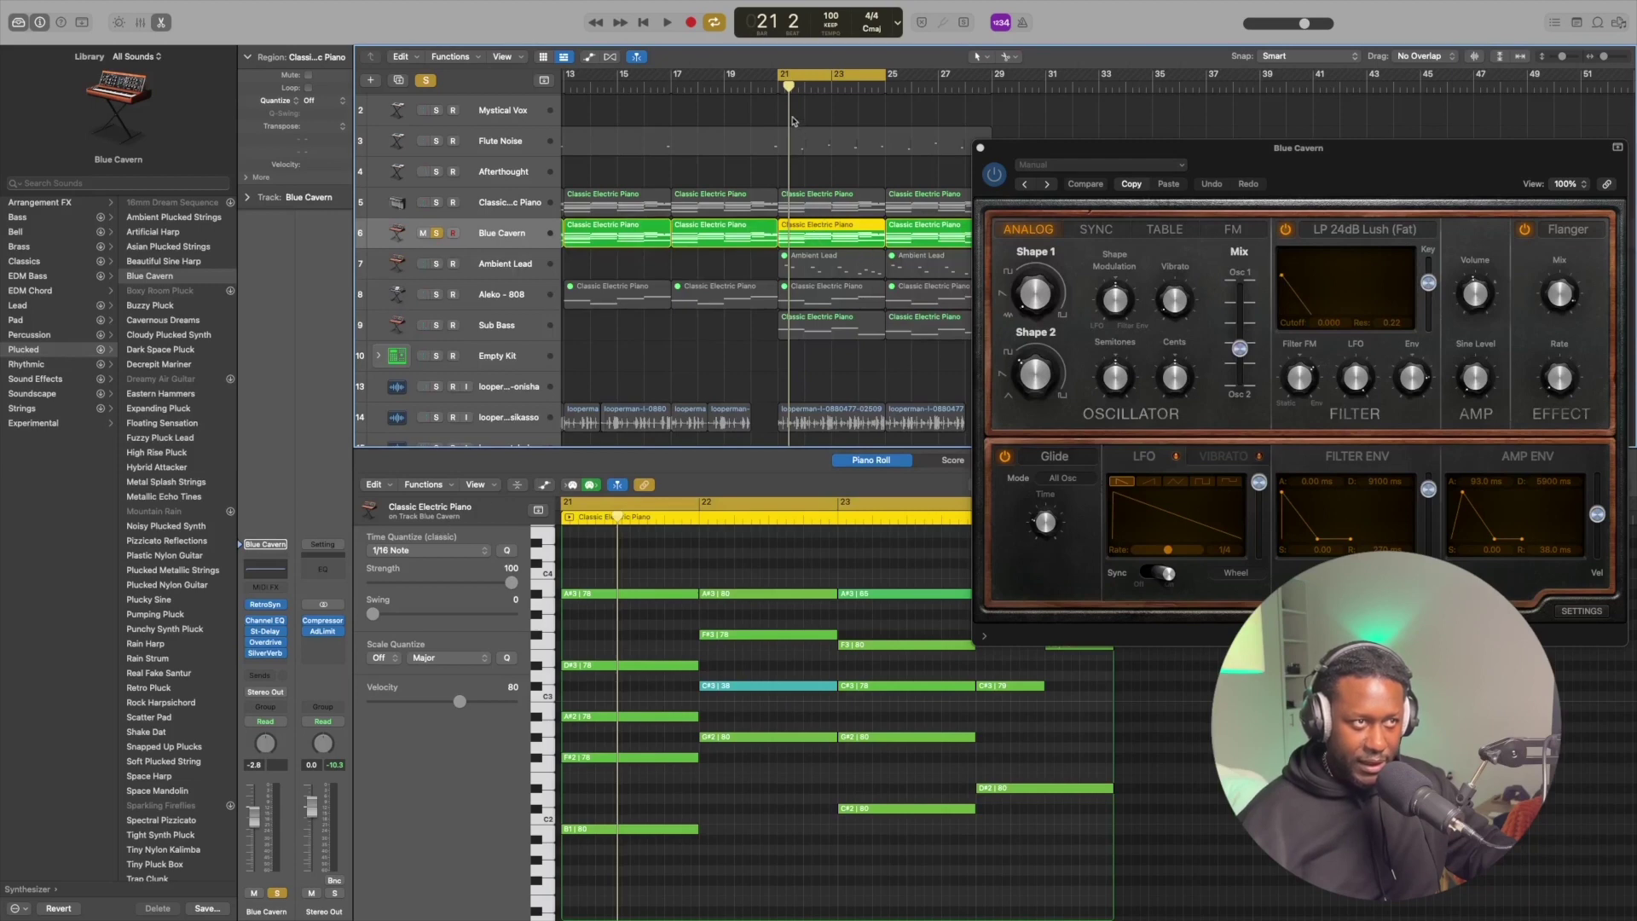
key("space")
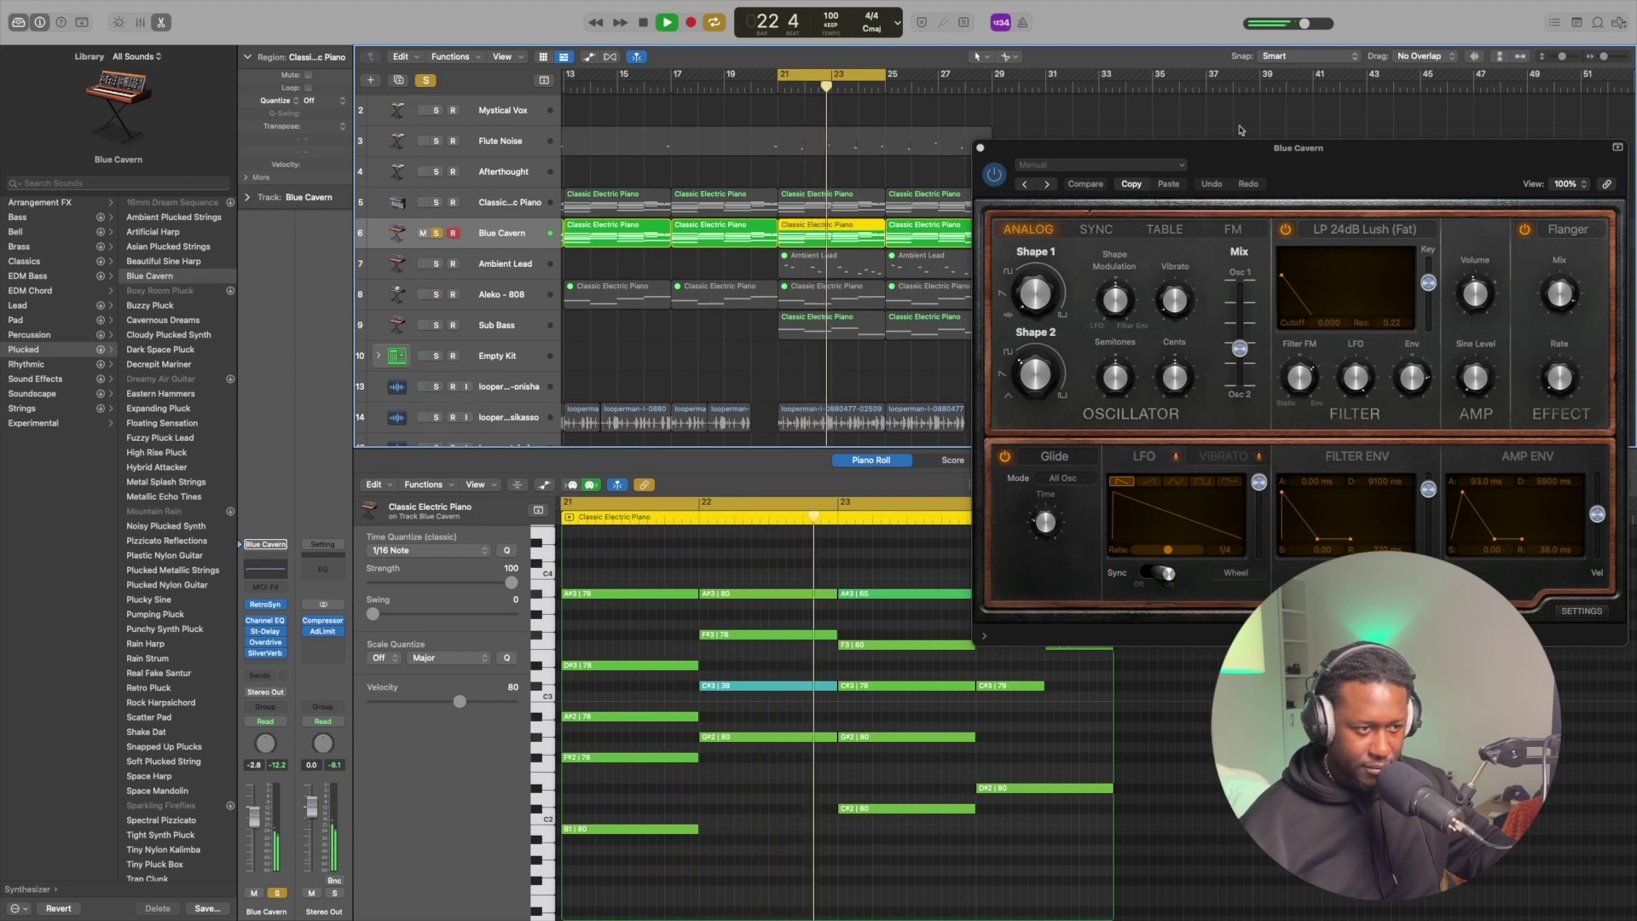
left_click_drag(1311, 148, 1245, 57)
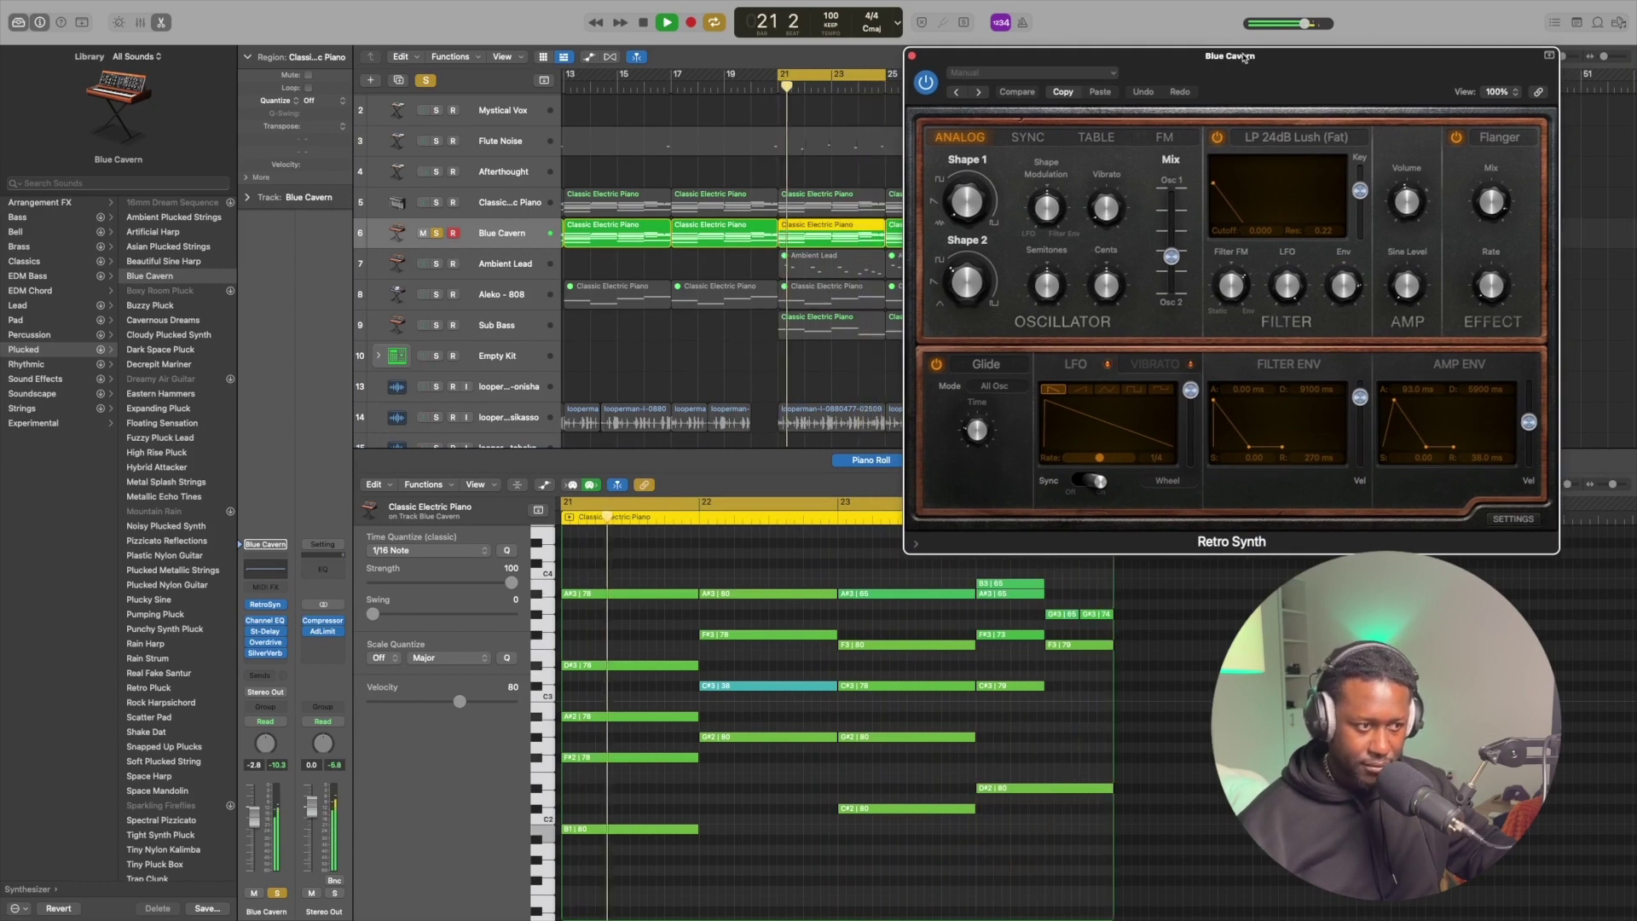
key("space")
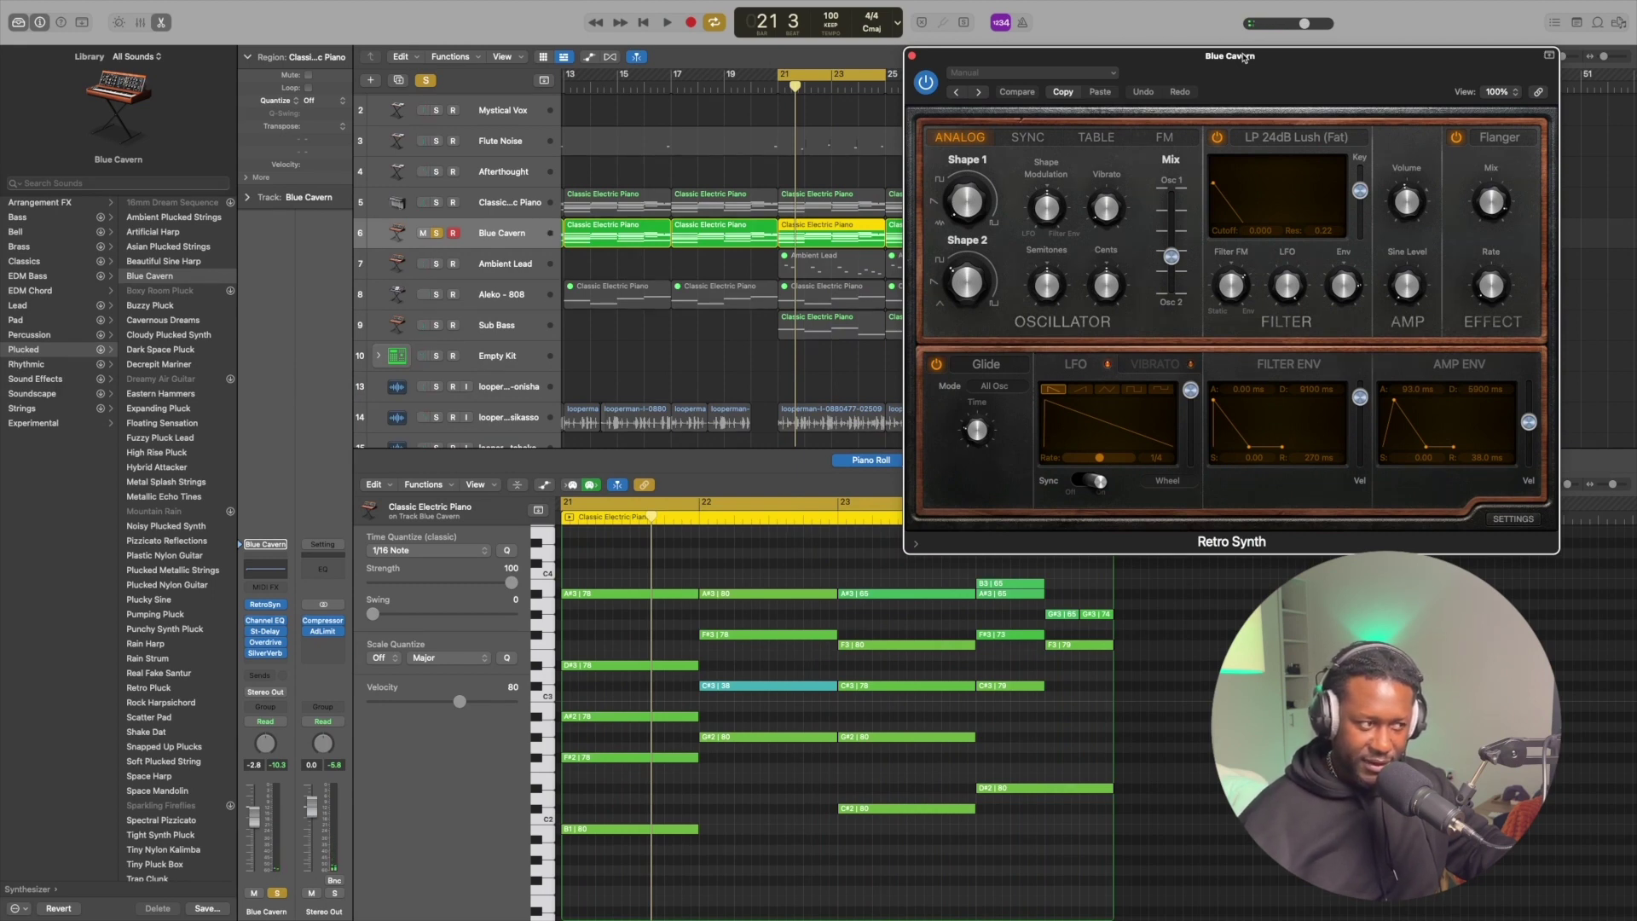
- Turn off Retro Synth's LFO sync and lower the LFO slider to its minimum
left_click(1102, 480)
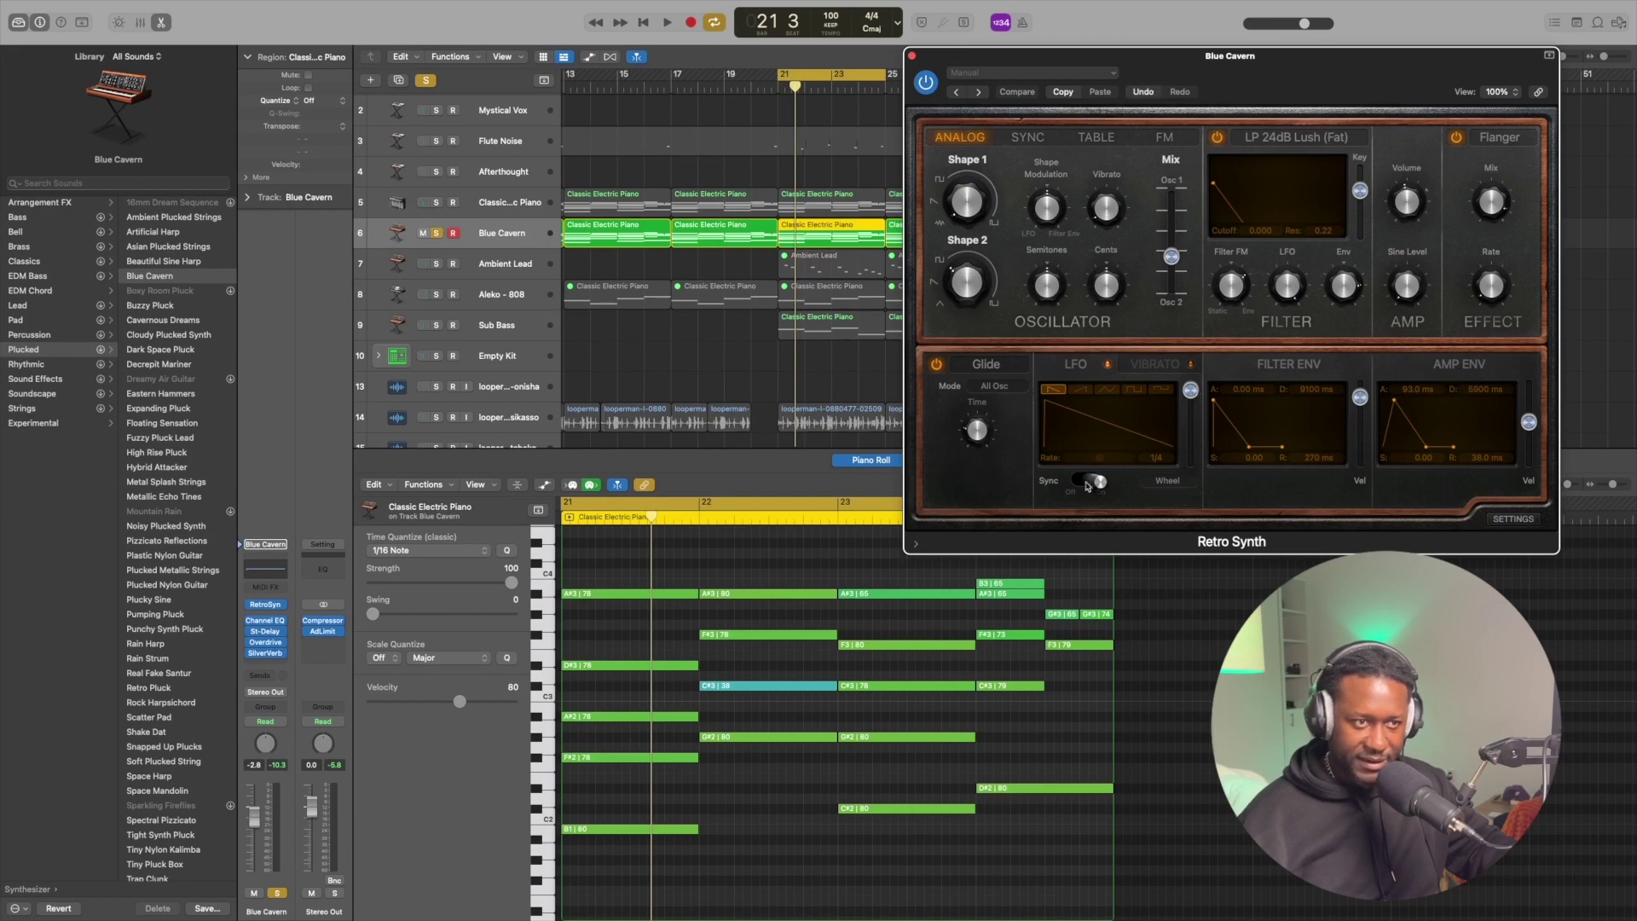
left_click(1088, 486)
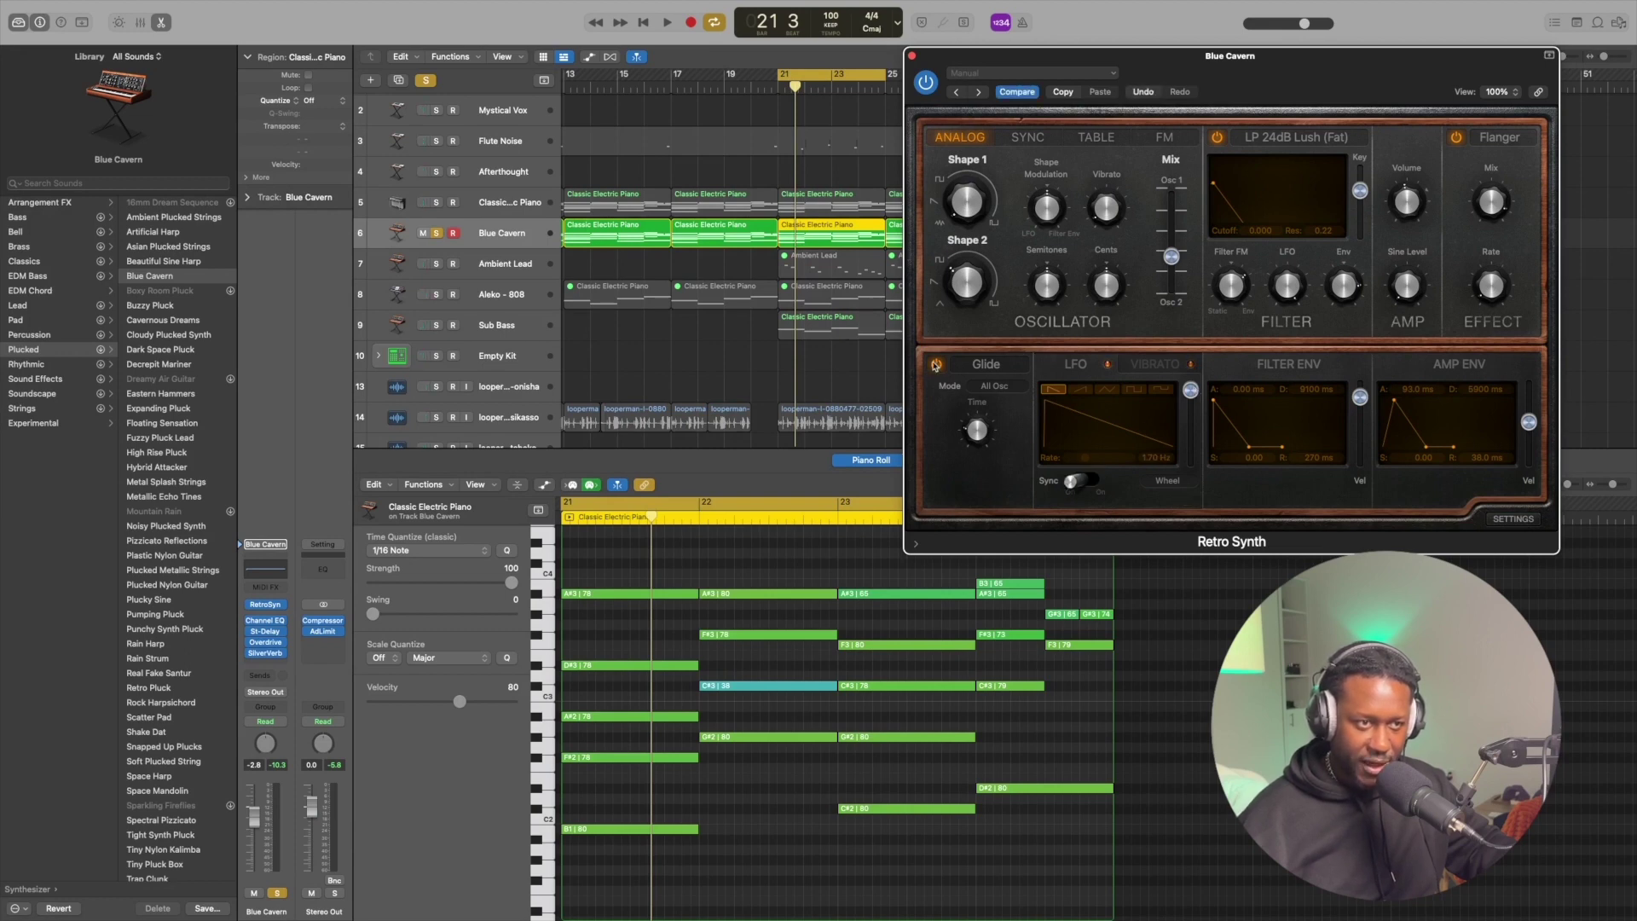
left_click_drag(1192, 392, 1193, 468)
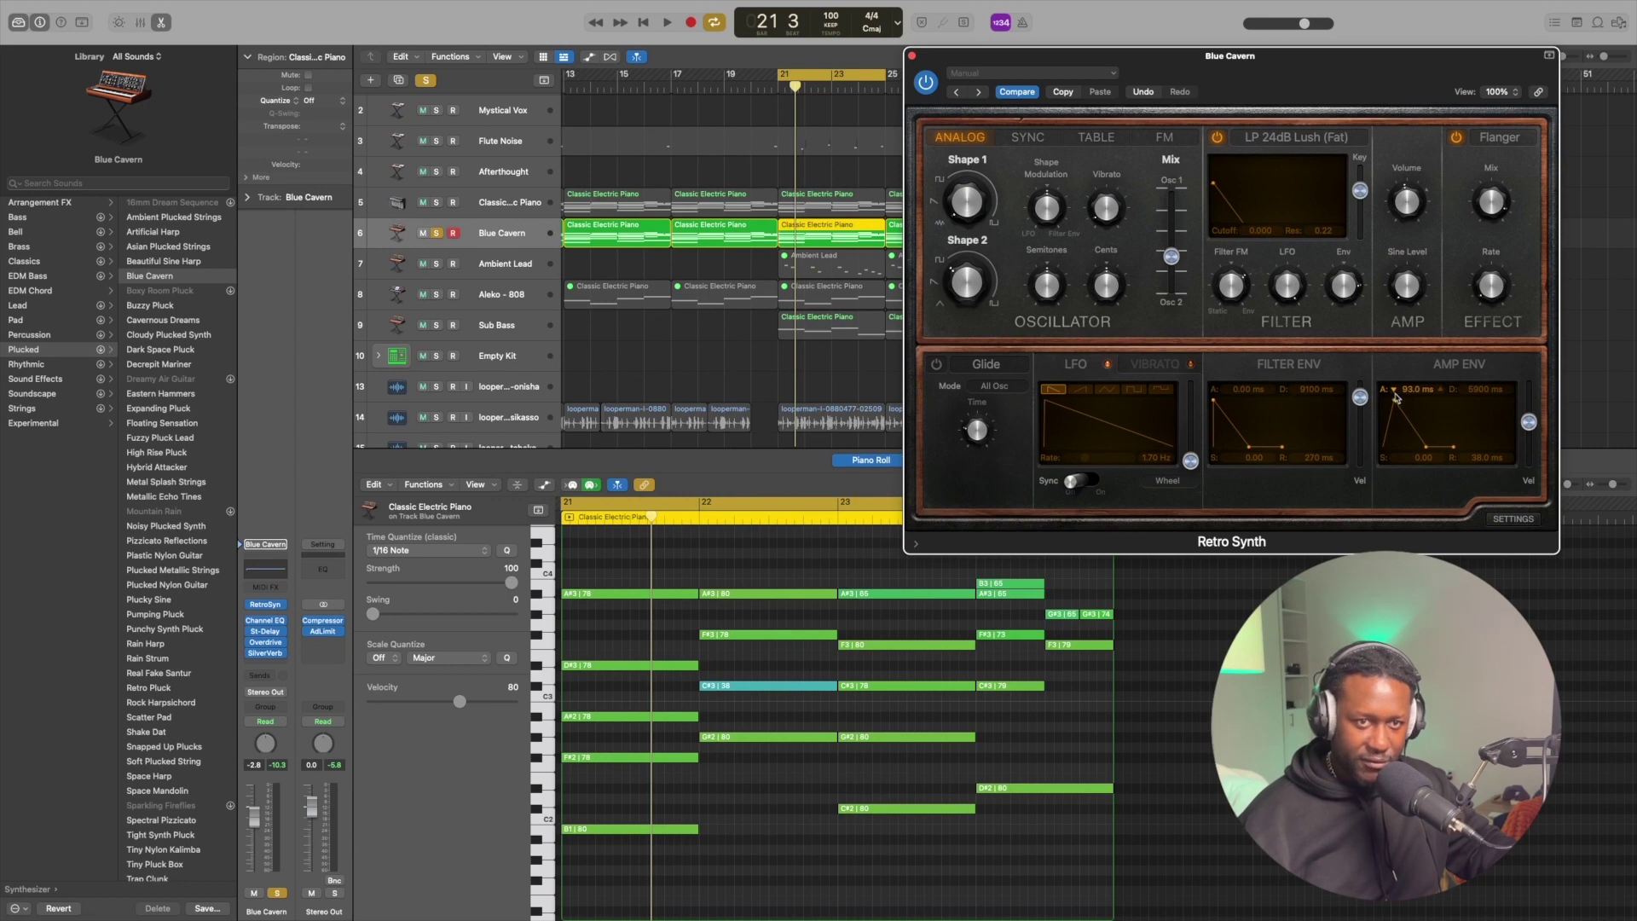
- Lower the Blue Cavern amp envelope's attack to 0 ms and audition the loop
left_click_drag(1394, 400, 1382, 398)
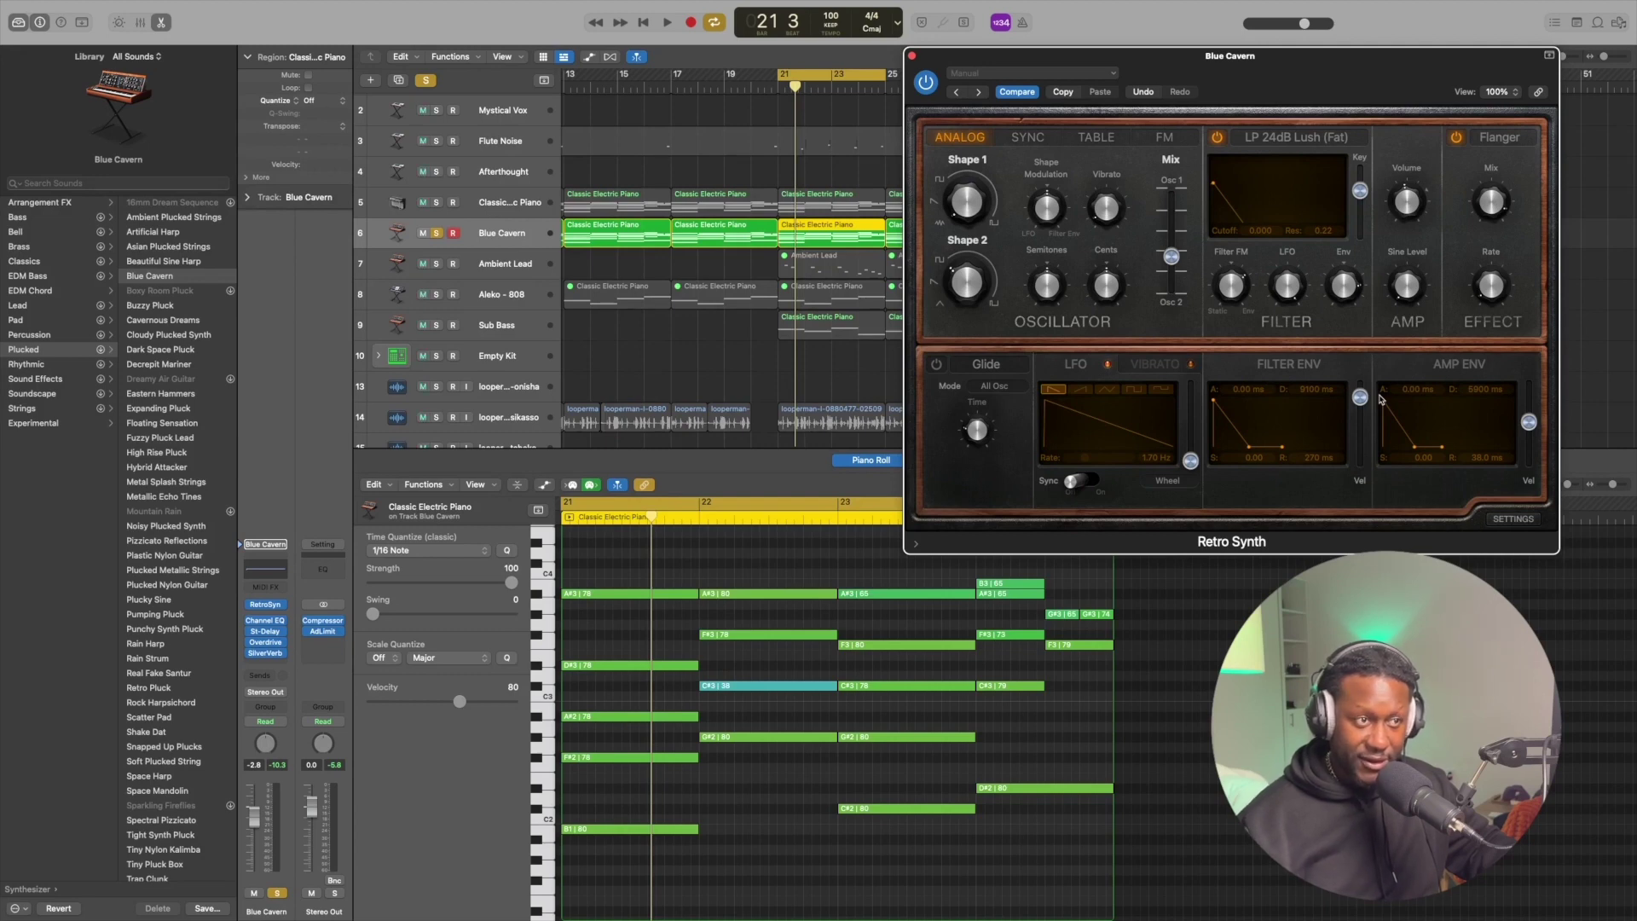
key("space")
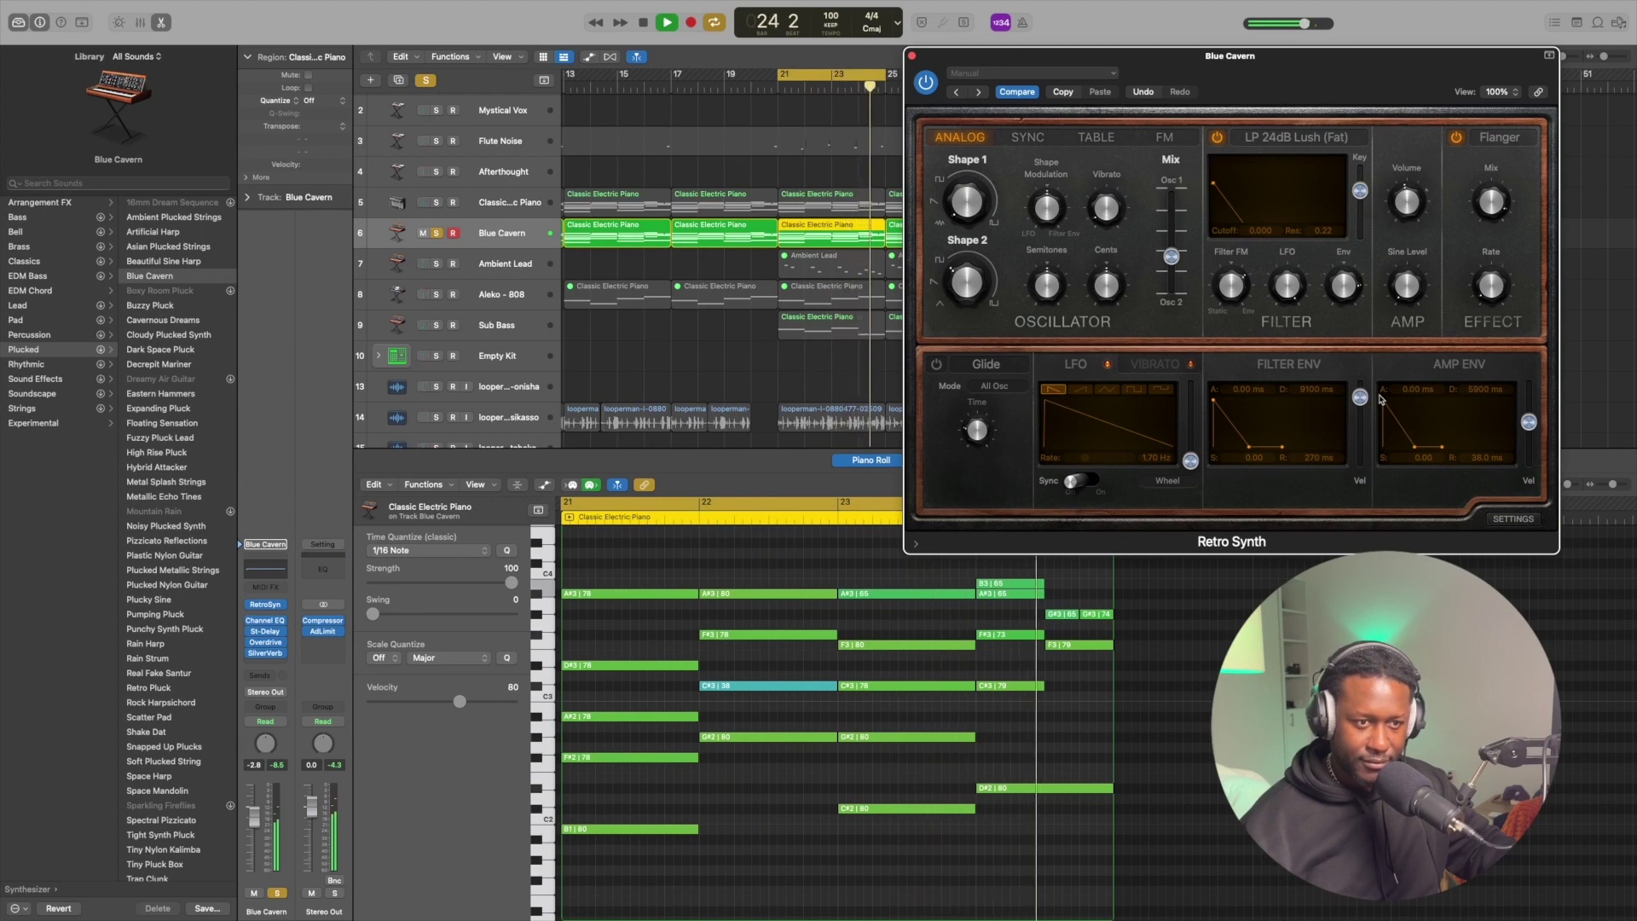
key("space")
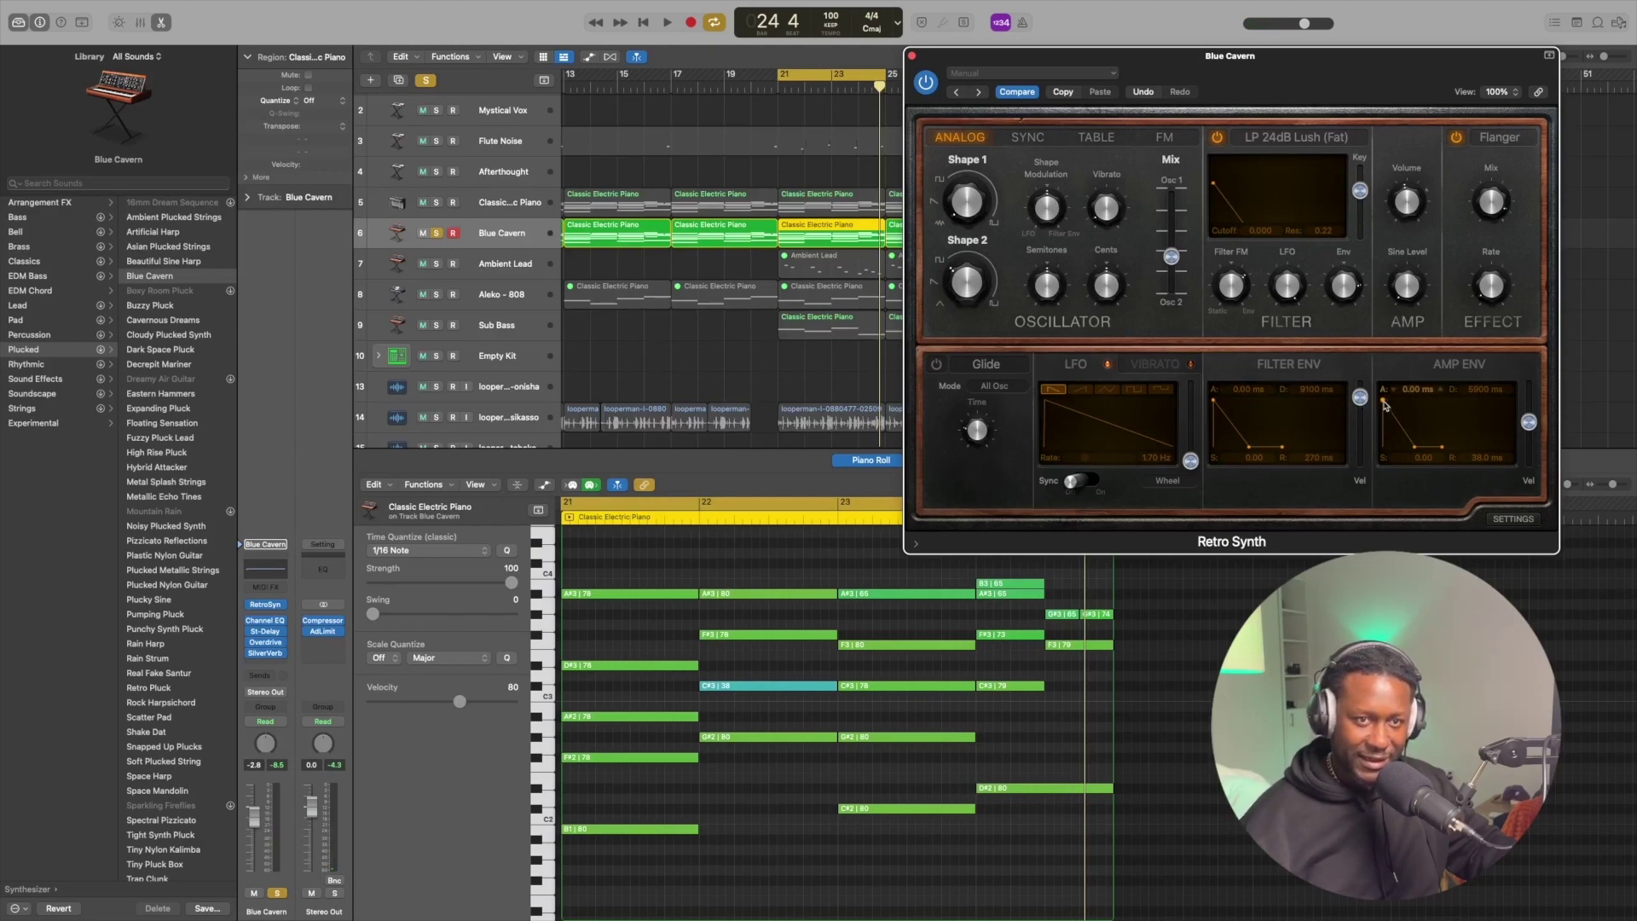
- Raise the Blue Cavern amp envelope's attack to about 380 ms and audition the loop
left_click_drag(1387, 404, 1399, 404)
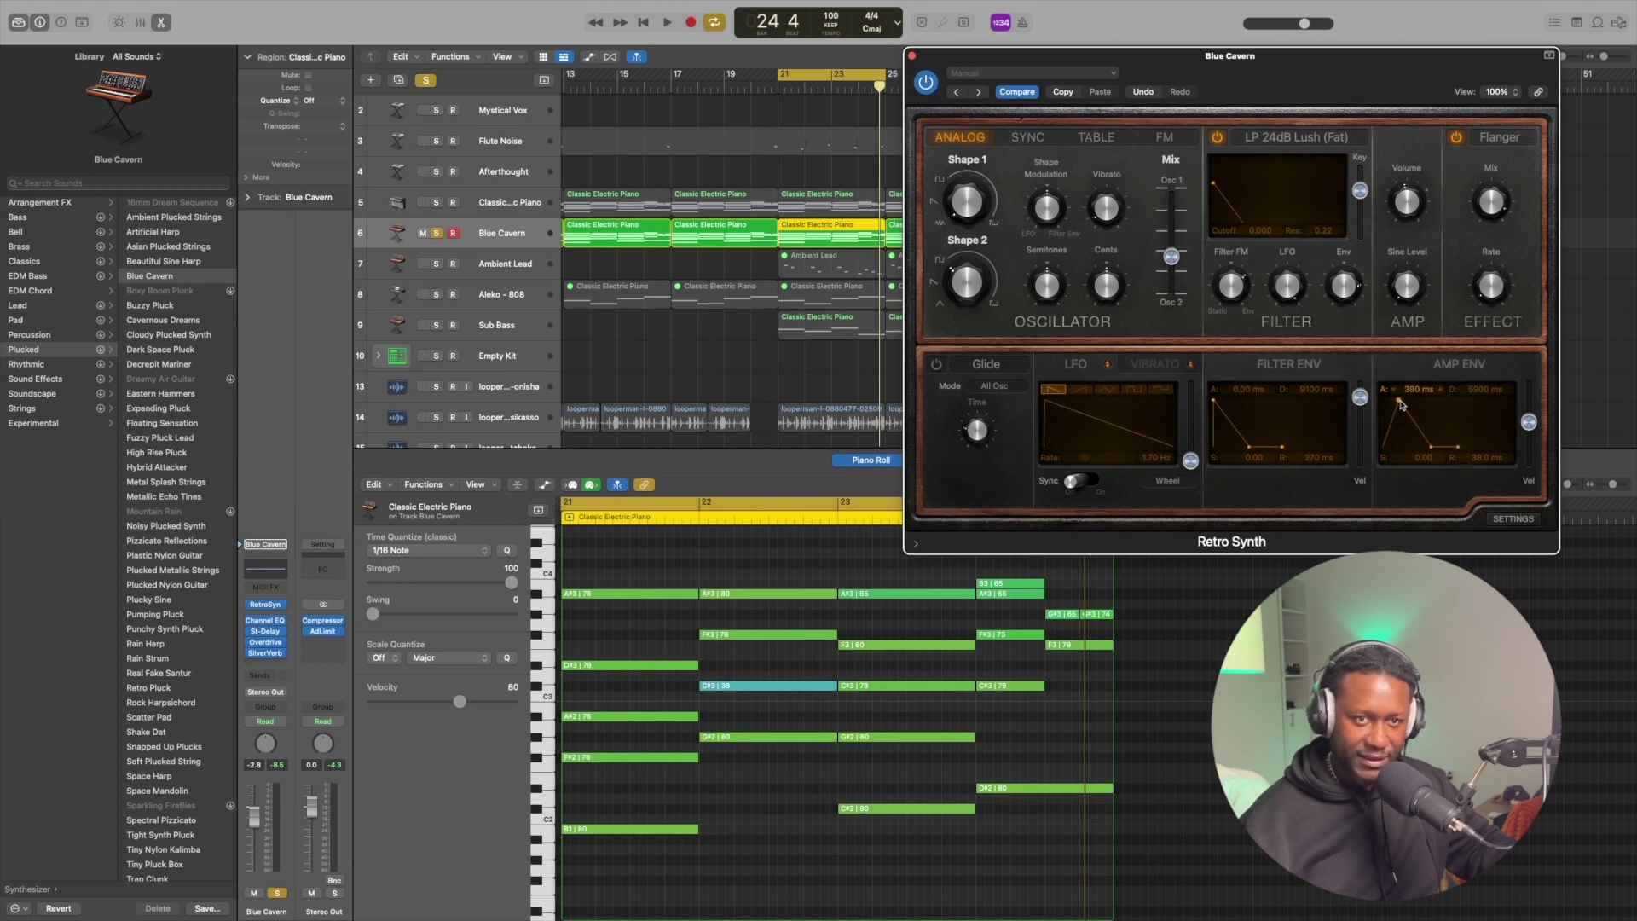
key("space")
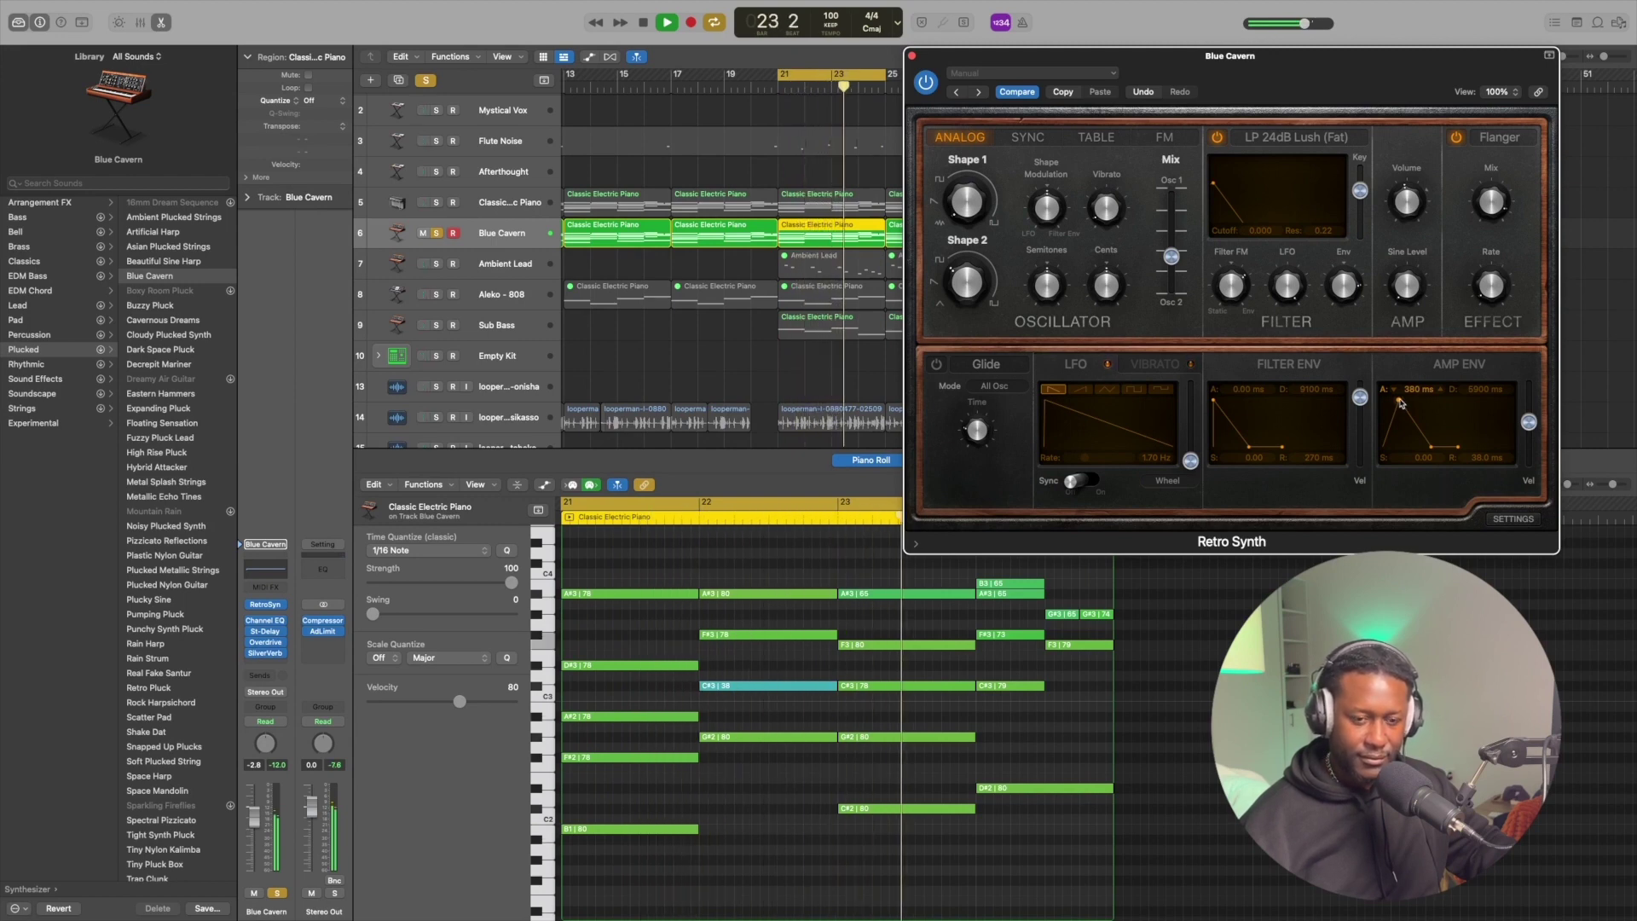
key("space")
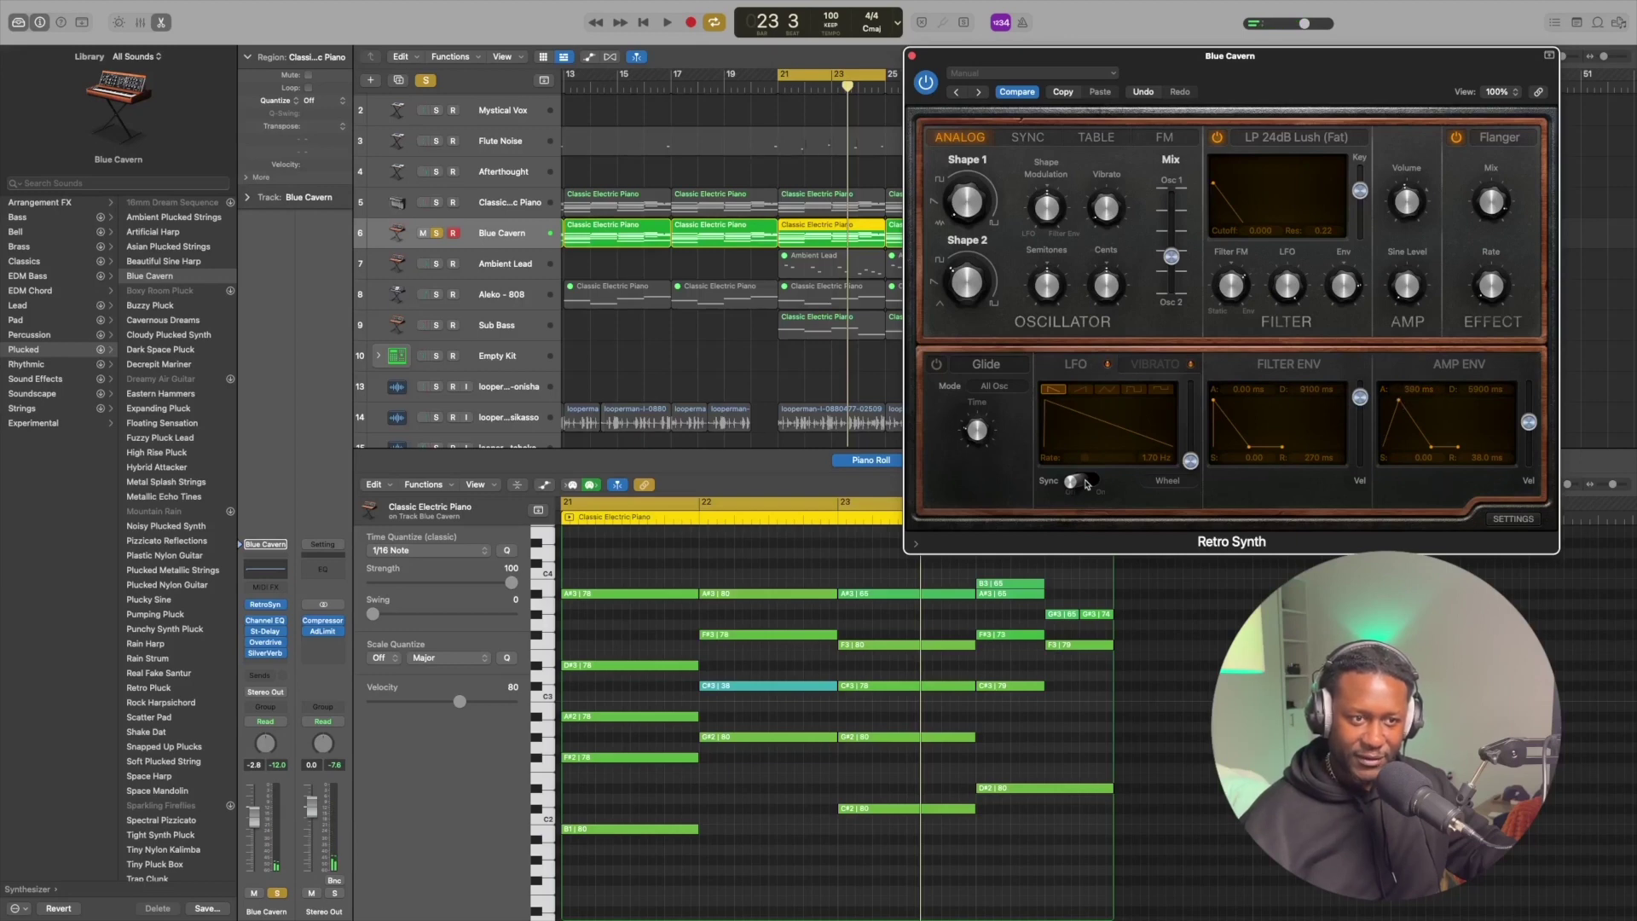
- Turn on Retro Synth's LFO sync and raise the LFO slider to 0.94 while auditioning the loop
left_click(1084, 482)
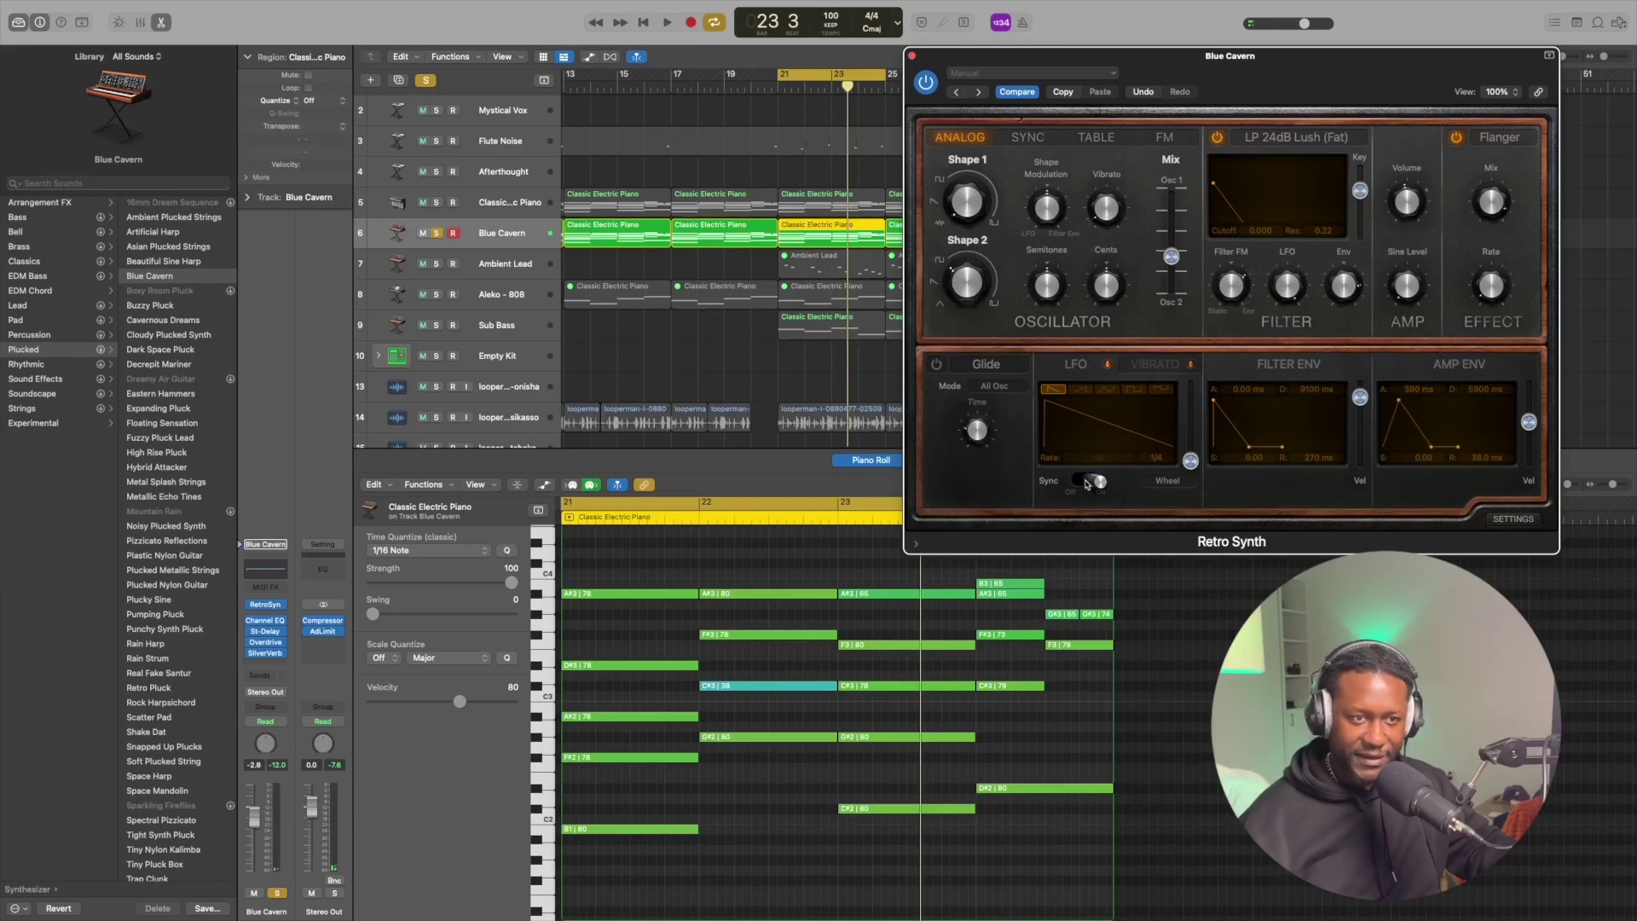
key("space")
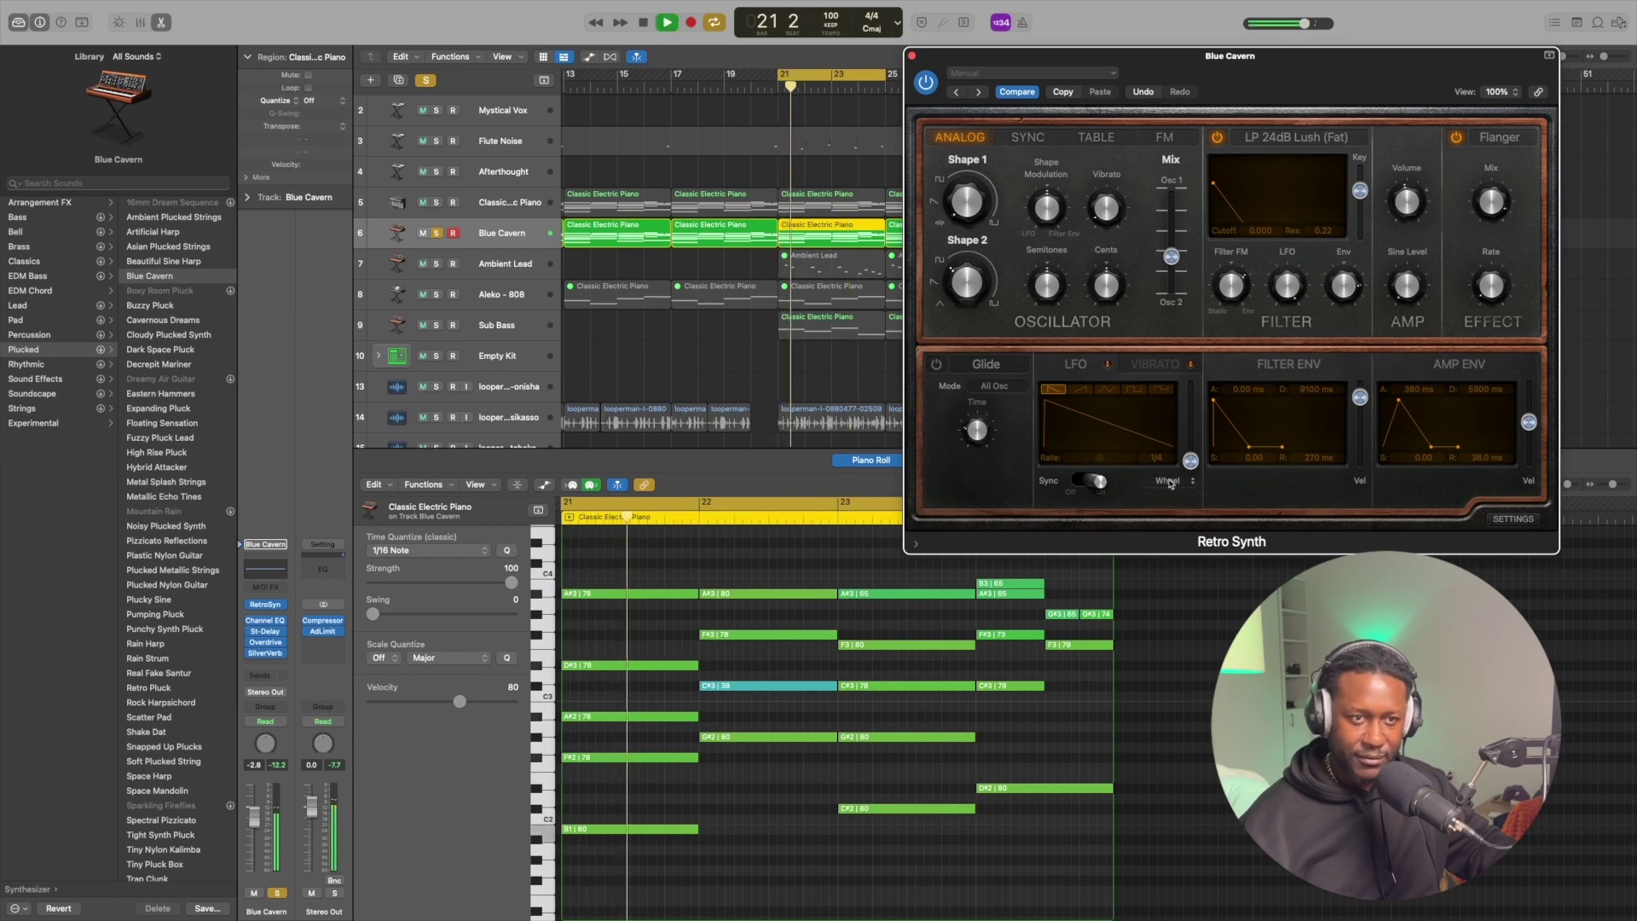
mouse_move(1191, 461)
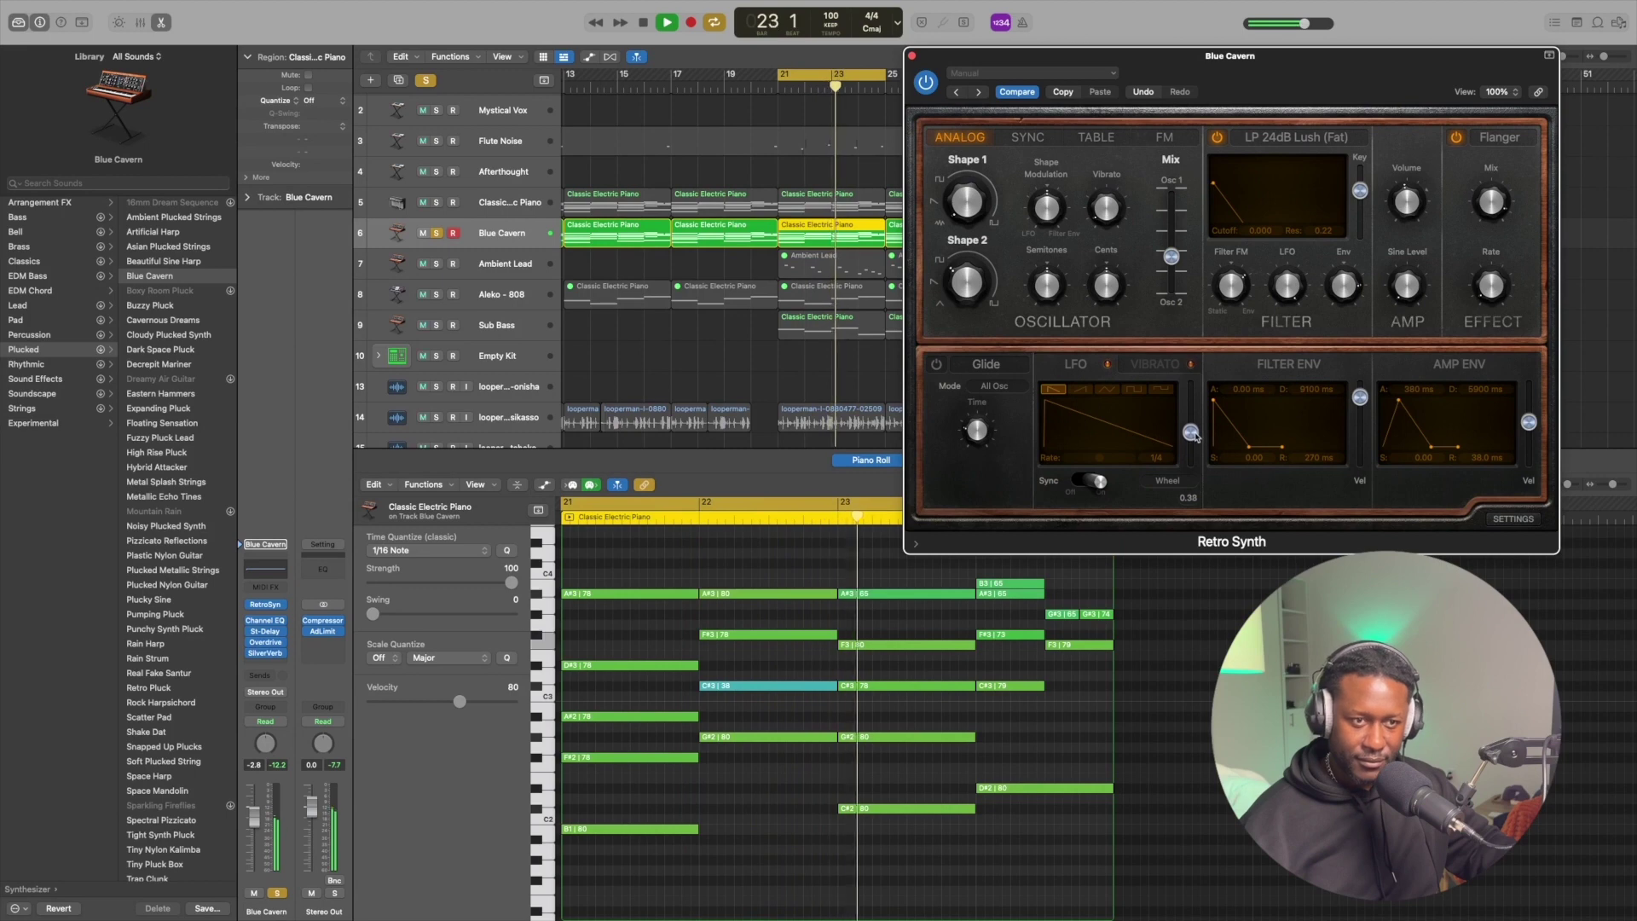
left_click_drag(1191, 462, 1203, 394)
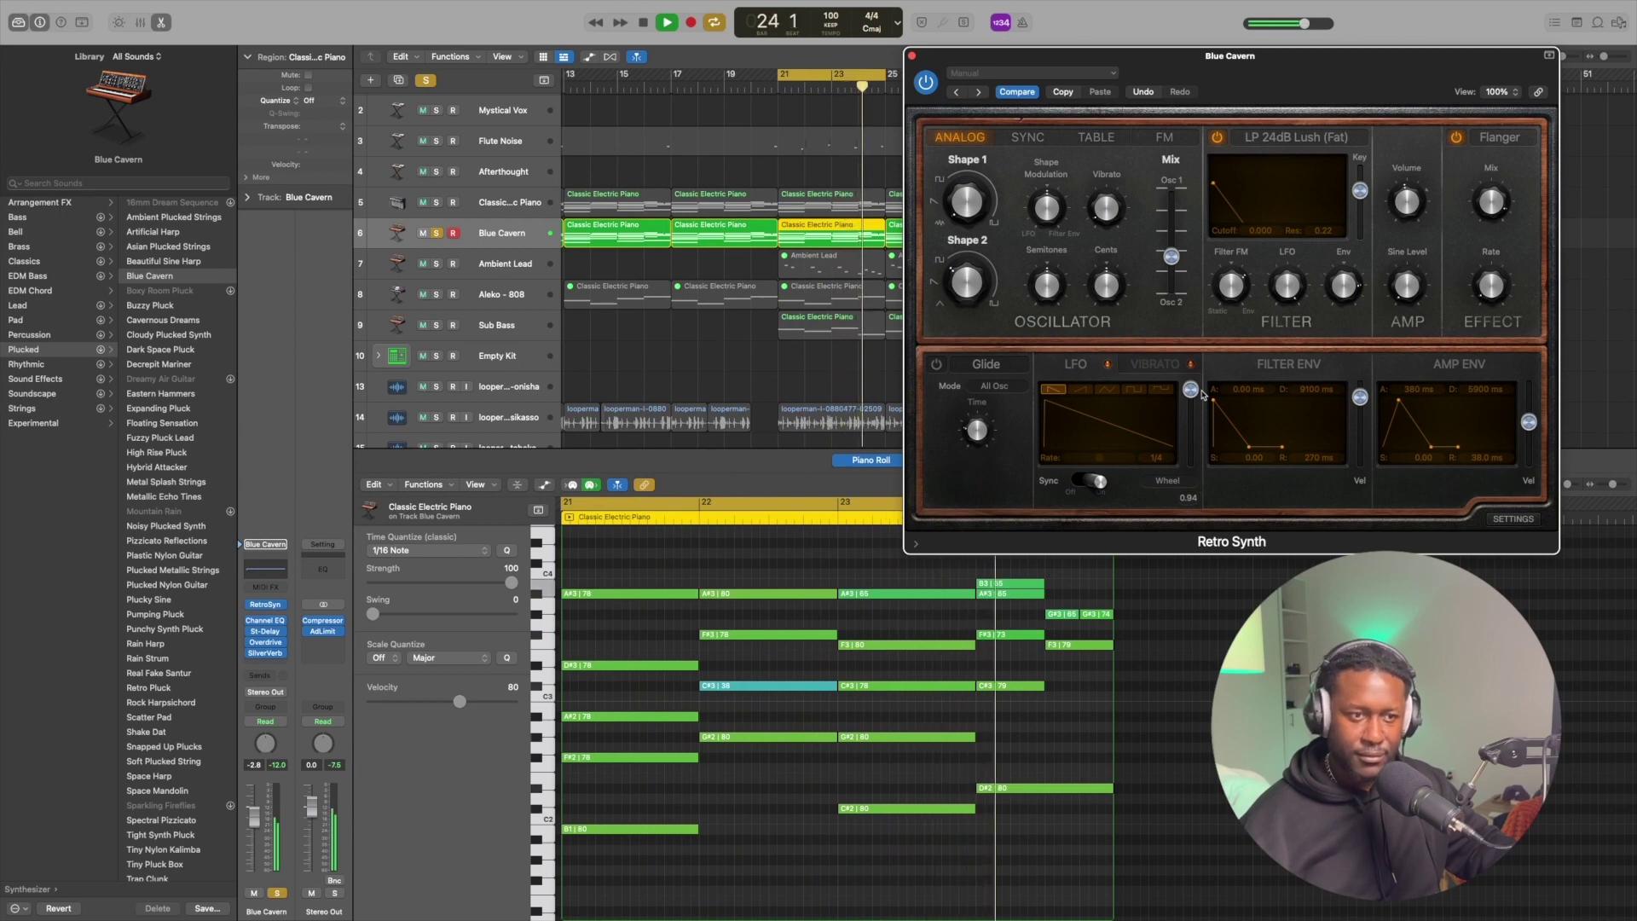
key("space")
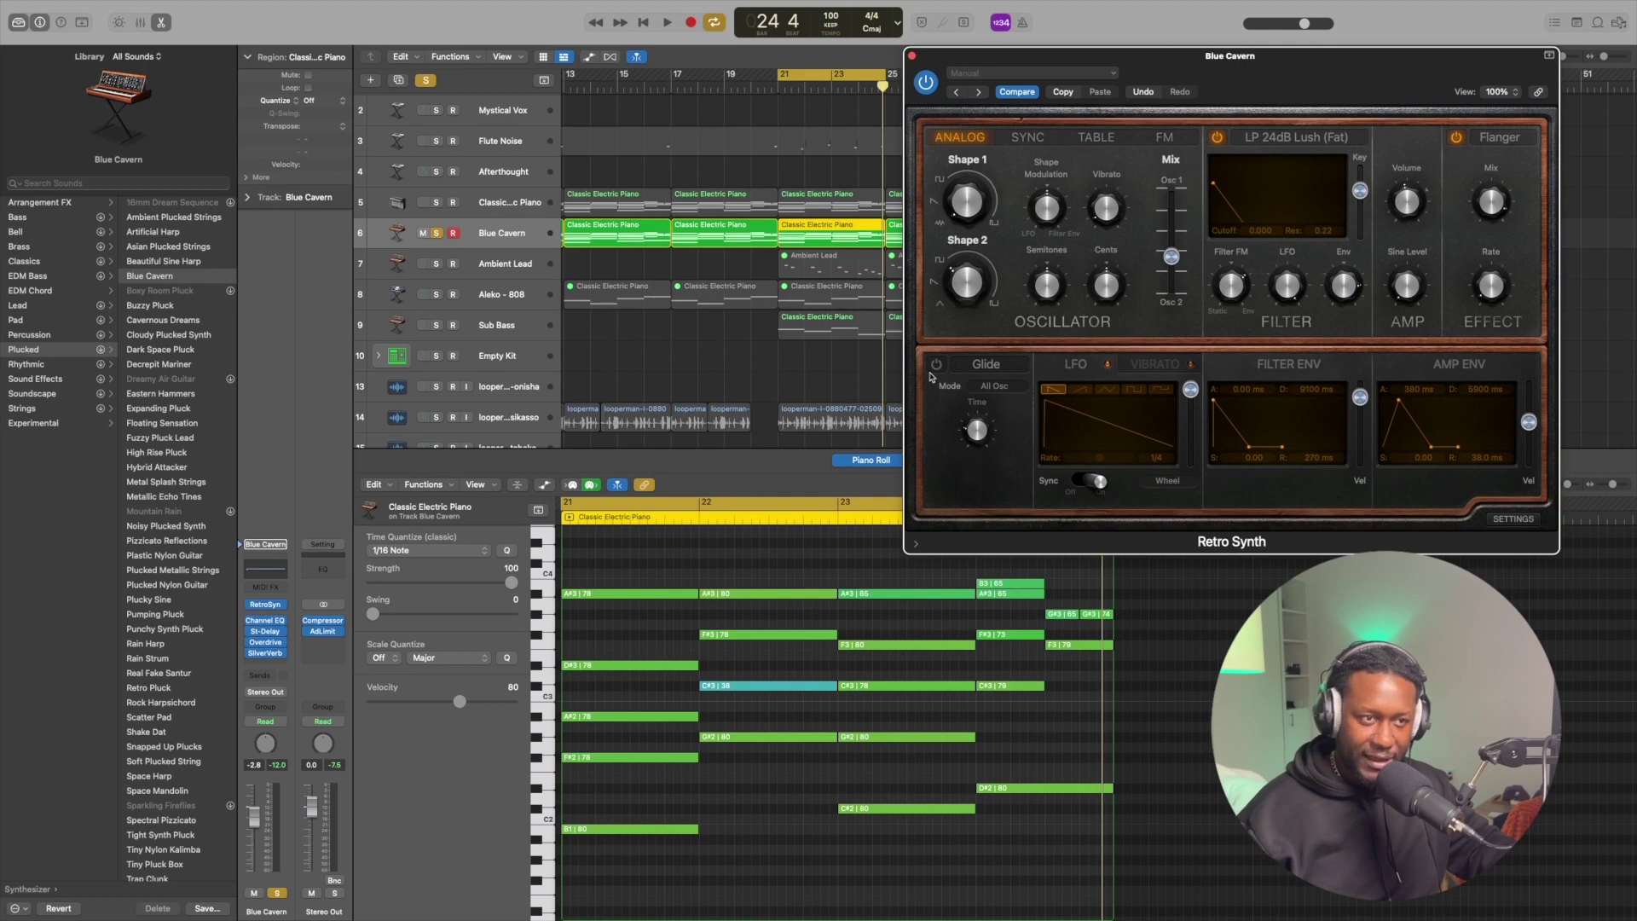
- Enable Glide in Blue Cavern's Retro Synth and audition the loop with it
left_click(935, 366)
key("space")
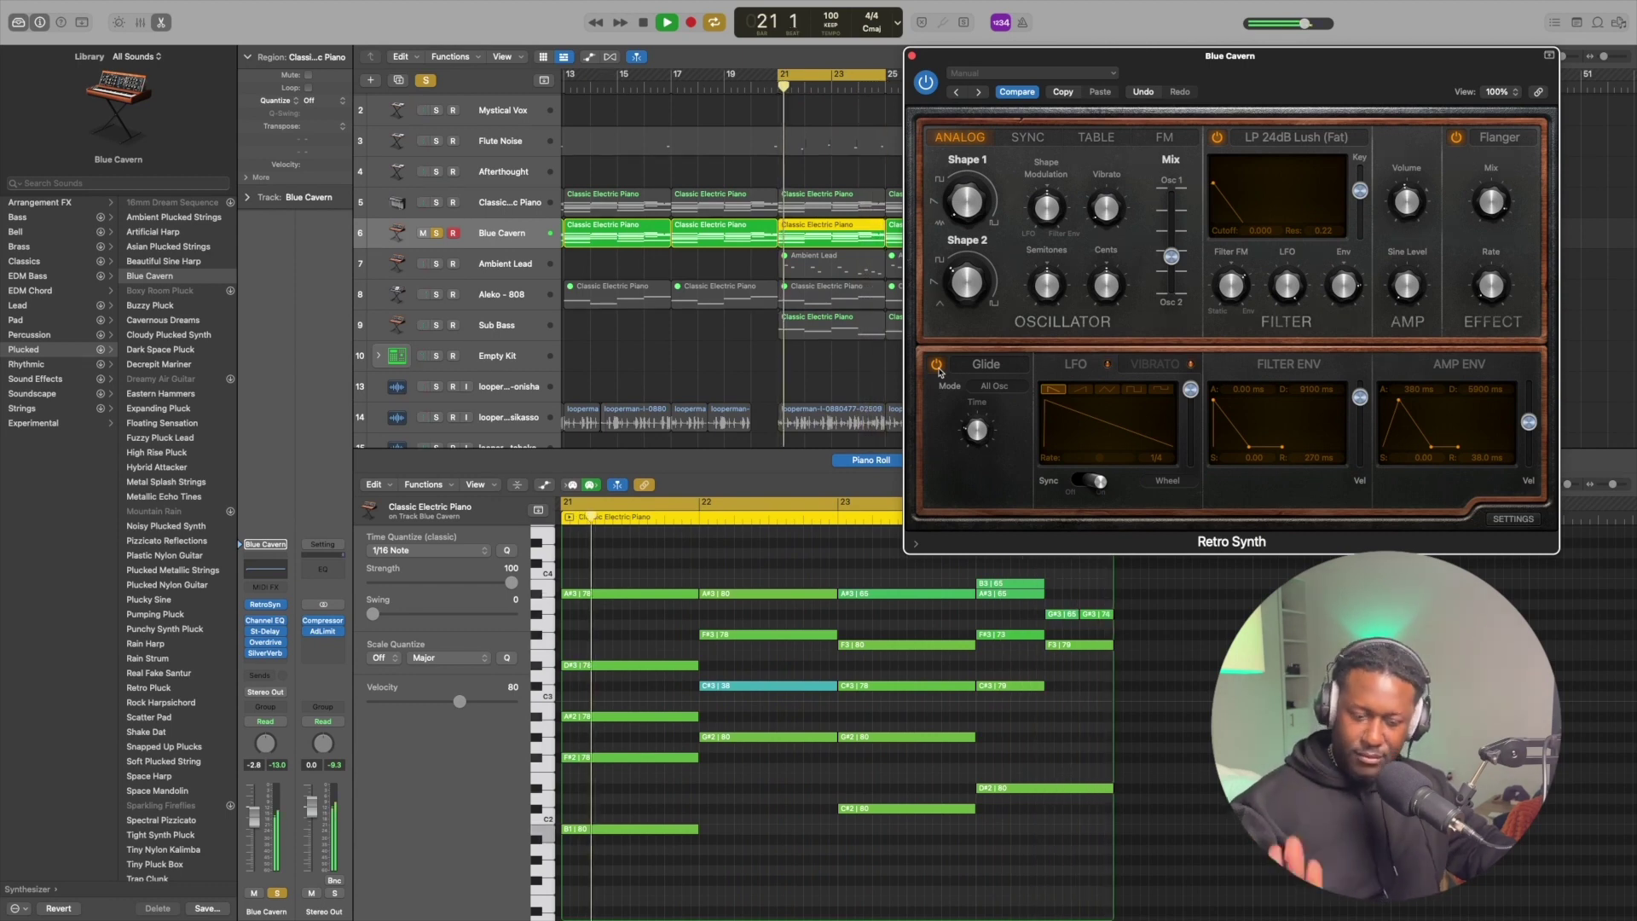
key("space")
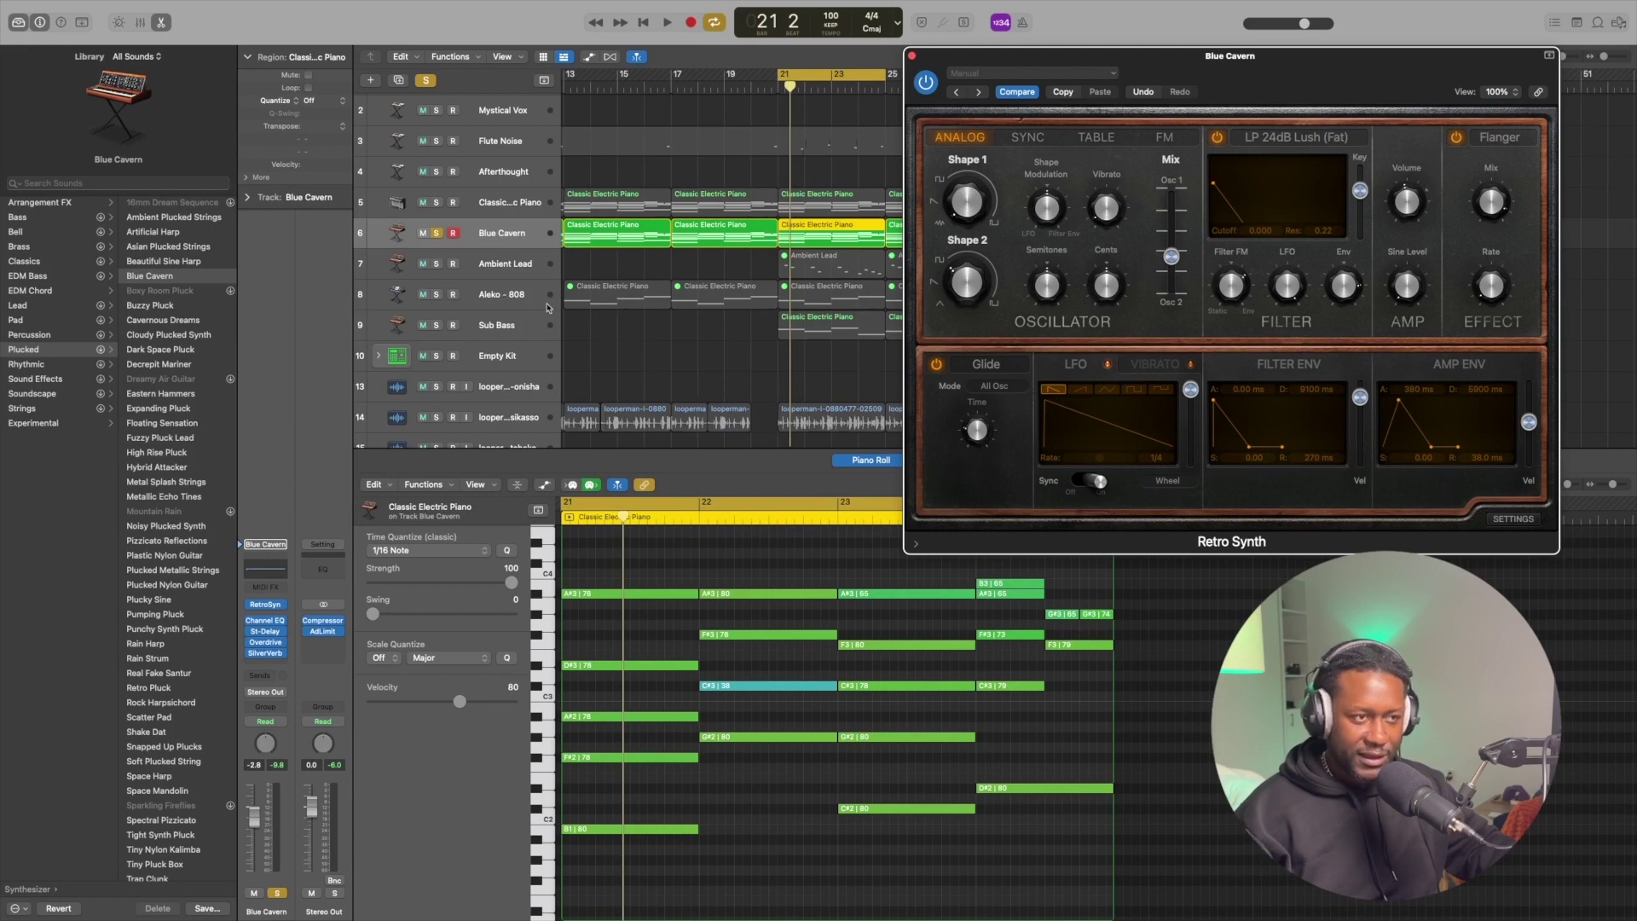
key("space")
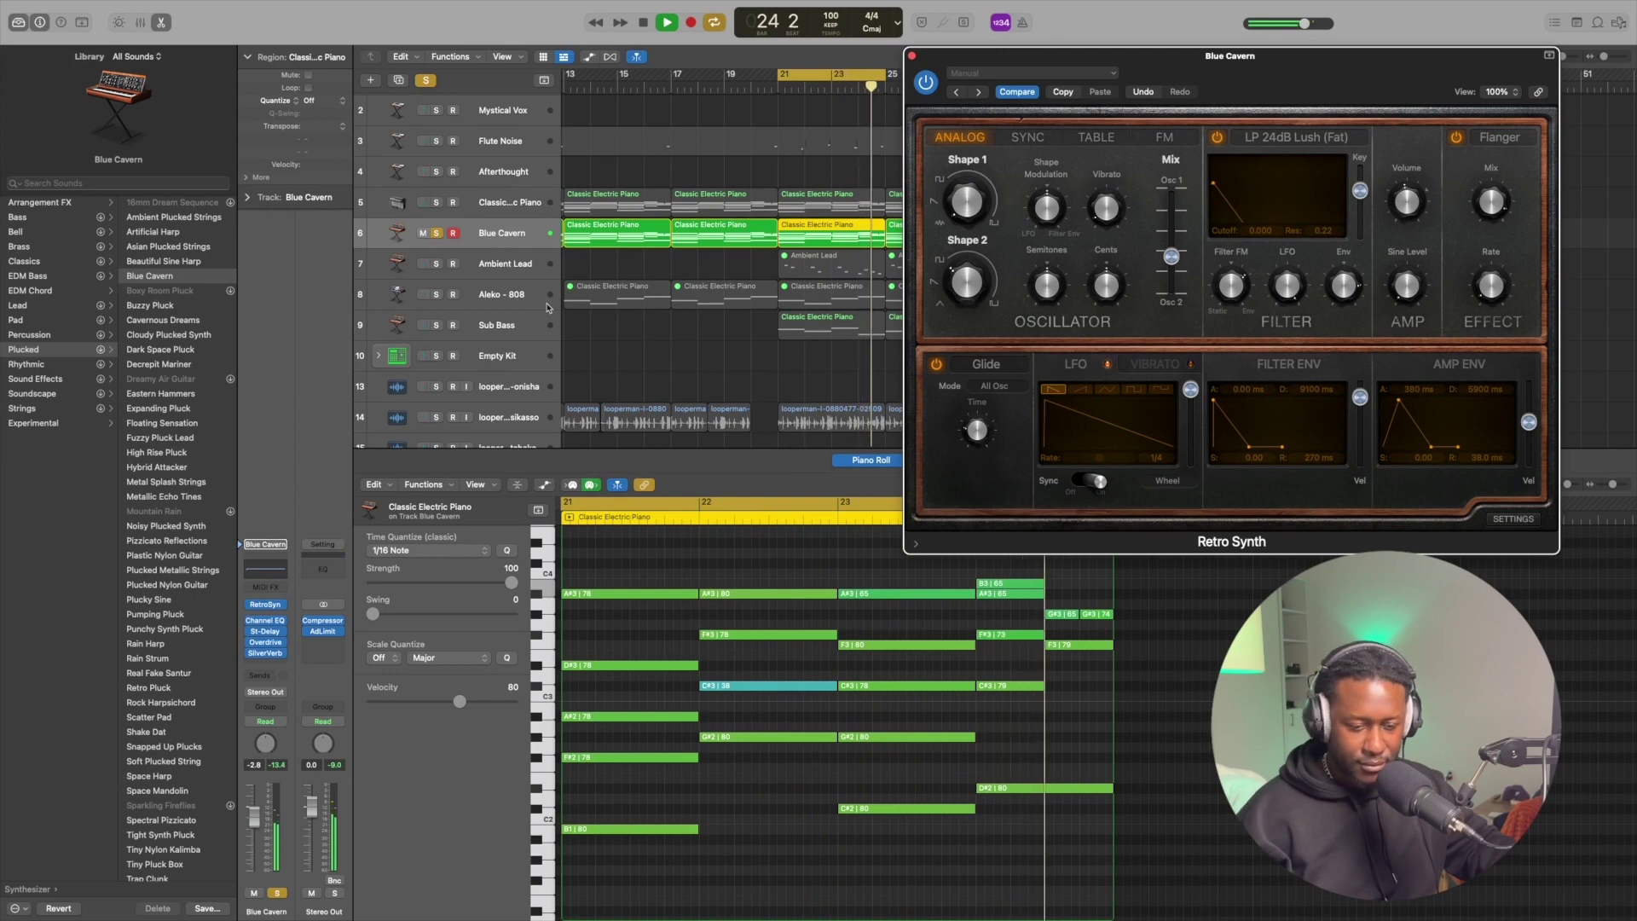
key("space")
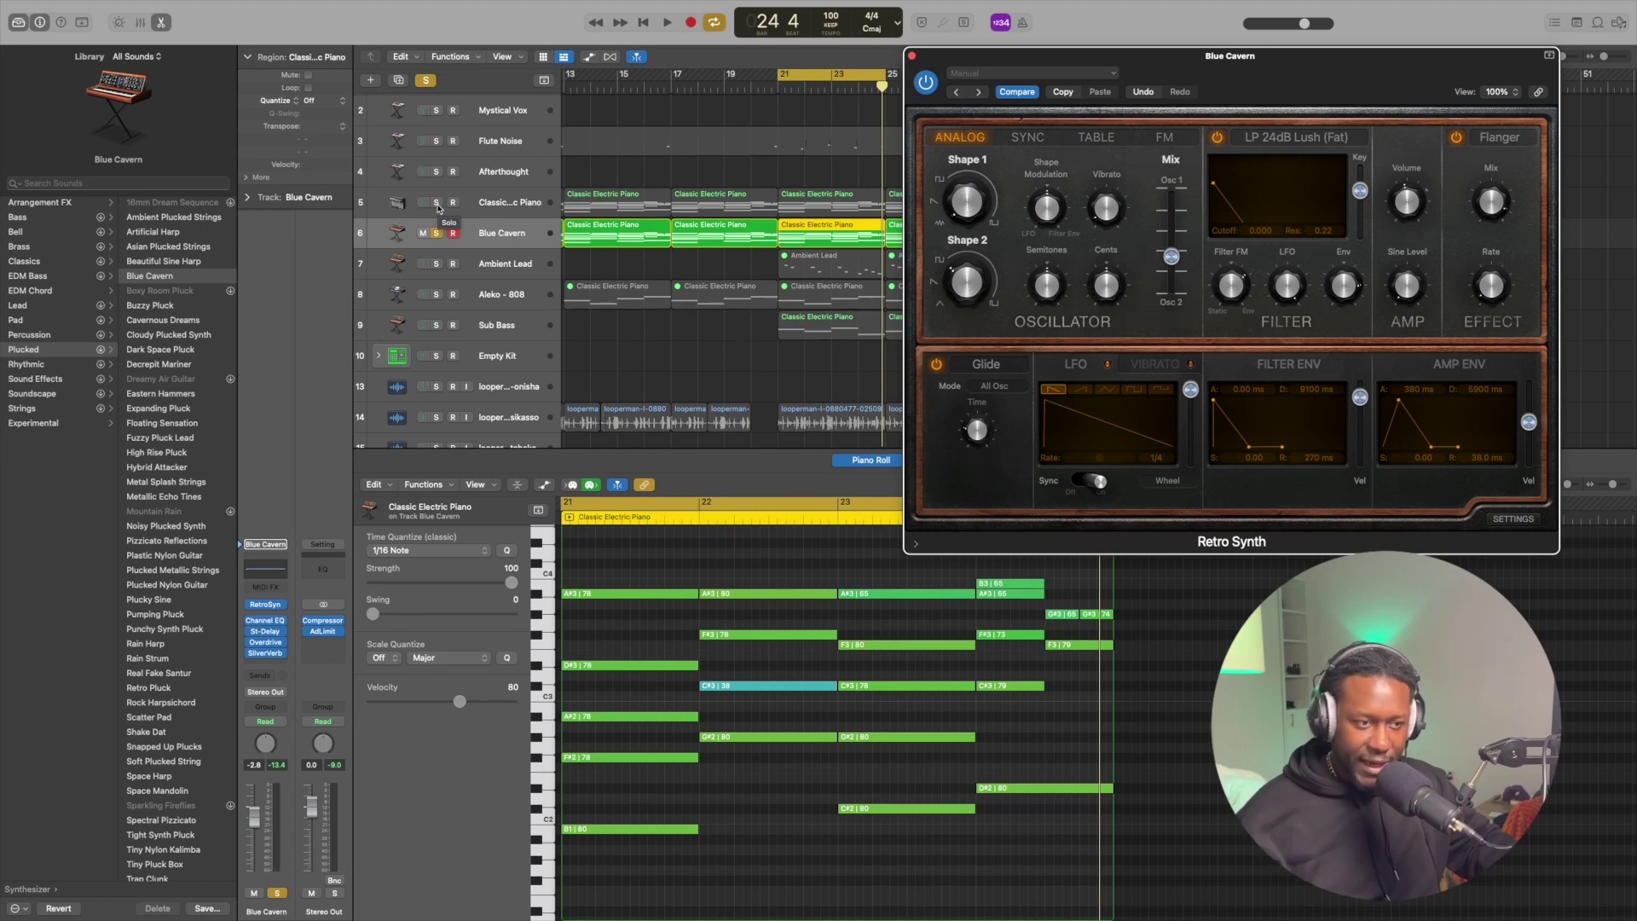
- Solo the Classic Electric Piano track together with Blue Cavern and audition both layers
left_click(437, 204)
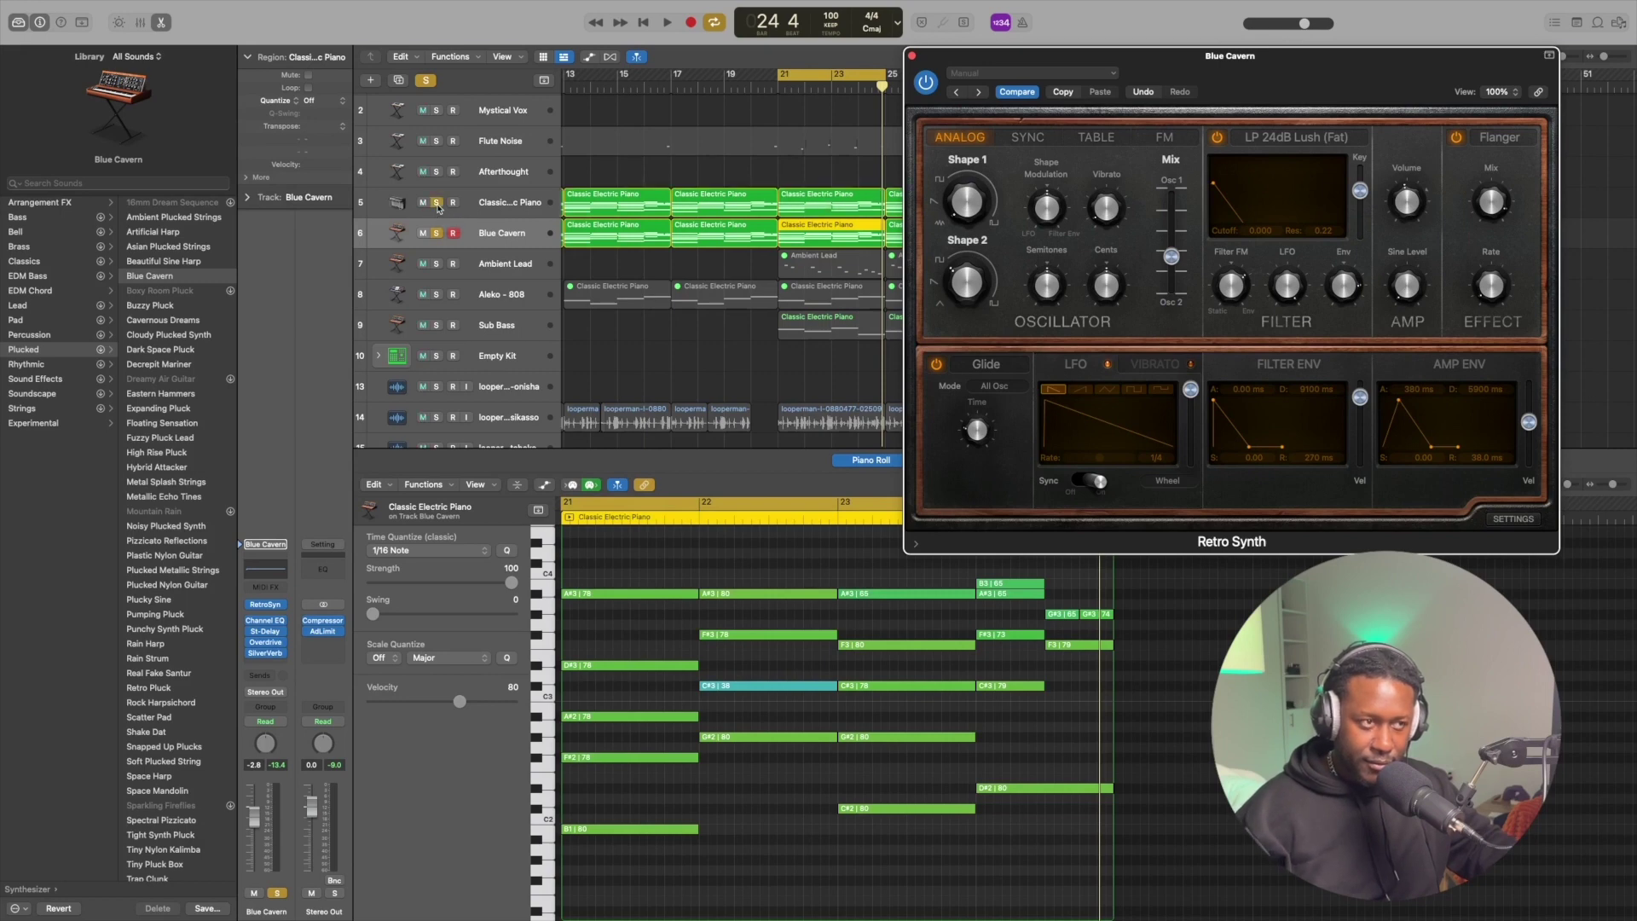
key("space")
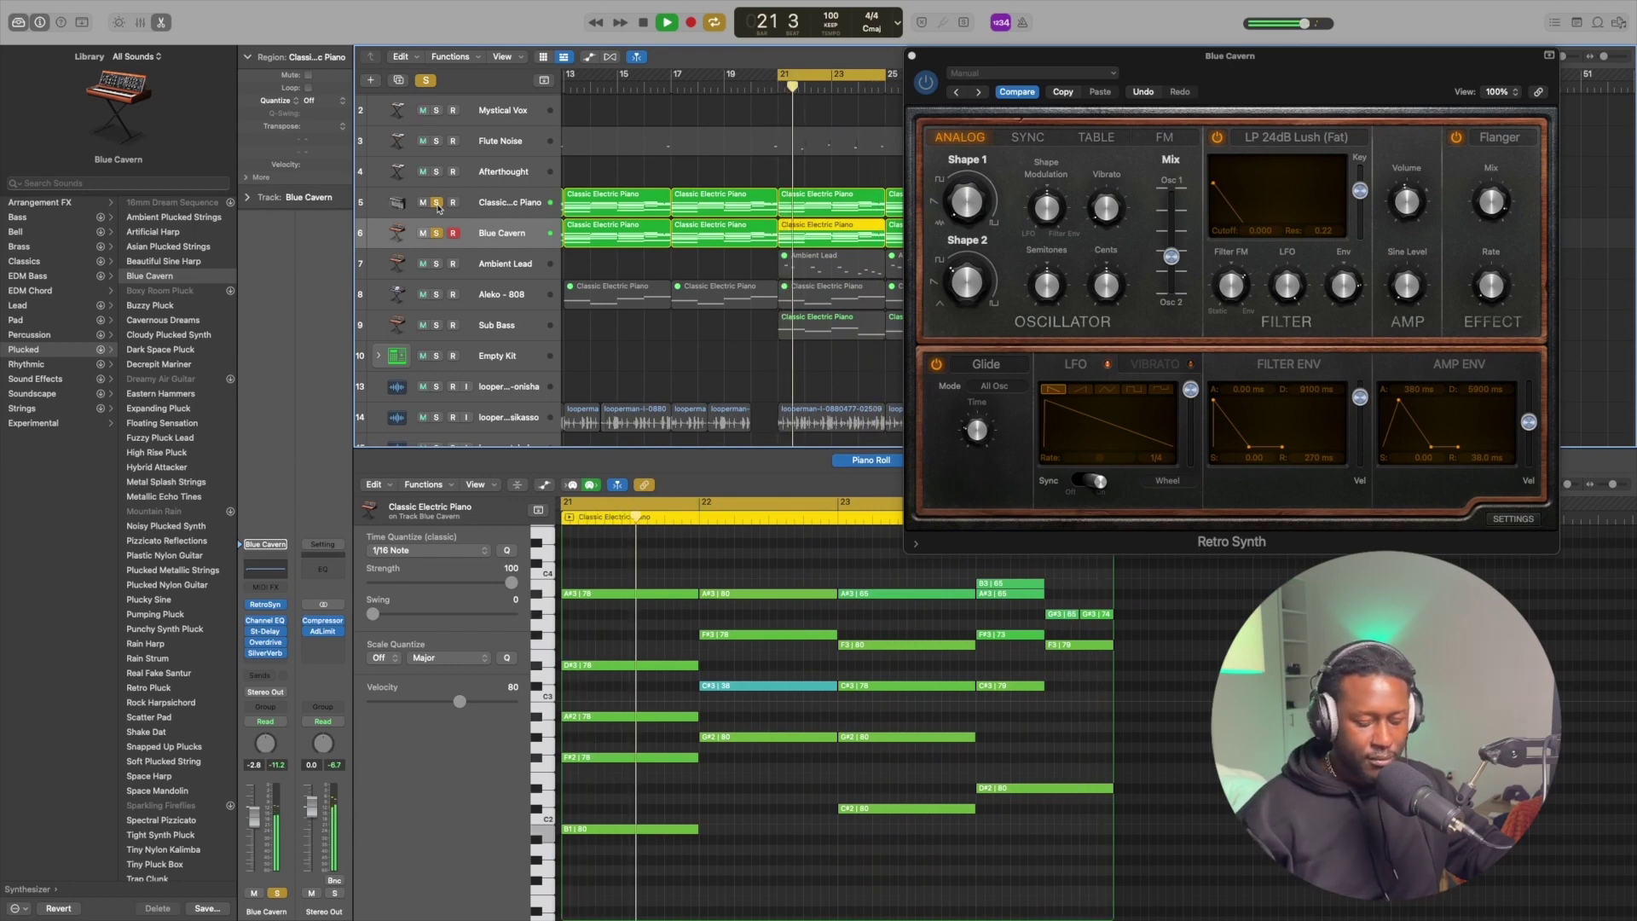
key("space")
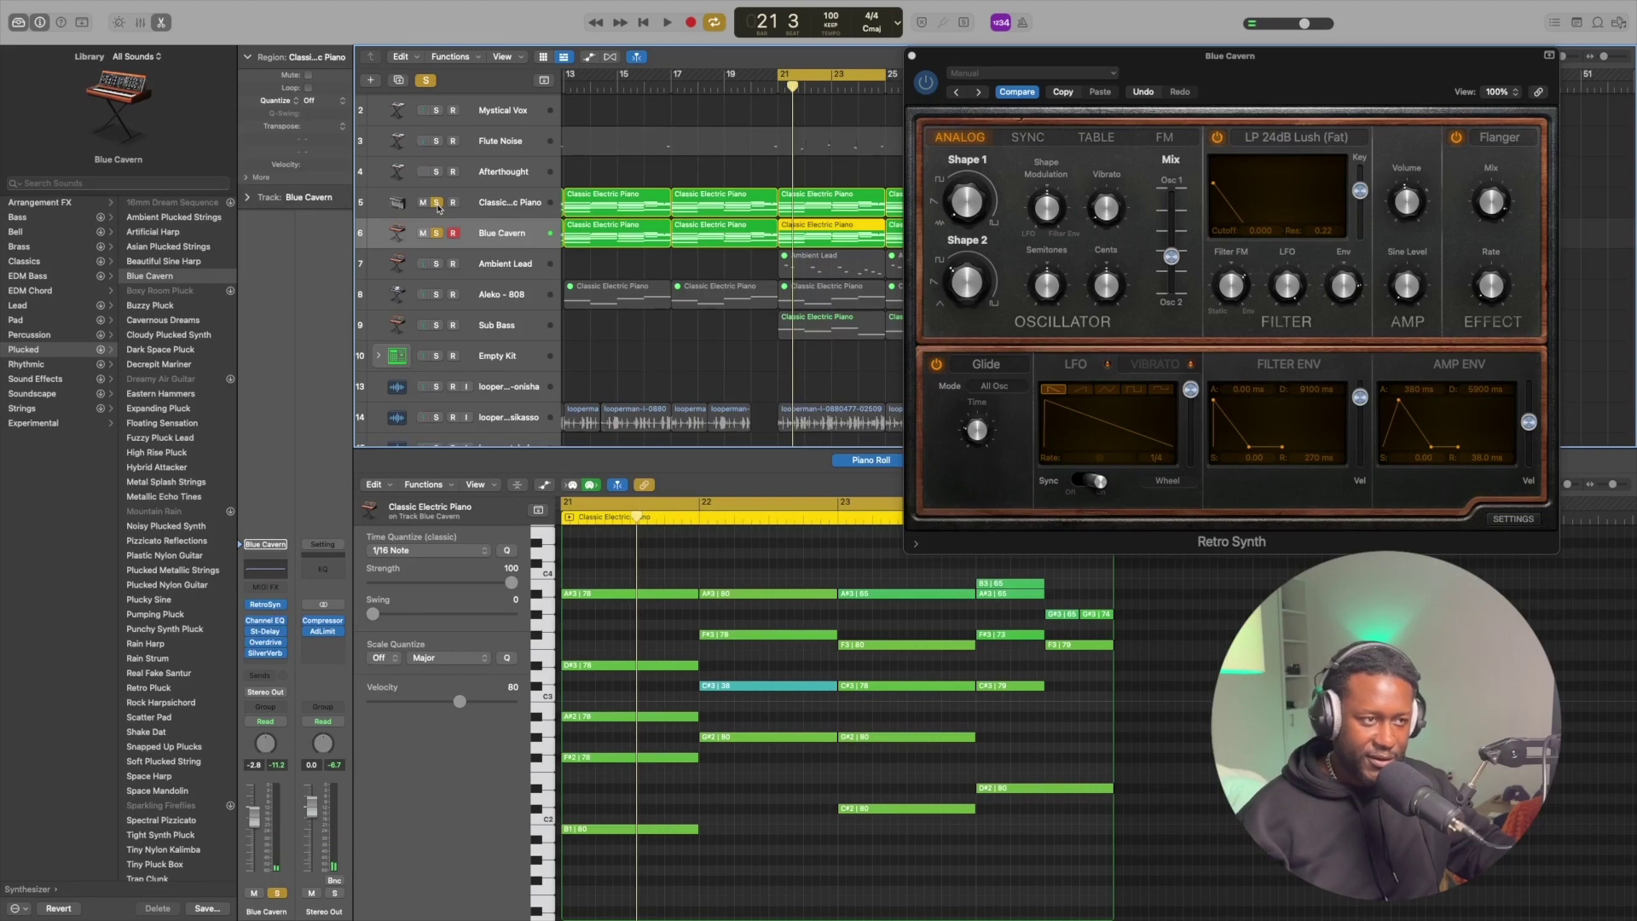
- Close Blue Cavern's Retro Synth, move the 70s Analog Lead track directly below Blue Cavern, and open the lead's Retro Synth
scroll(438, 207, "down", 2)
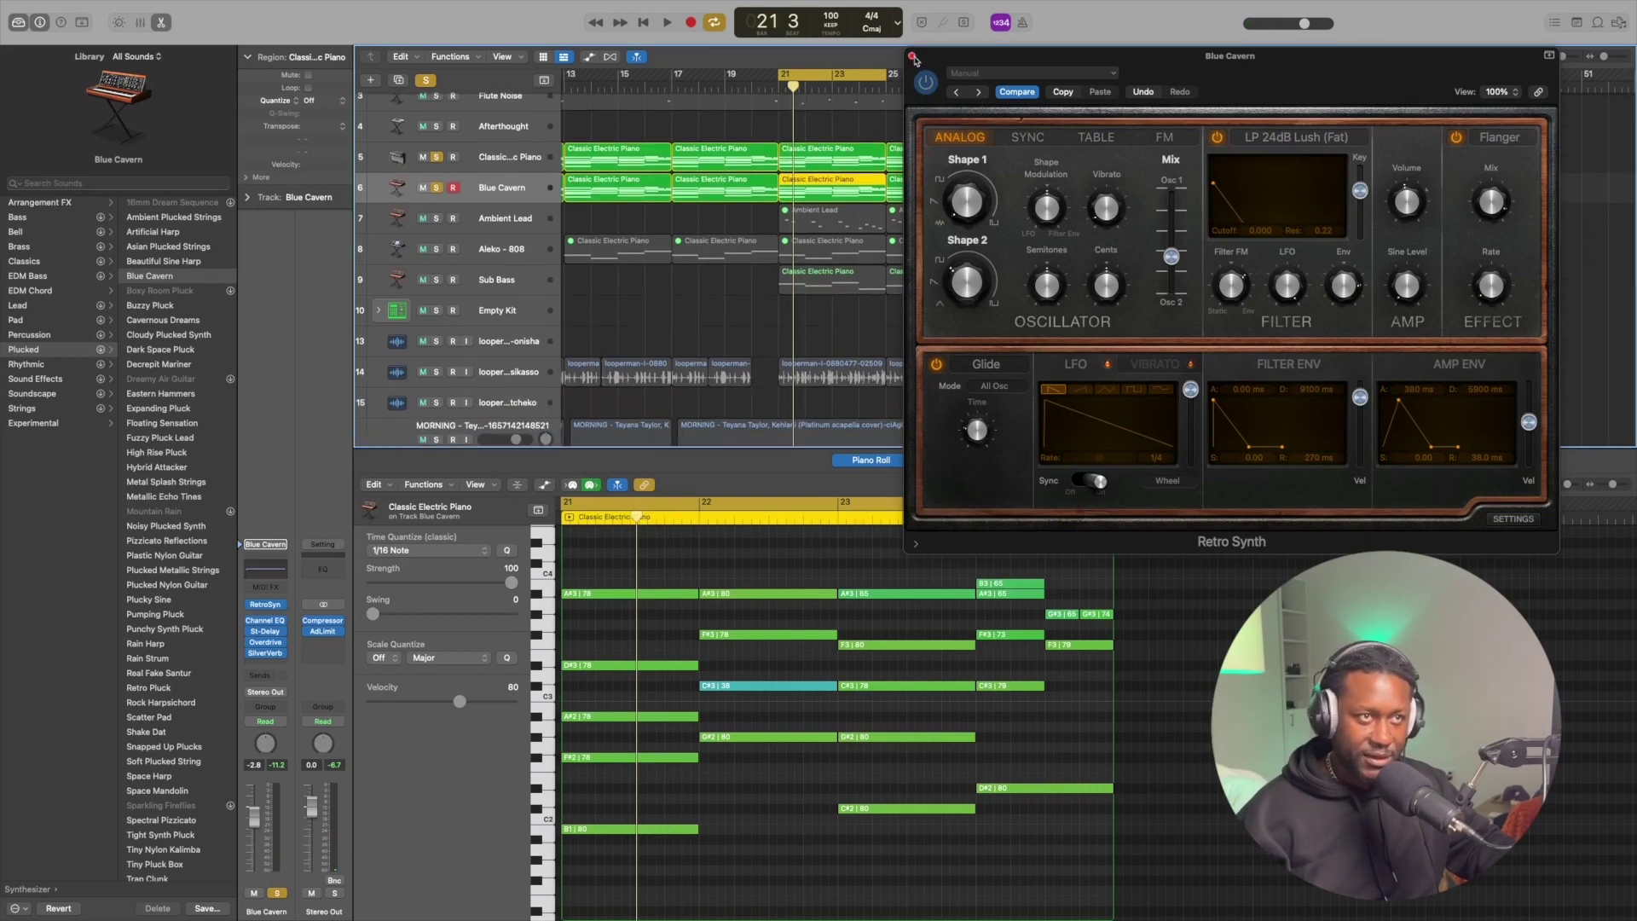
left_click(912, 57)
scroll(906, 183, "up", 3)
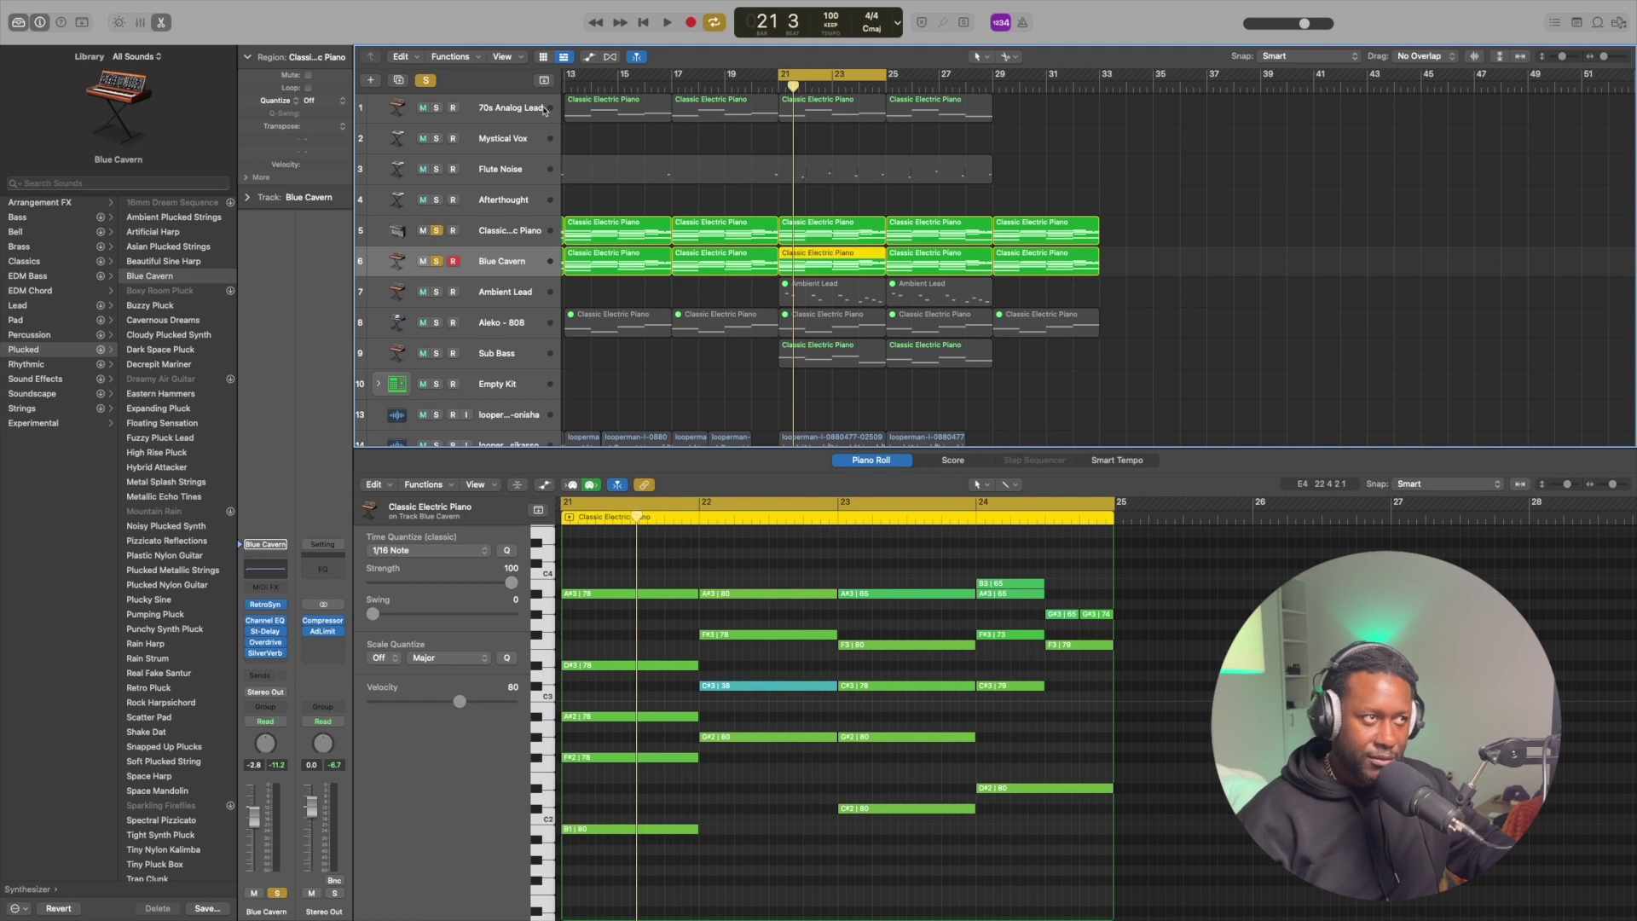
left_click_drag(496, 111, 499, 261)
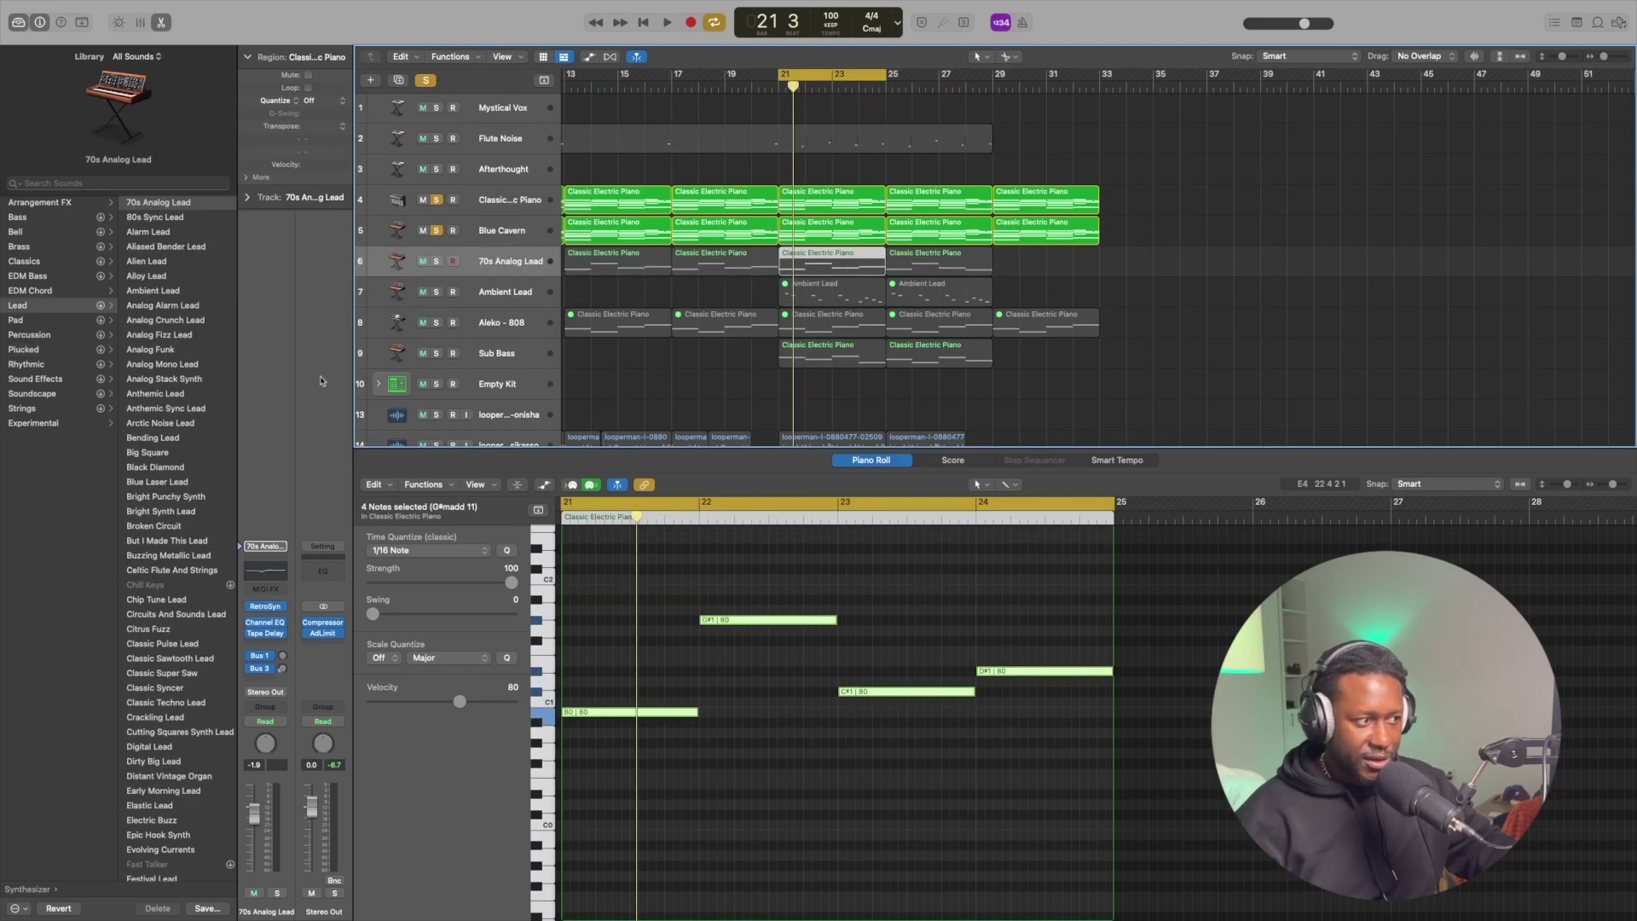
left_click(270, 611)
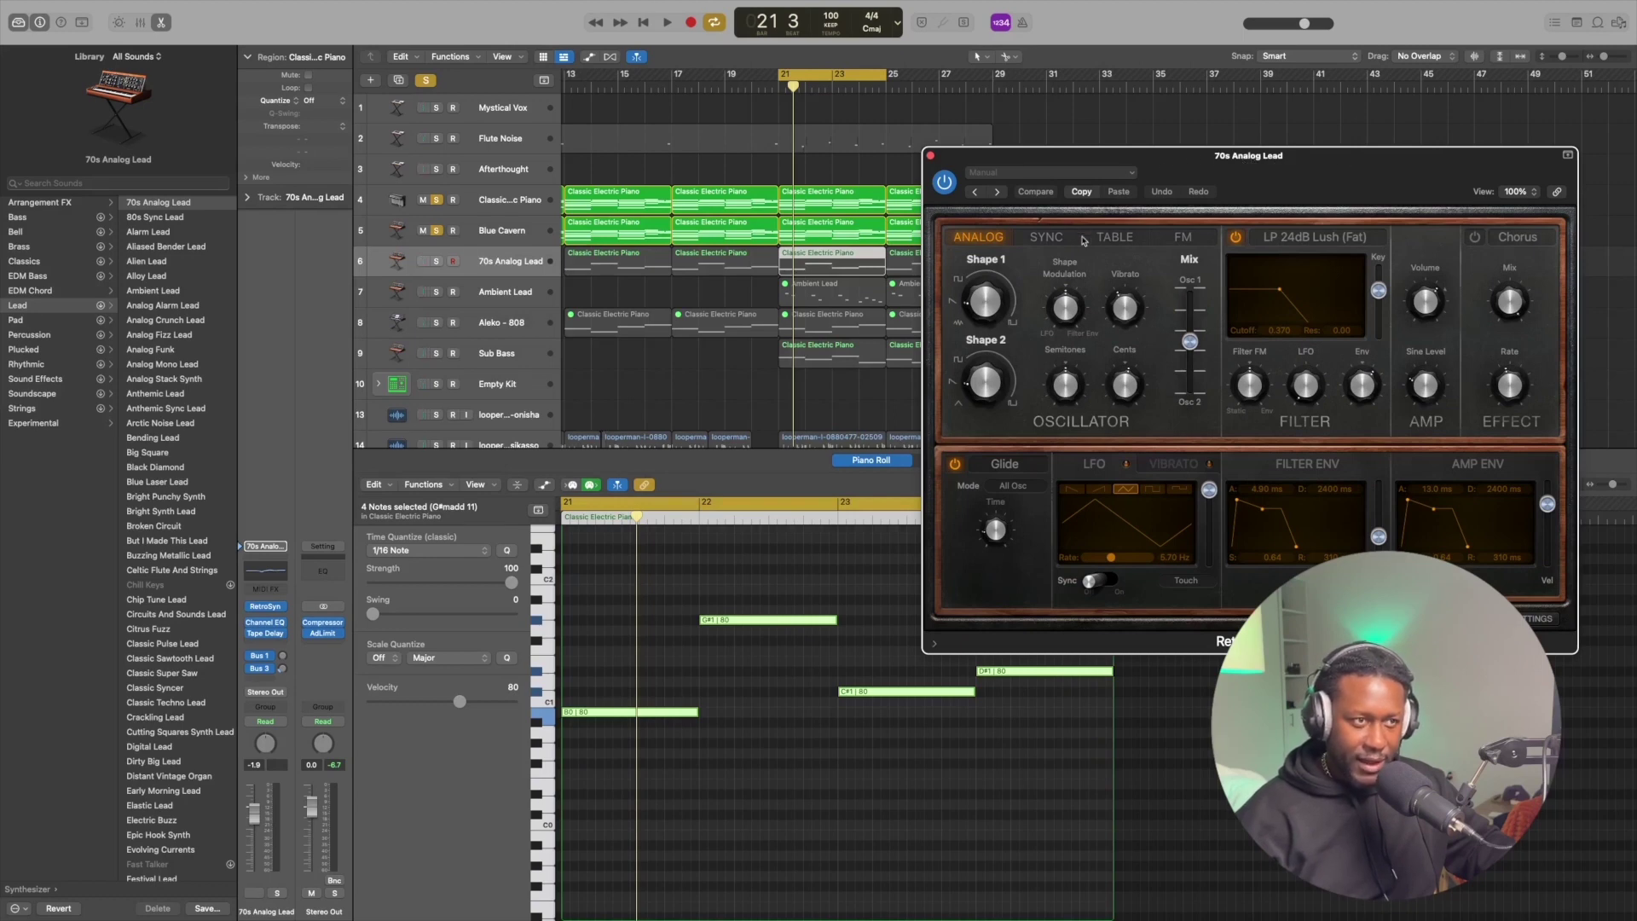
- Examine the lowest chord notes in the Blue Cavern region and compare them with the 70s Analog Lead region's notes
left_click(803, 233)
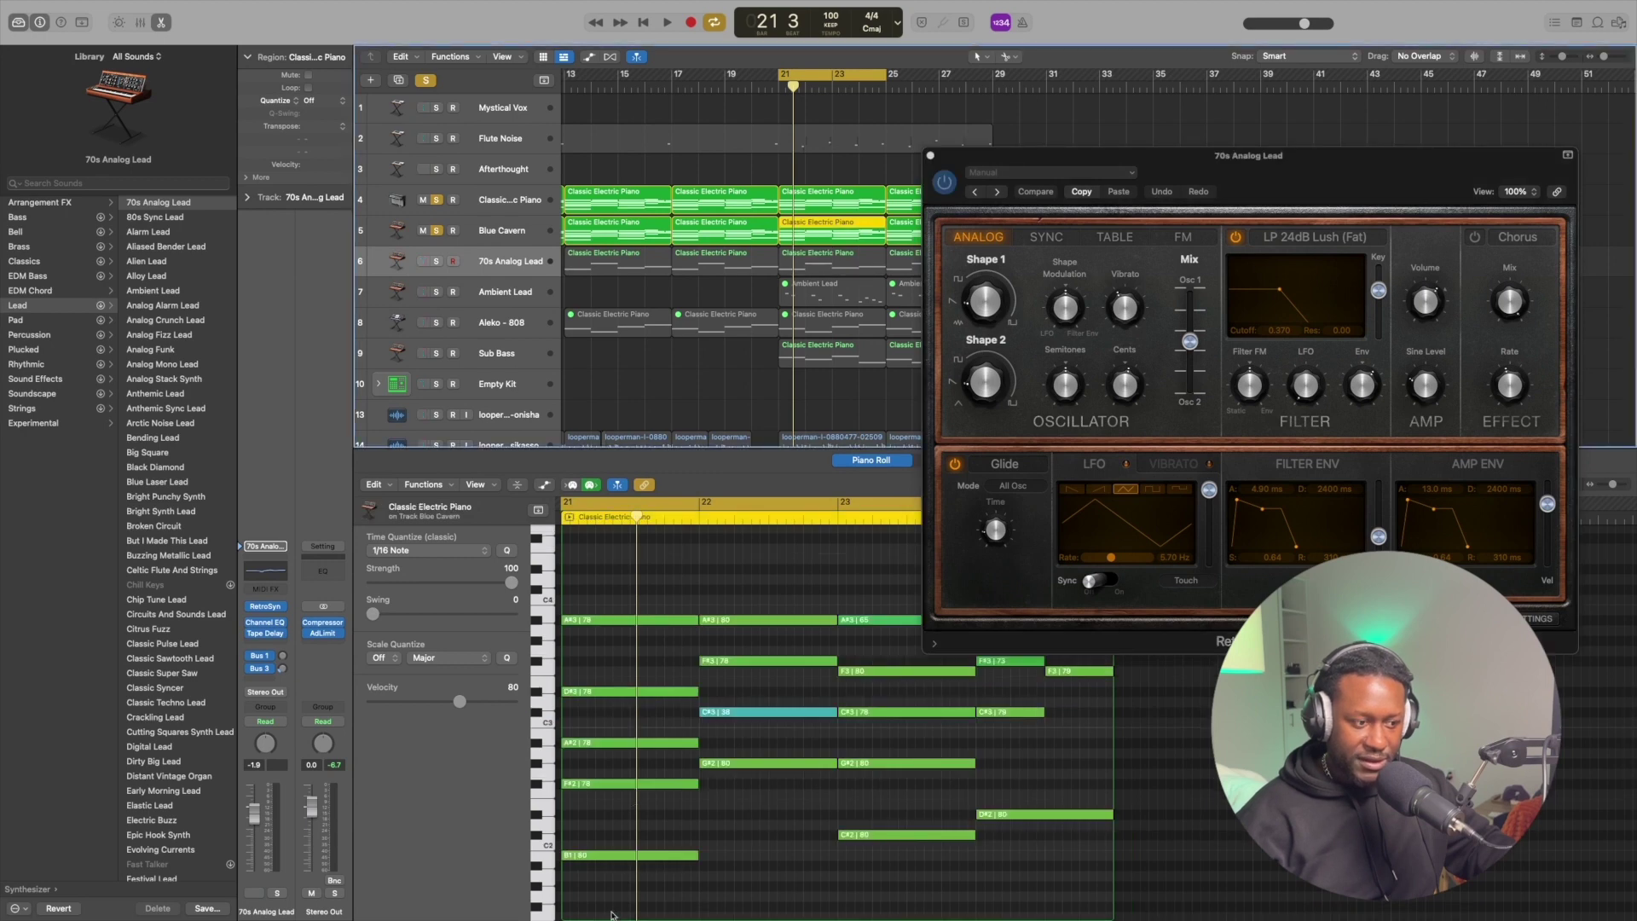
left_click_drag(612, 911, 1125, 746)
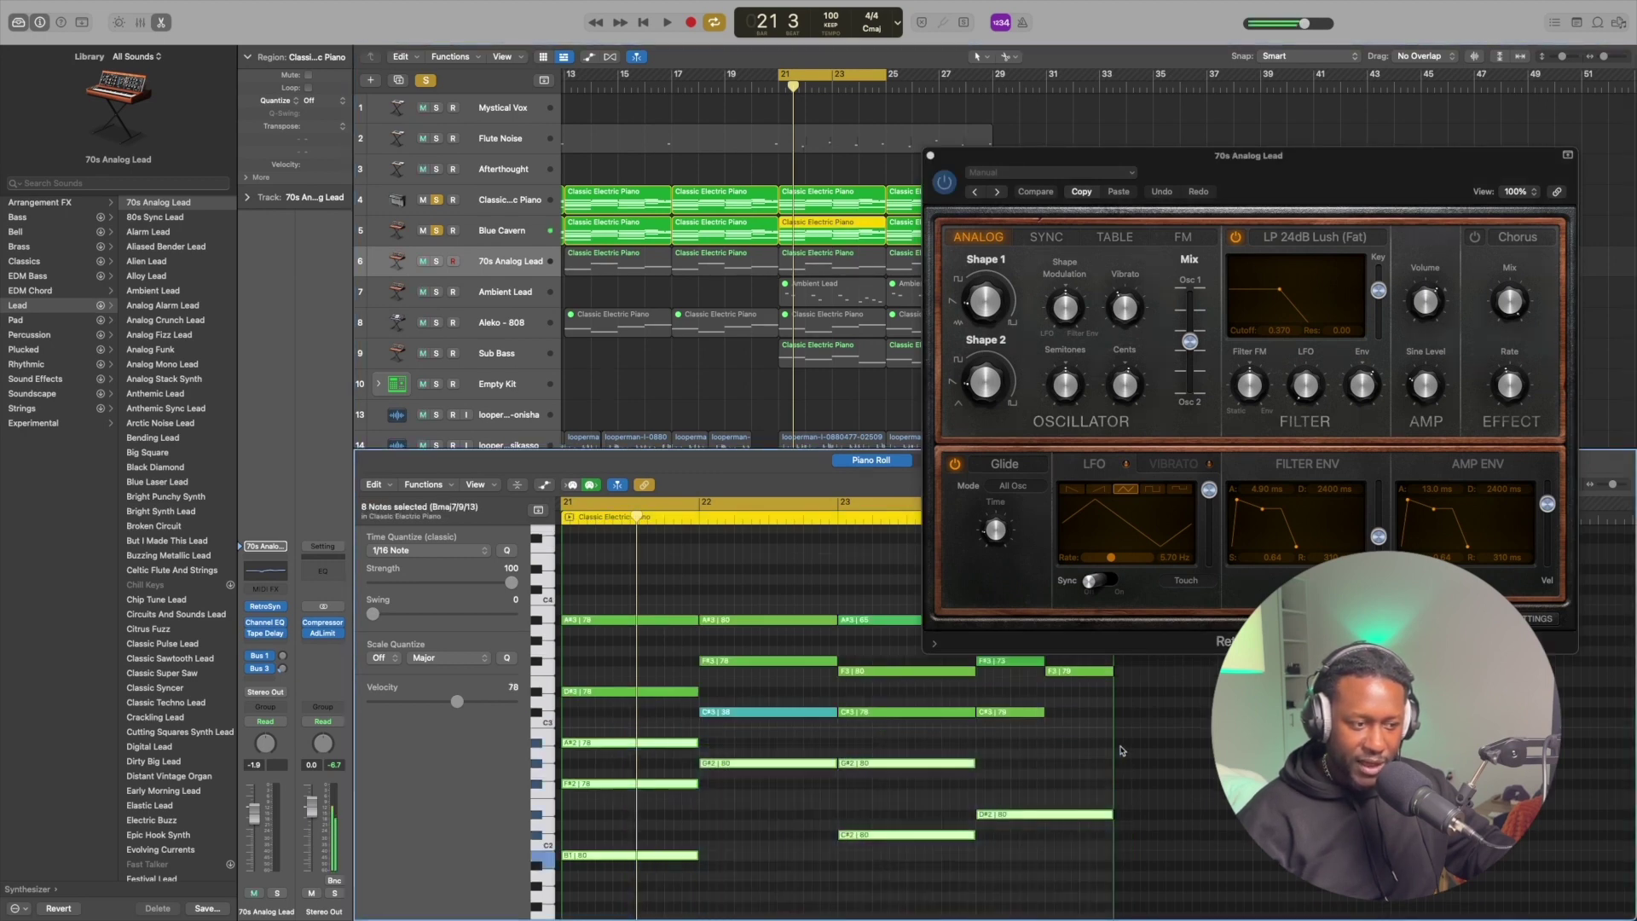
left_click(680, 902)
left_click(661, 855)
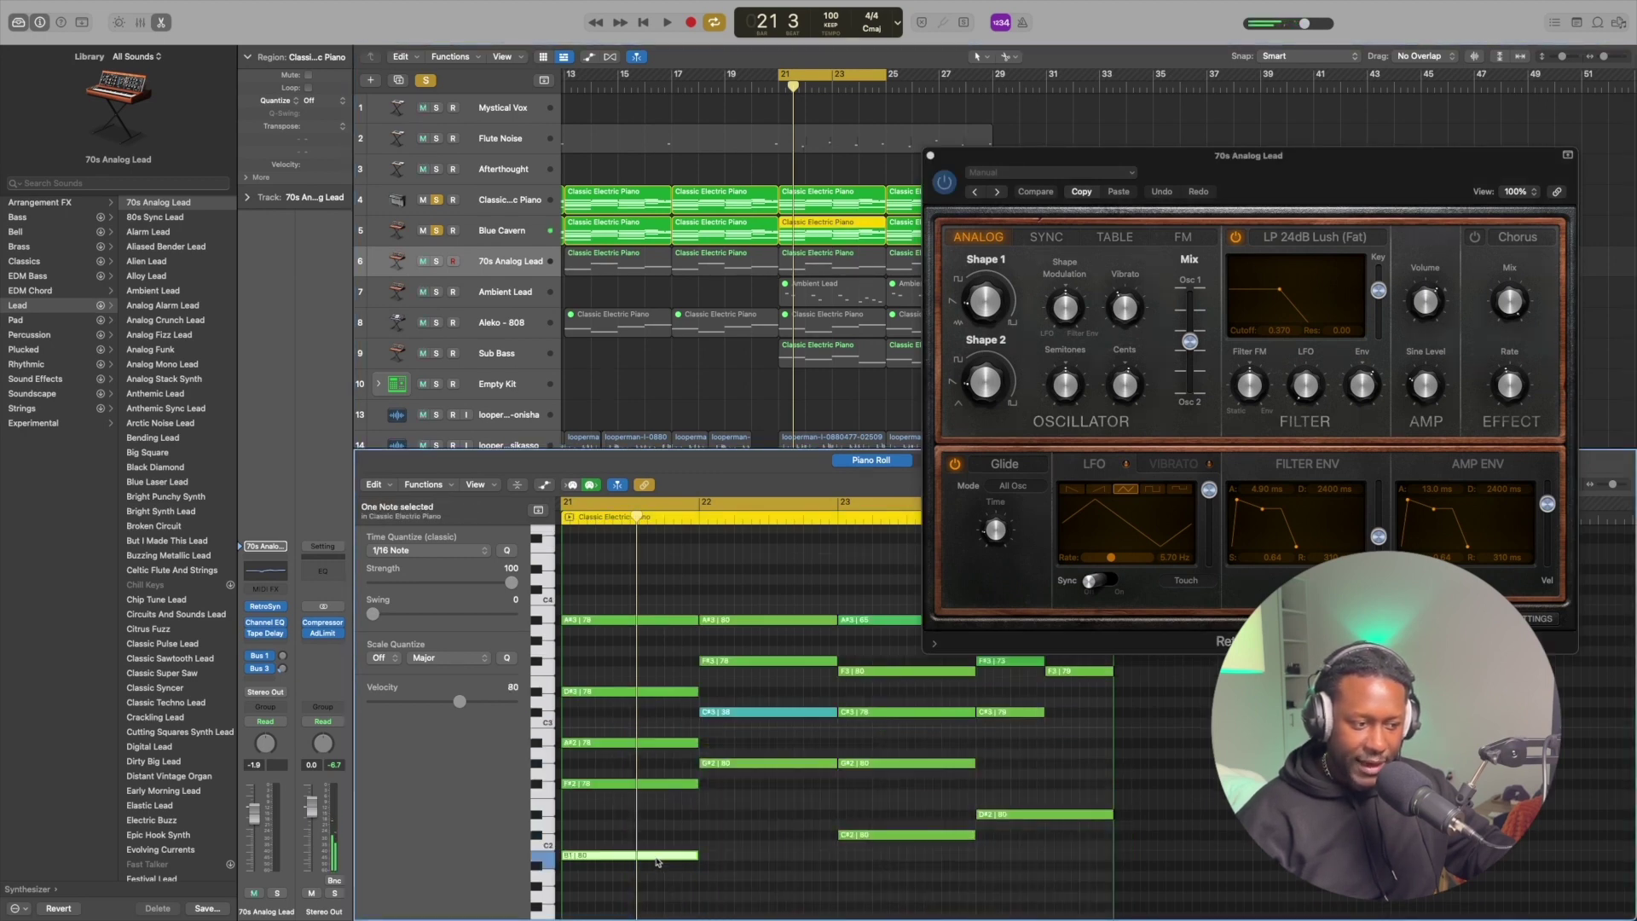
left_click(768, 764)
left_click(870, 834)
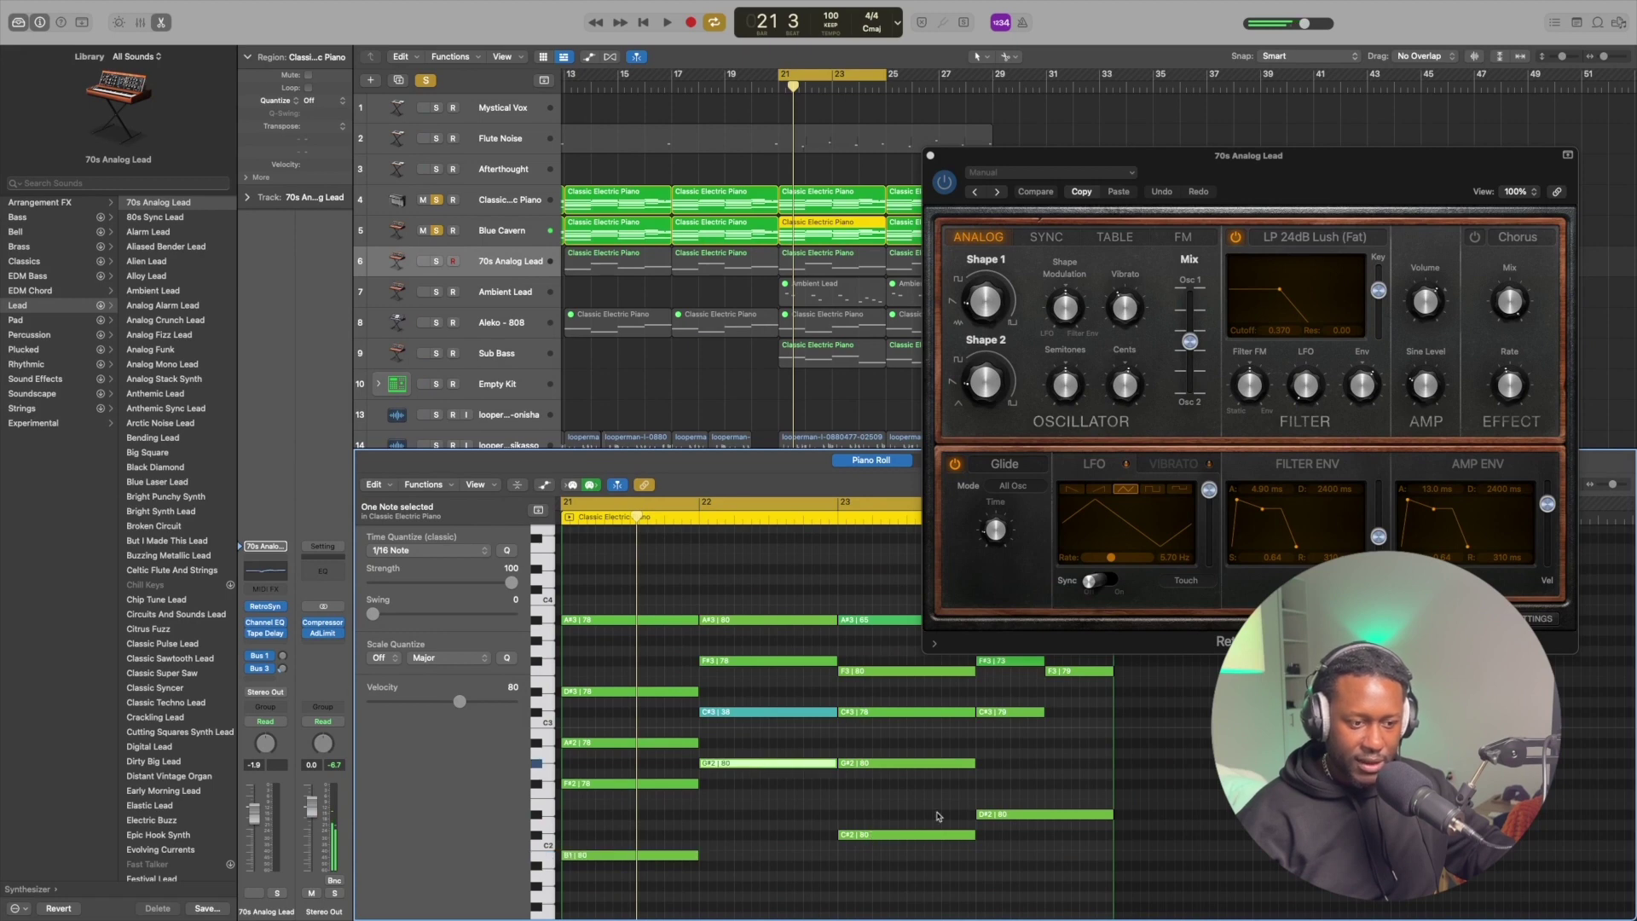
left_click(999, 816)
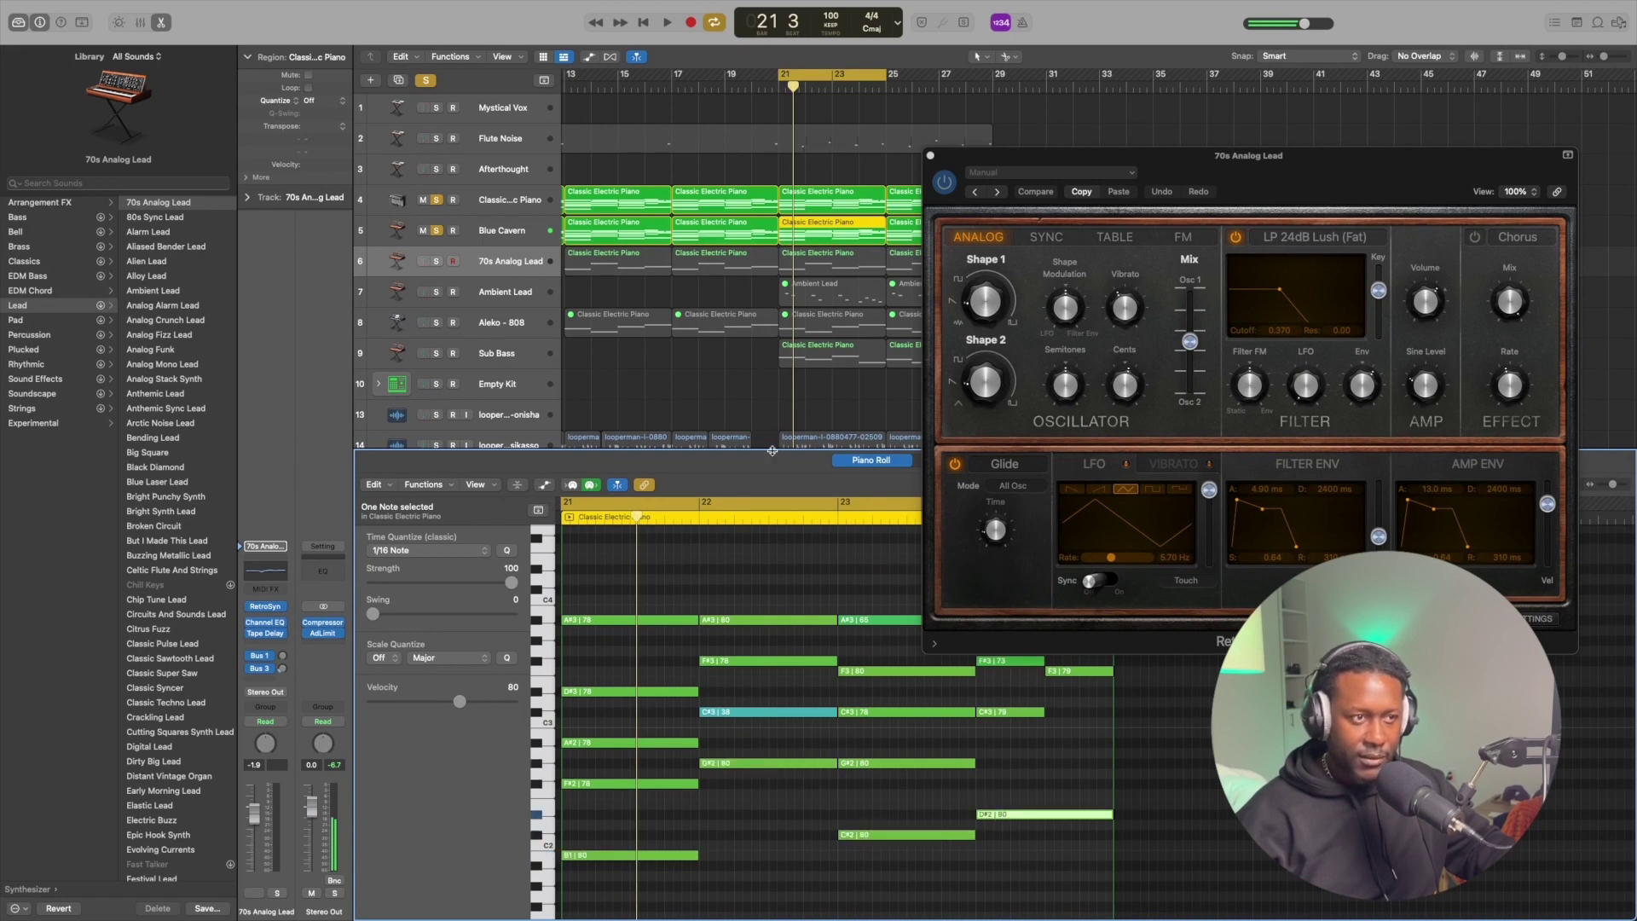
left_click(811, 265)
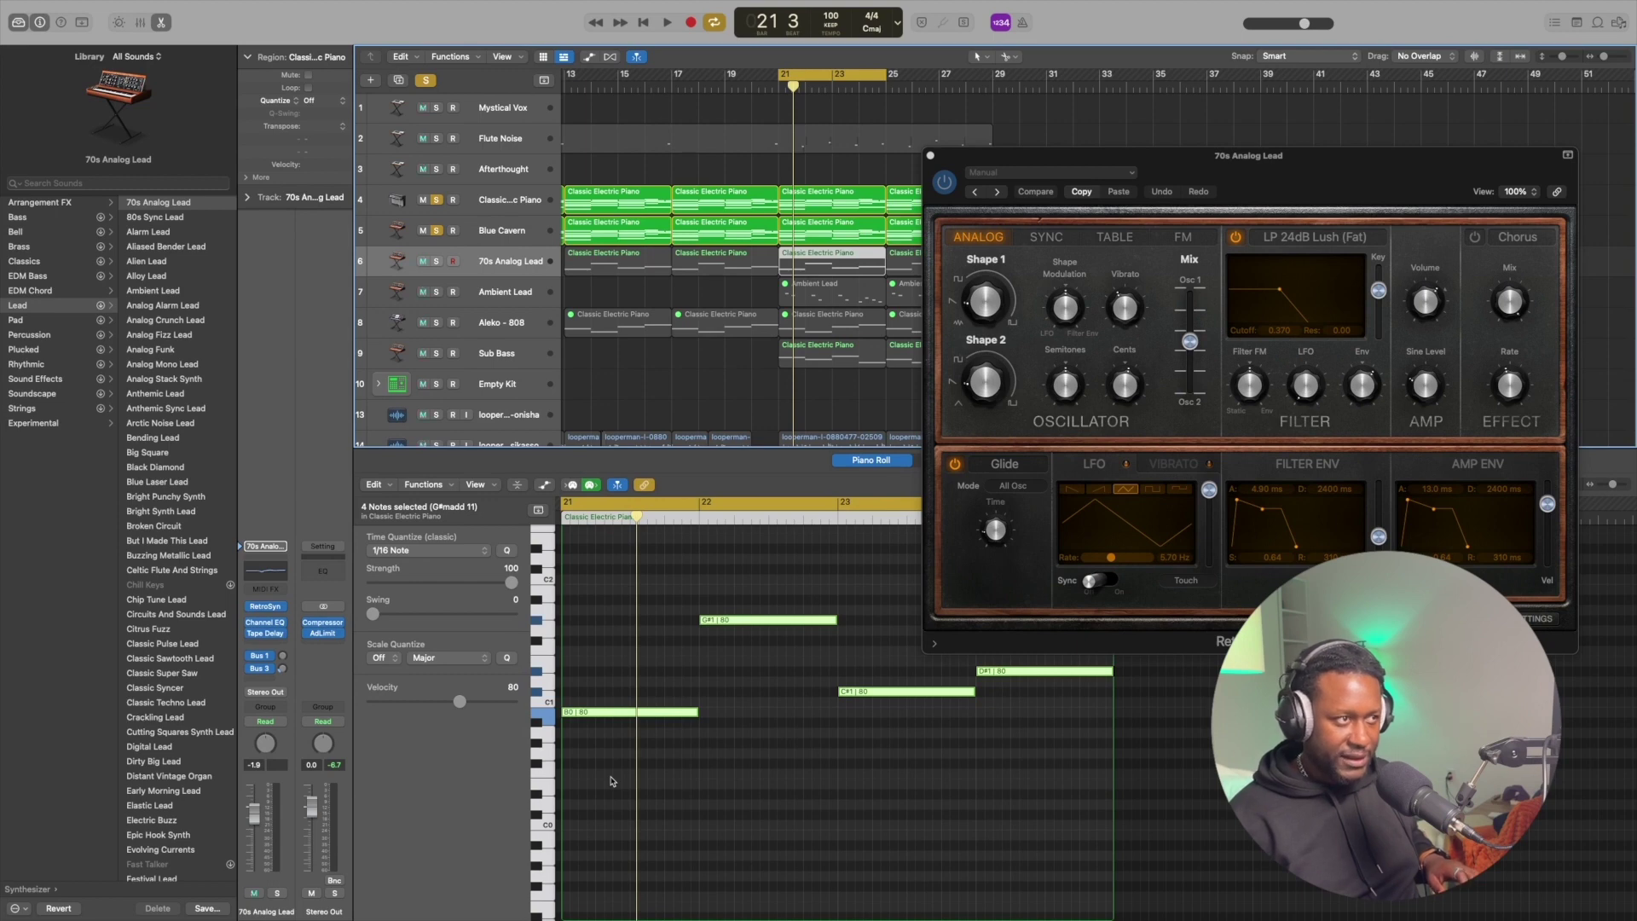
- Solo only the 70s Analog Lead track, unsoloing Classic Electric Piano and Blue Cavern, and audition the loop
left_click(436, 262)
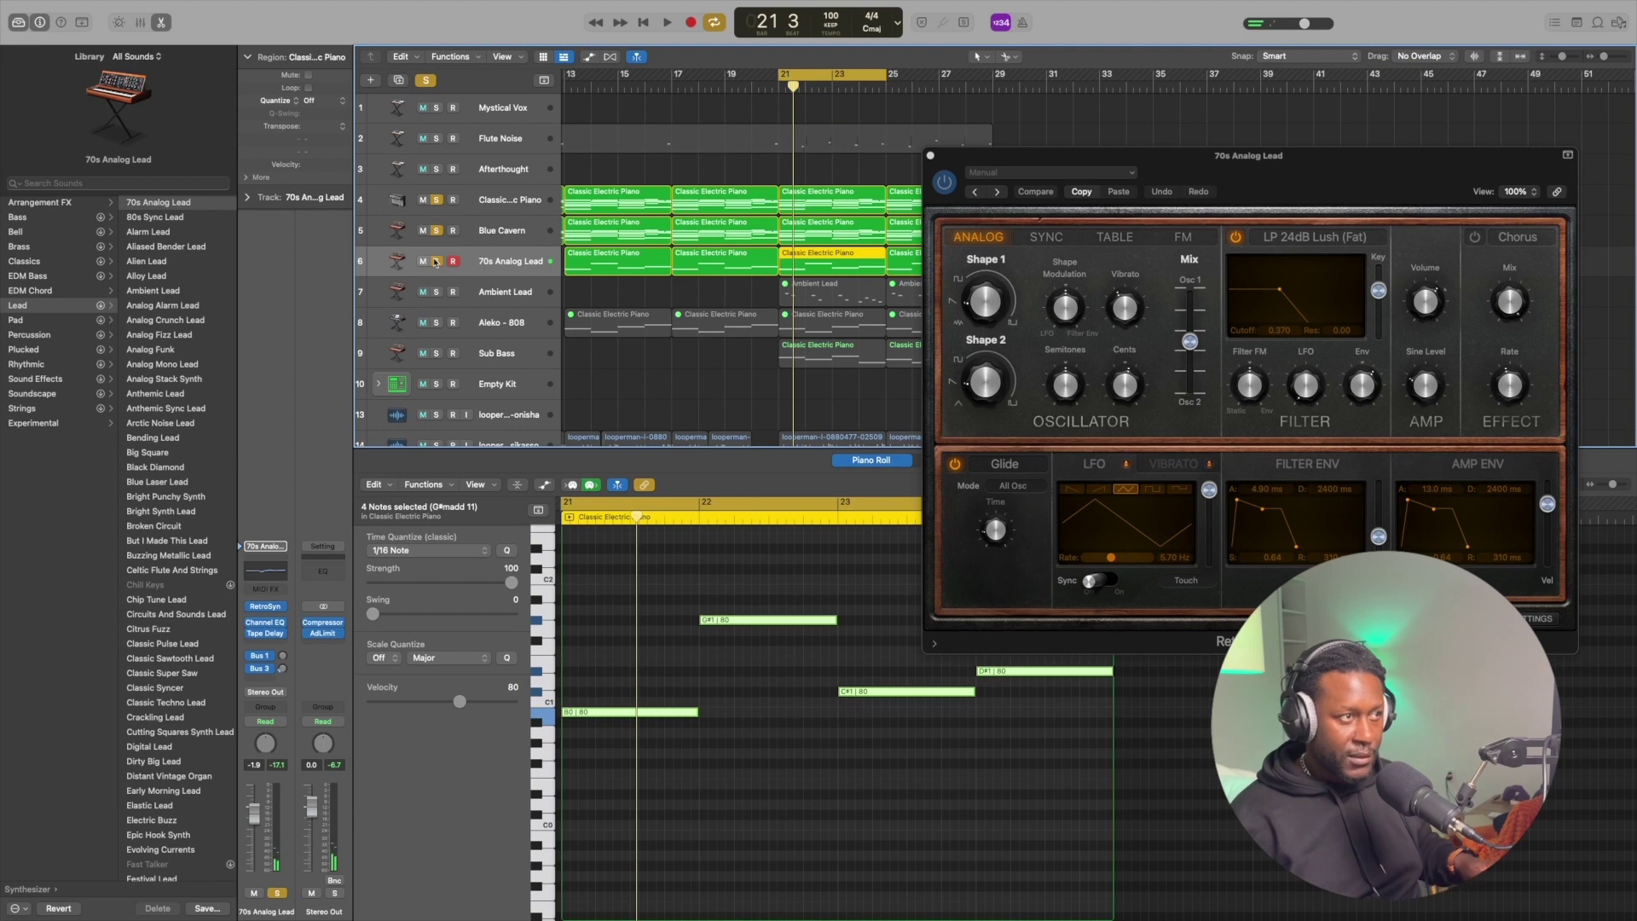
left_click(437, 199)
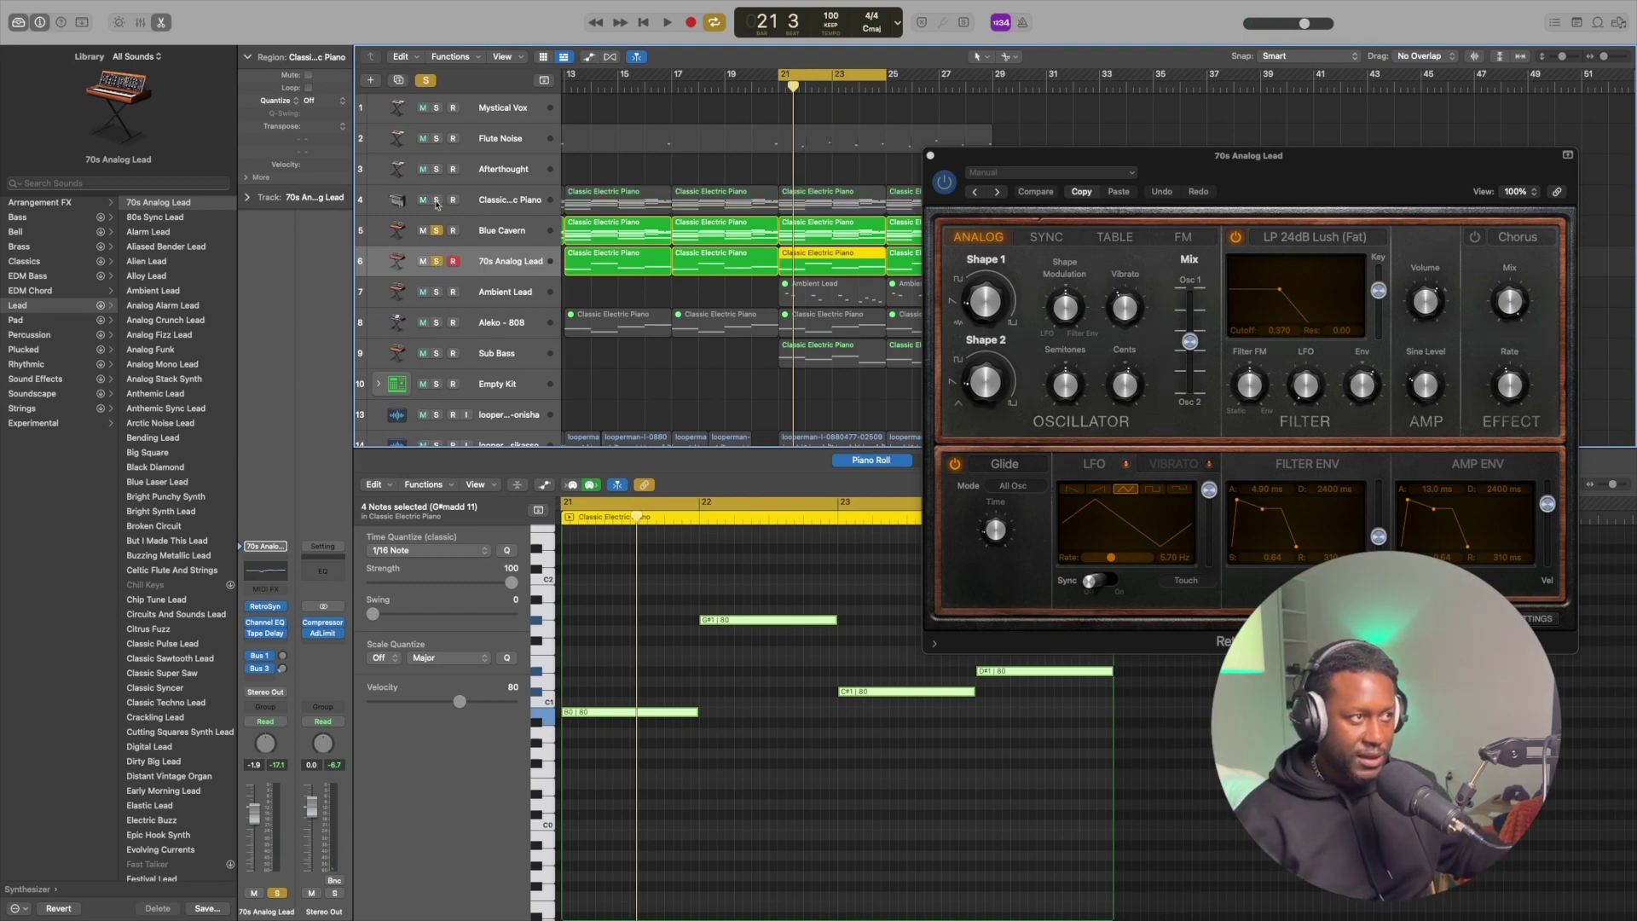
left_click(437, 231)
key("space")
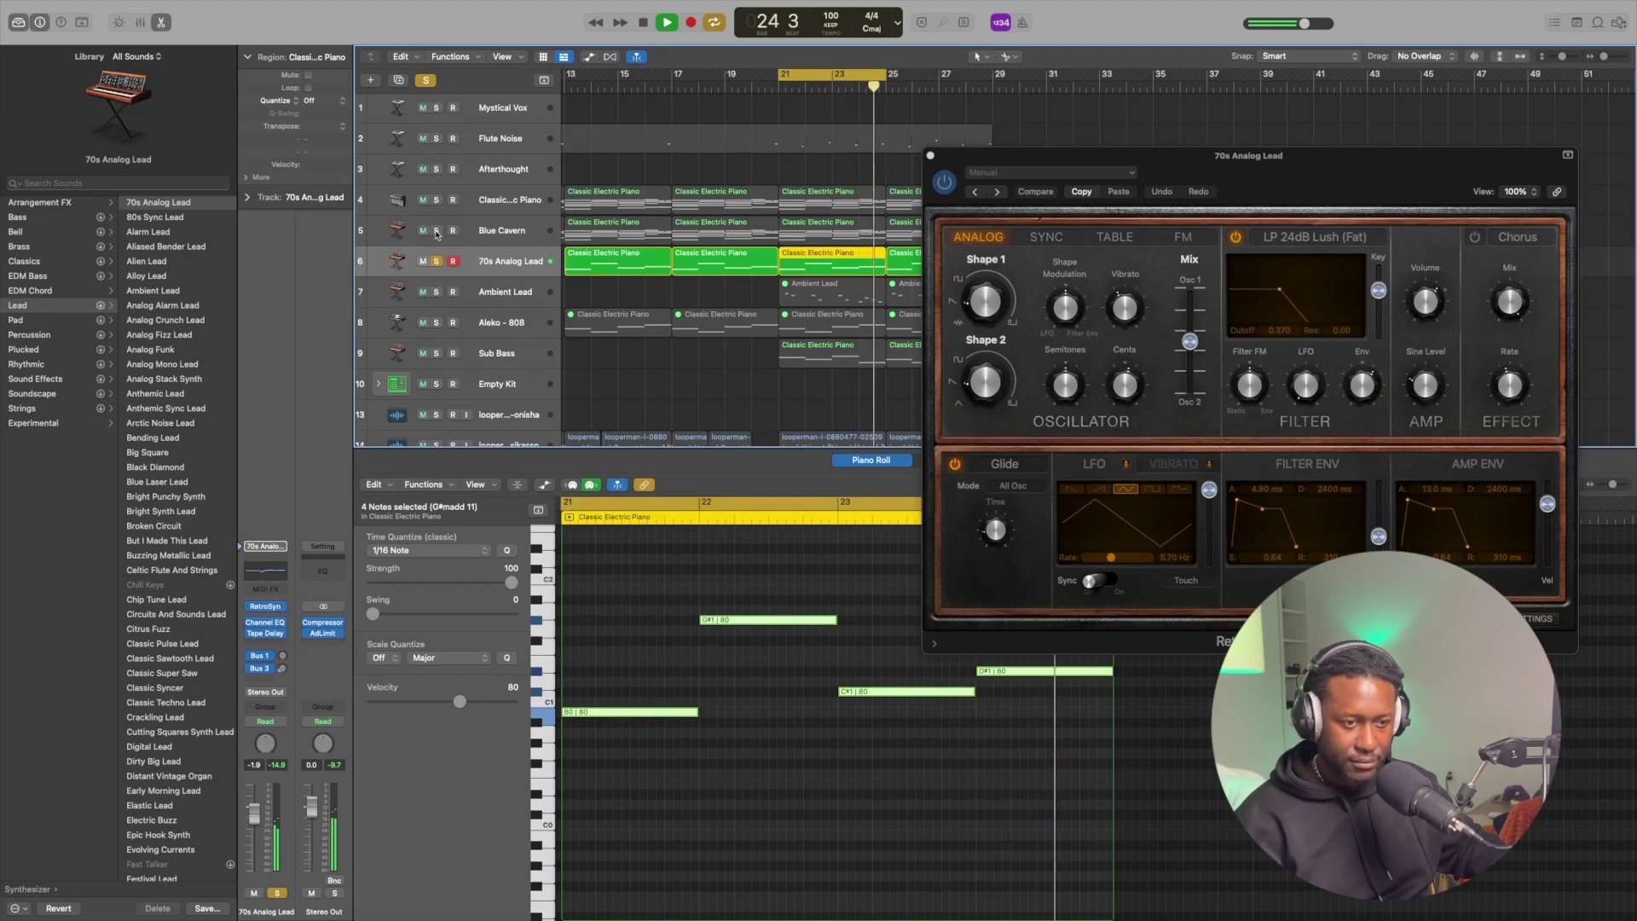
key("space")
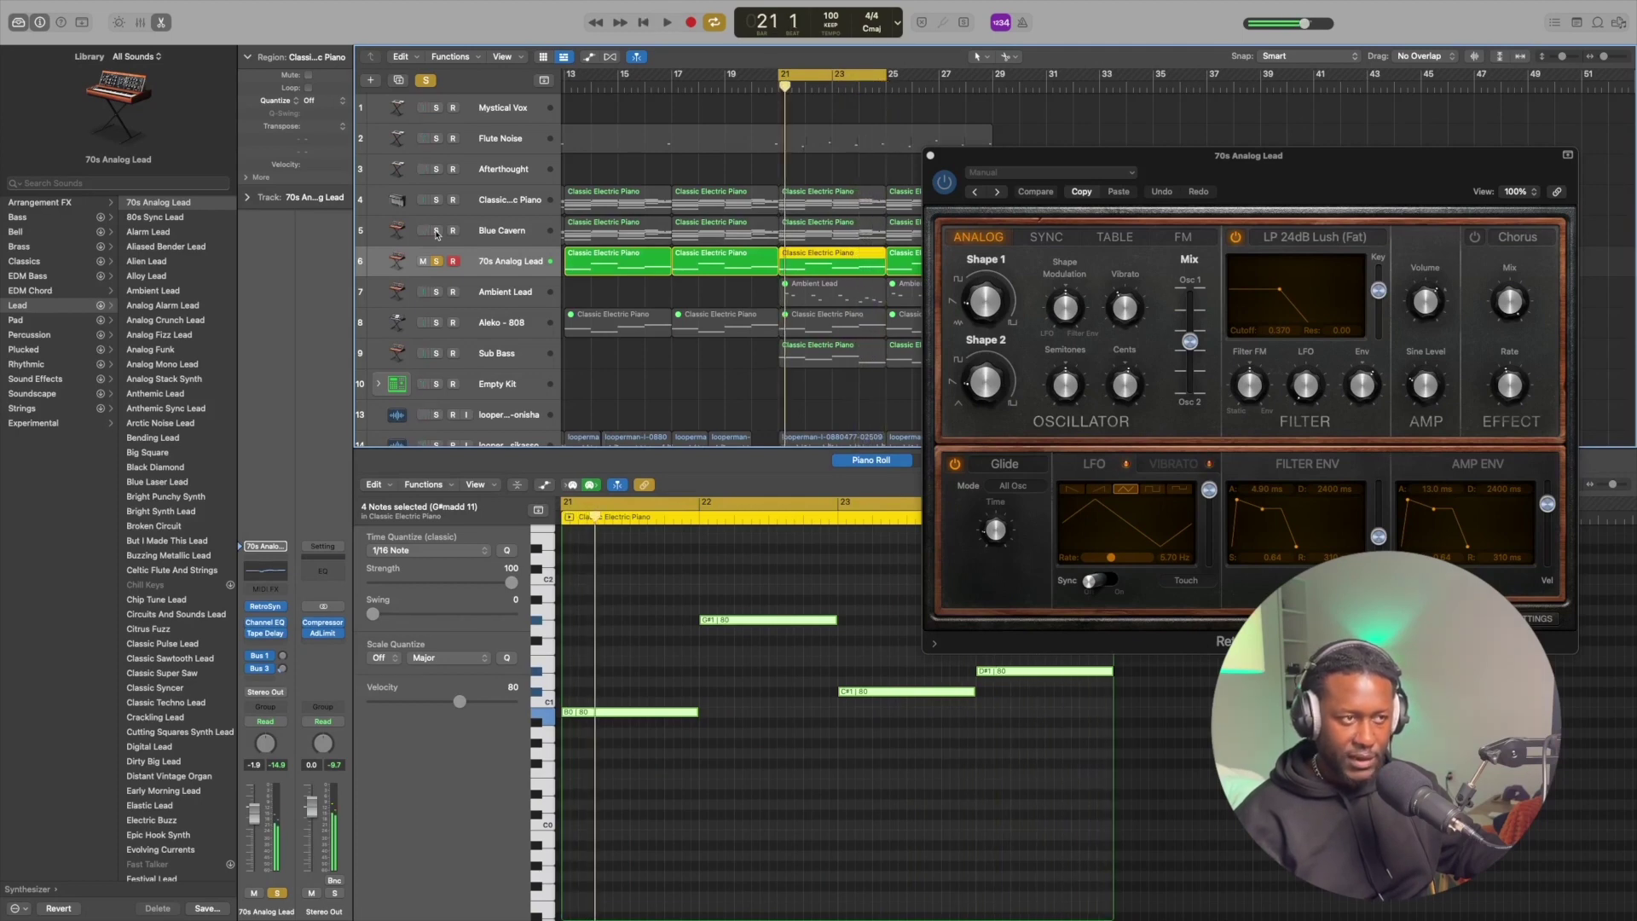
- Solo Blue Cavern and Classic Electric Piano alongside the 70s Analog Lead and play the three layers together
left_click(436, 230)
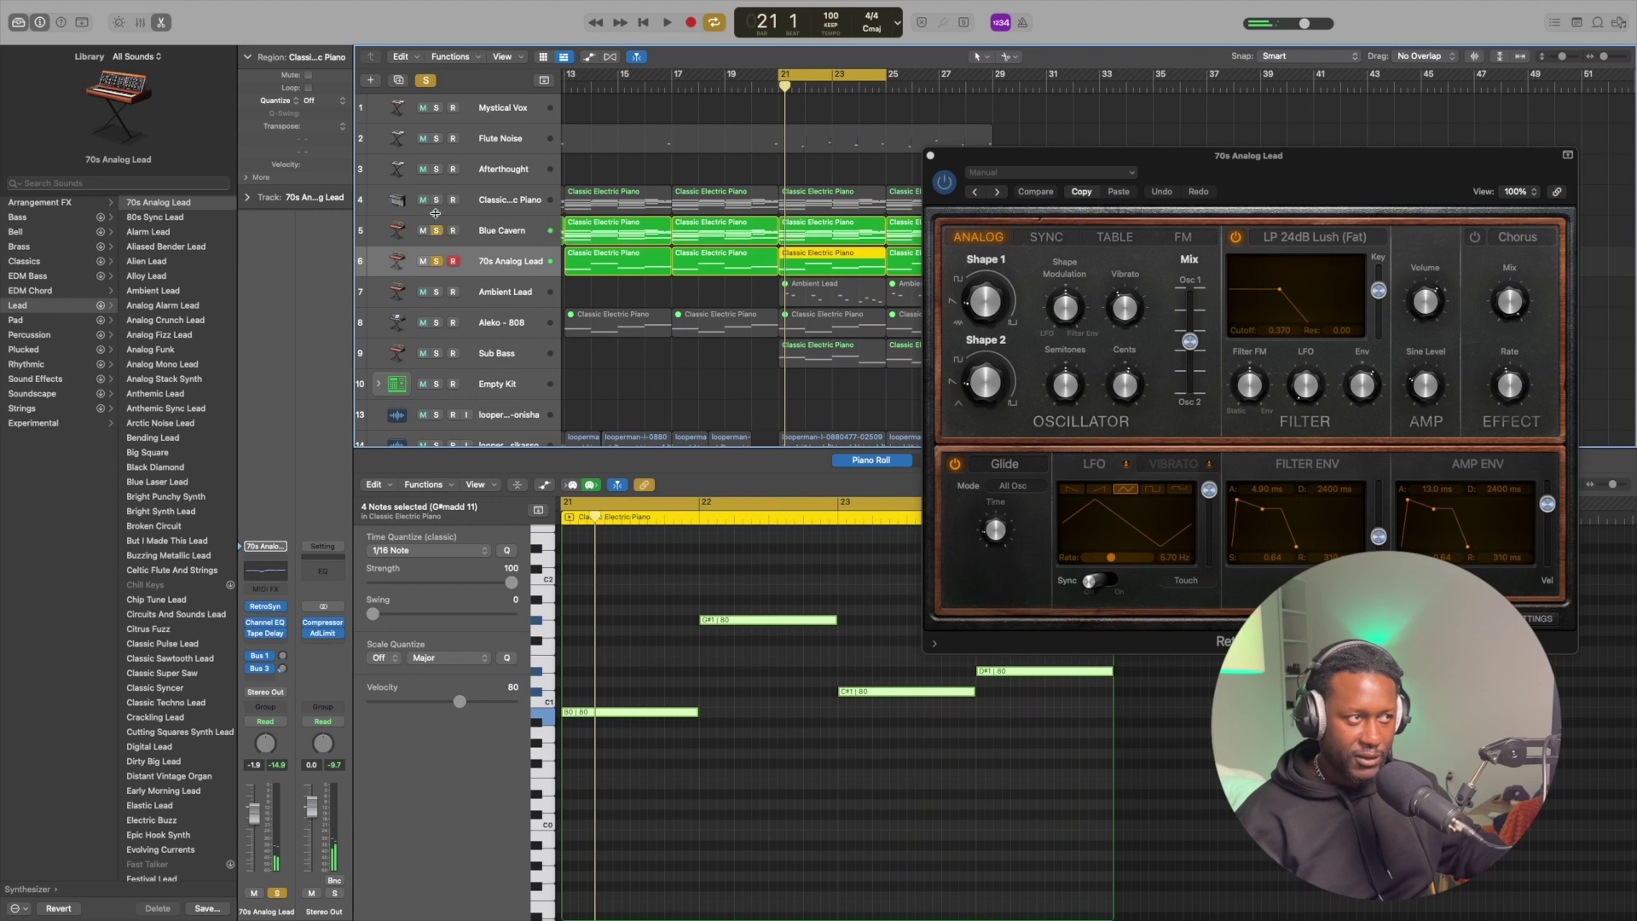
left_click(435, 200)
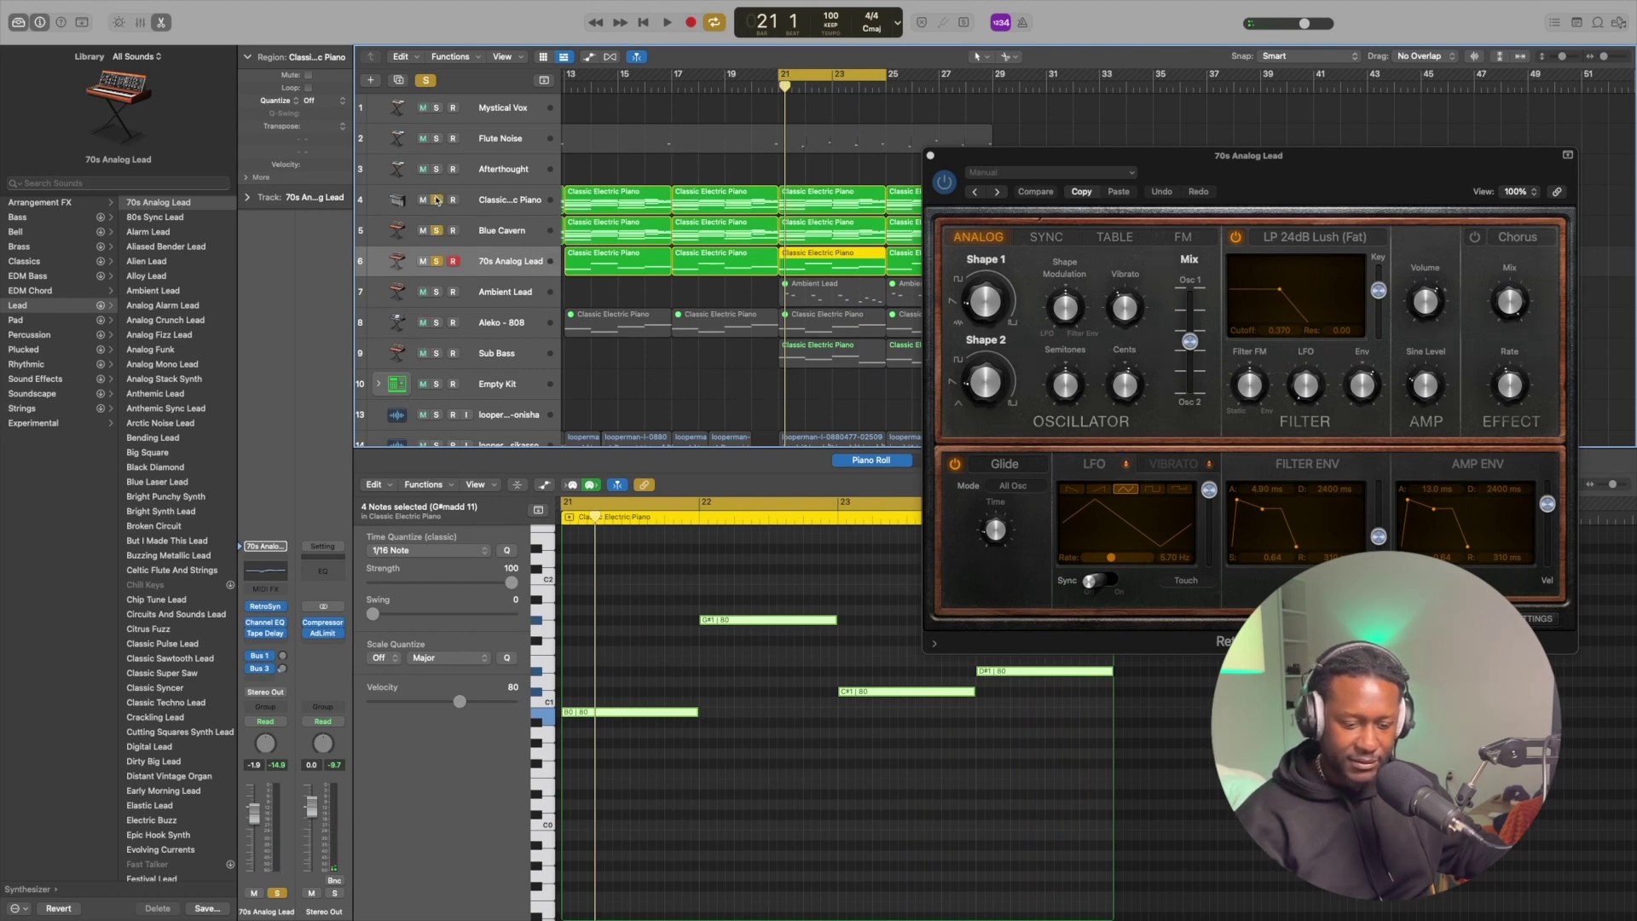
key("space")
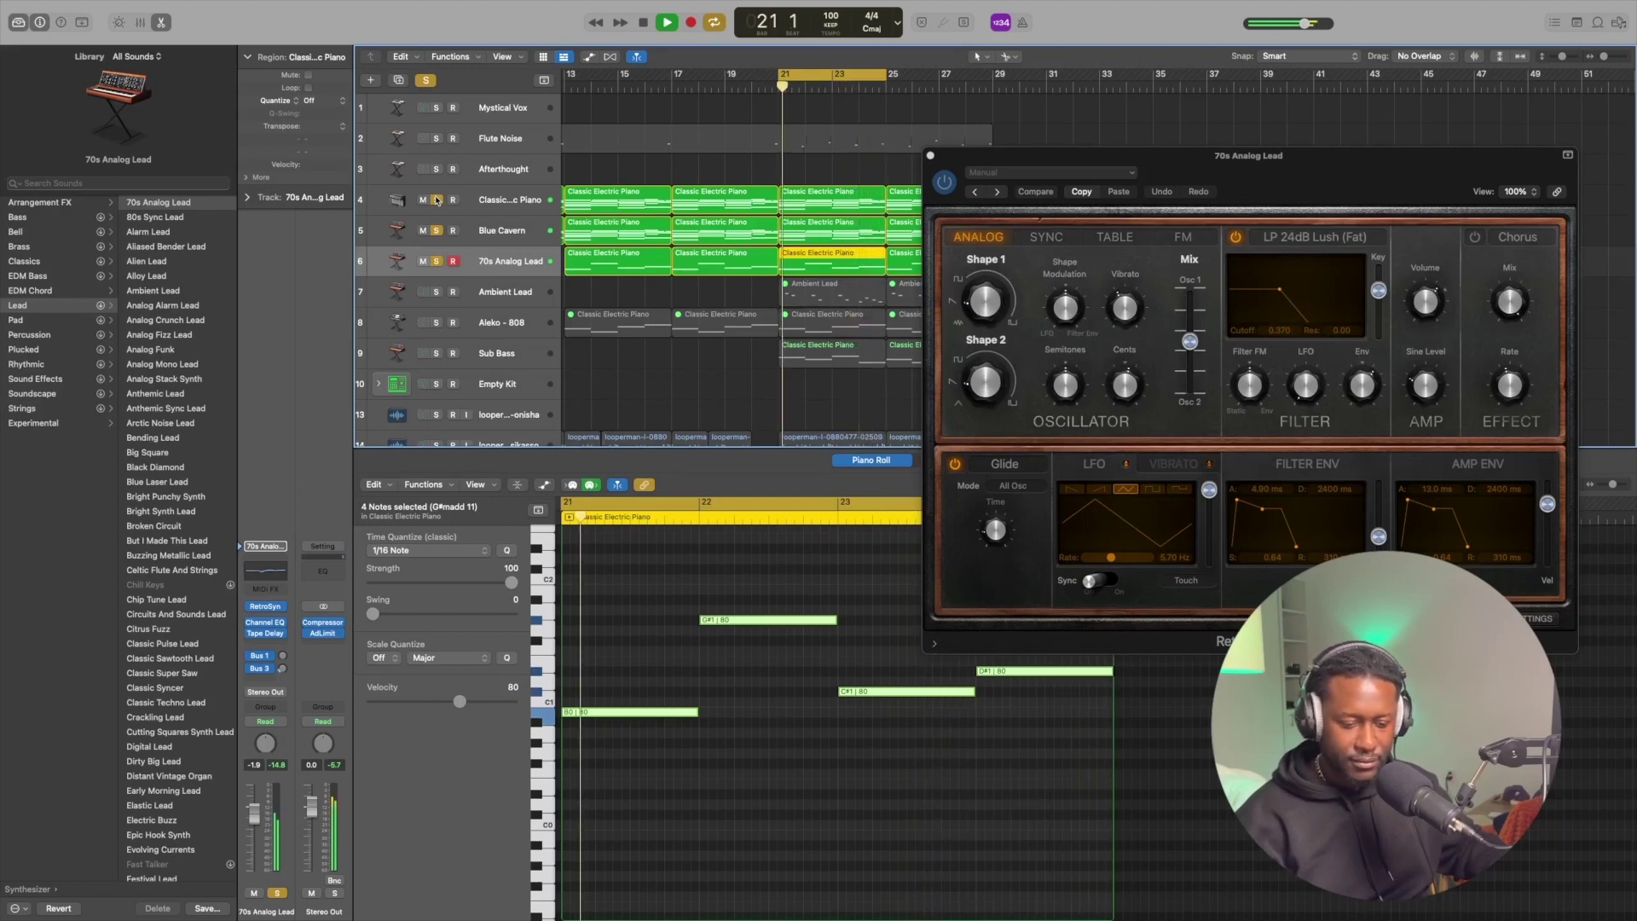
- Stop playback and move the Flute Noise track directly below 70s Analog Lead
key("space")
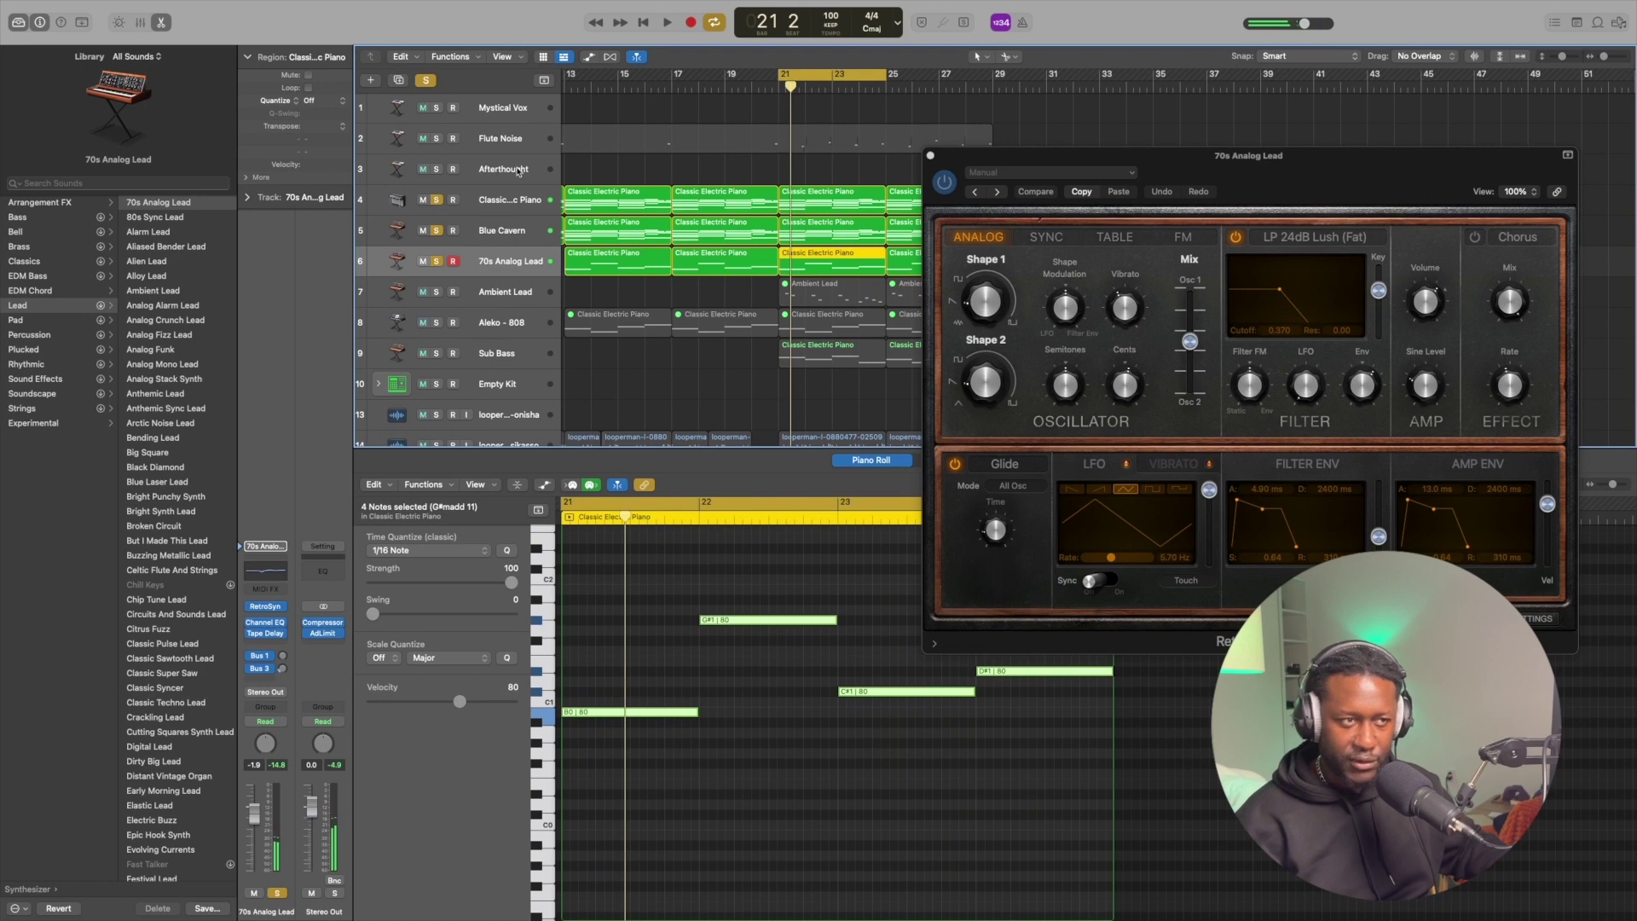
scroll(771, 340, "left", 2)
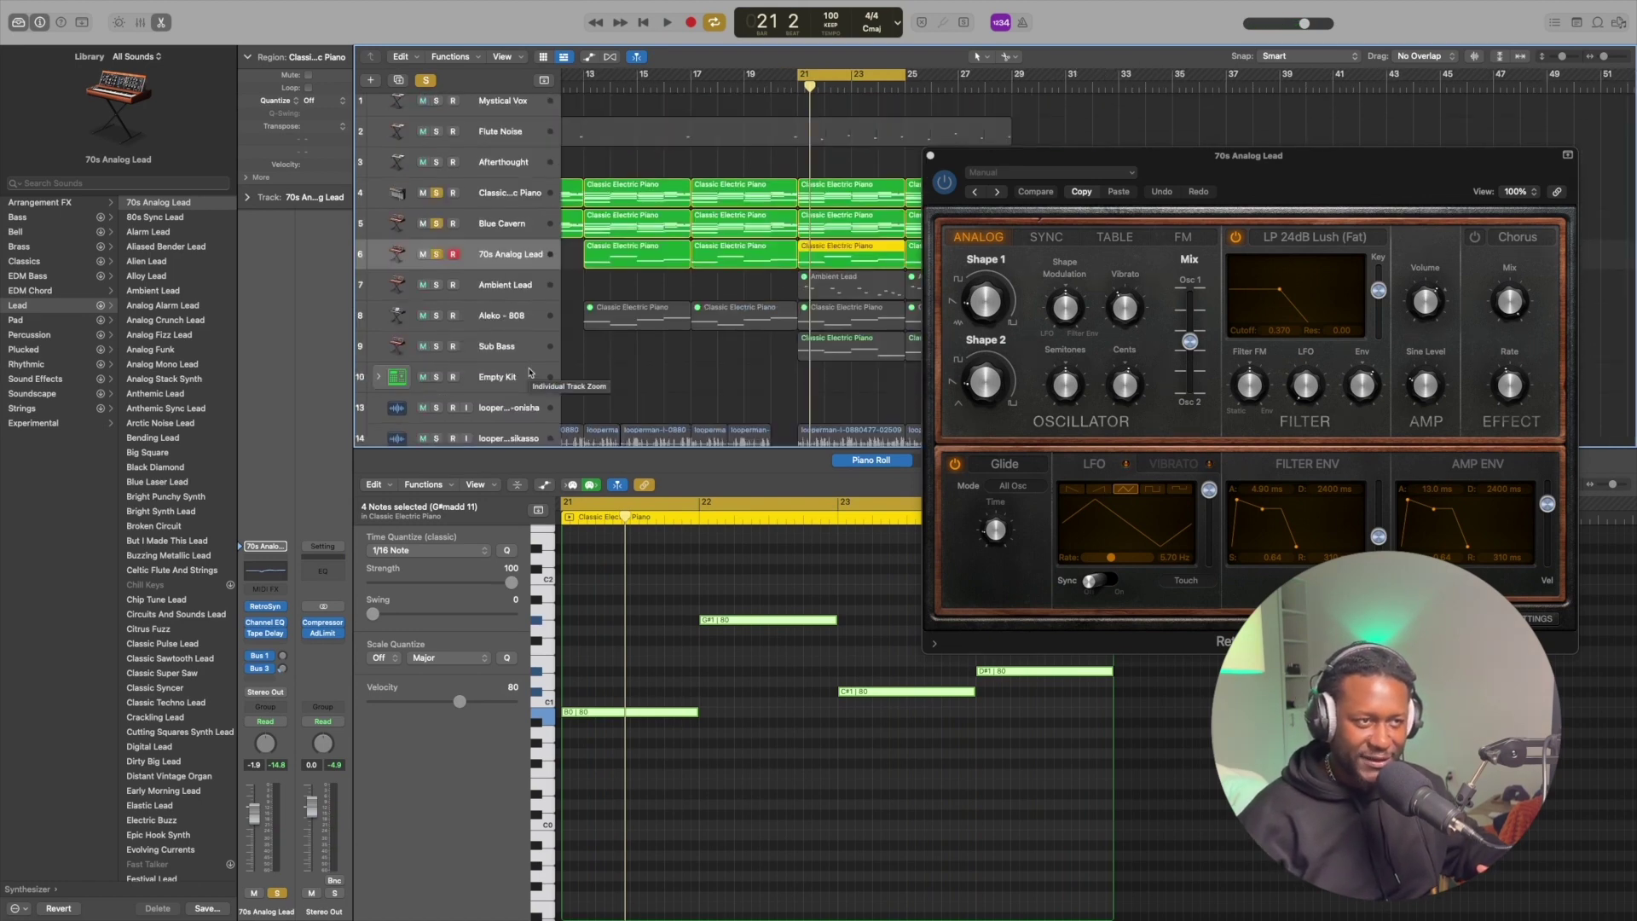
scroll(725, 290, "down", 5)
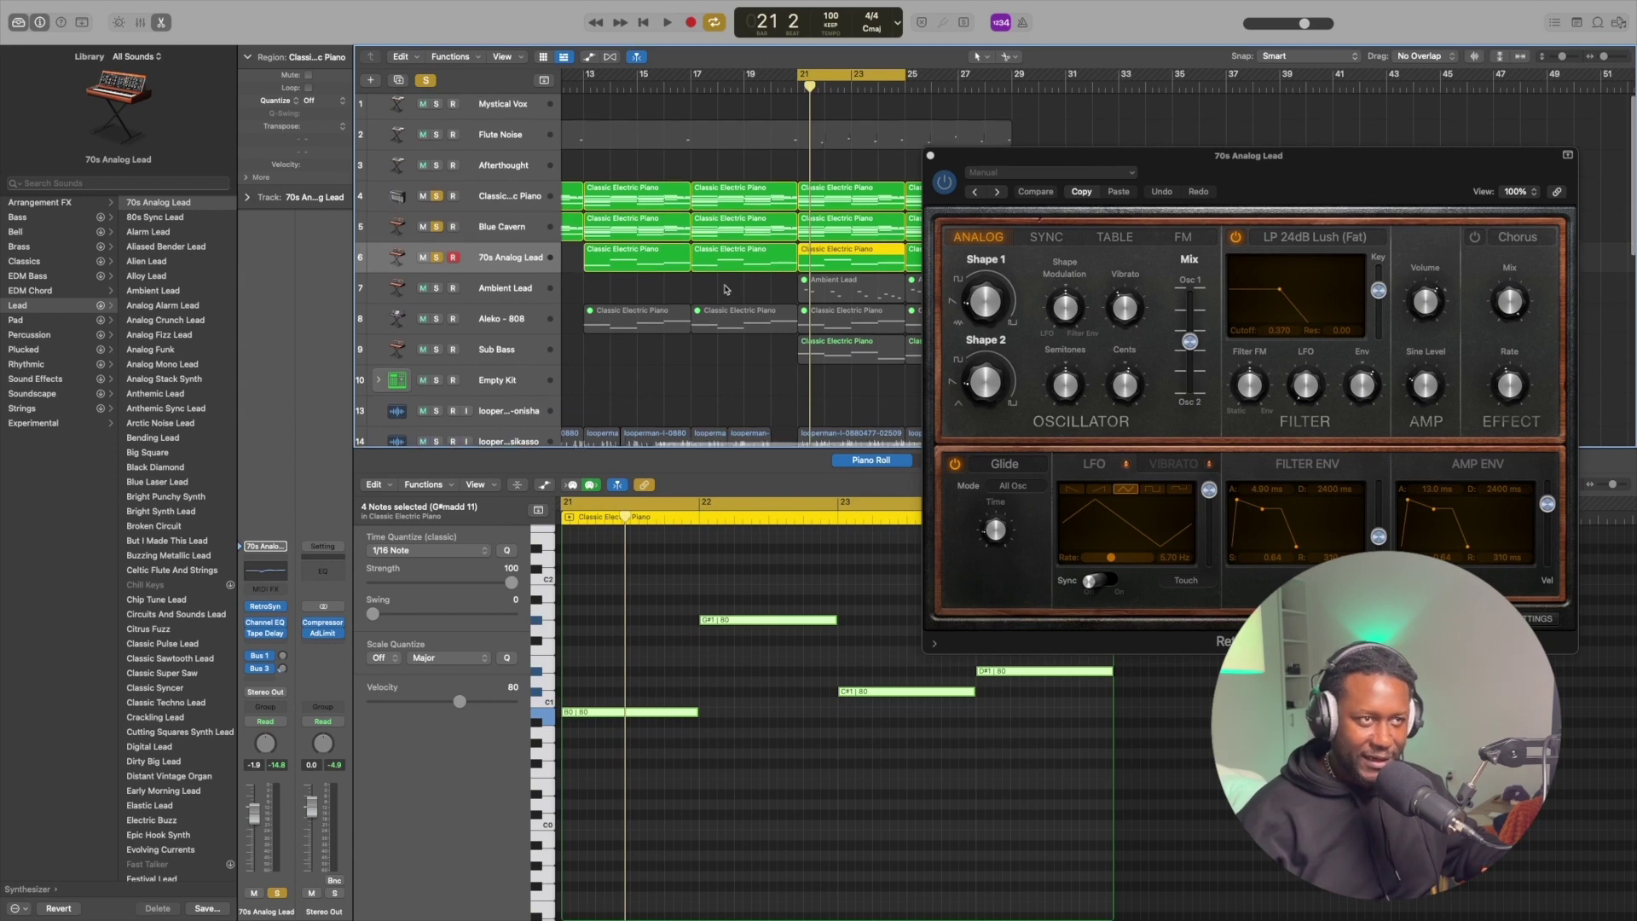
scroll(725, 290, "up", 5)
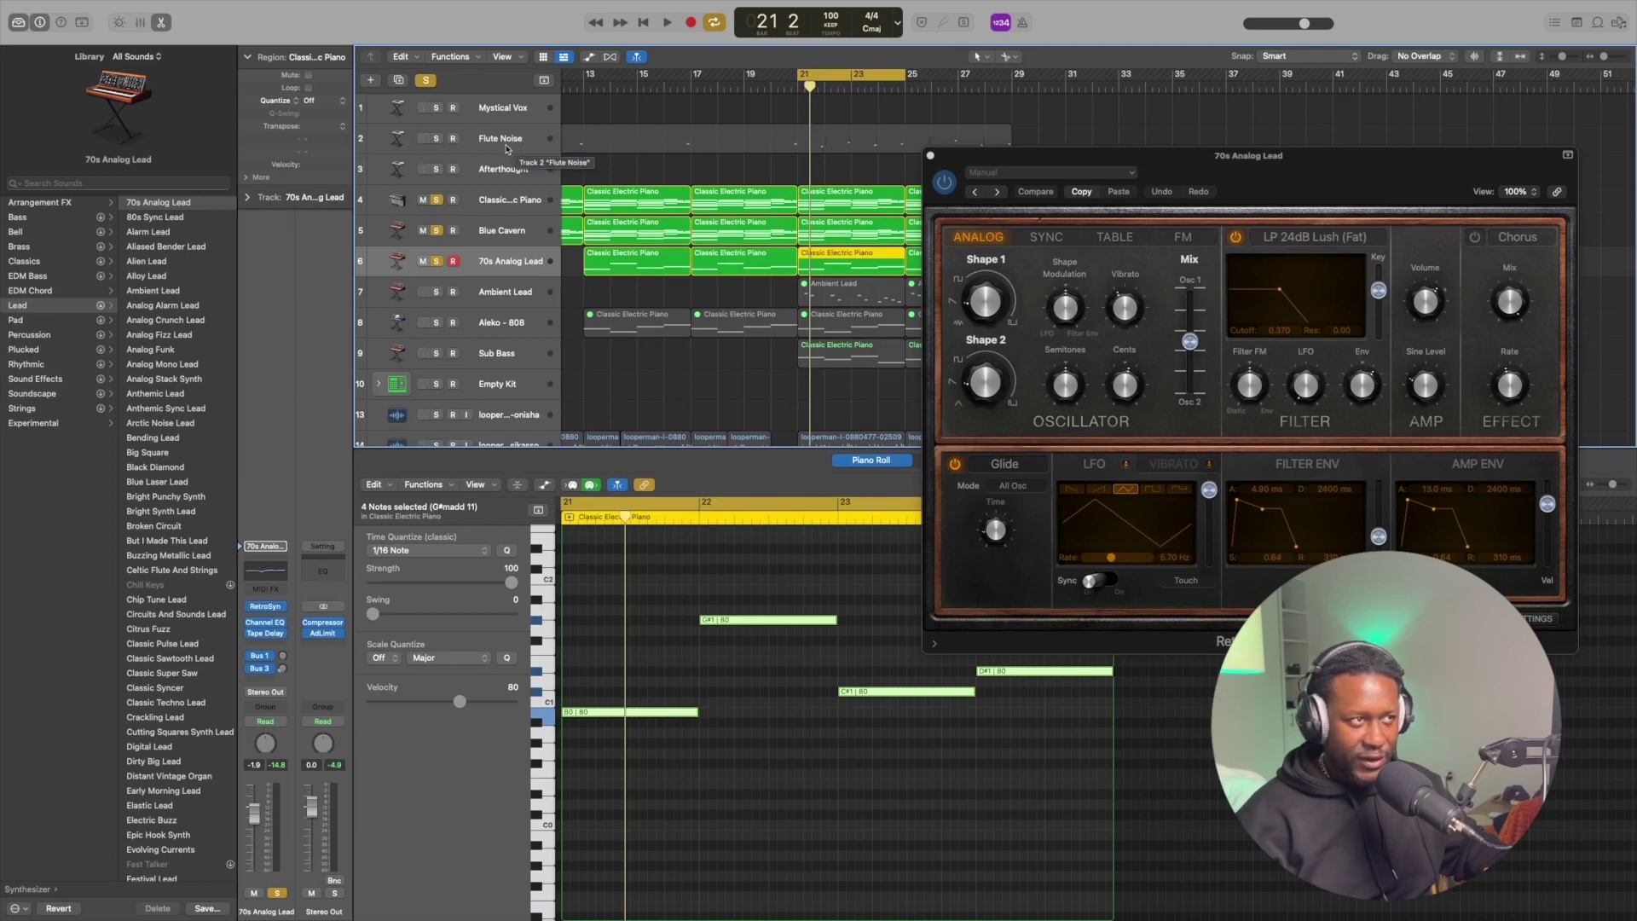
left_click_drag(506, 148, 503, 261)
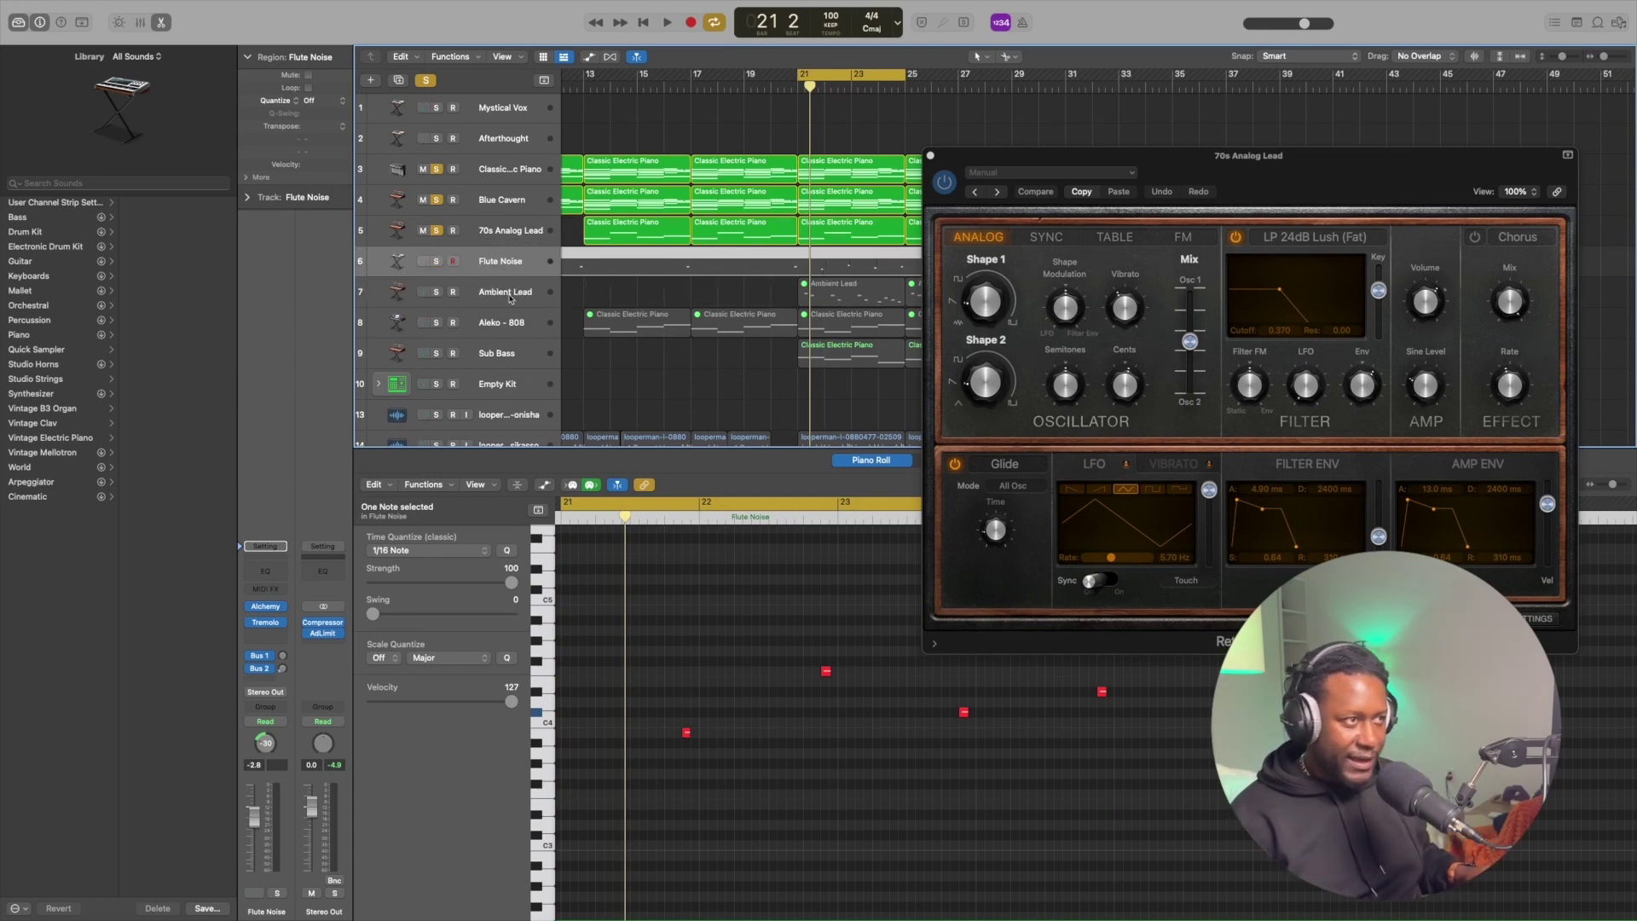
- Solo only the Flute Noise track, unsoloing 70s Analog Lead, Blue Cavern and Classic Electric Piano, and audition the loop
left_click(437, 263)
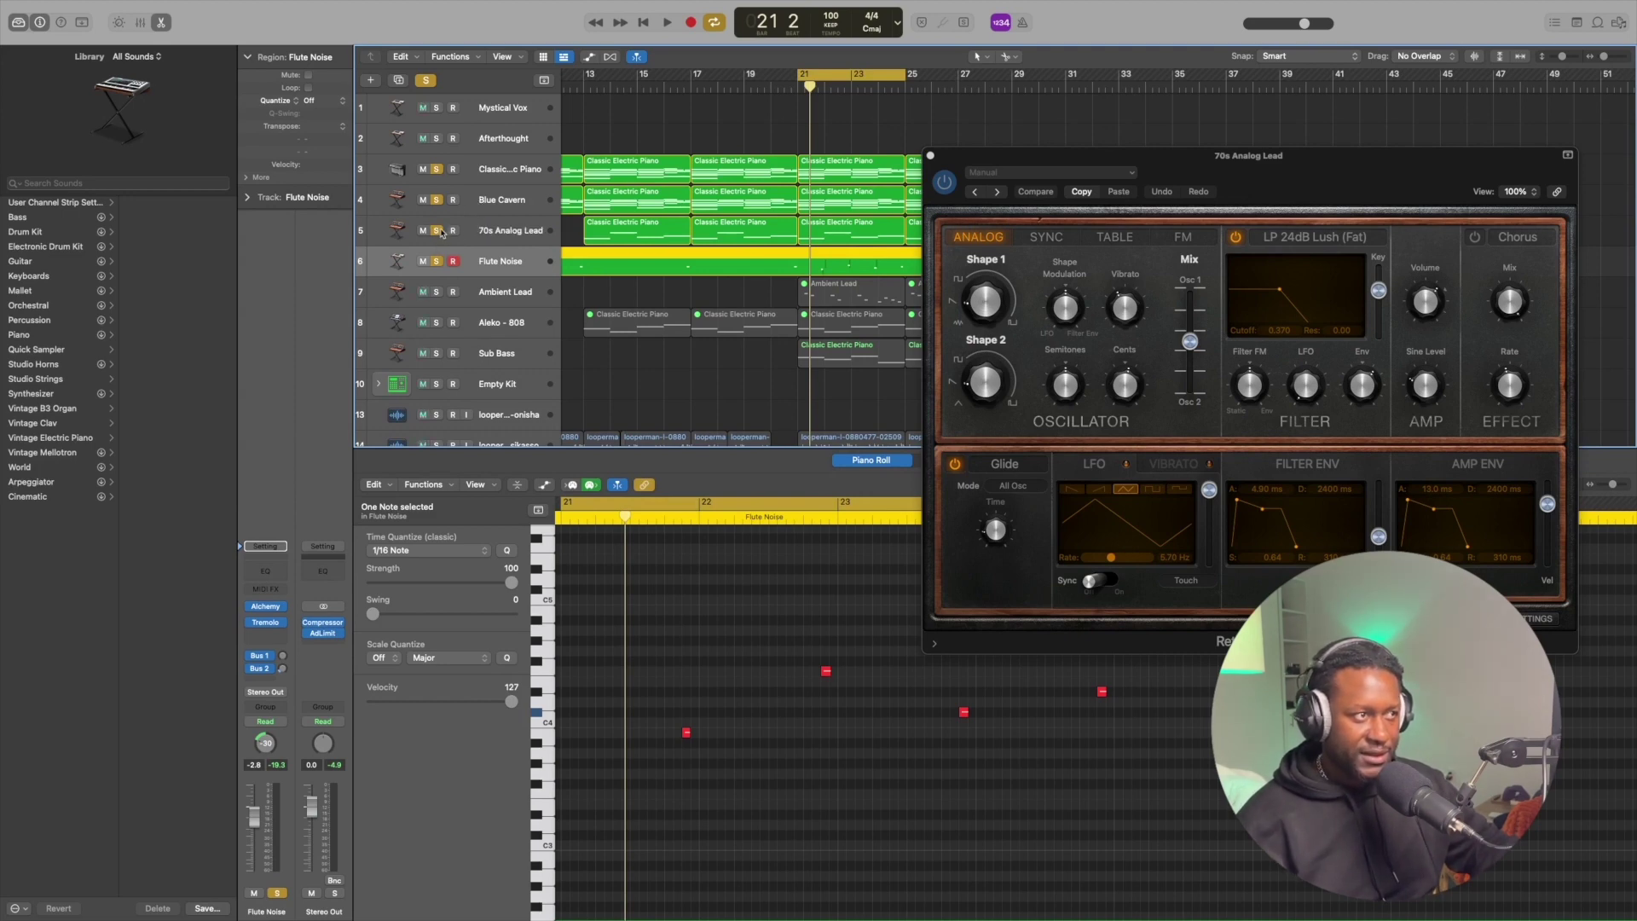
left_click(437, 231)
left_click(438, 201)
left_click(437, 170)
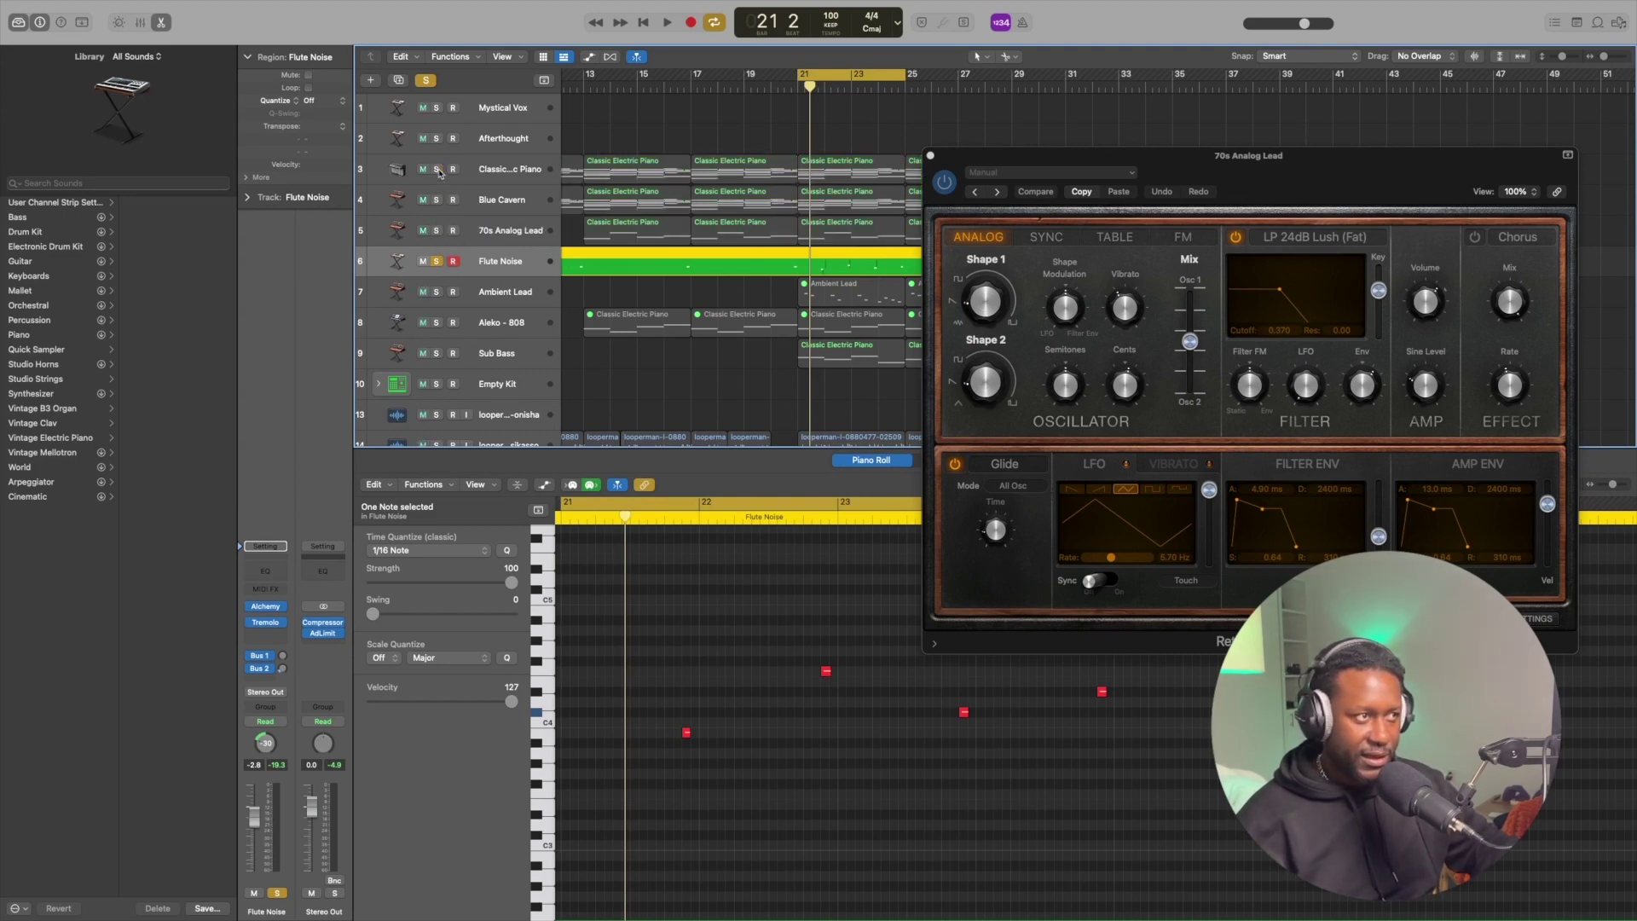
key("space")
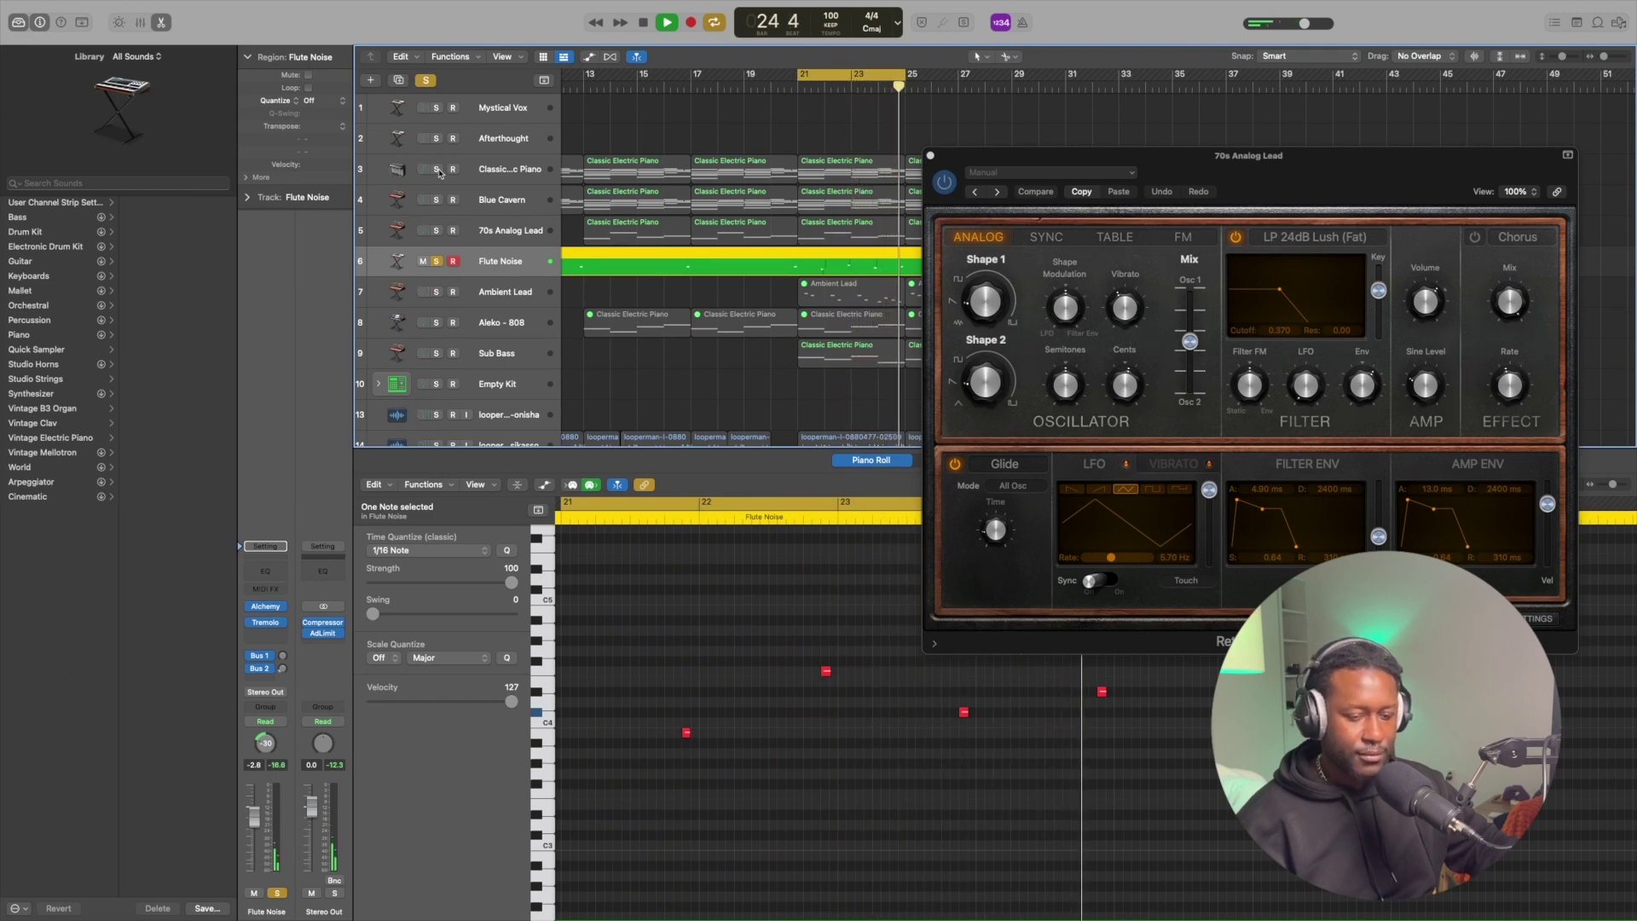
key("space")
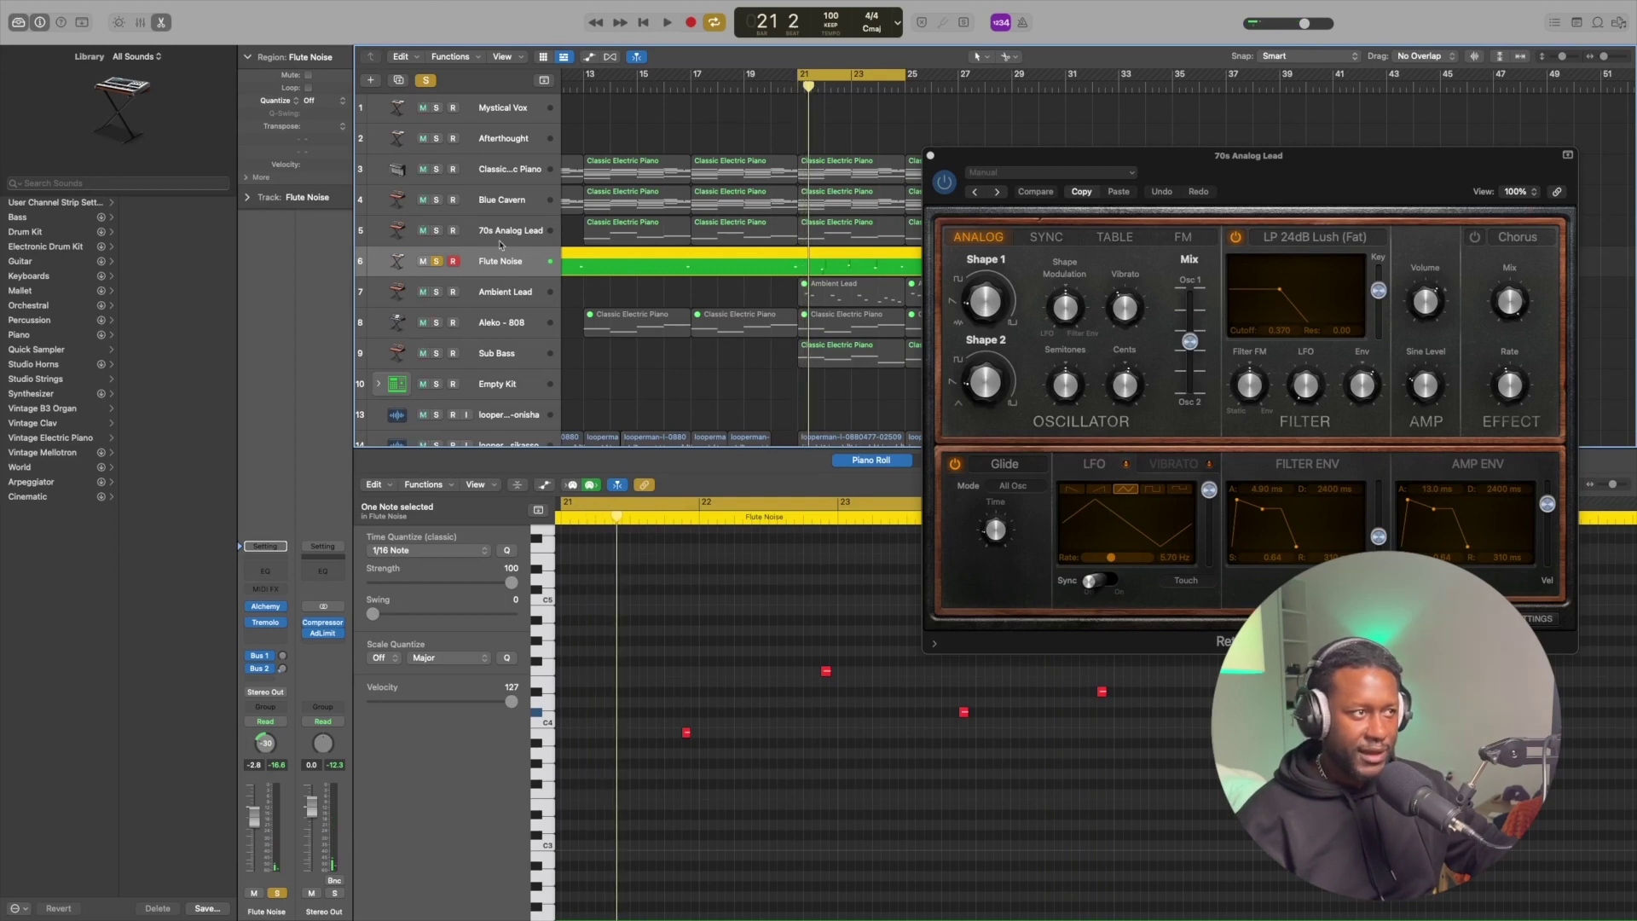
- Solo 70s Analog Lead, Blue Cavern and Classic Electric Piano alongside Flute Noise and play the four layers together
left_click(437, 231)
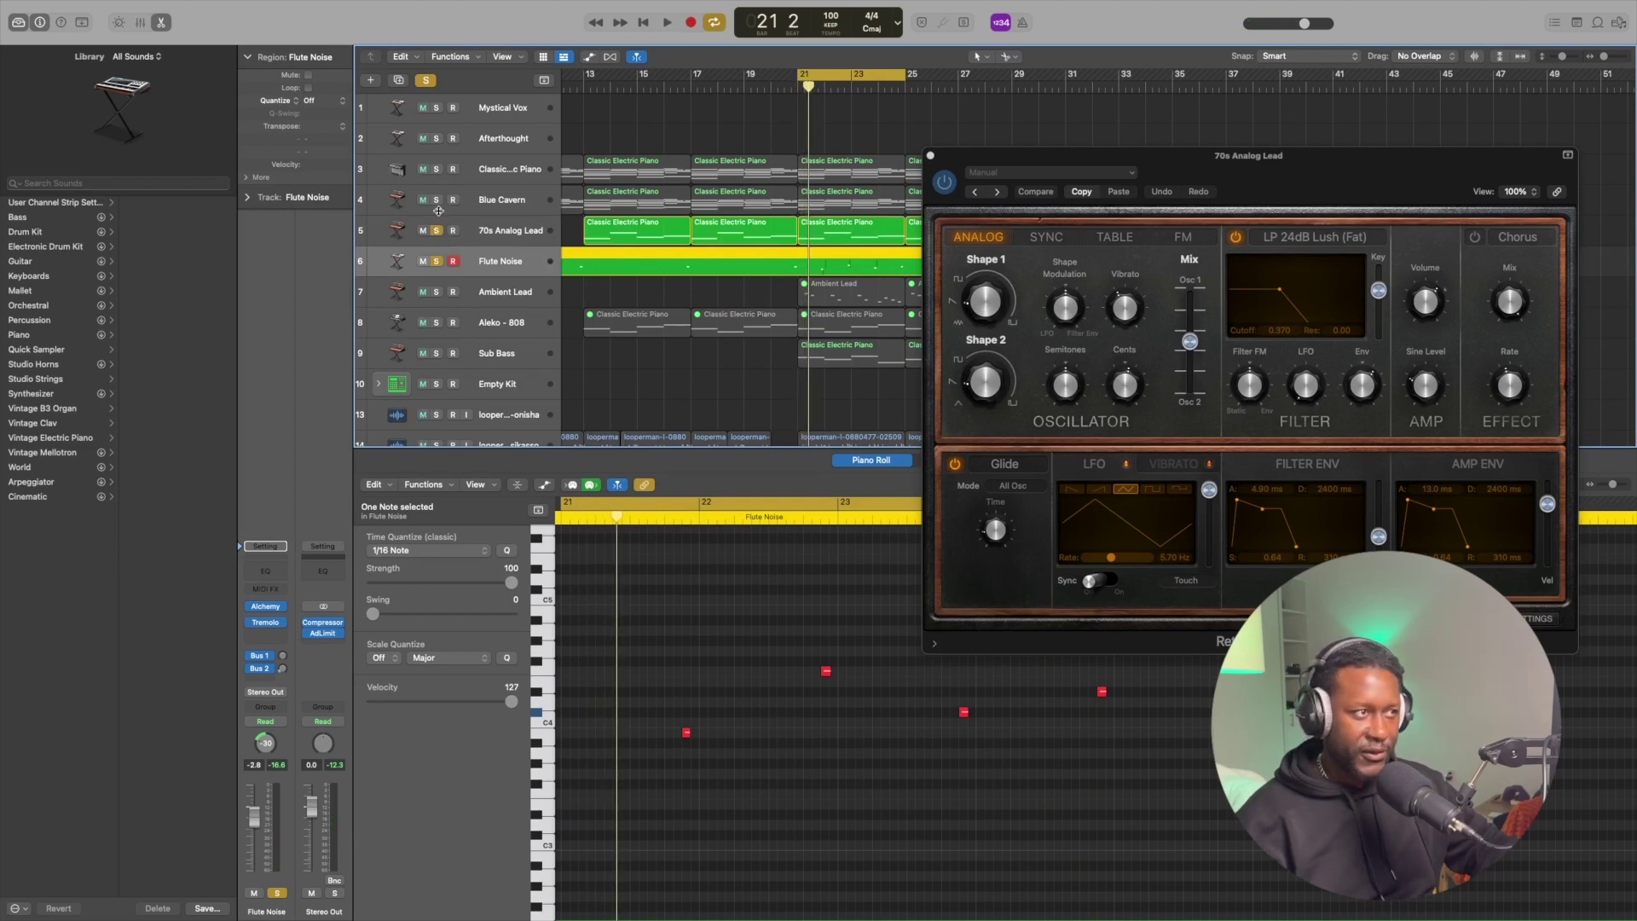
left_click(437, 202)
left_click(438, 170)
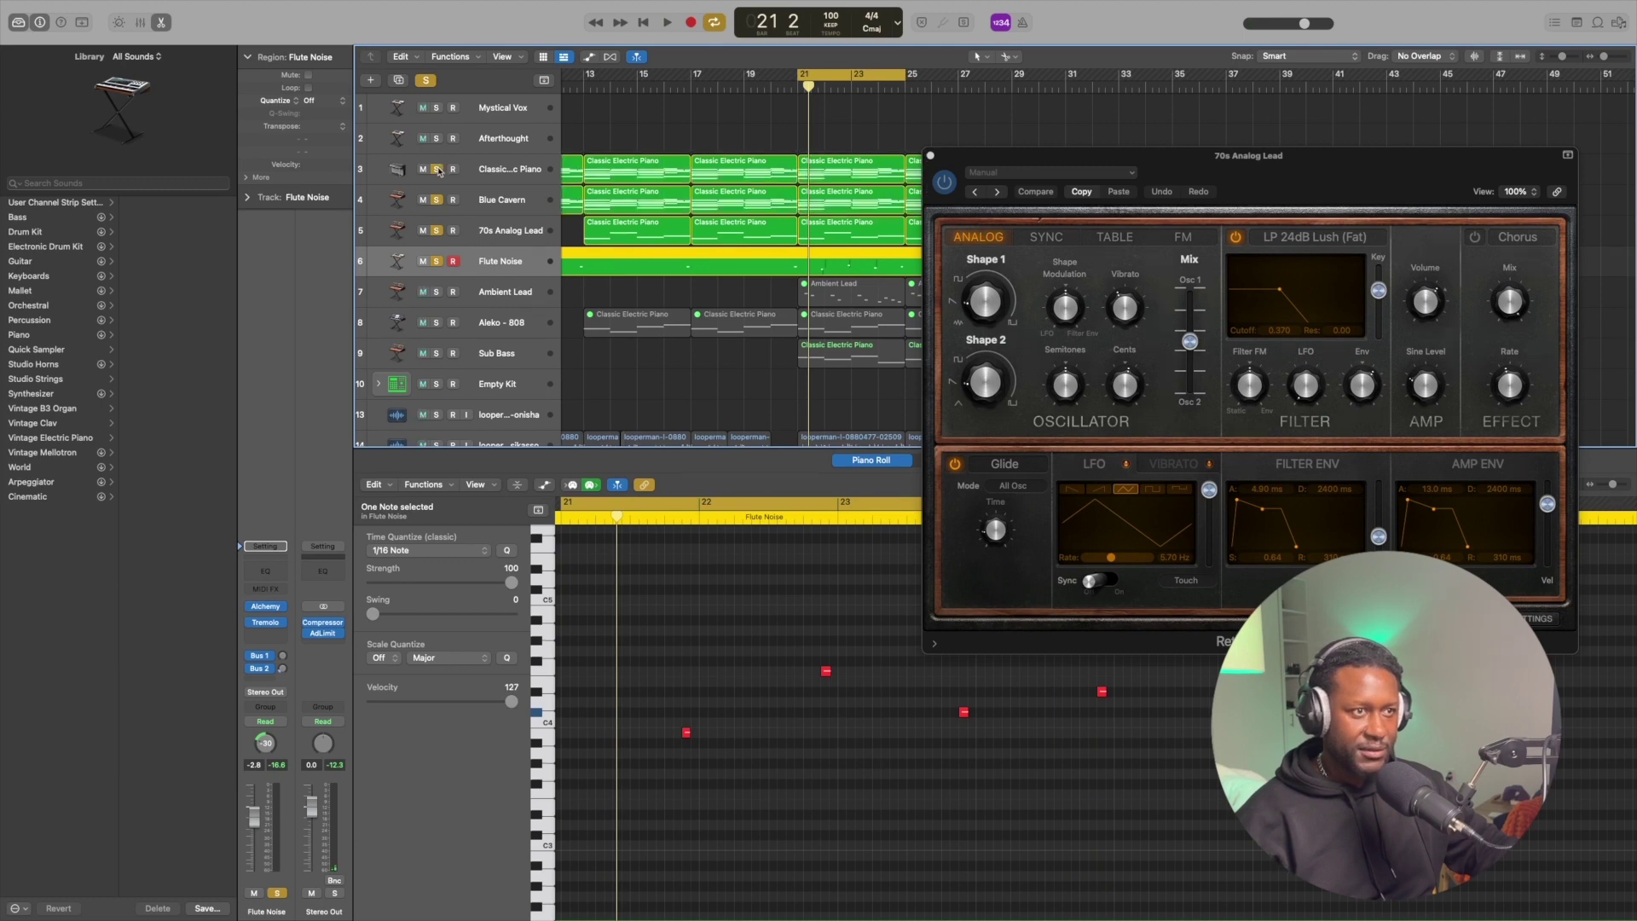
key("space")
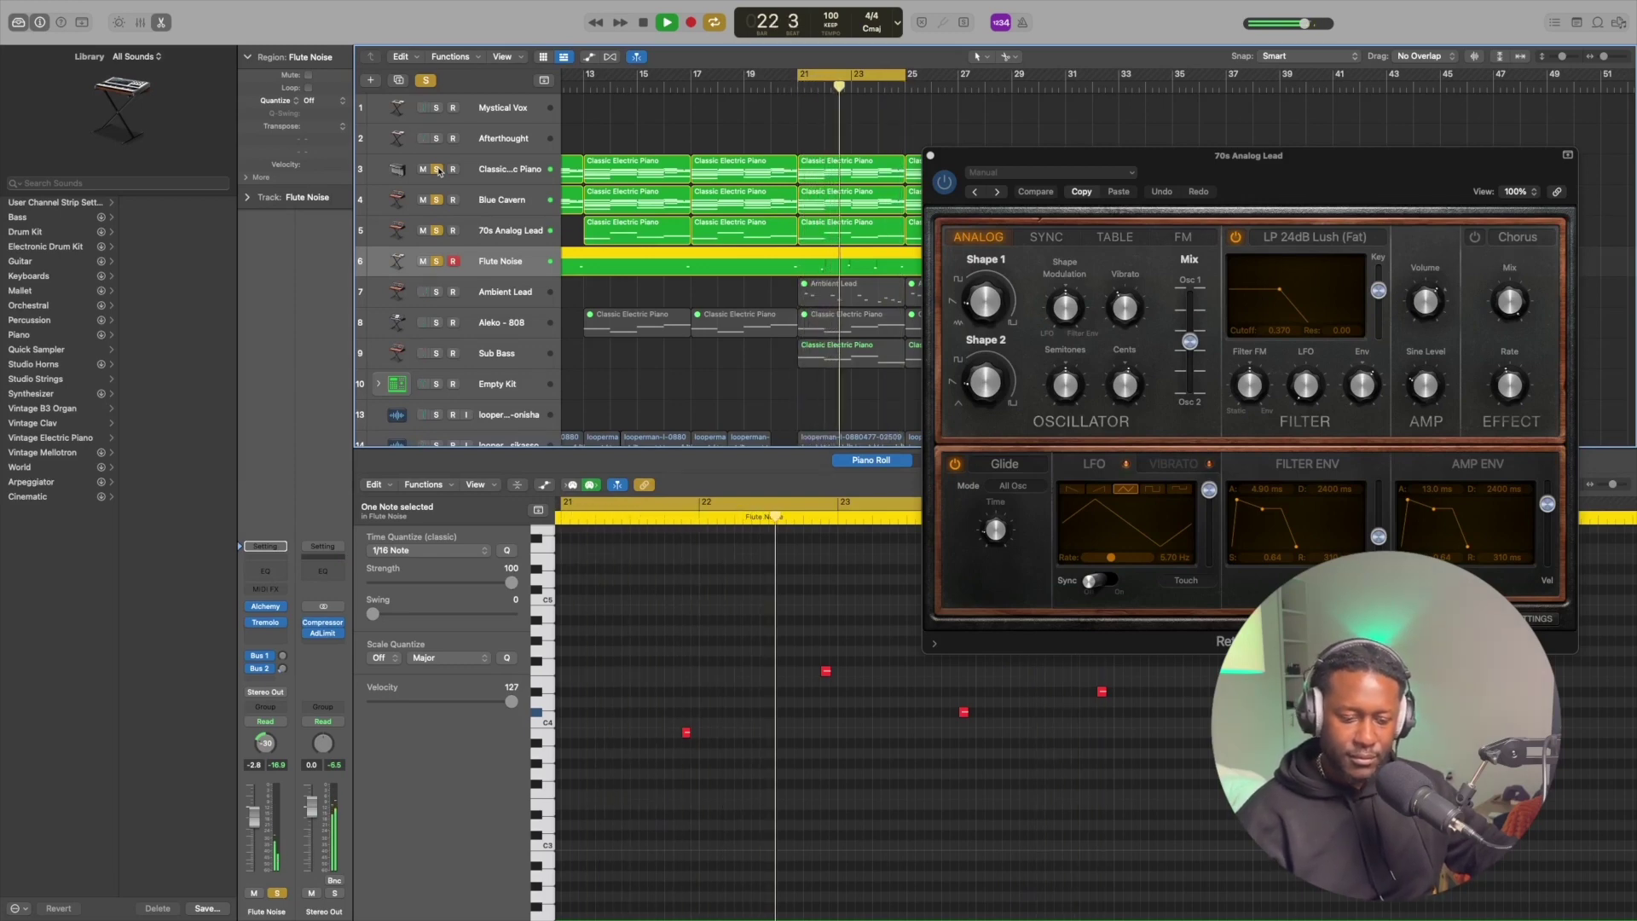
key("space")
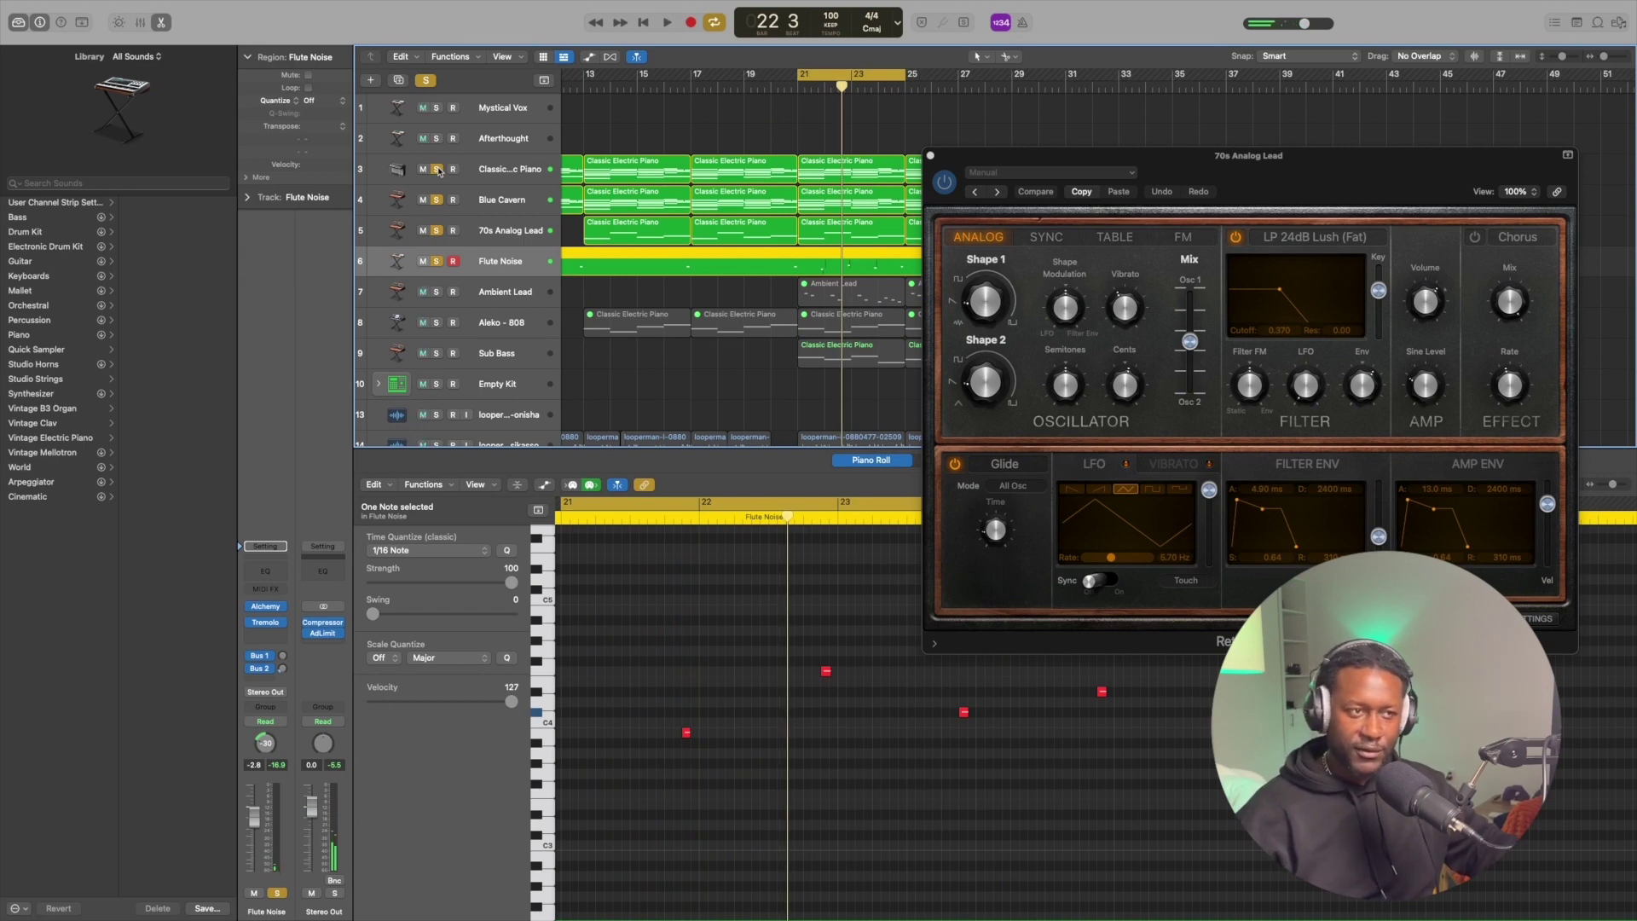
- Close the 70s Analog Lead's Retro Synth window and look over the tracks below Flute Noise
scroll(629, 251, "down", 5)
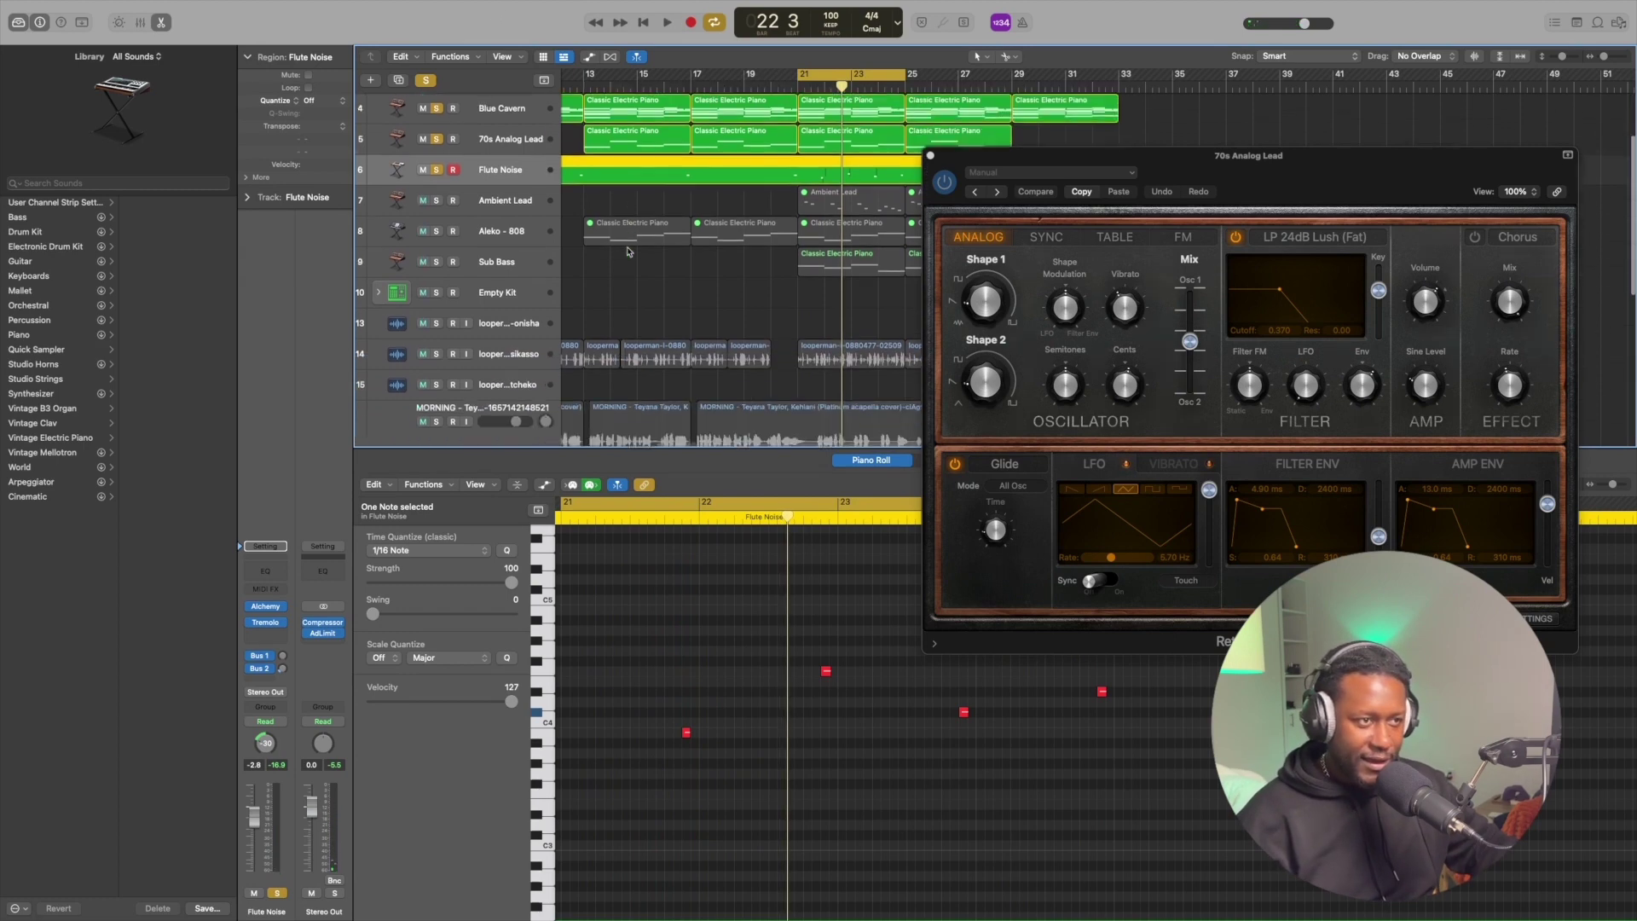
left_click(932, 157)
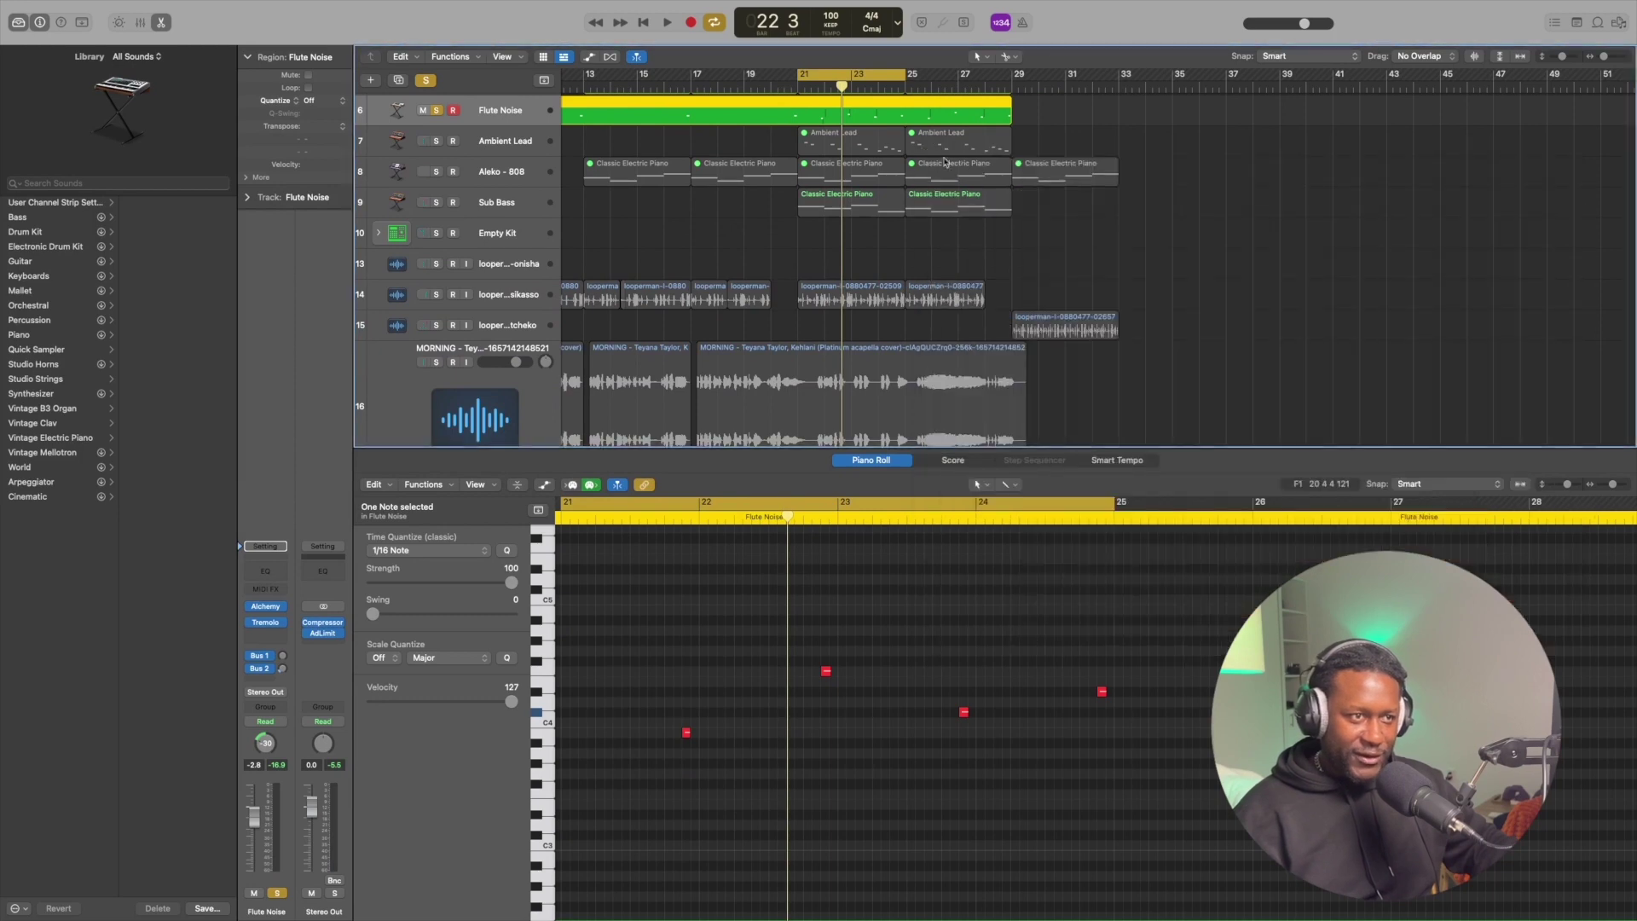
scroll(1172, 230, "down", 5)
scroll(1172, 230, "down", 2)
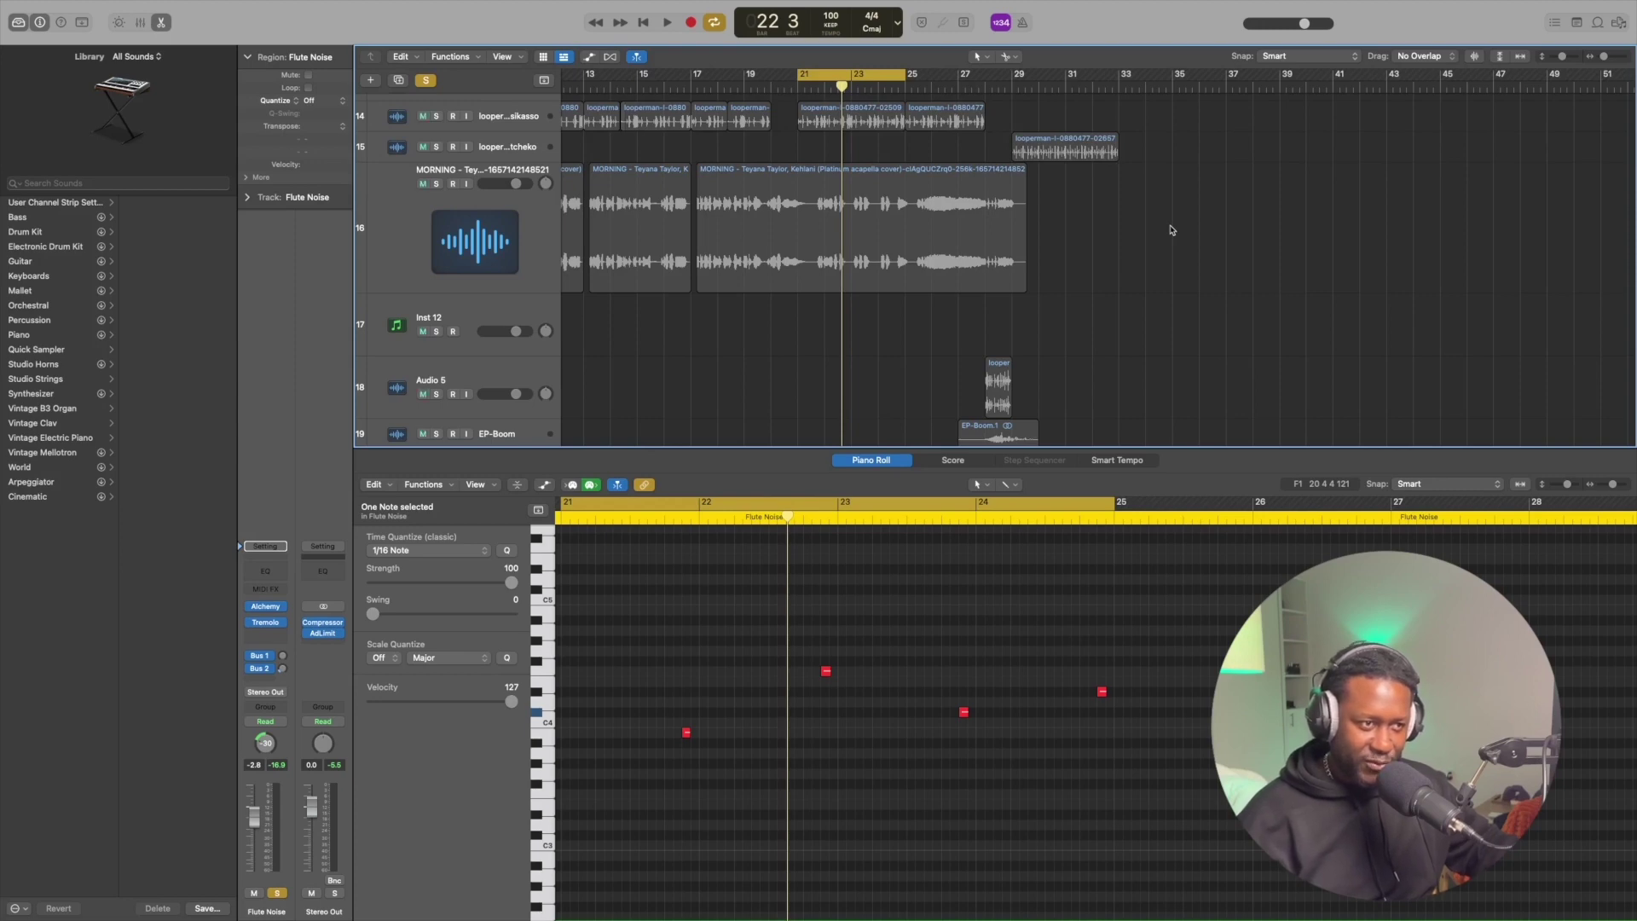
scroll(1171, 229, "up", 5)
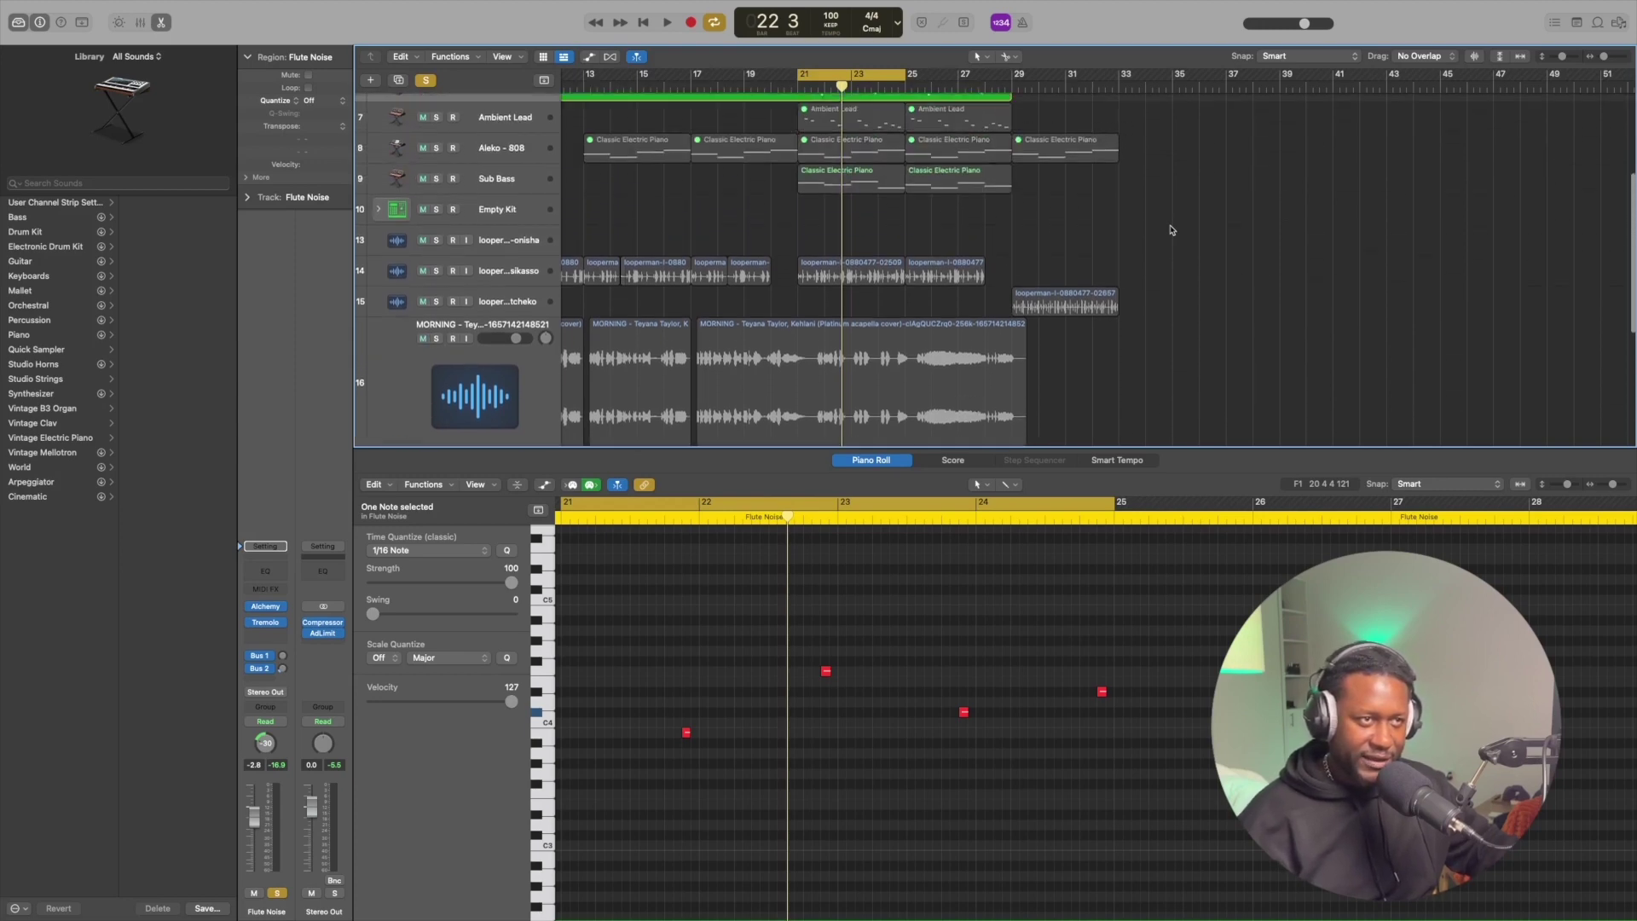
- Add the looperman sikasso drum loop track to the soloed layers and play the loop with the drums
left_click(490, 267)
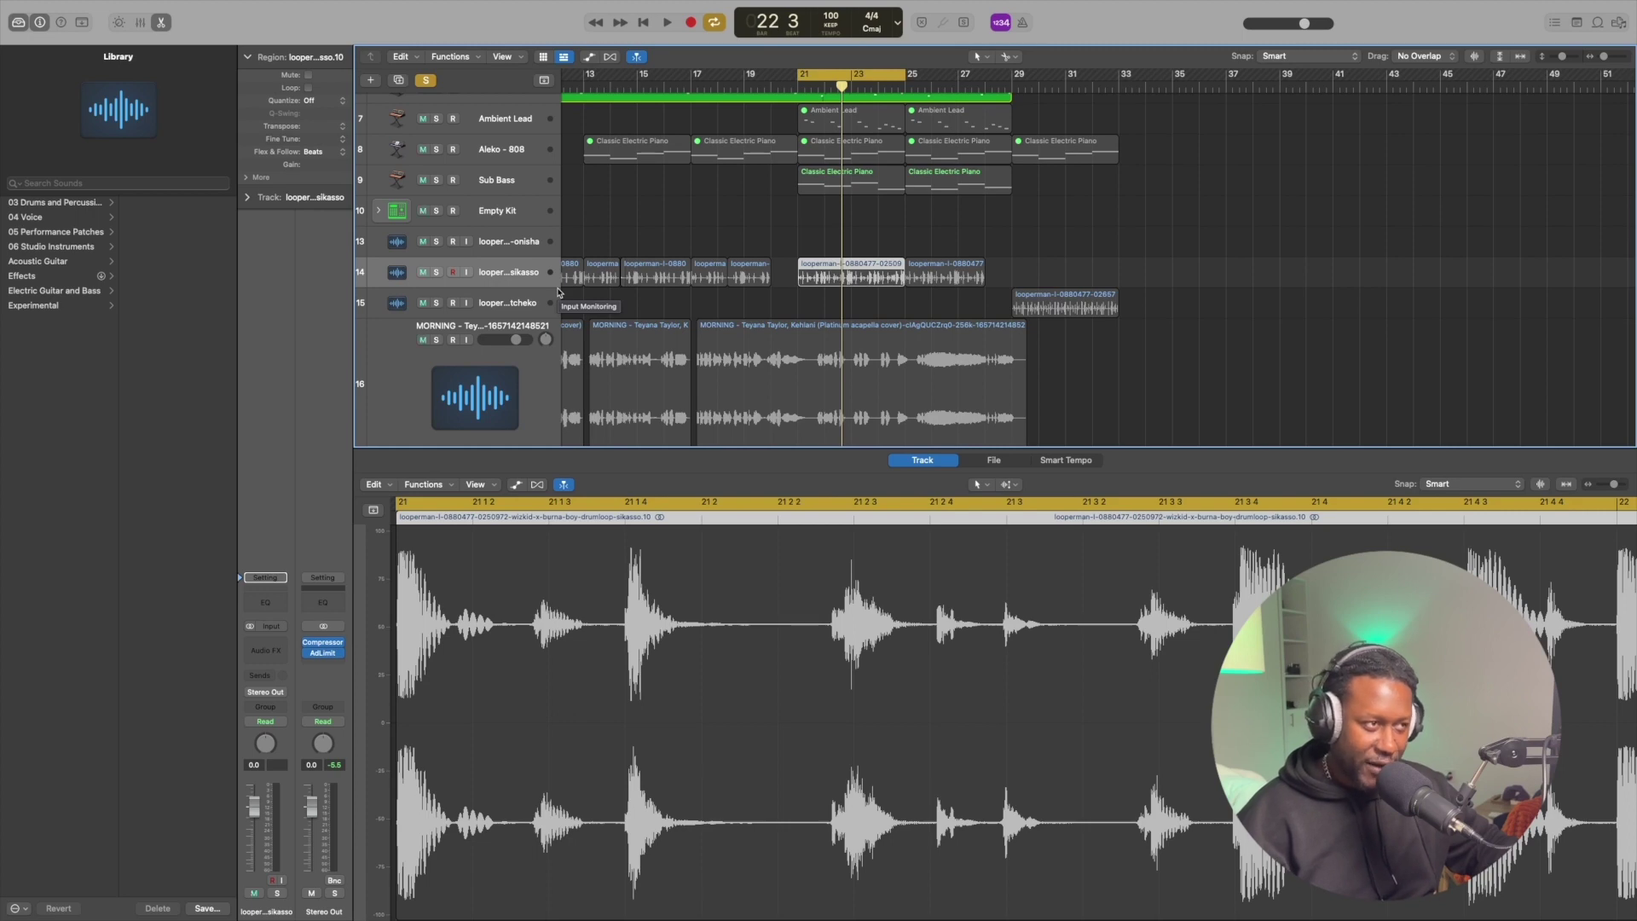
left_click(436, 272)
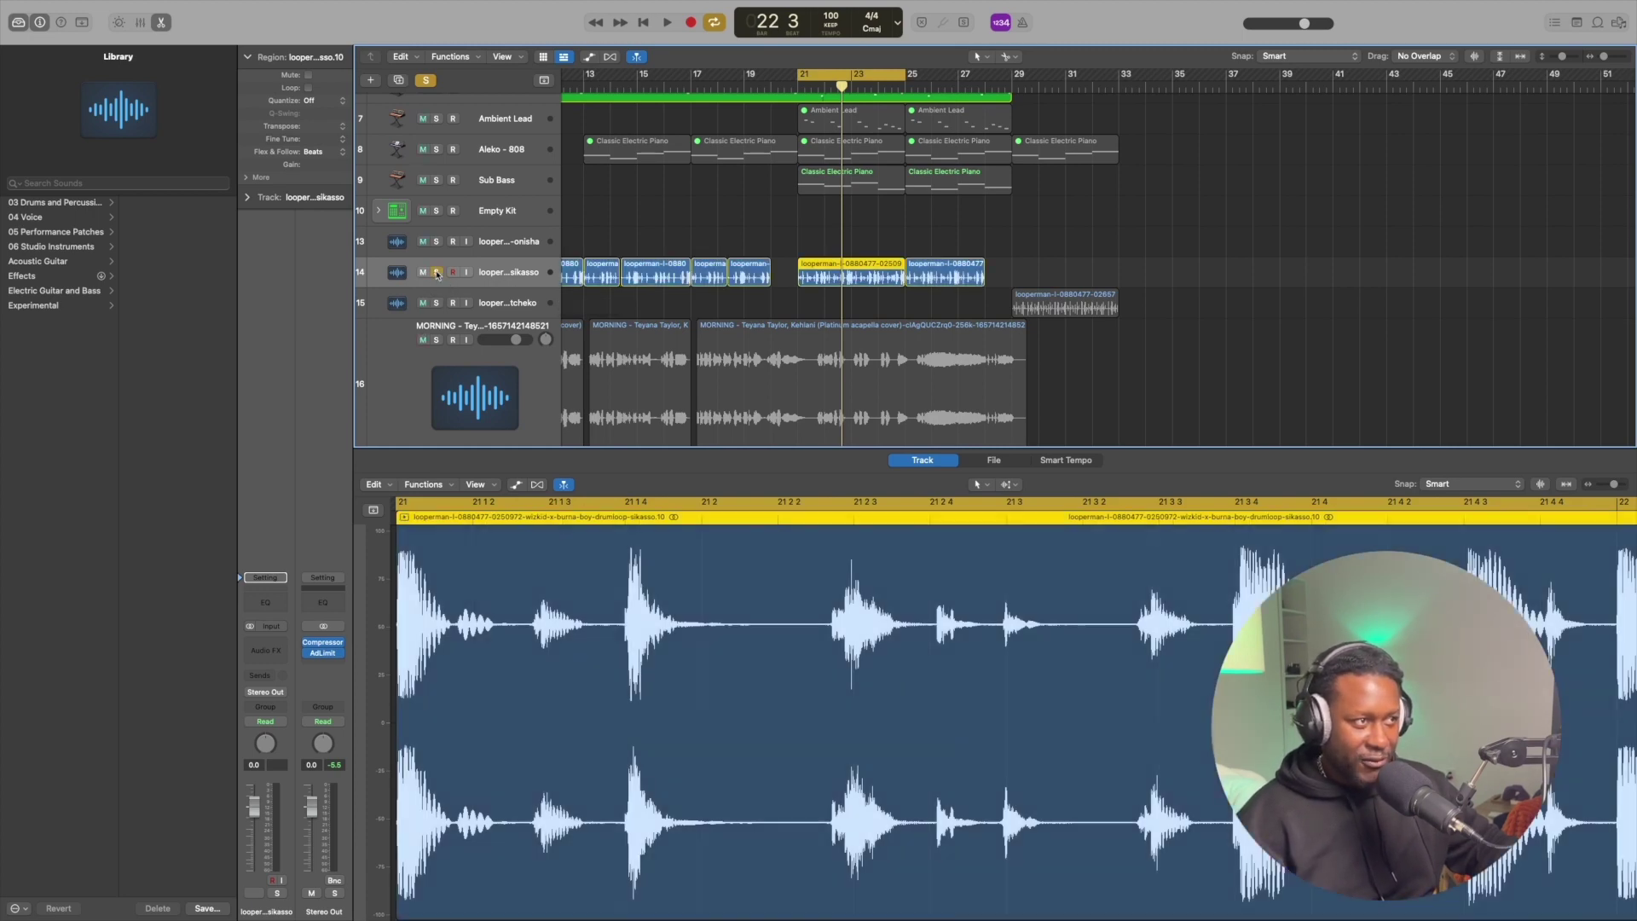
key("space")
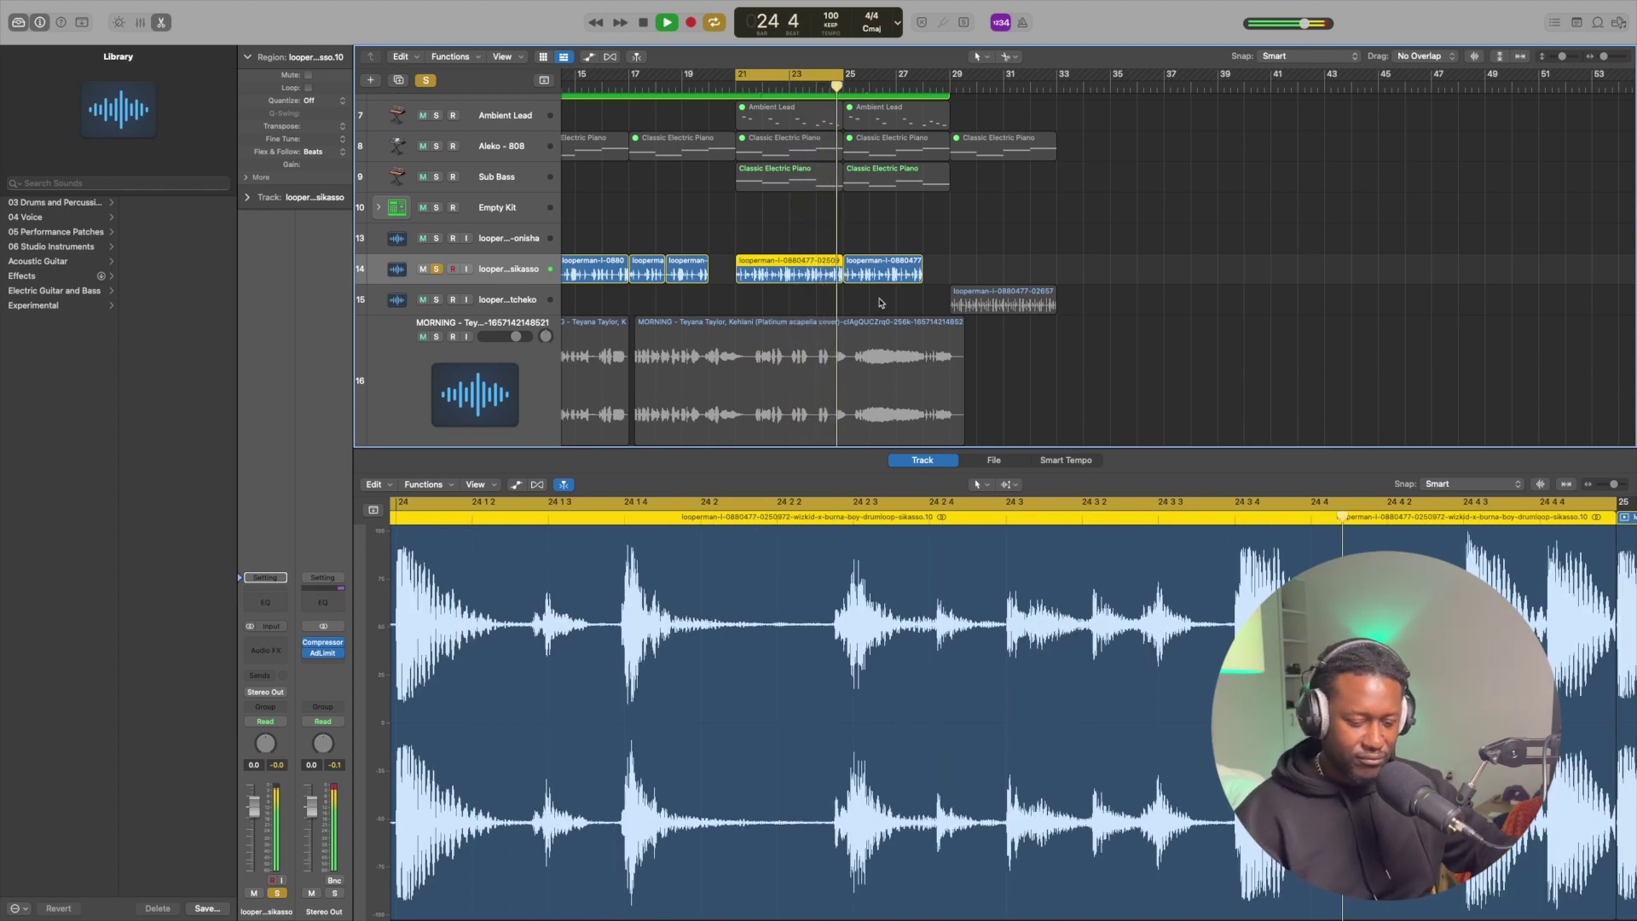
key("space")
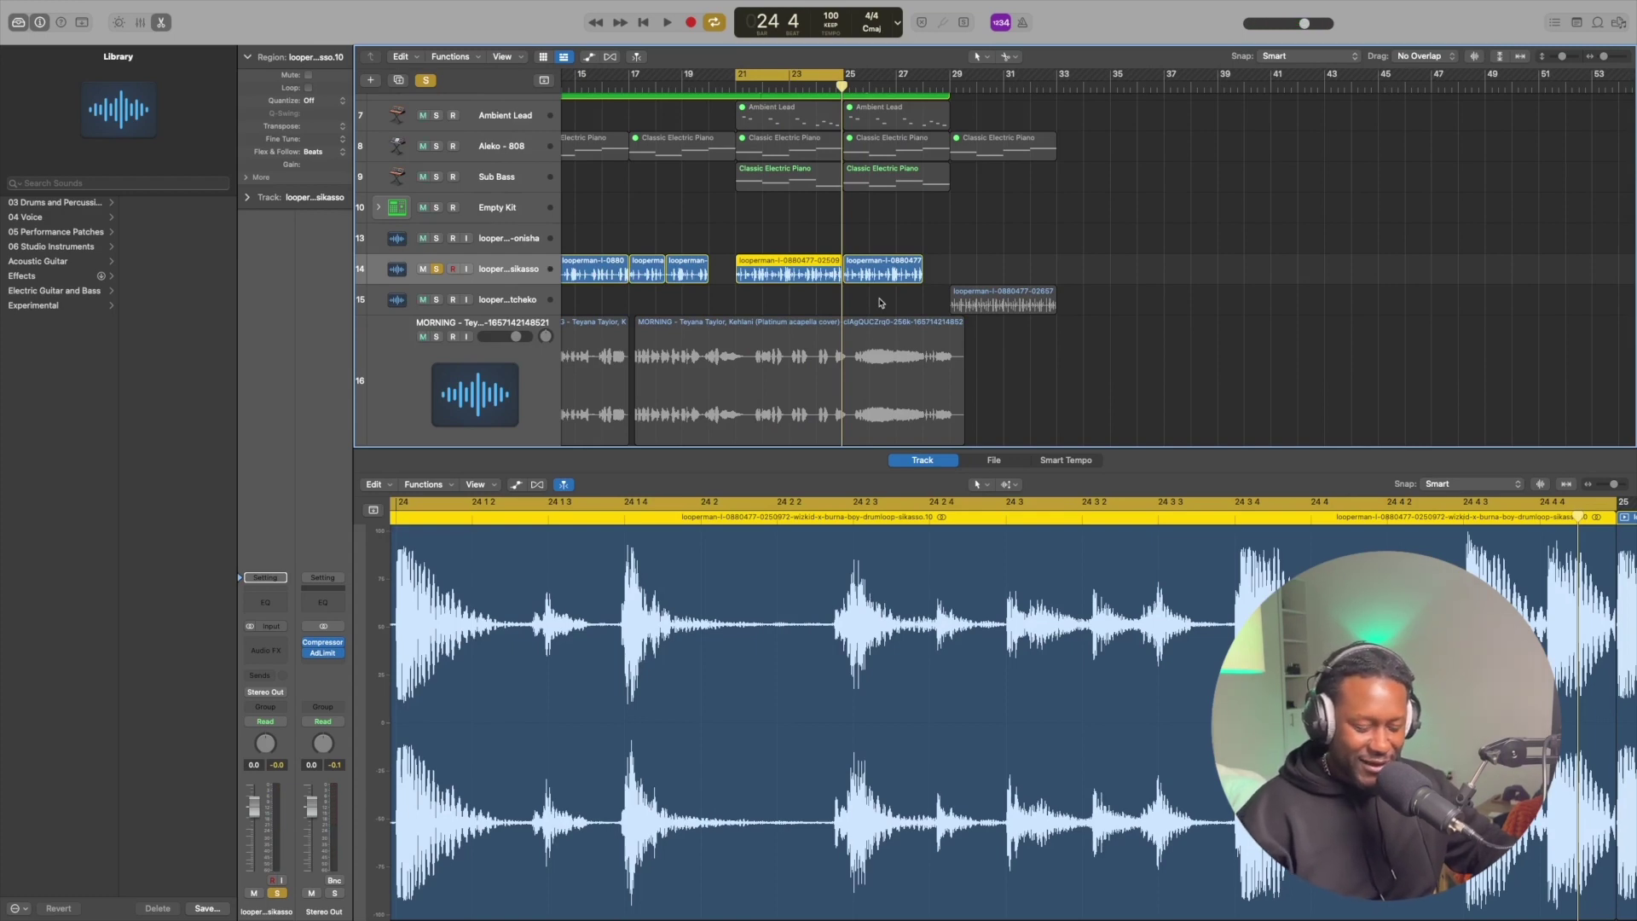
- Solo the Sub Bass track along with the drum loop and melodic layers and audition the combined loop
scroll(881, 303, "up", 5)
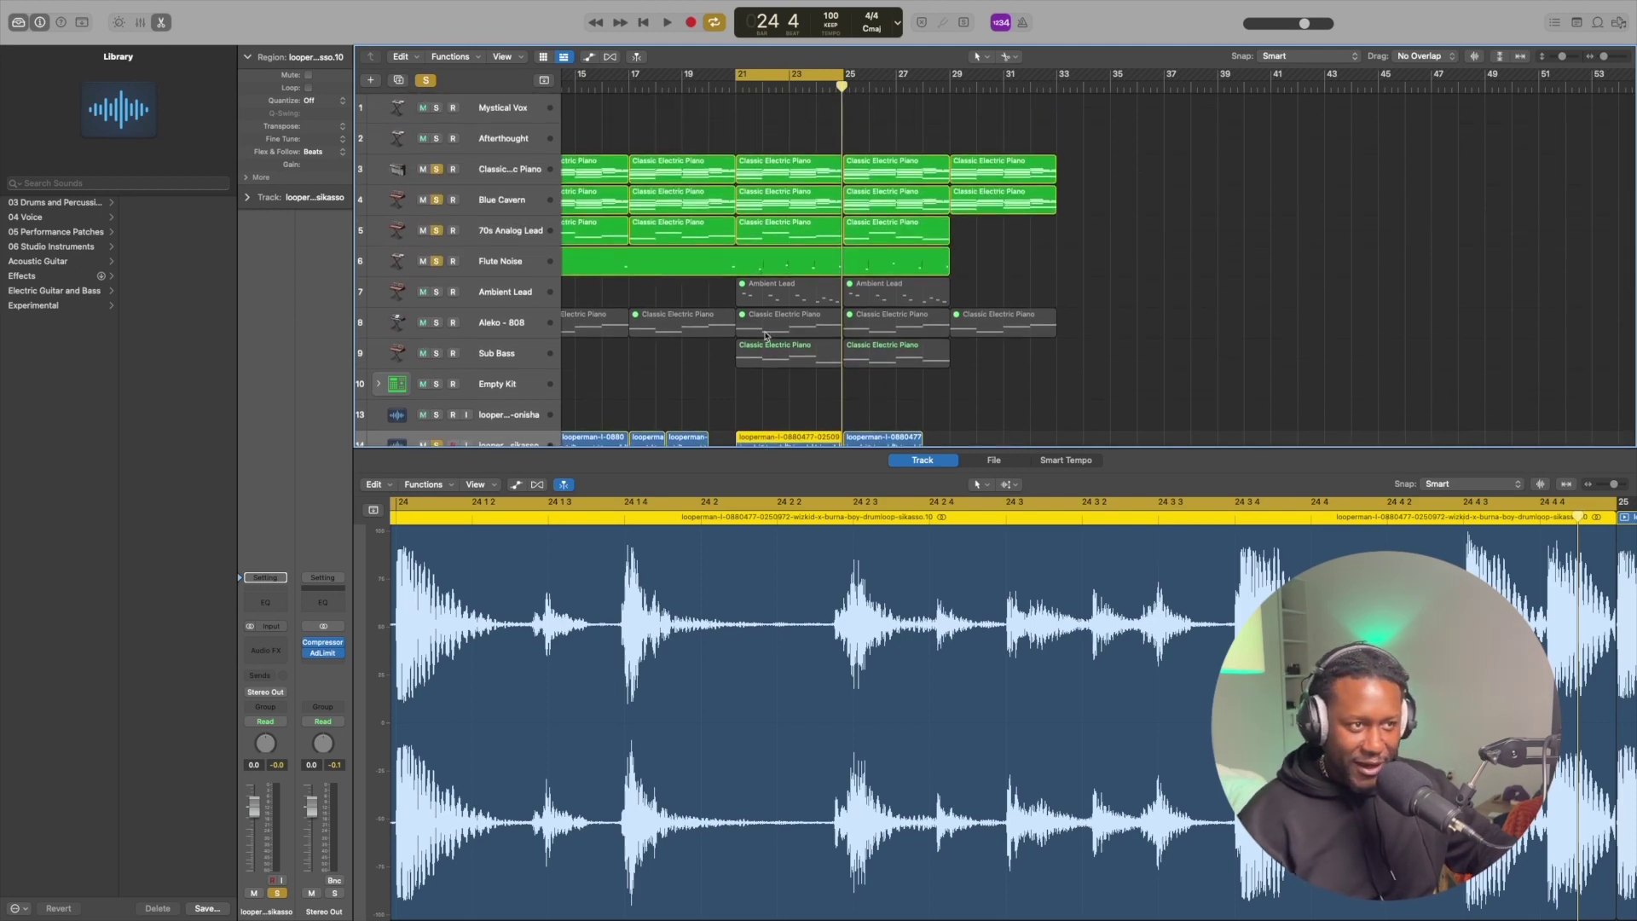
left_click(501, 358)
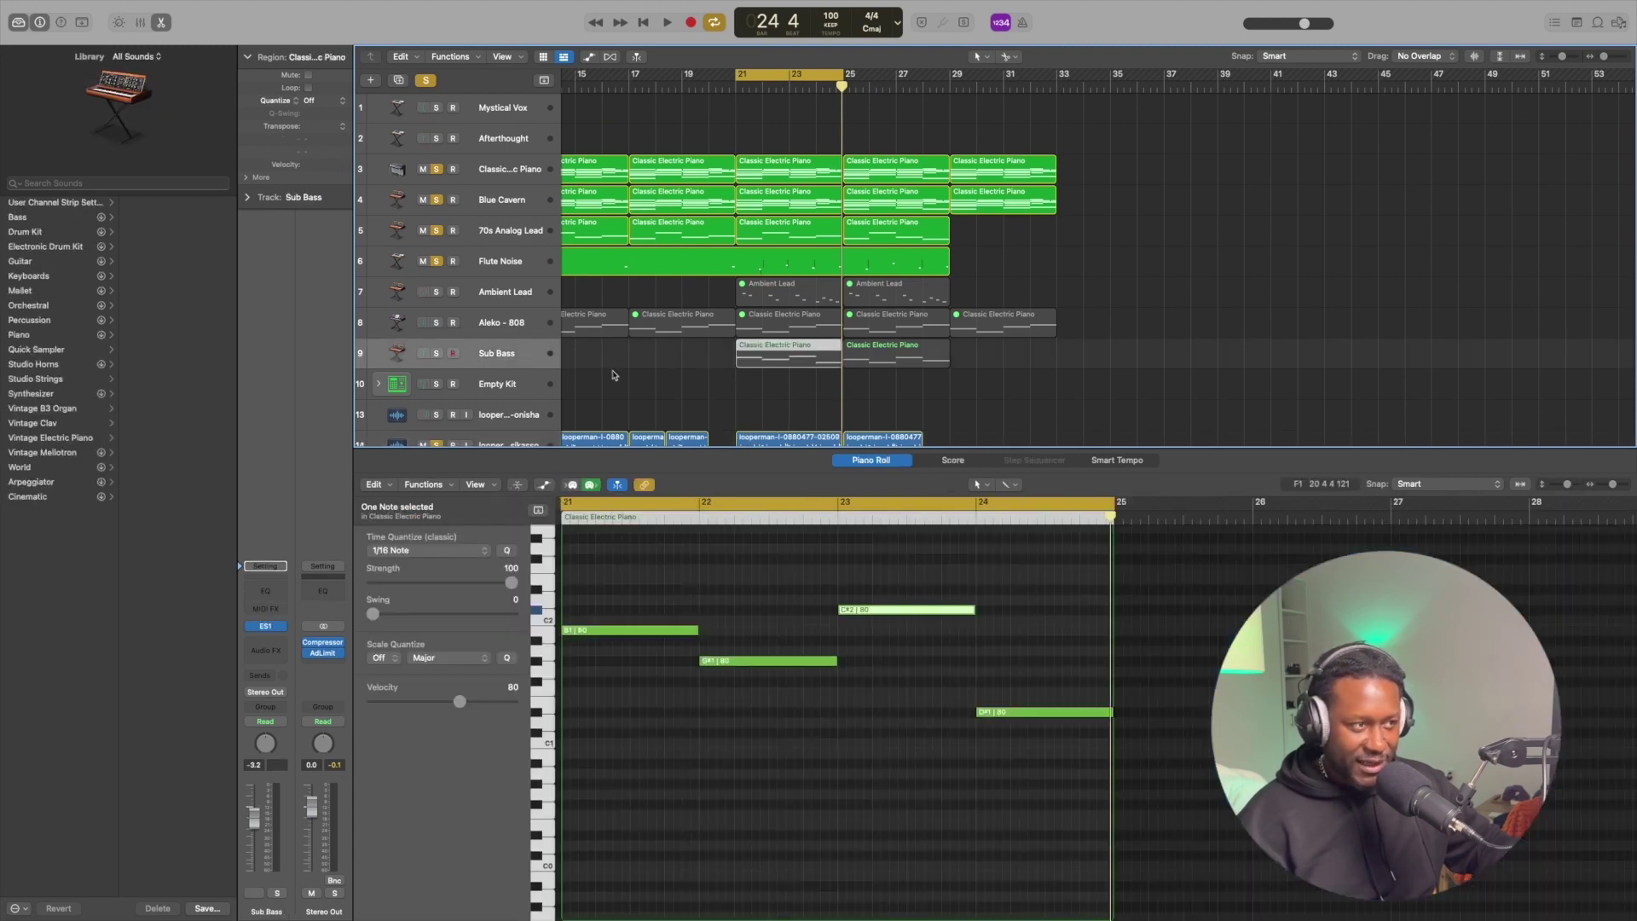
left_click(437, 354)
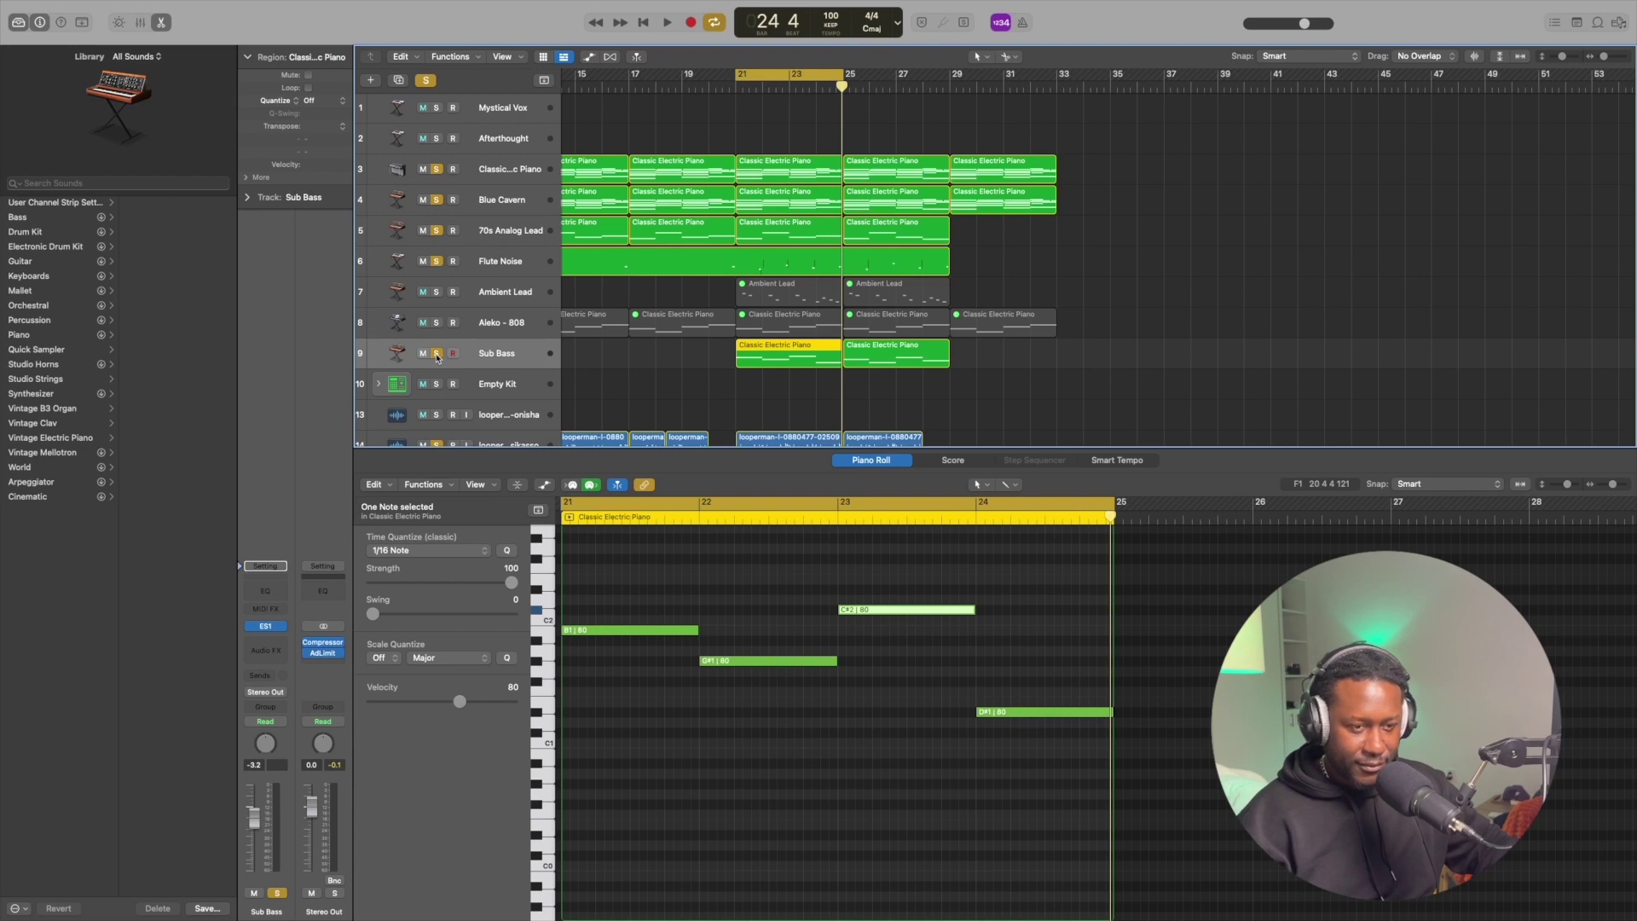
key("space")
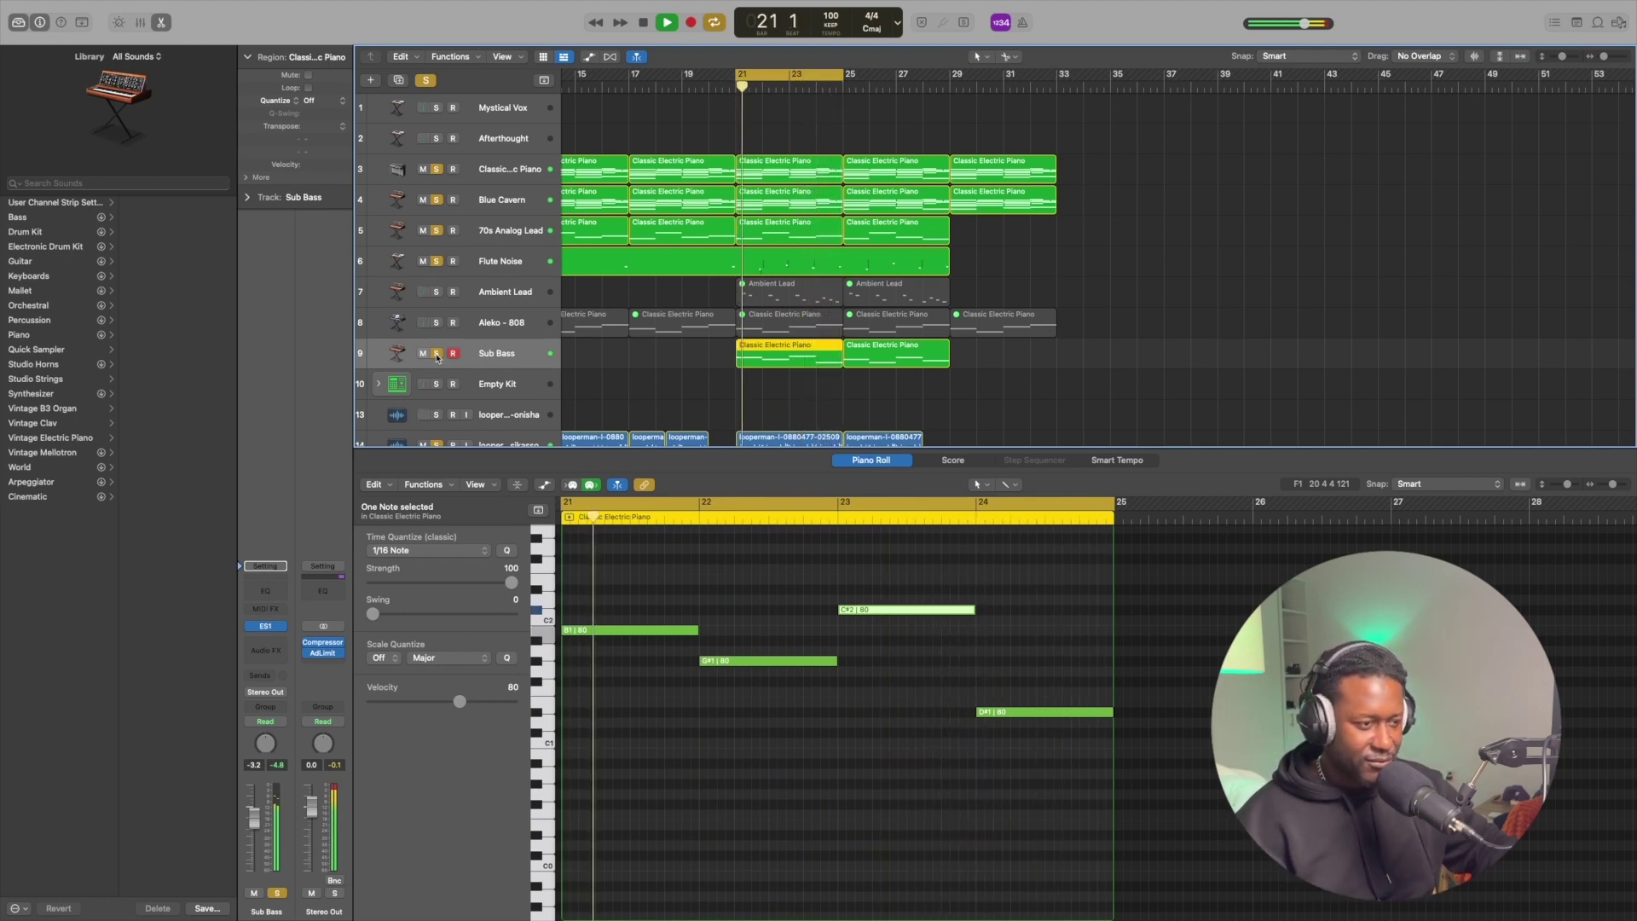
key("space")
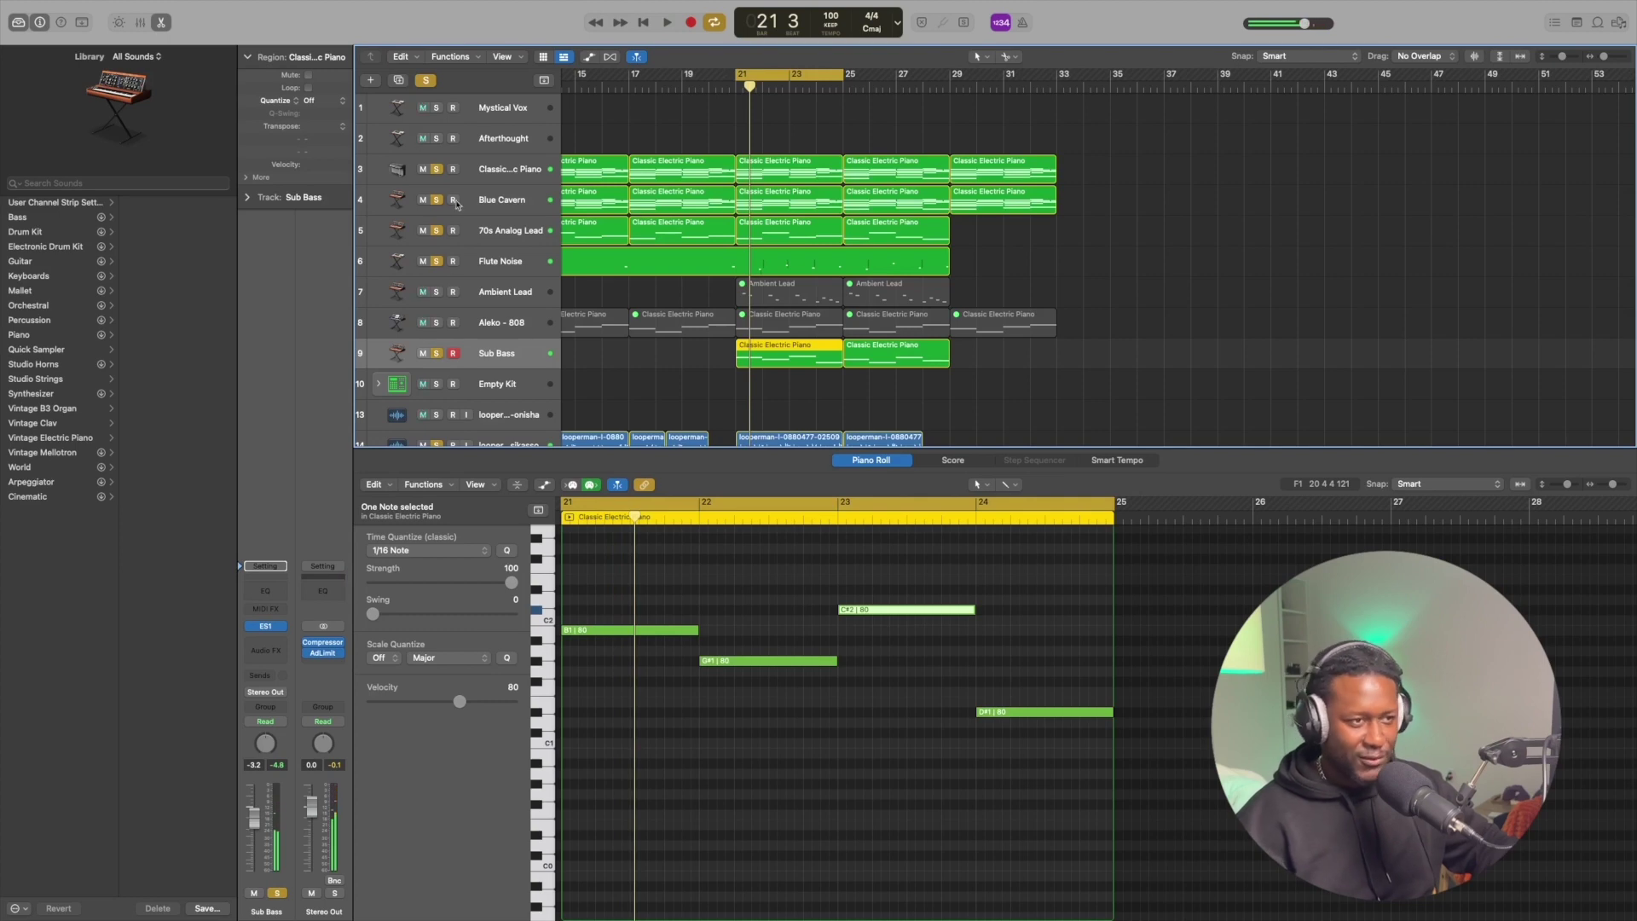
- Move the four-bar cycle range to start at bar 25 and end at bar 29
scroll(800, 337, "down", 10)
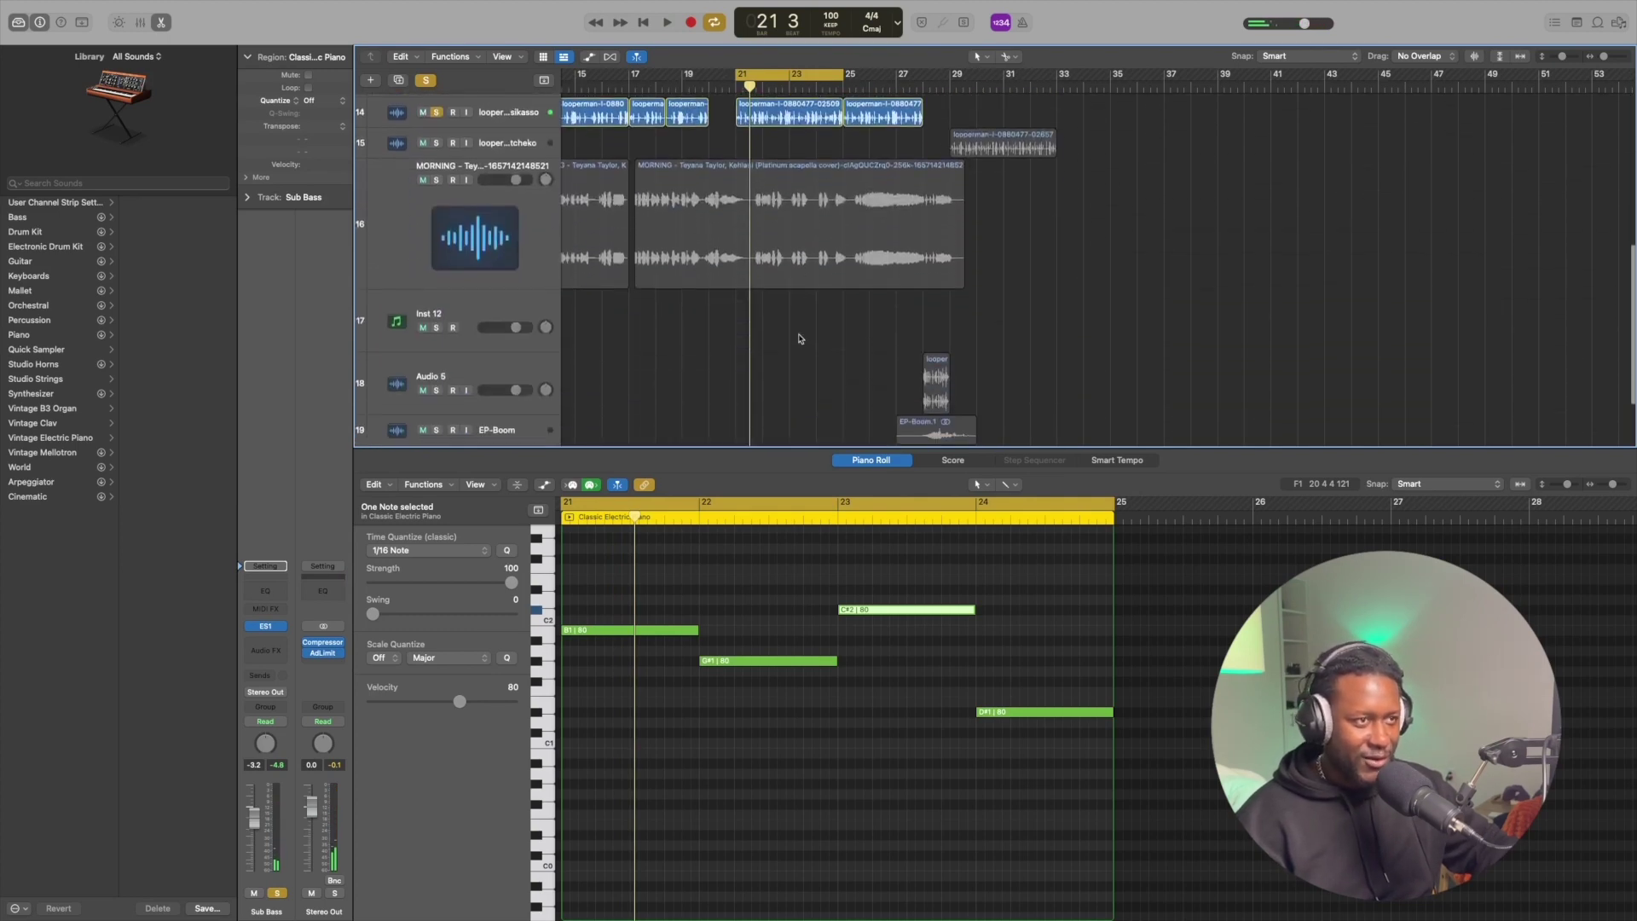
scroll(800, 338, "left", 3)
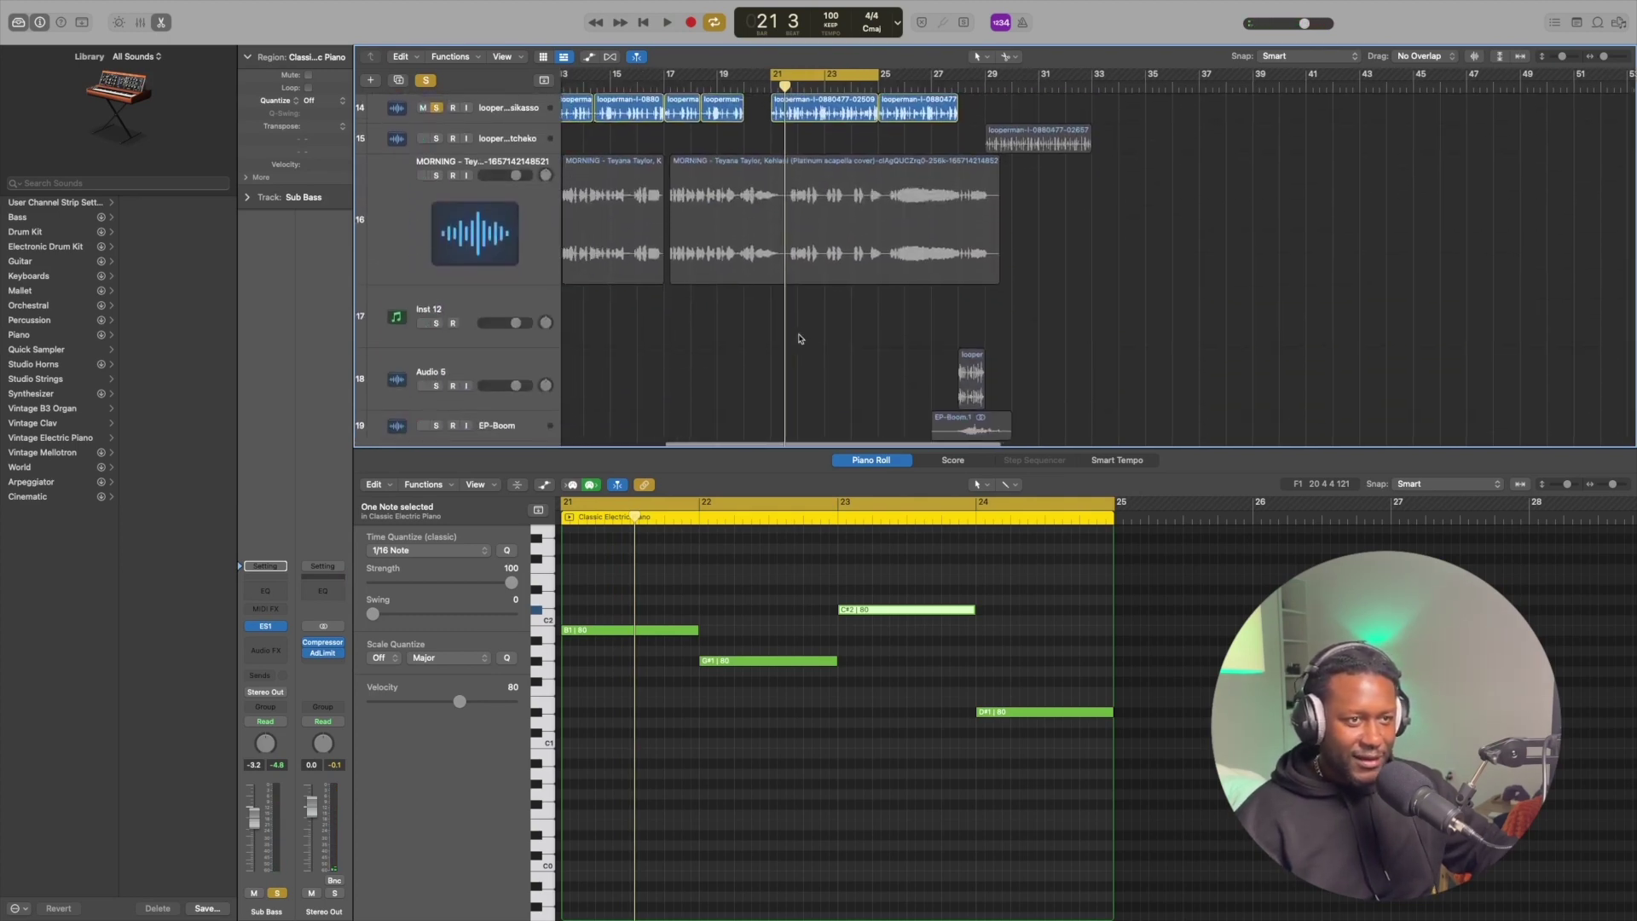
scroll(800, 338, "right", 3)
scroll(828, 290, "up", 5)
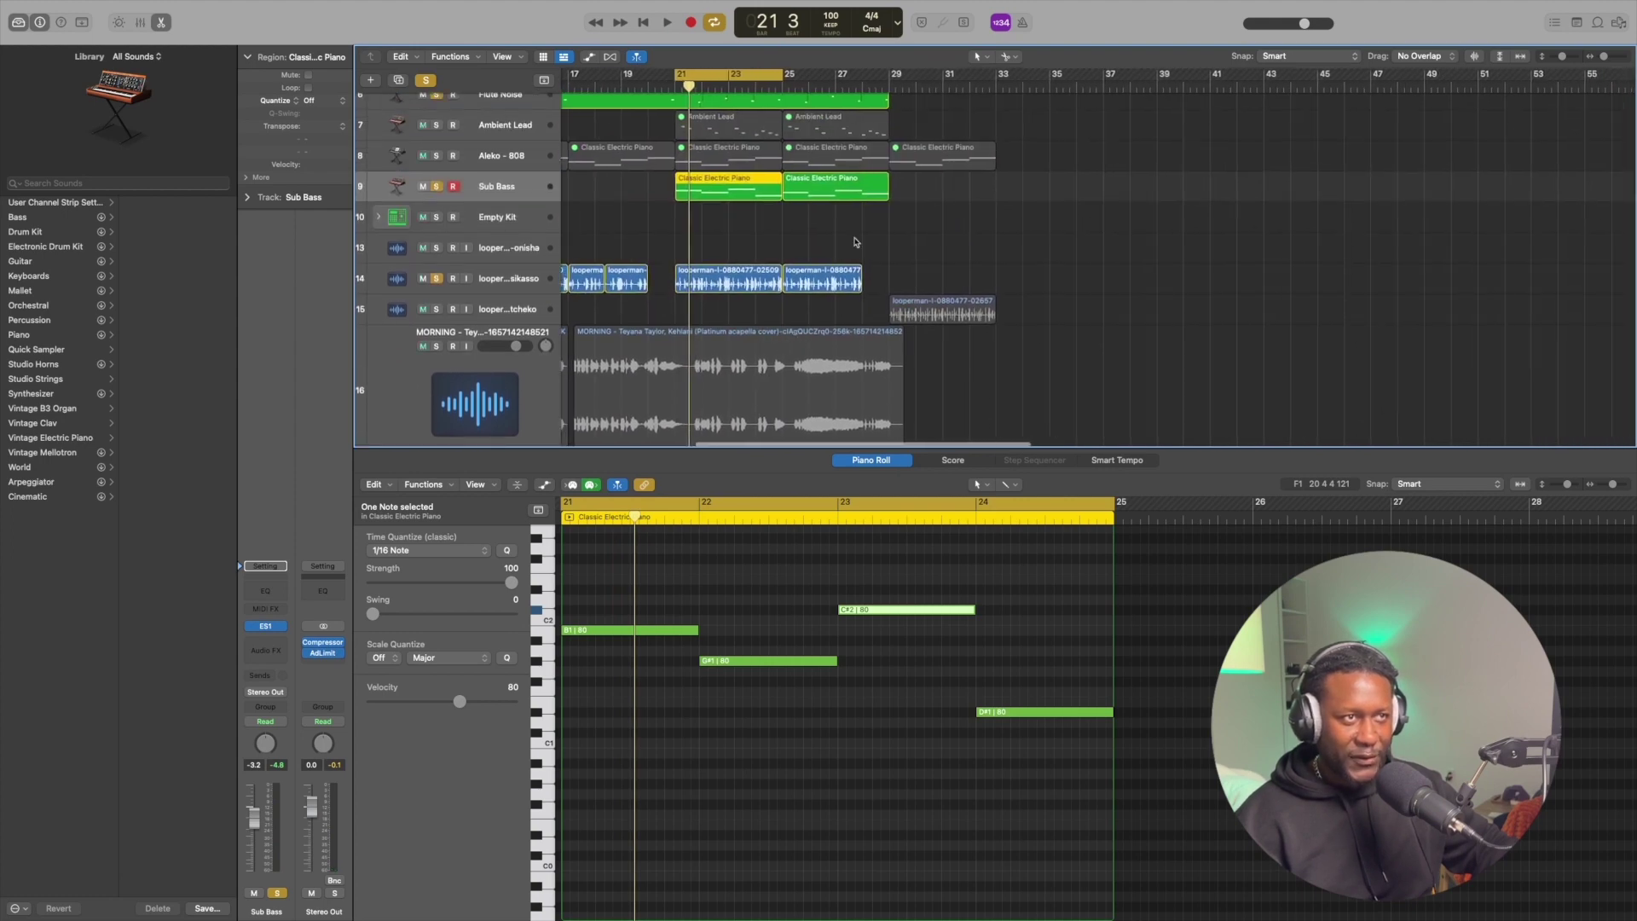
left_click_drag(754, 77, 856, 79)
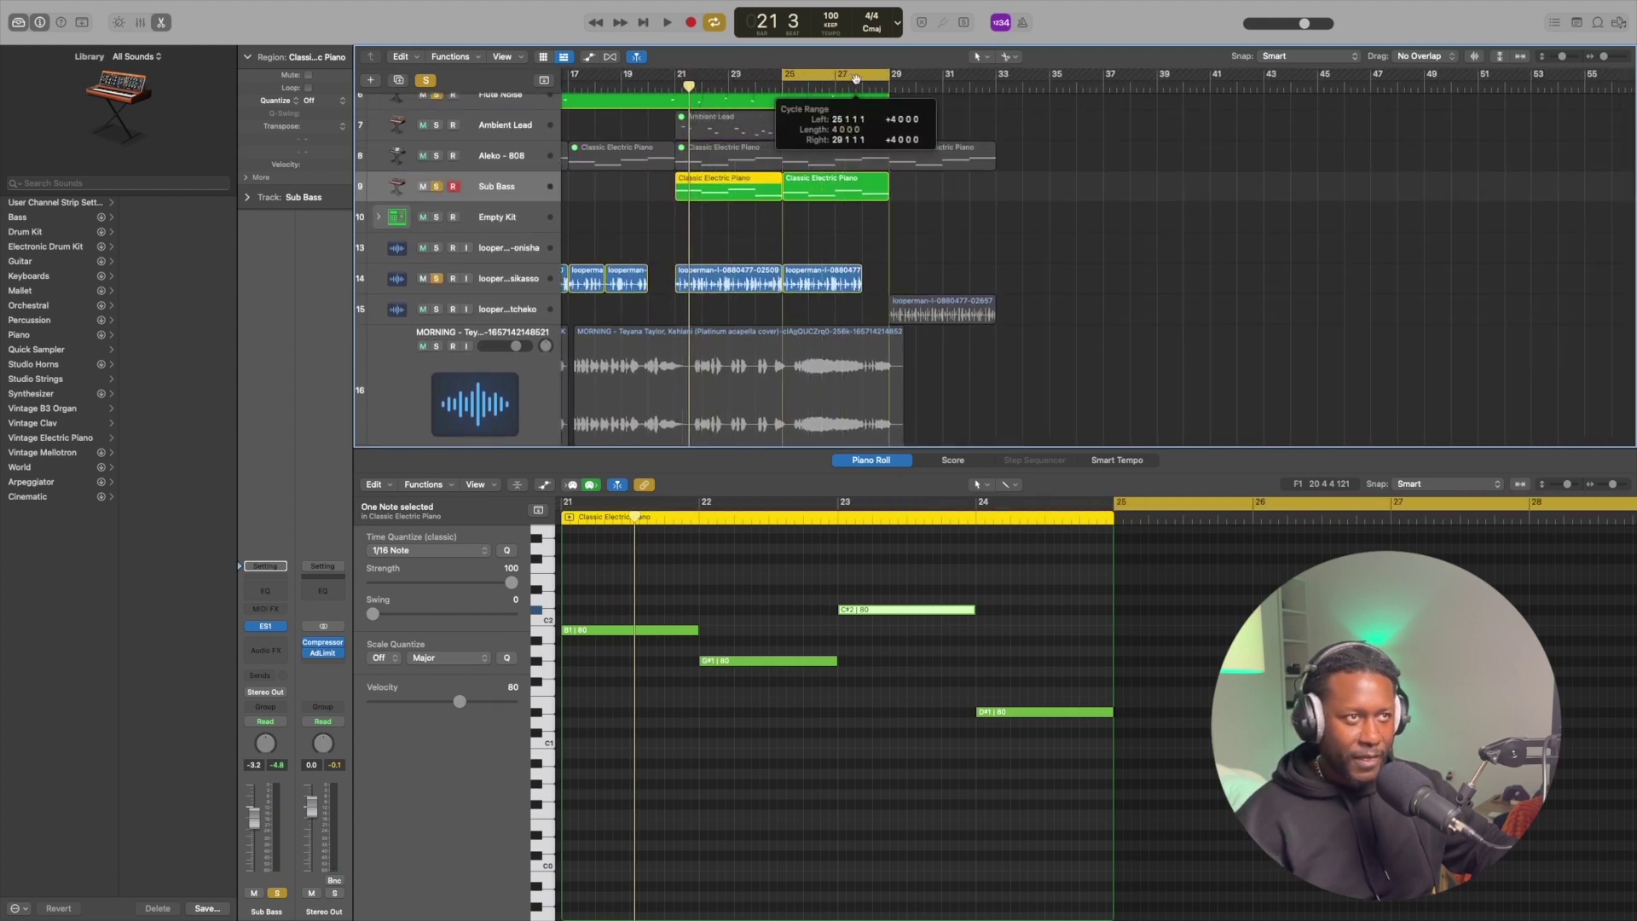
- Solo the Audio 5 and EP-Boom effect tracks with the other layers and play the new cycle section
scroll(857, 79, "down", 8)
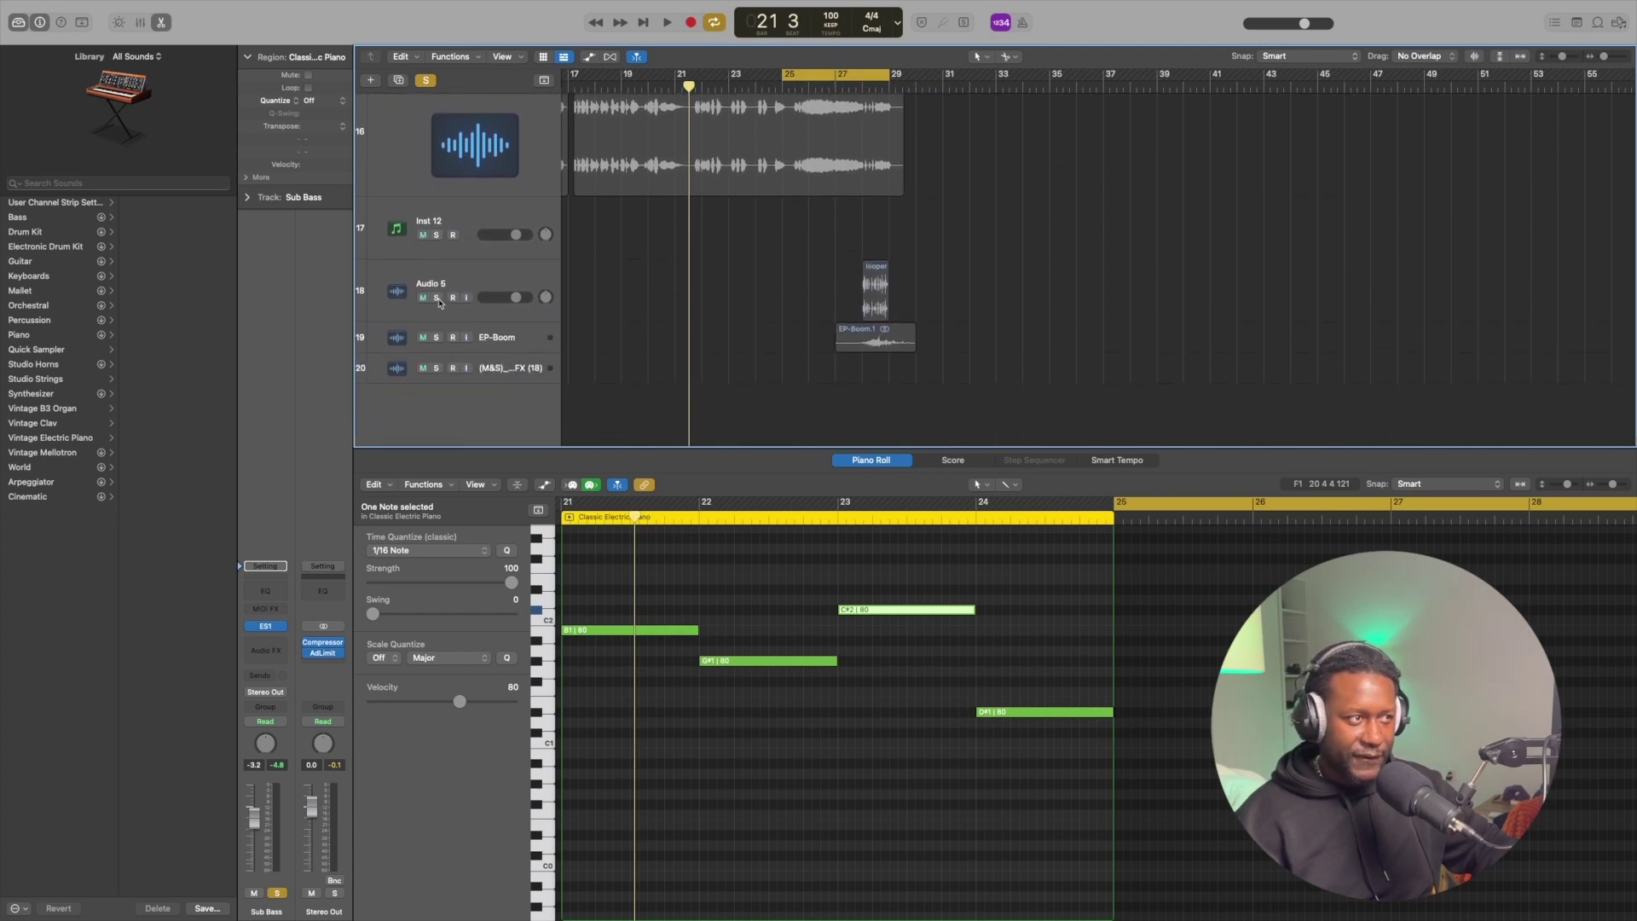
left_click(437, 298)
left_click(436, 337)
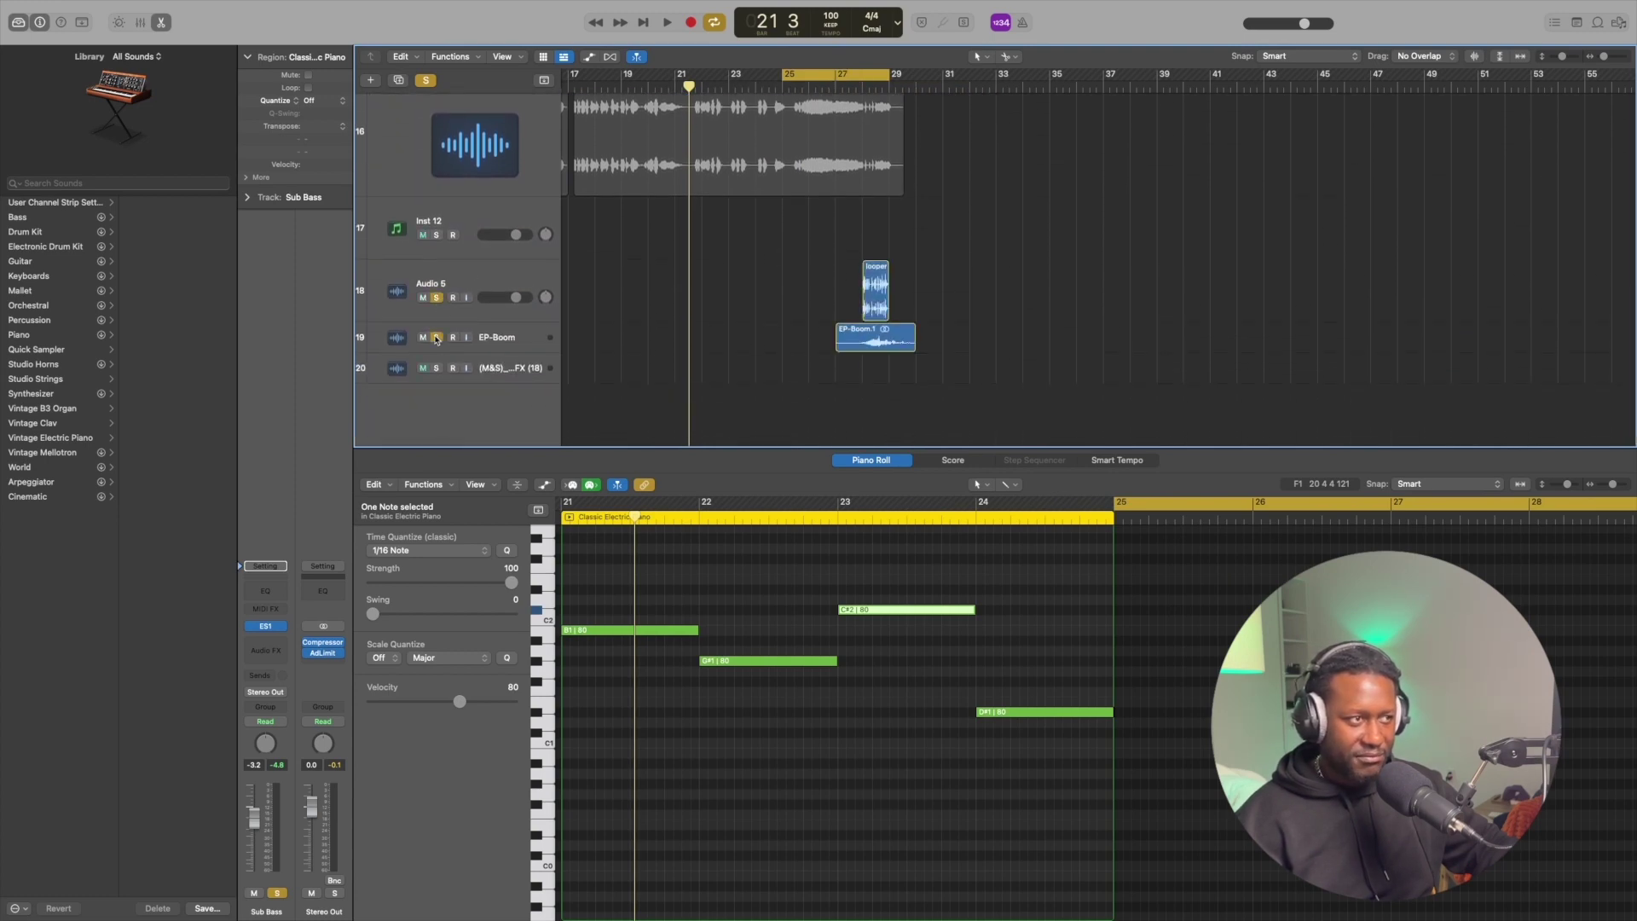
scroll(737, 186, "up", 5)
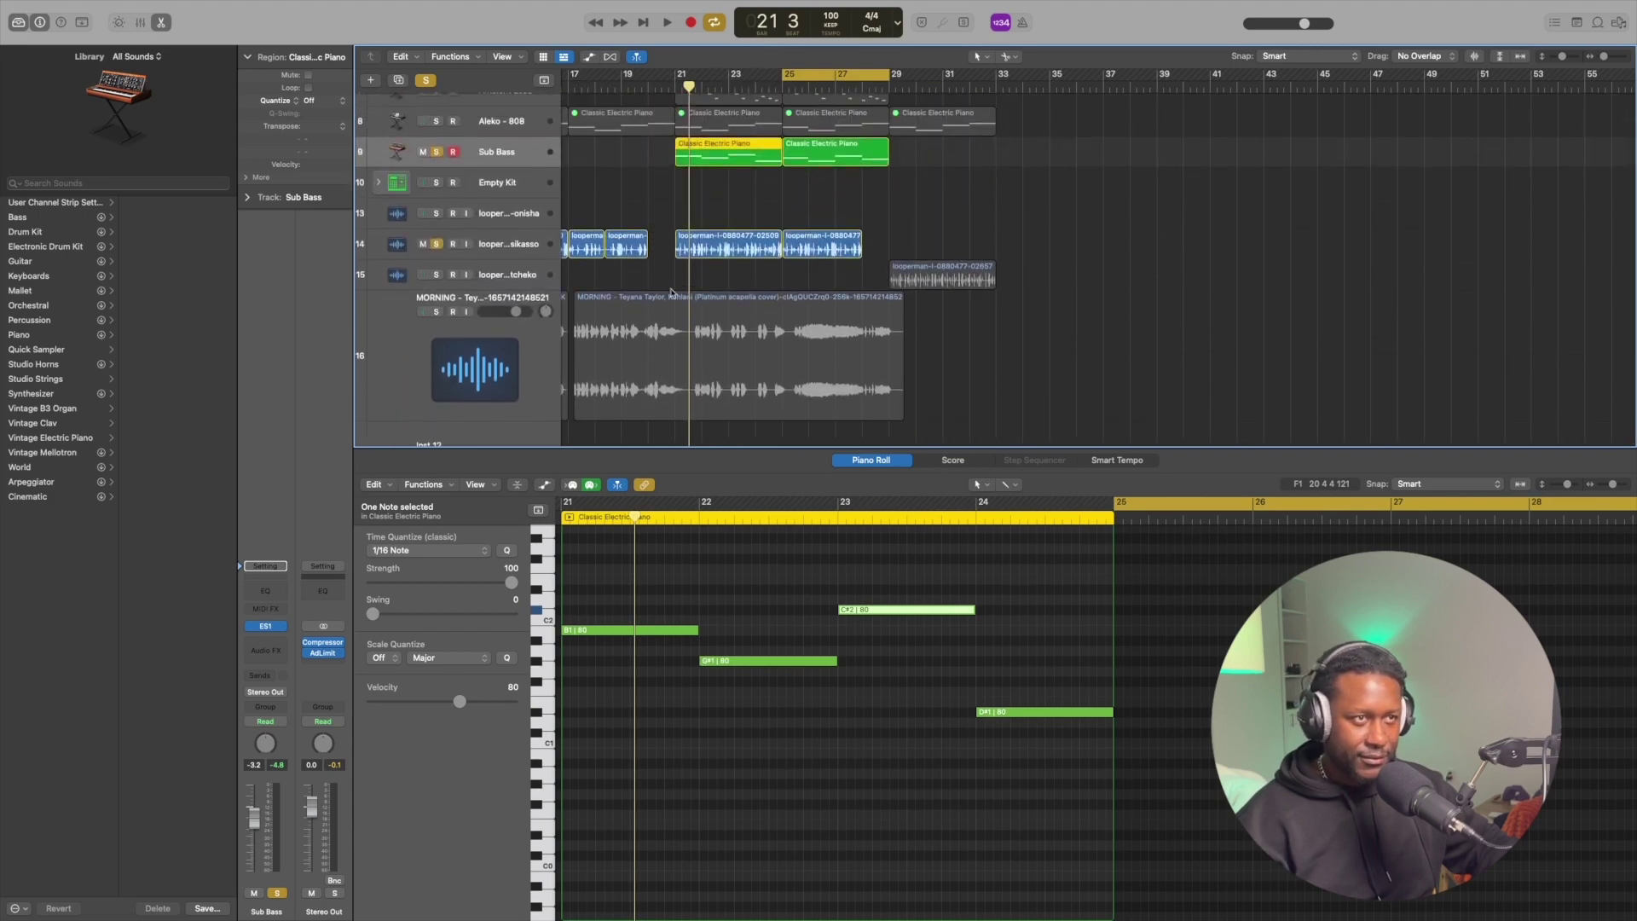
key("space")
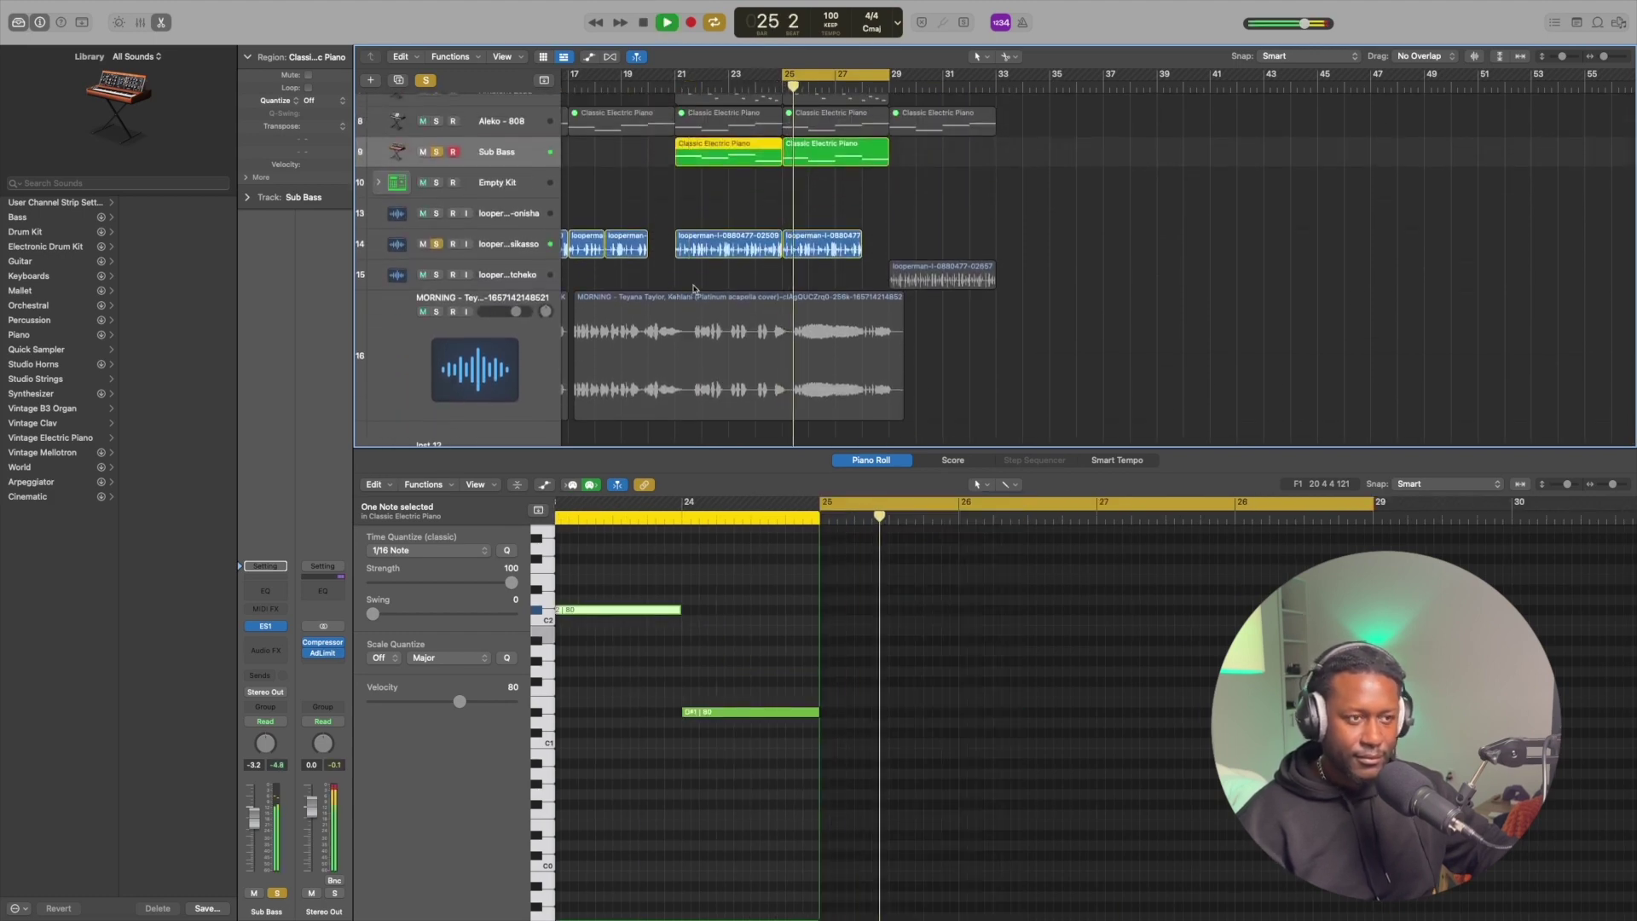
scroll(914, 367, "down", 5)
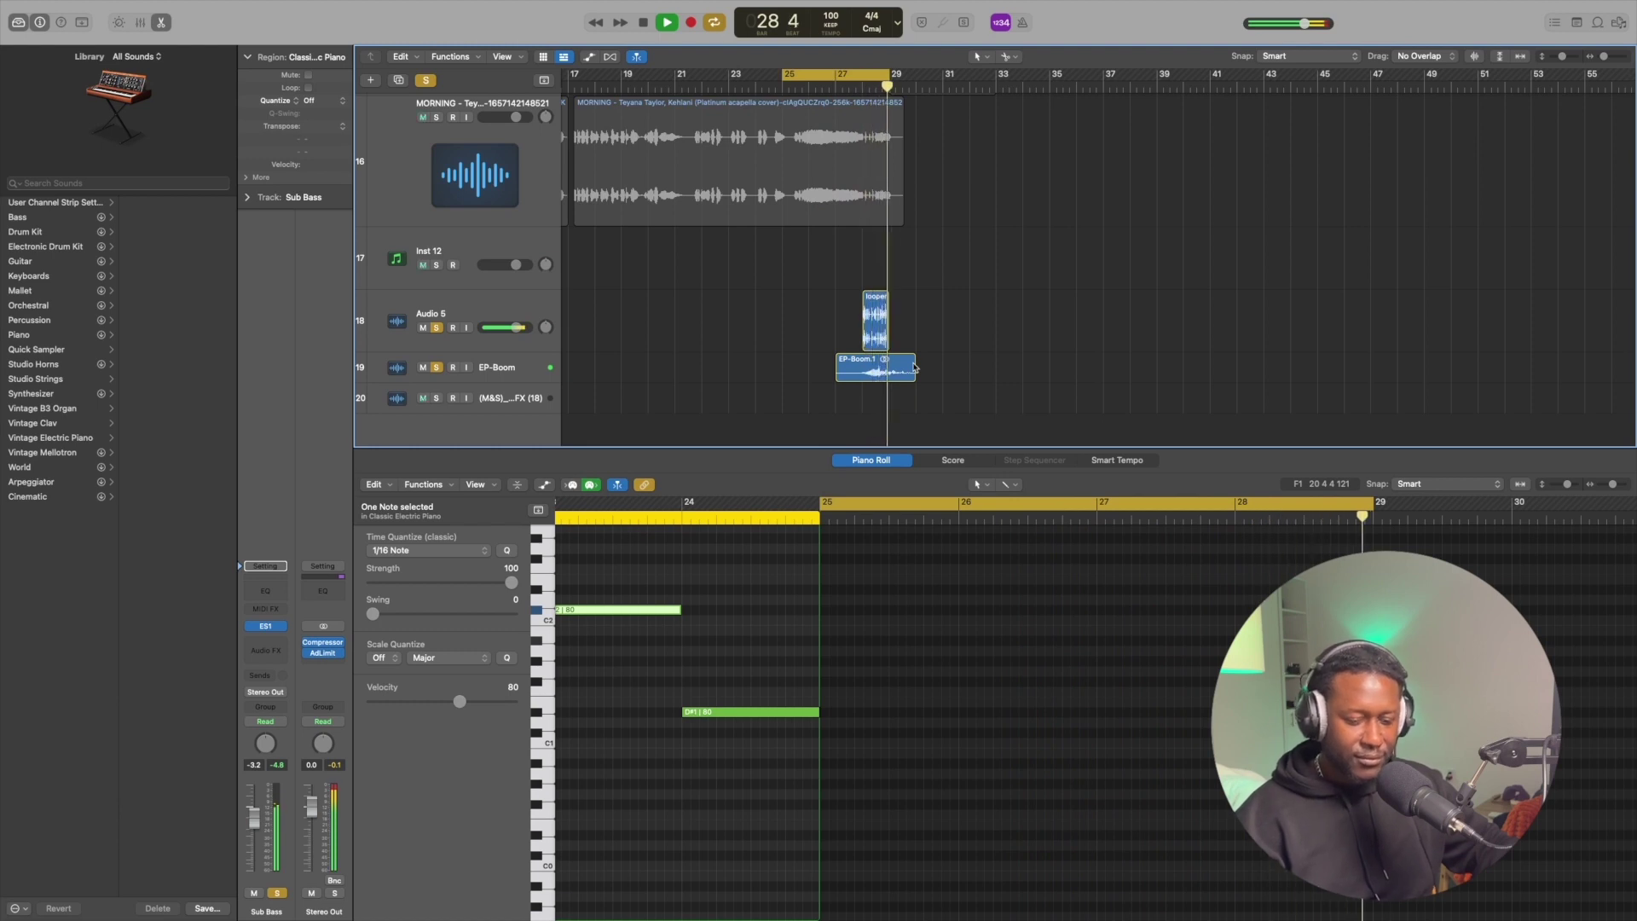
- Stop playback and solo the MORNING acapella vocal track
key("space")
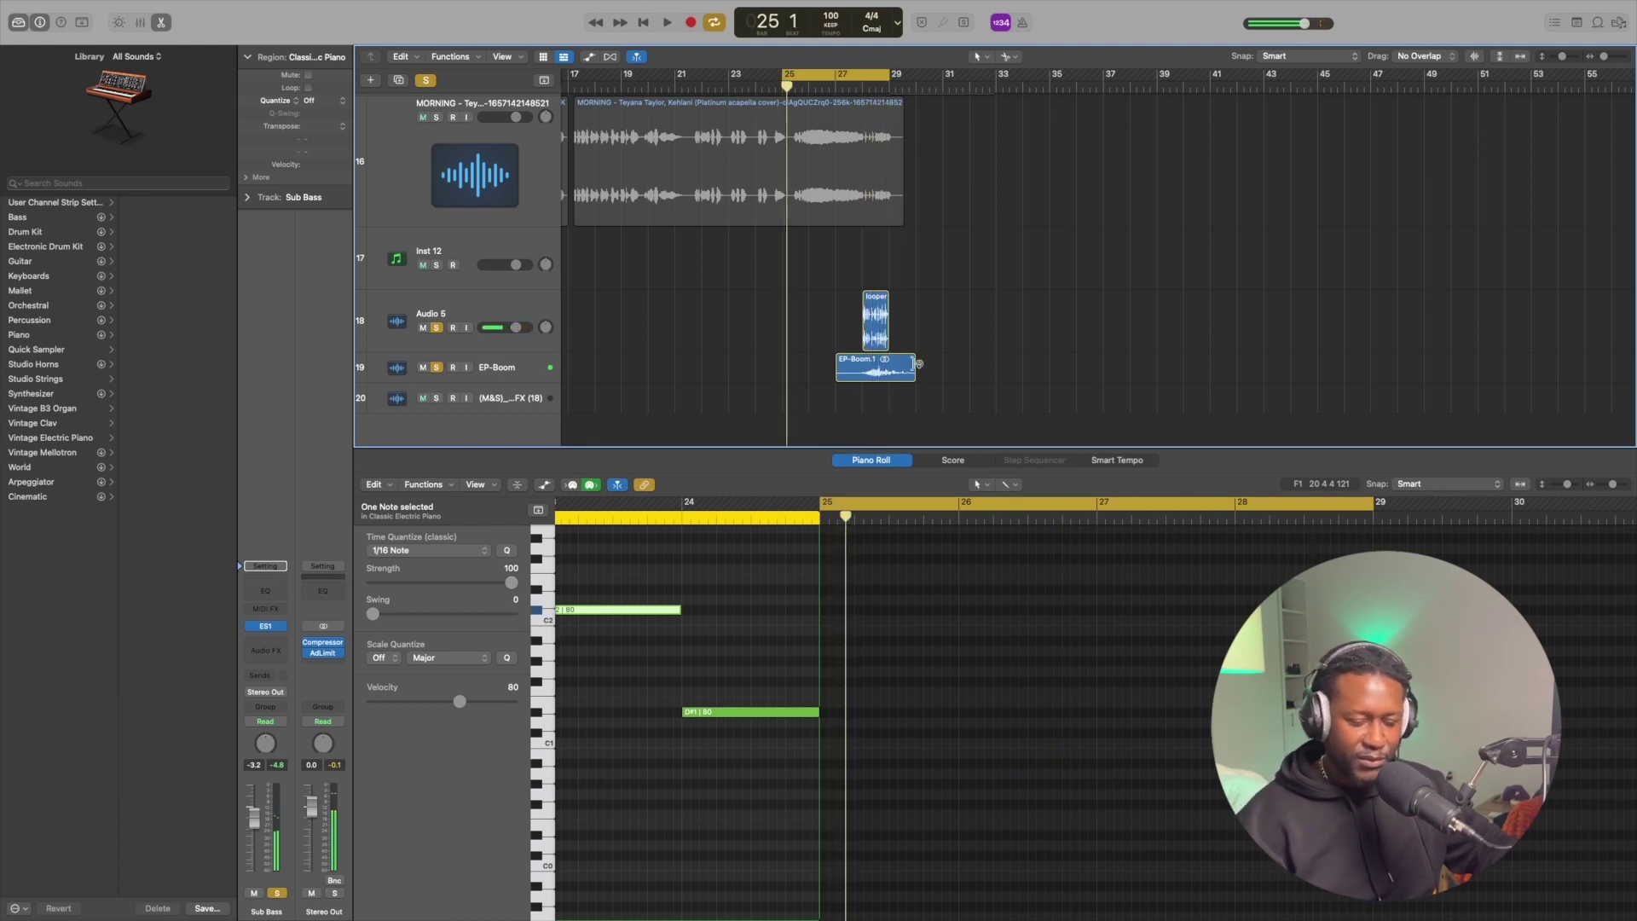
scroll(916, 364, "up", 5)
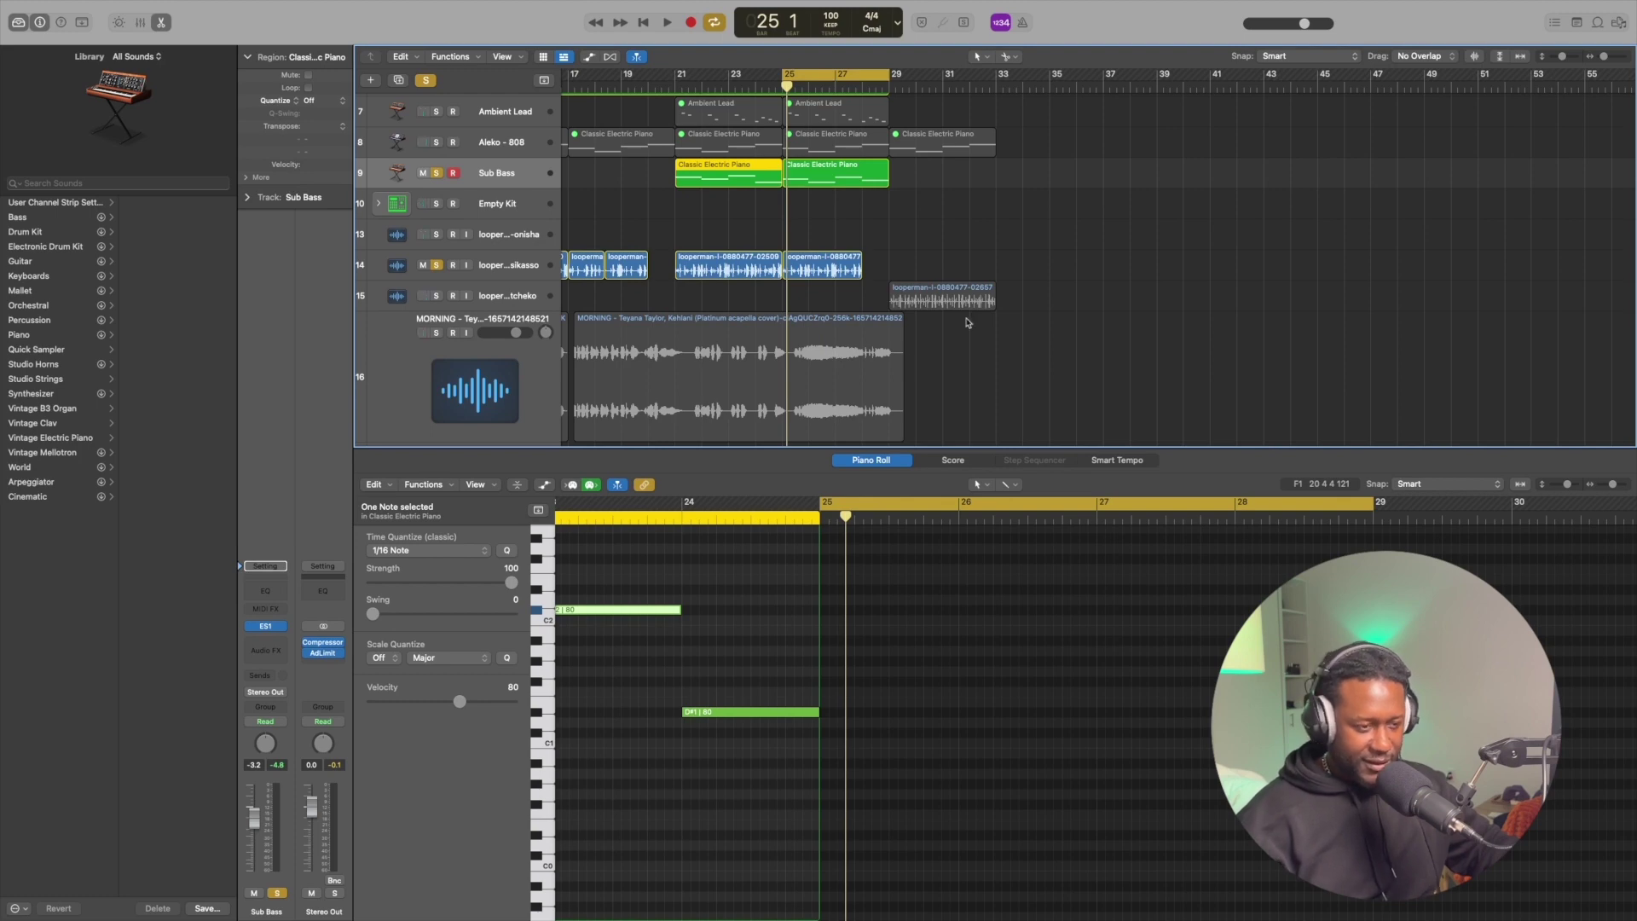
scroll(829, 318, "left", 5)
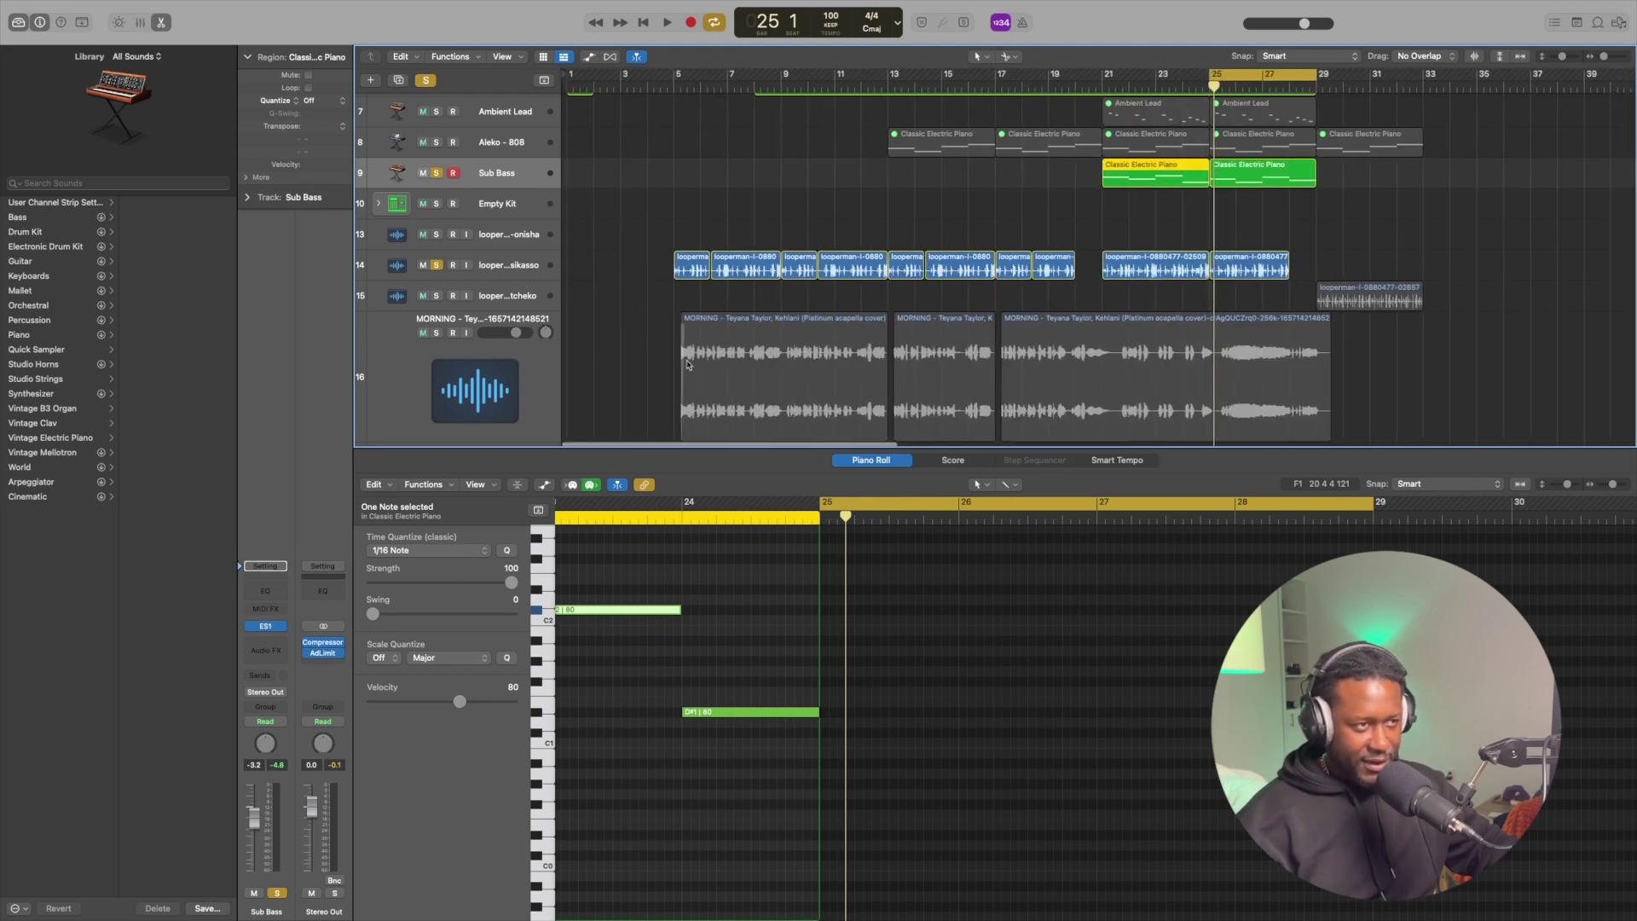
left_click(536, 370)
scroll(536, 369, "down", 3)
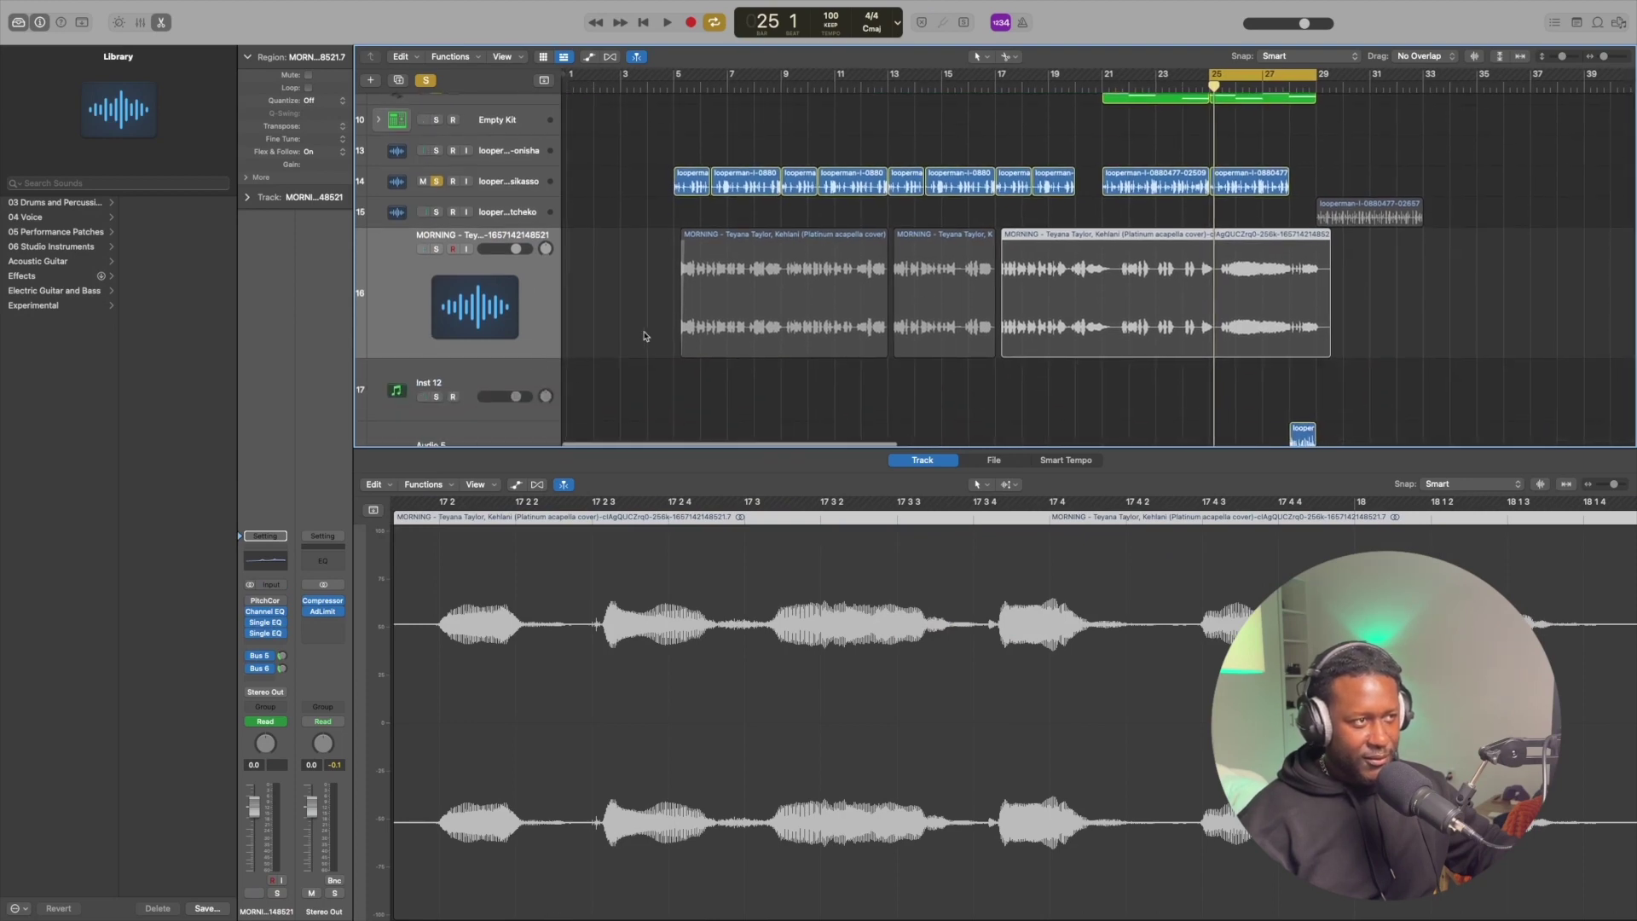
scroll(646, 336, "up", 1)
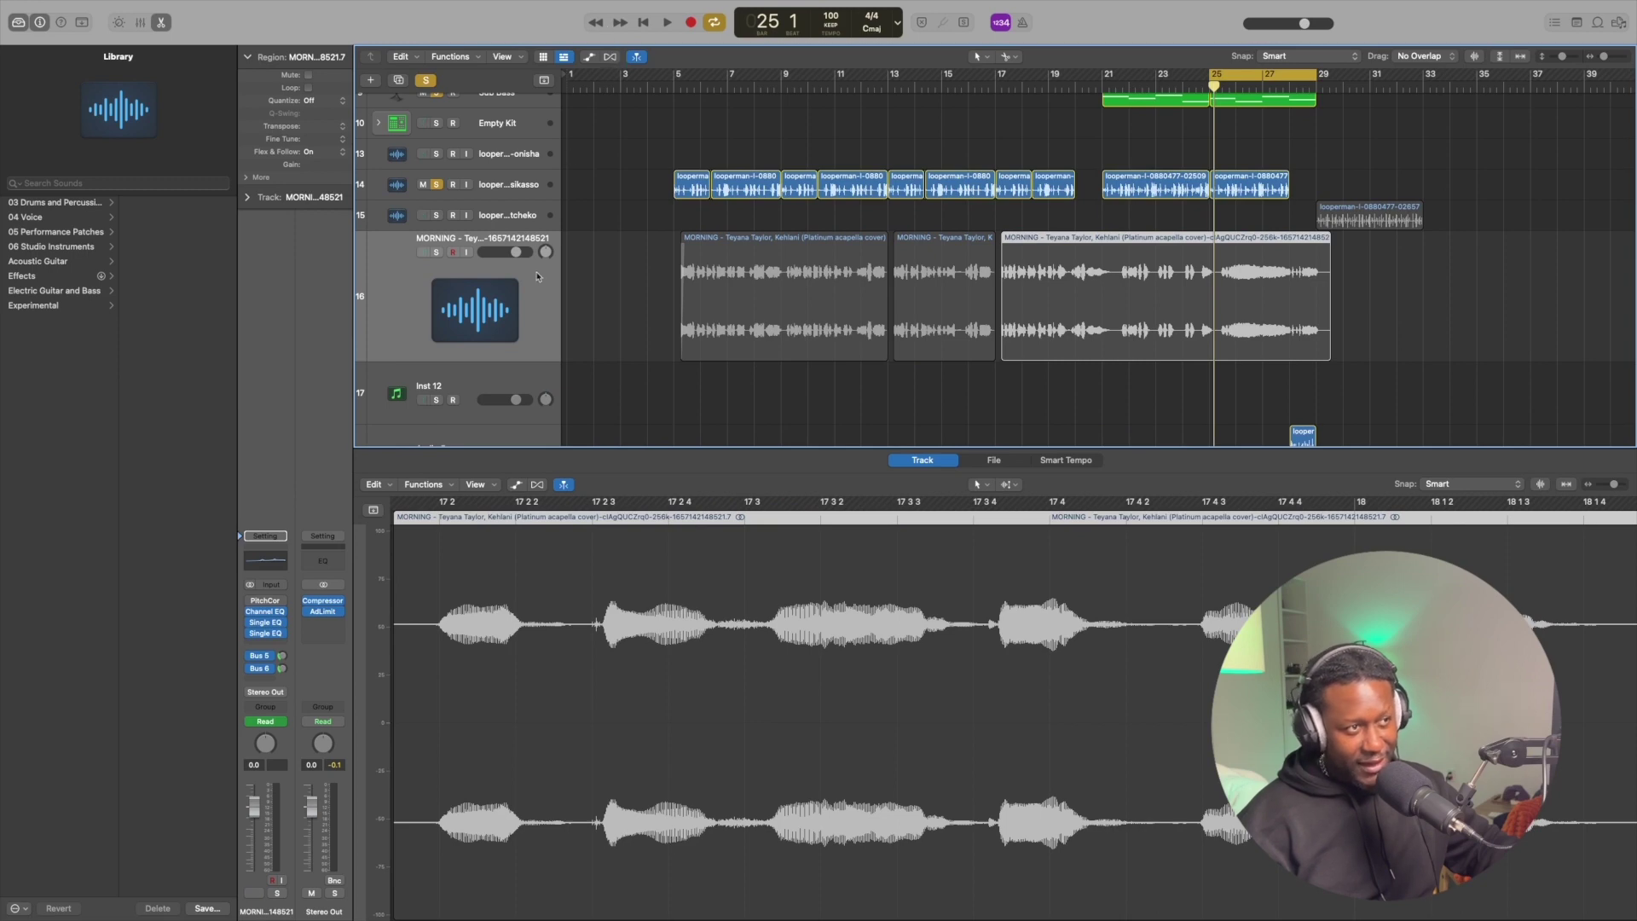
left_click(436, 252)
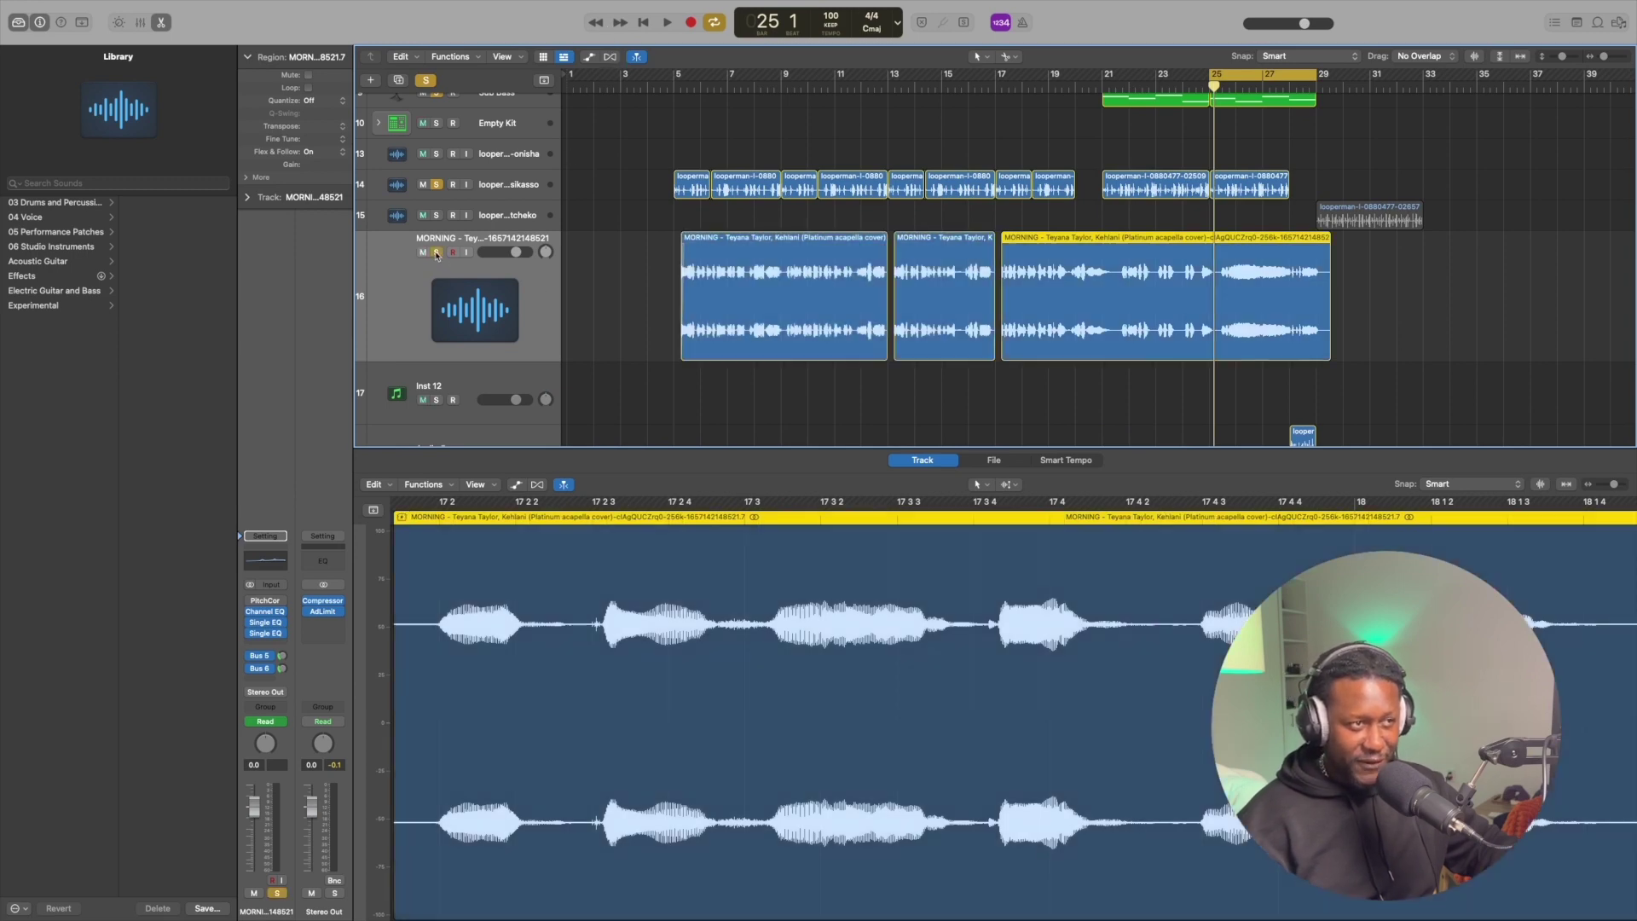
- Show Flex view and examine the flex markers and timing edits across the MORNING acapella regions
left_click(609, 57)
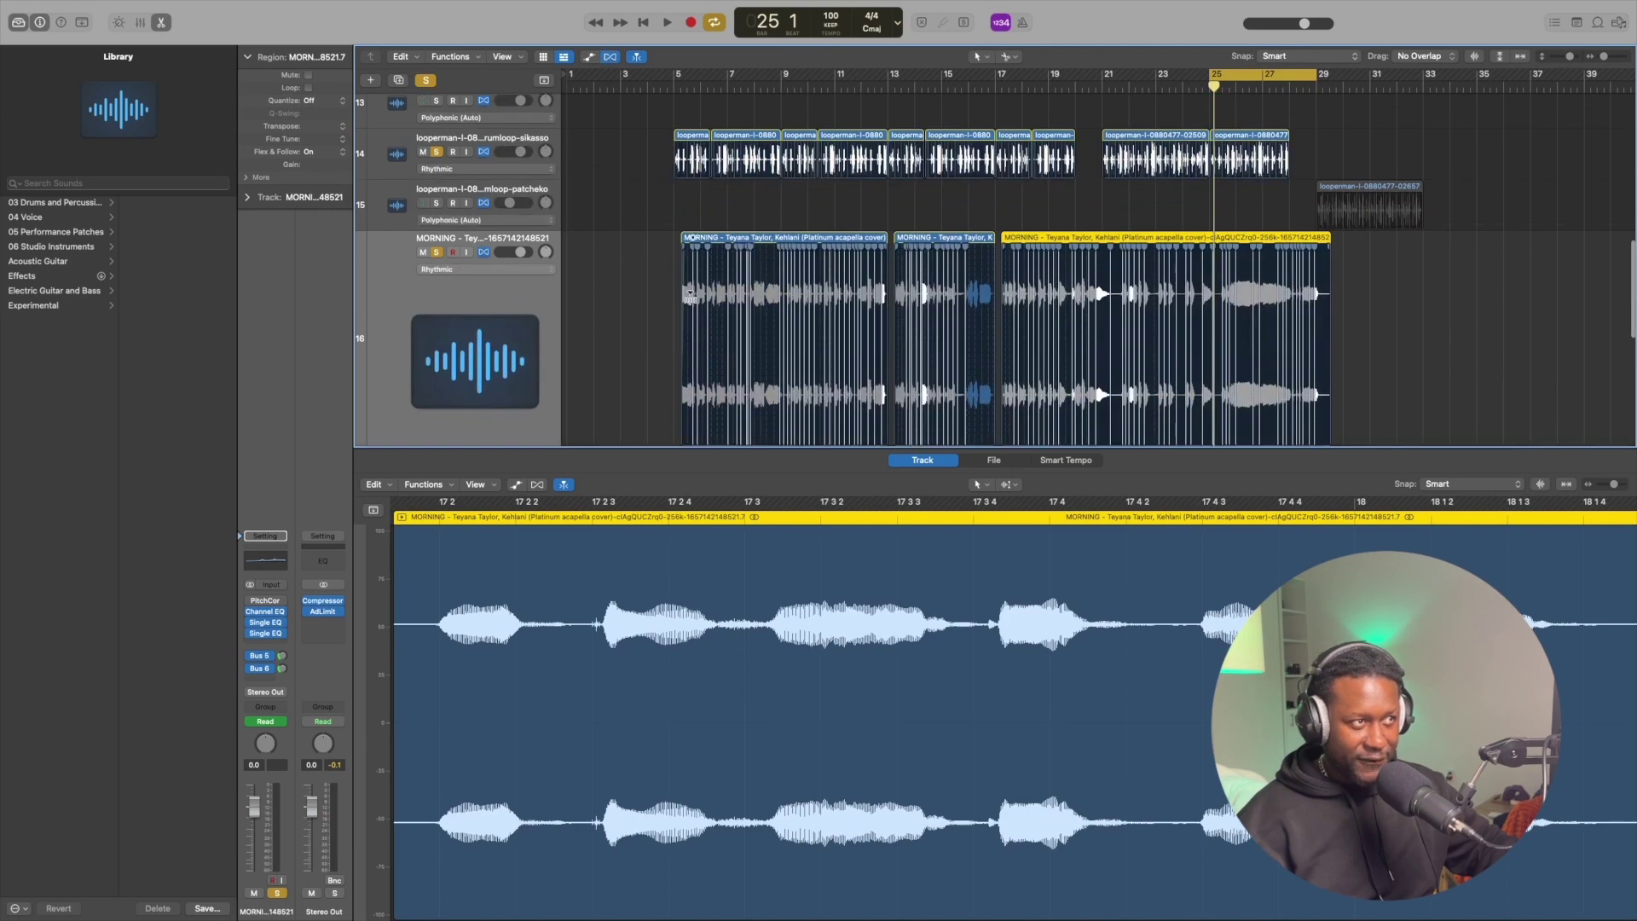
scroll(690, 294, "up", 5)
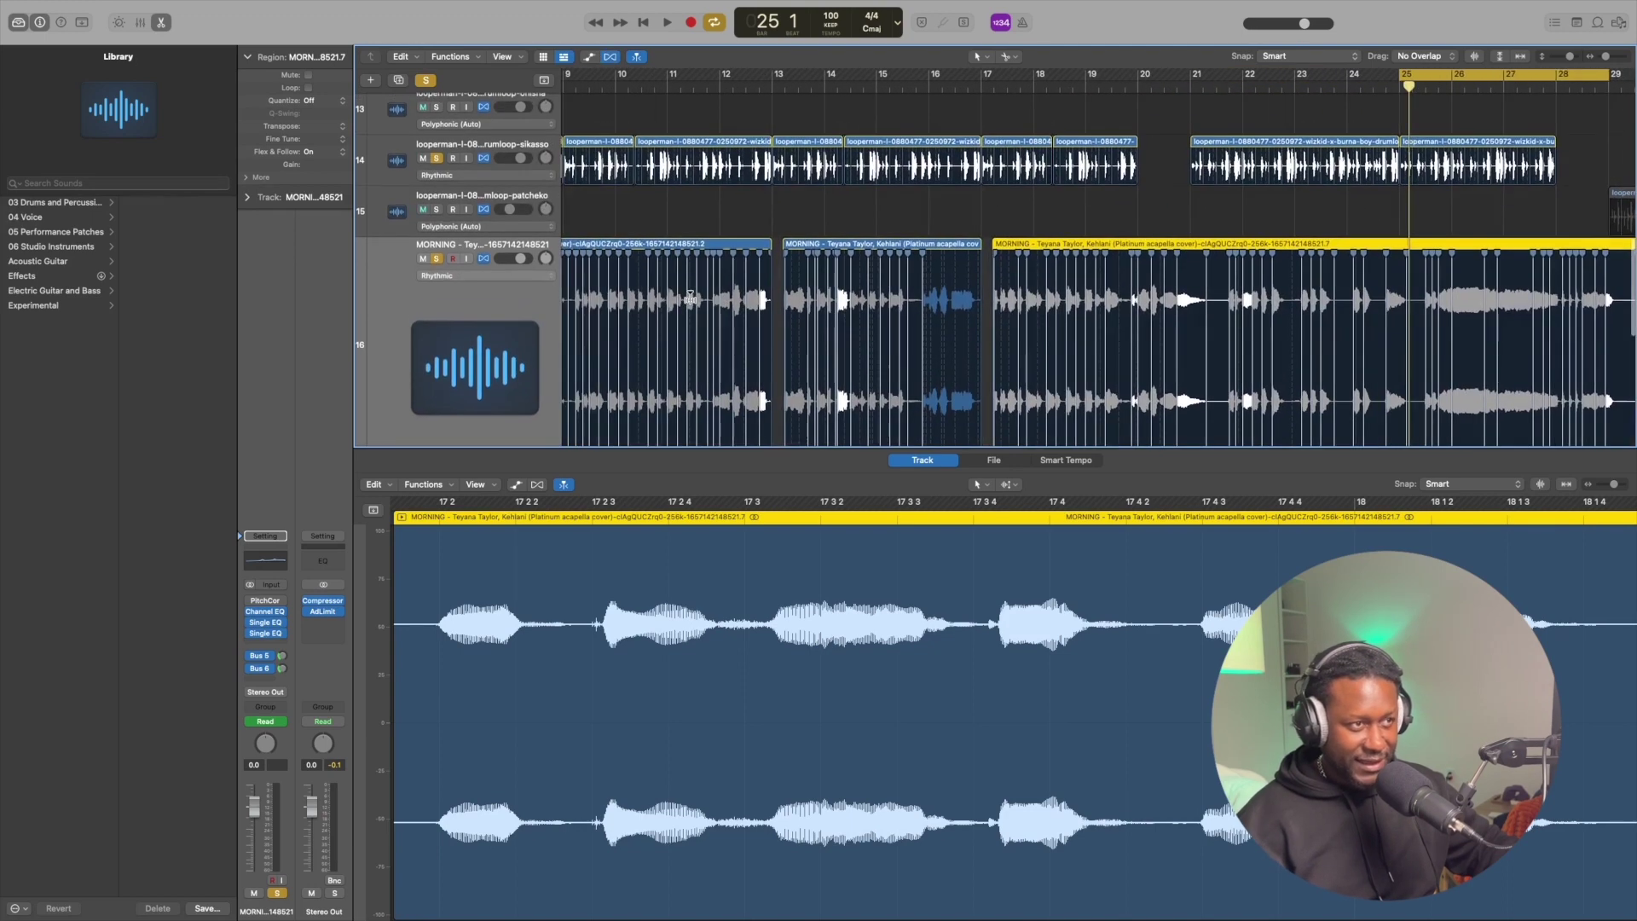
scroll(690, 297, "up", 6)
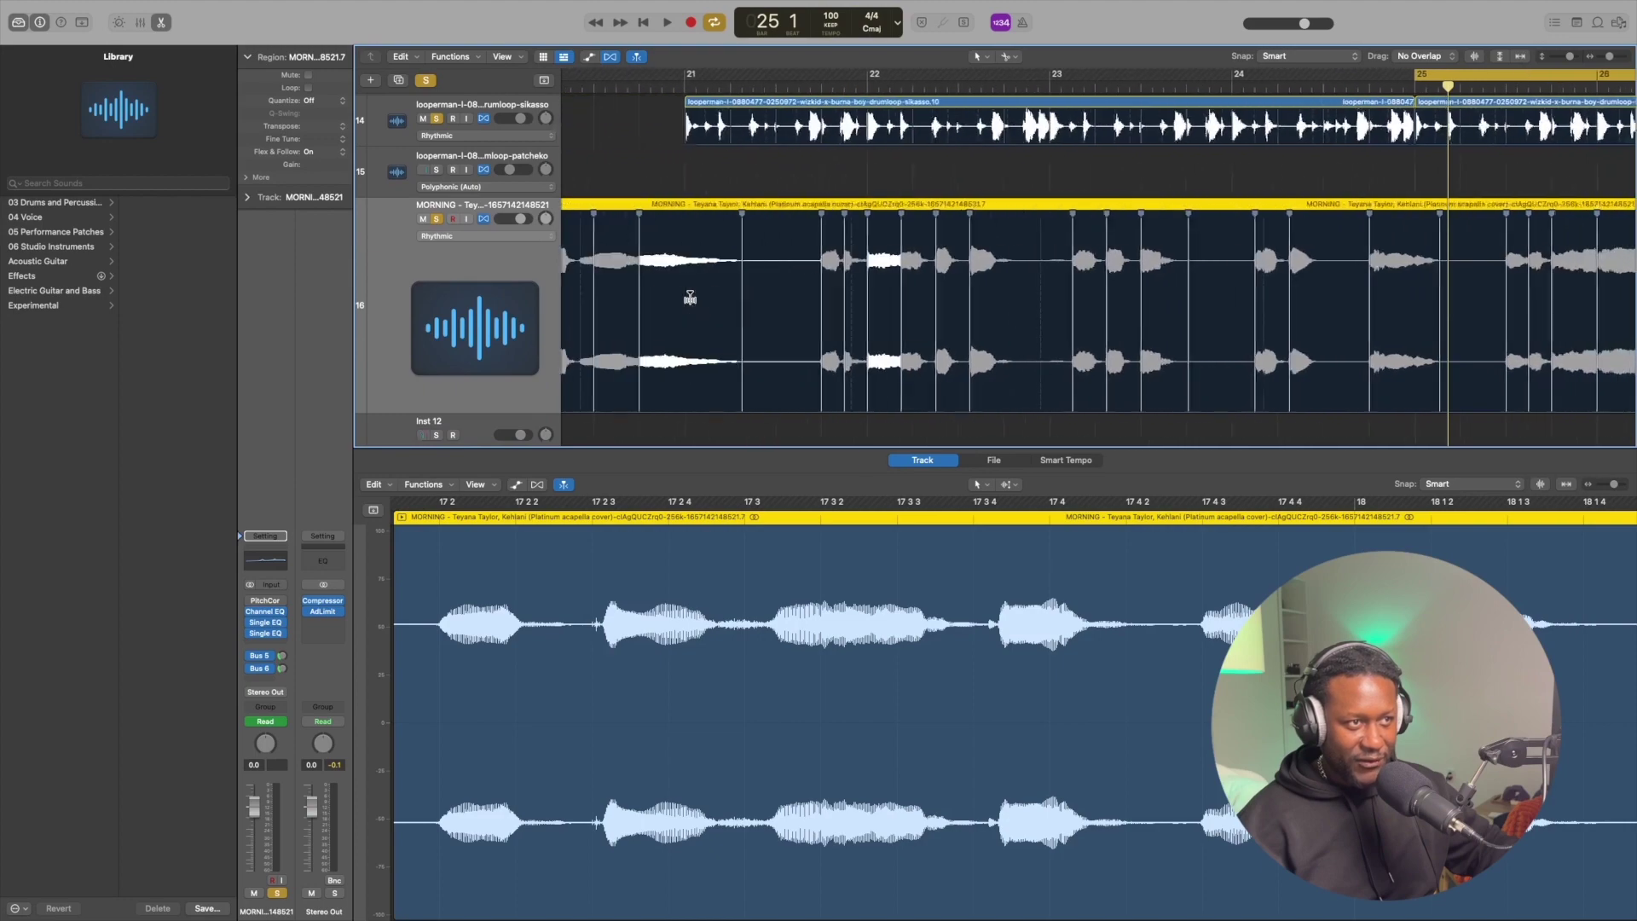
scroll(690, 297, "left", 15)
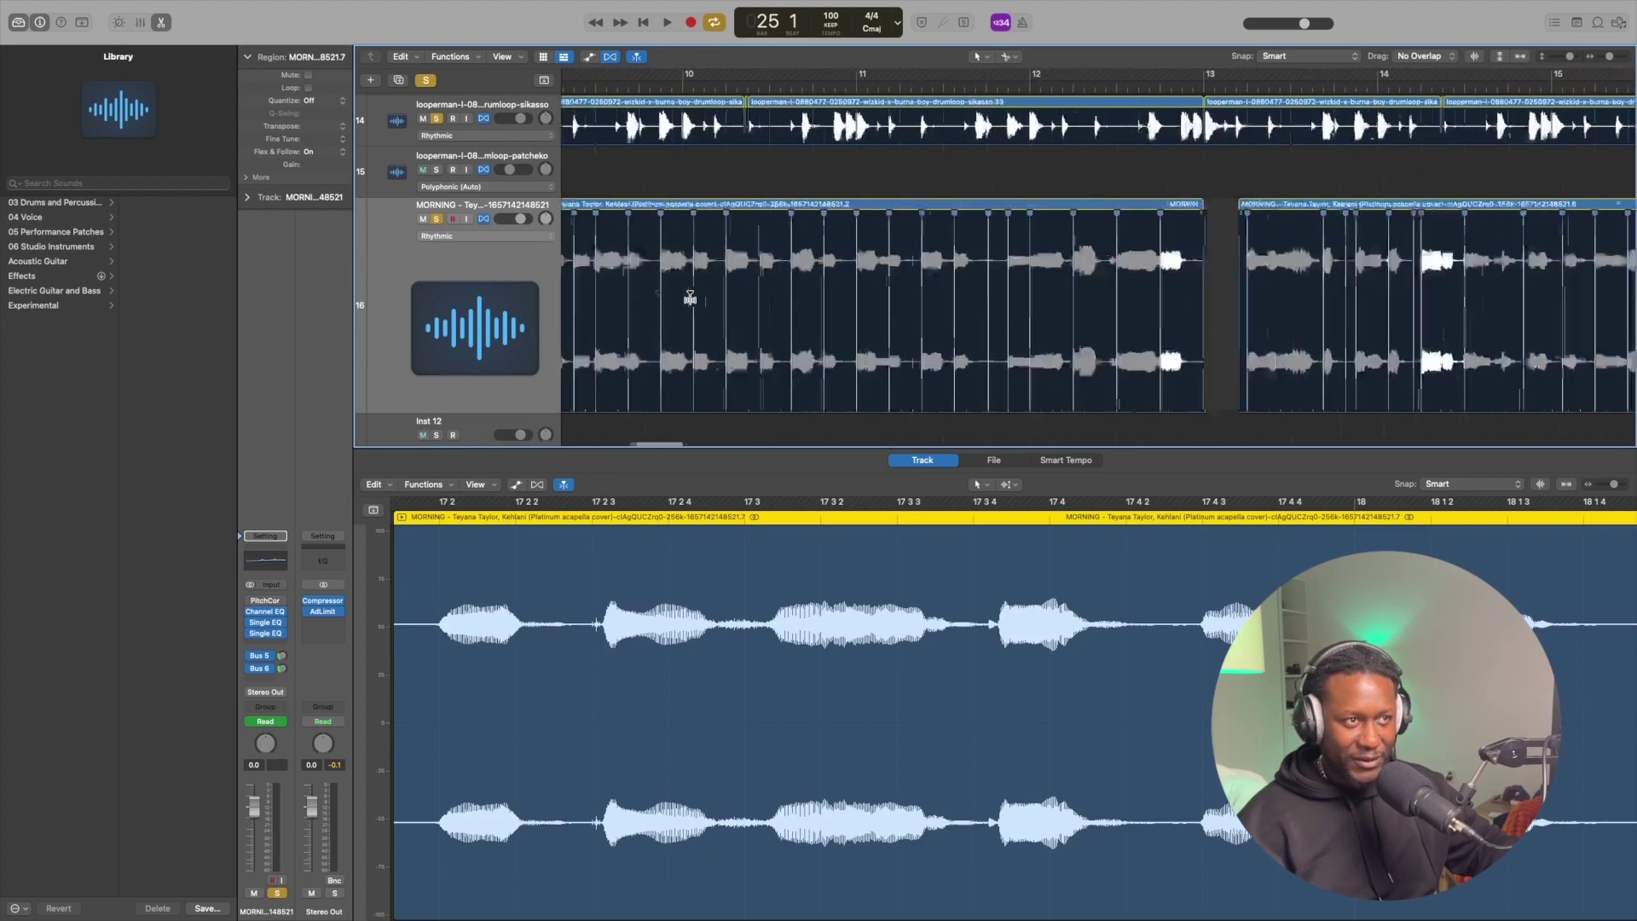
scroll(690, 298, "left", 5)
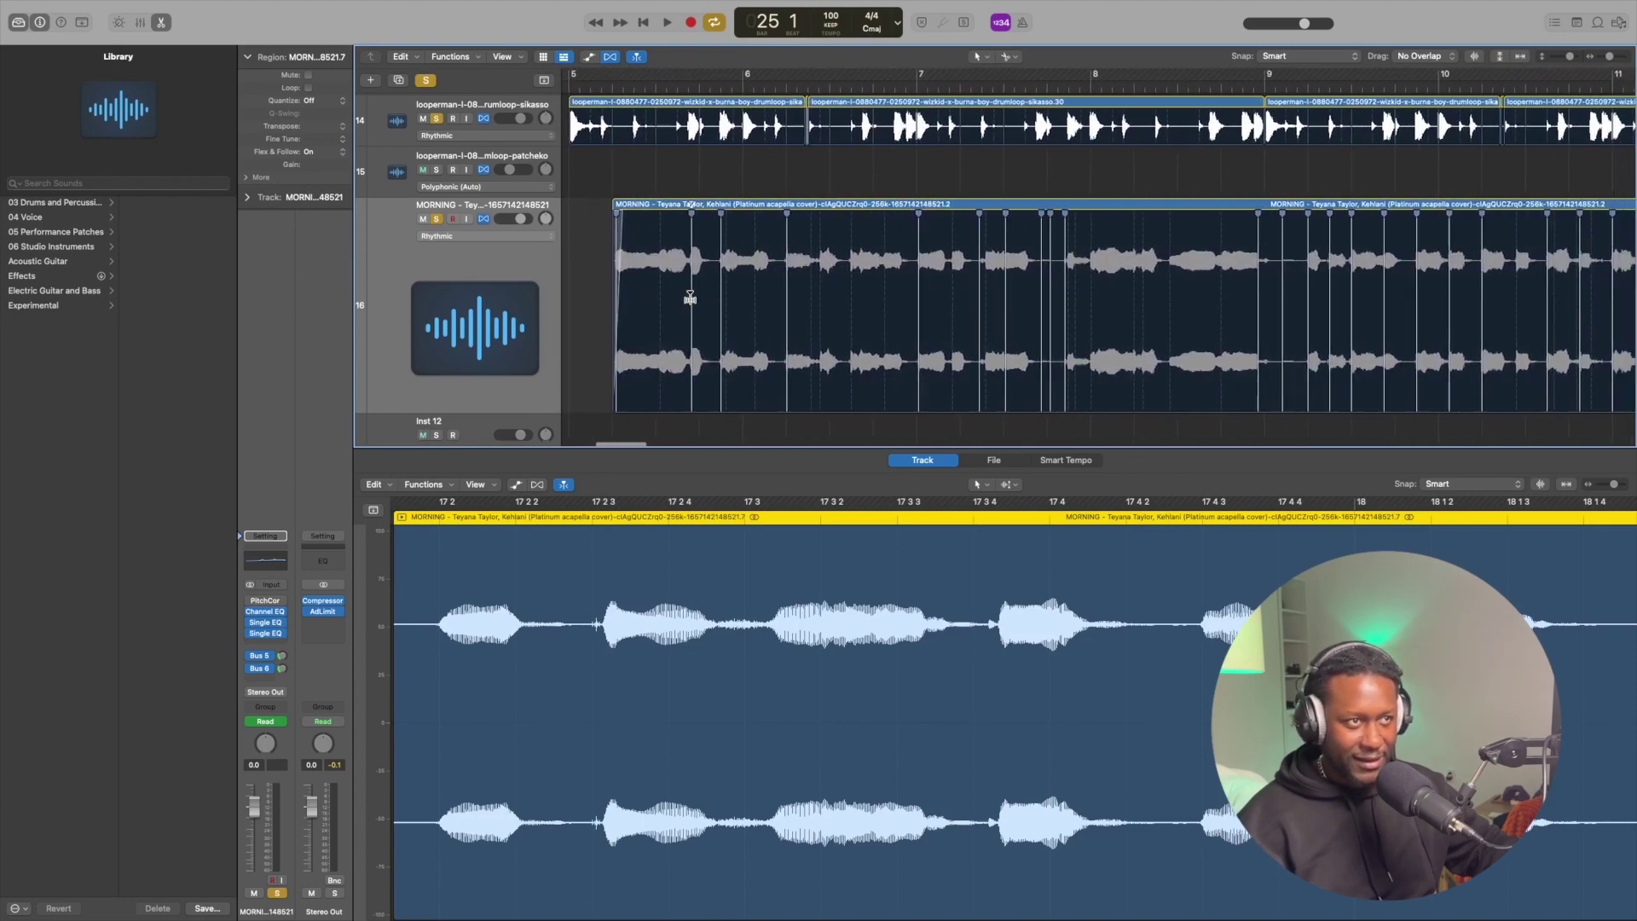
scroll(690, 297, "down", 3)
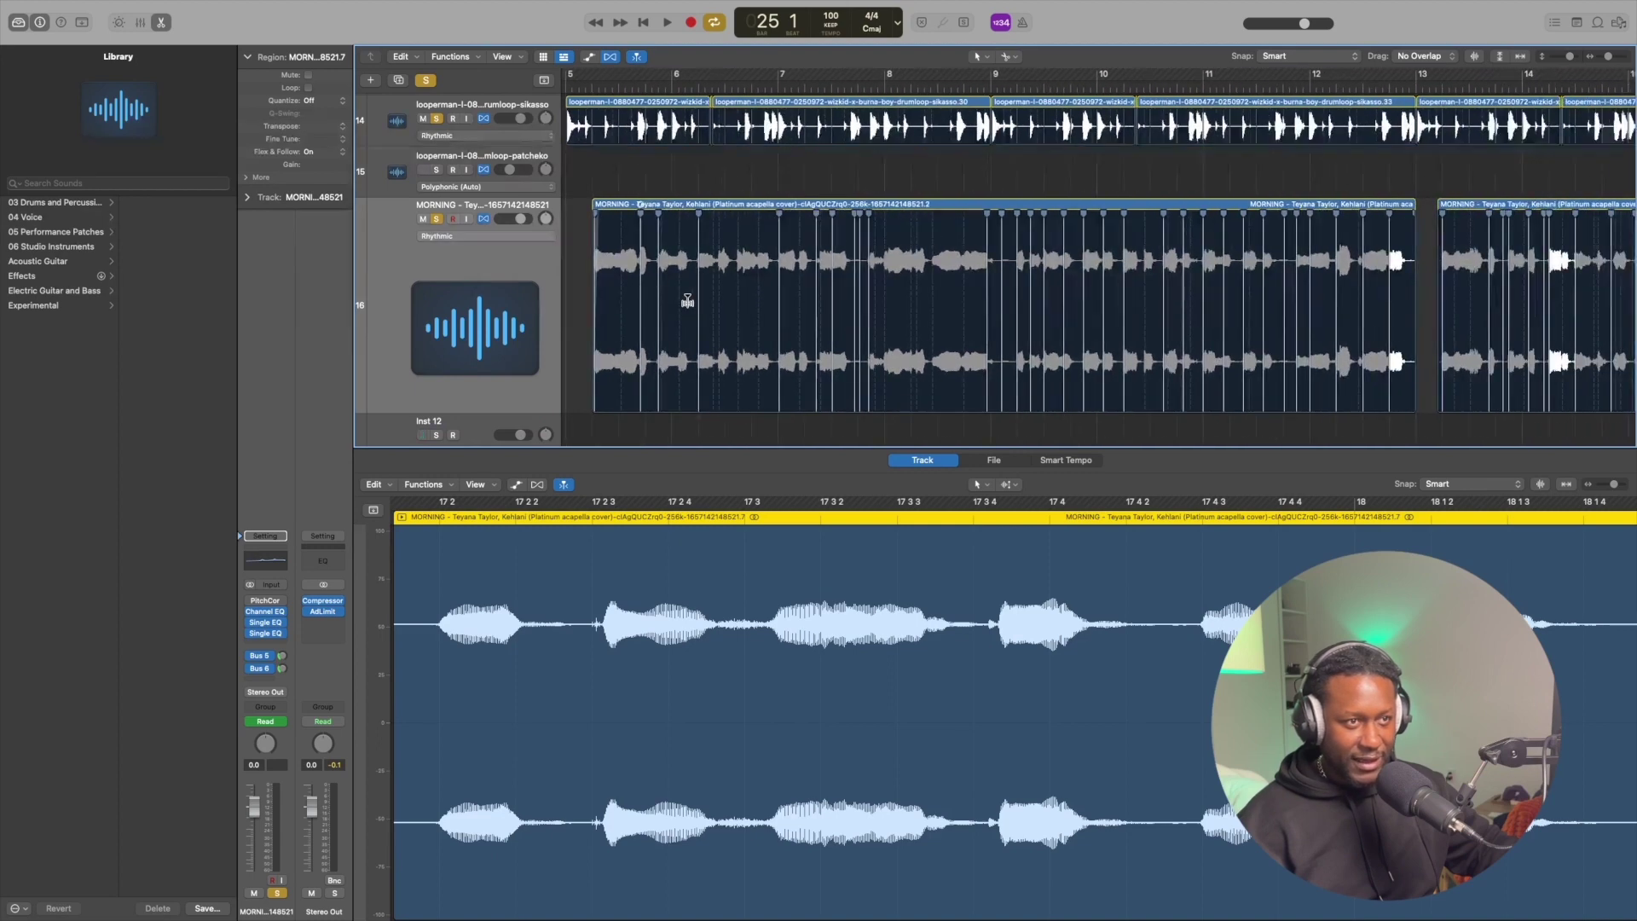
scroll(687, 301, "down", 2)
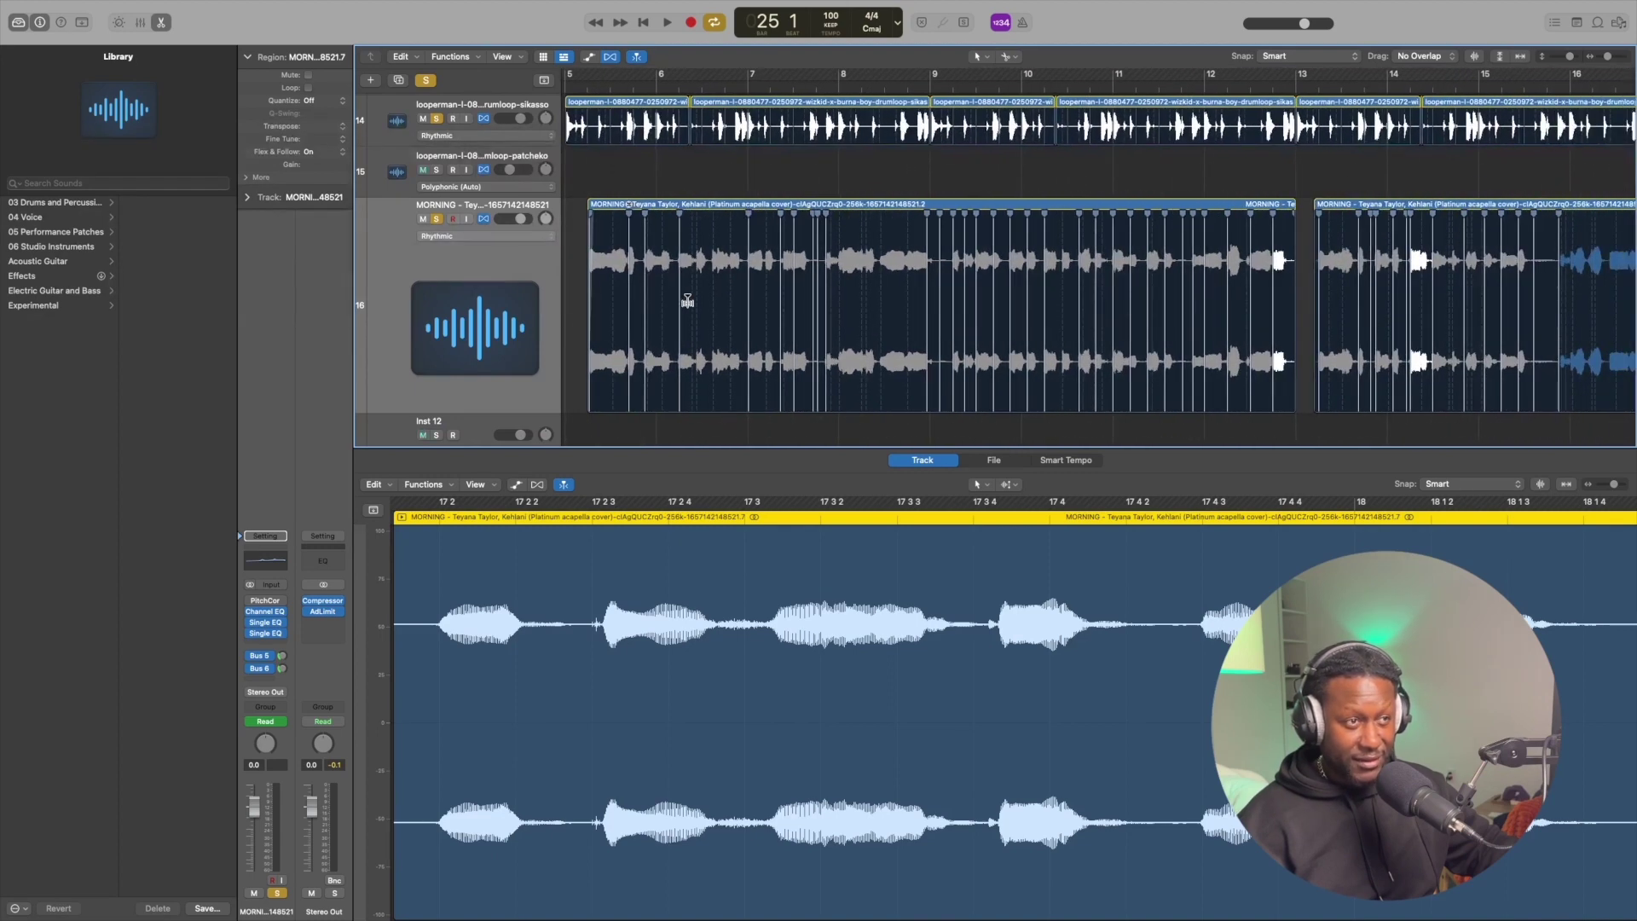
scroll(687, 301, "down", 1)
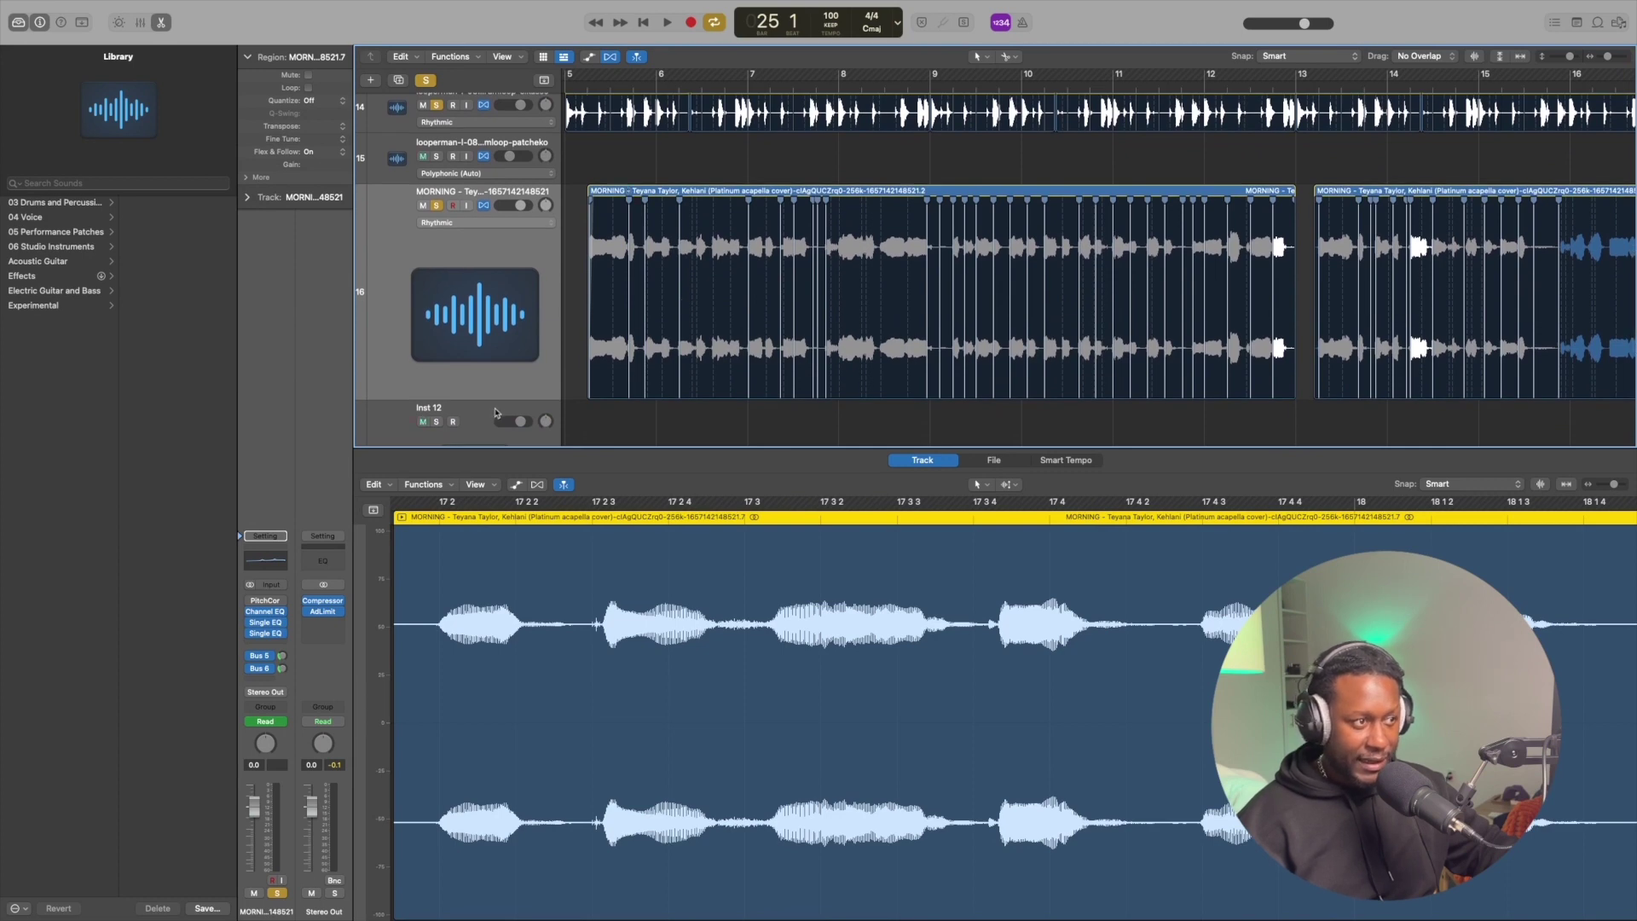
- Reduce the height of the MORNING acapella track and hide Flex view
left_click_drag(489, 399, 495, 278)
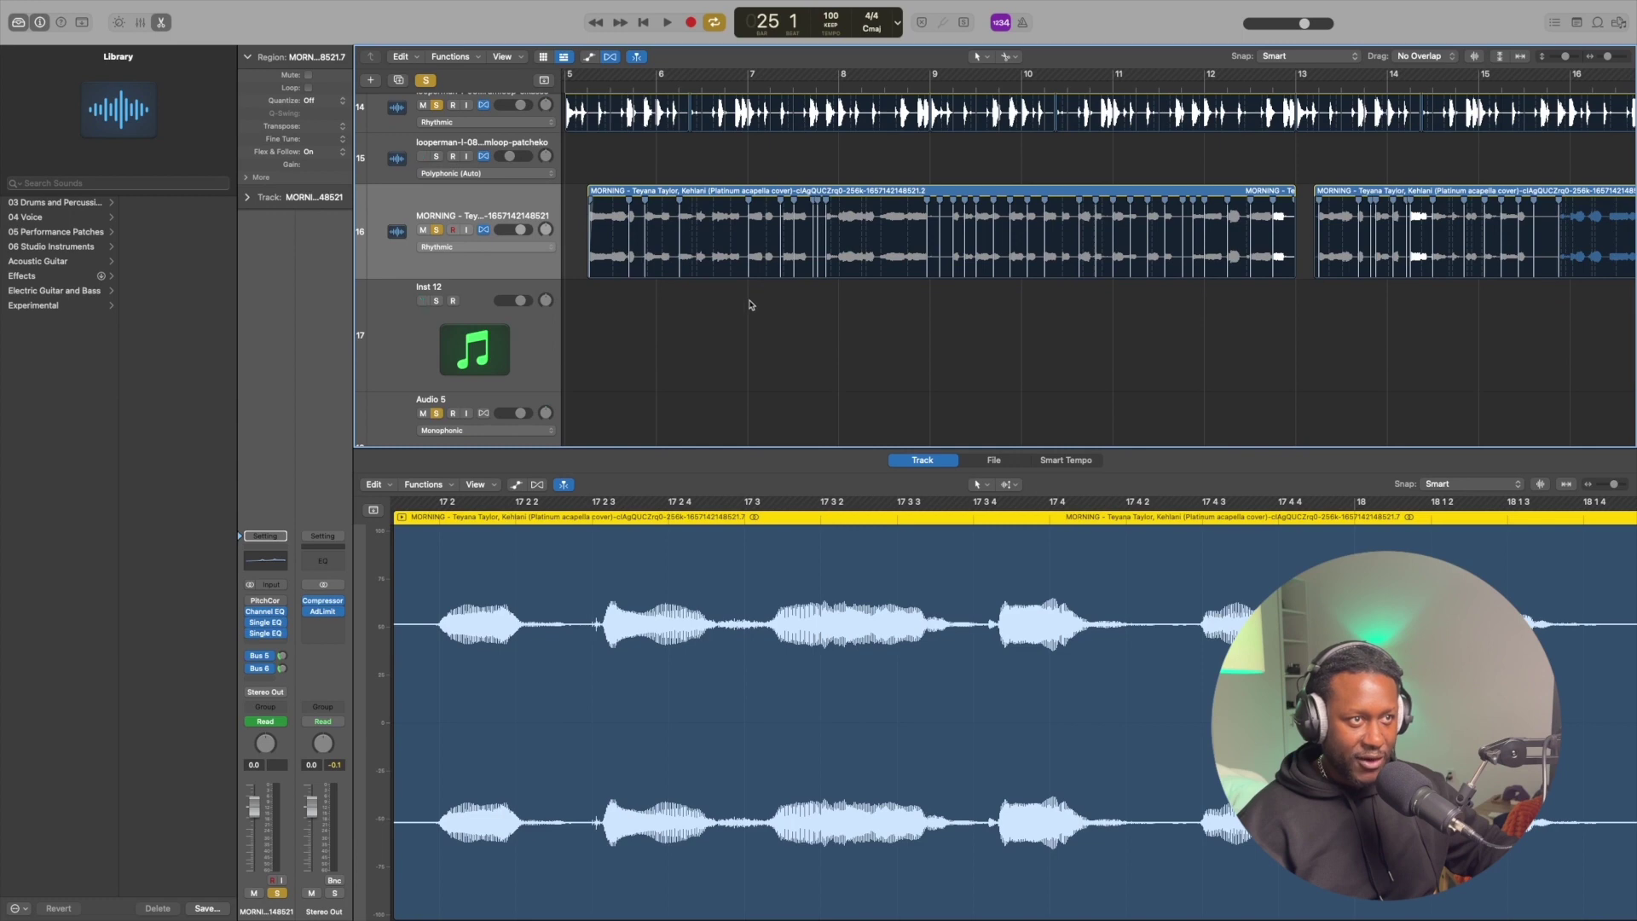
scroll(750, 306, "down", 5)
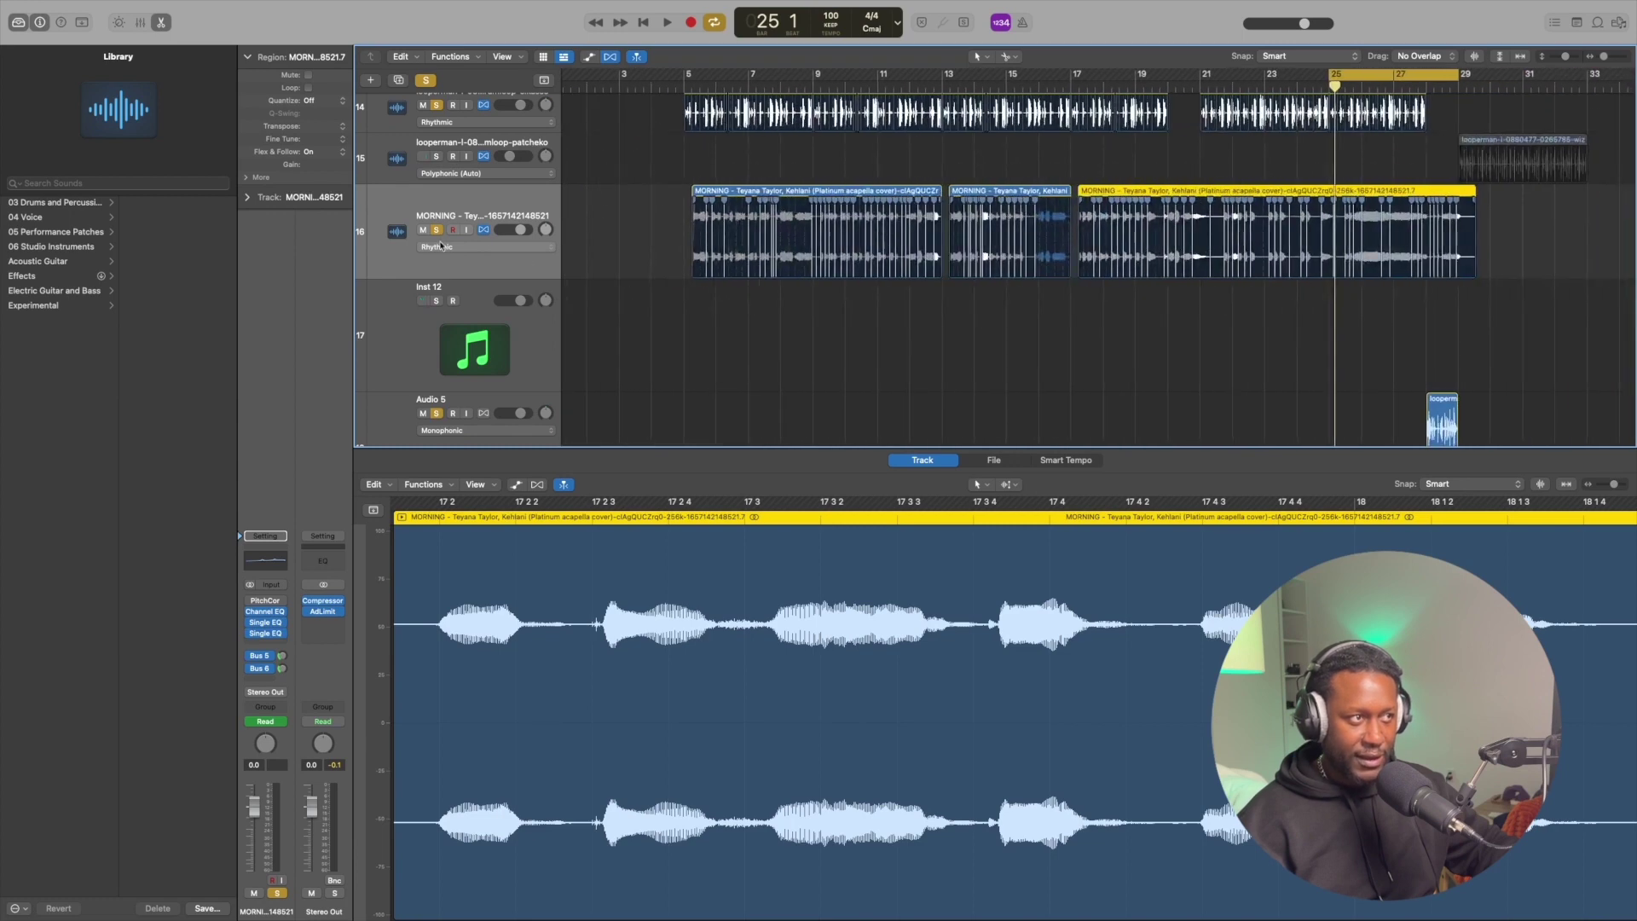
scroll(502, 270, "up", 5)
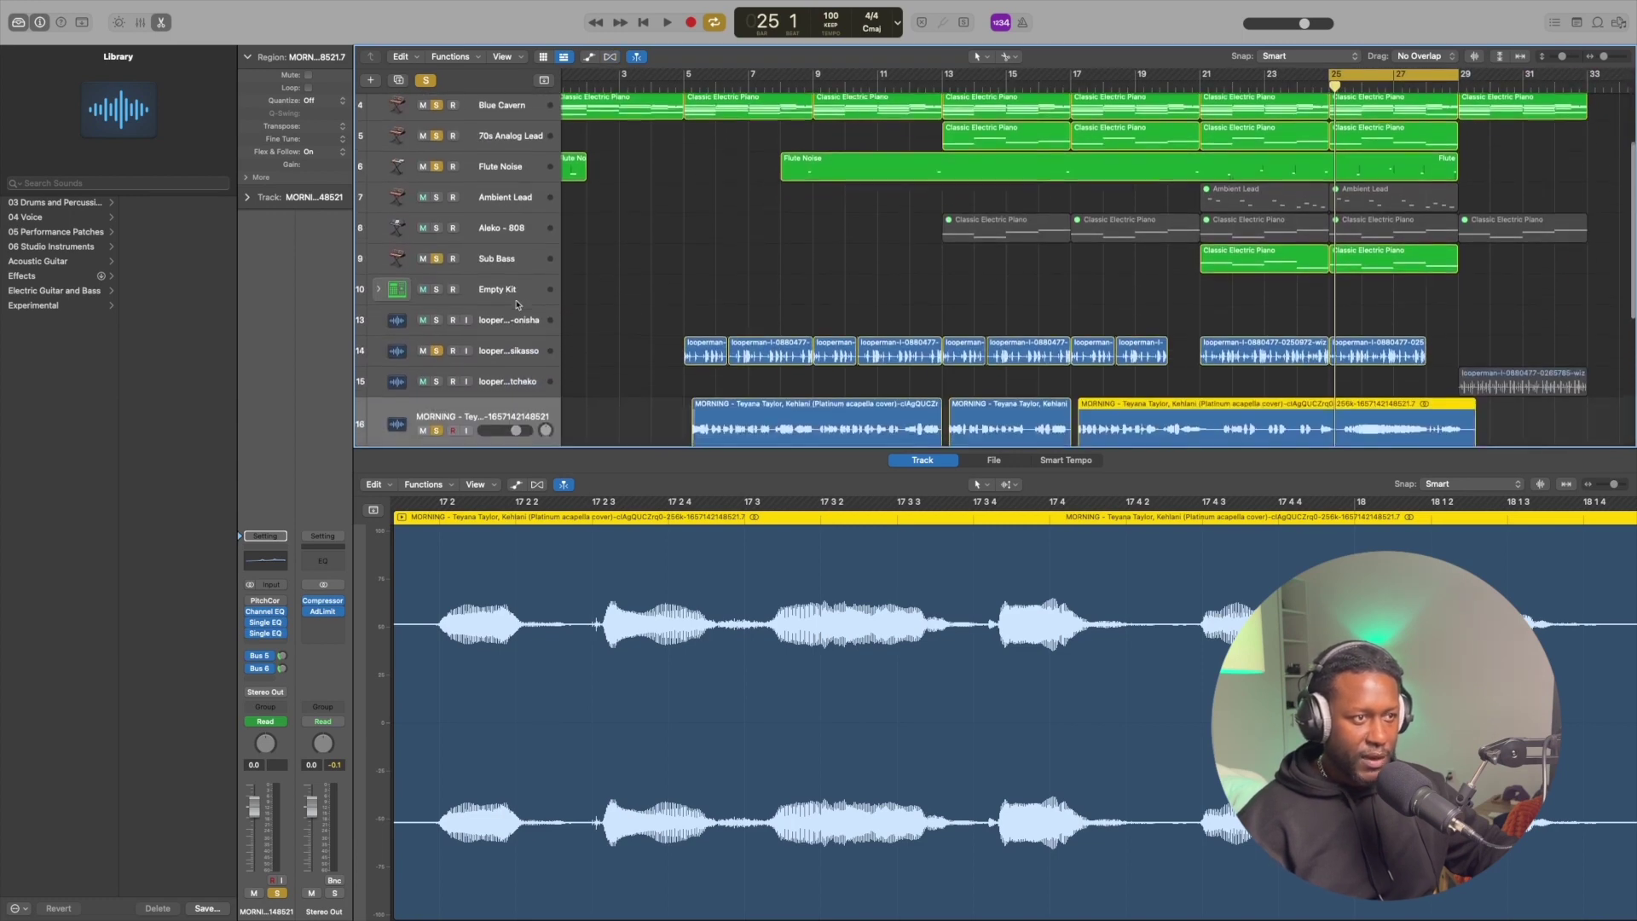
- Unsolo the sikasso drum loop, Flute Noise, 70s Analog Lead and Blue Cavern tracks
left_click(436, 284)
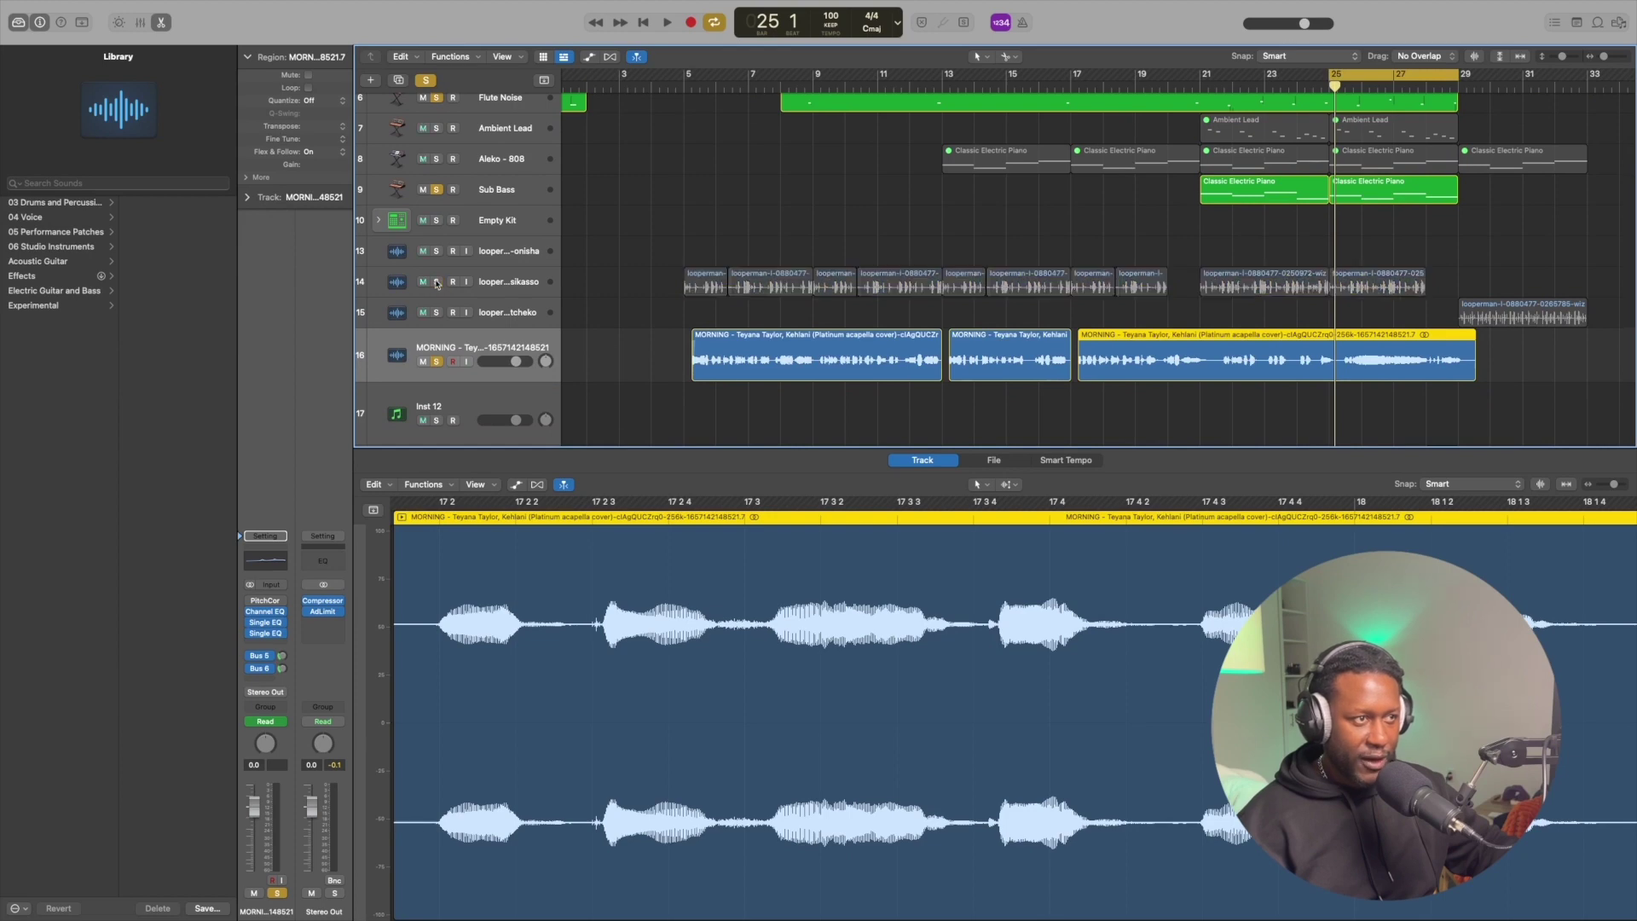
scroll(436, 284, "up", 3)
scroll(435, 284, "up", 1)
left_click(437, 236)
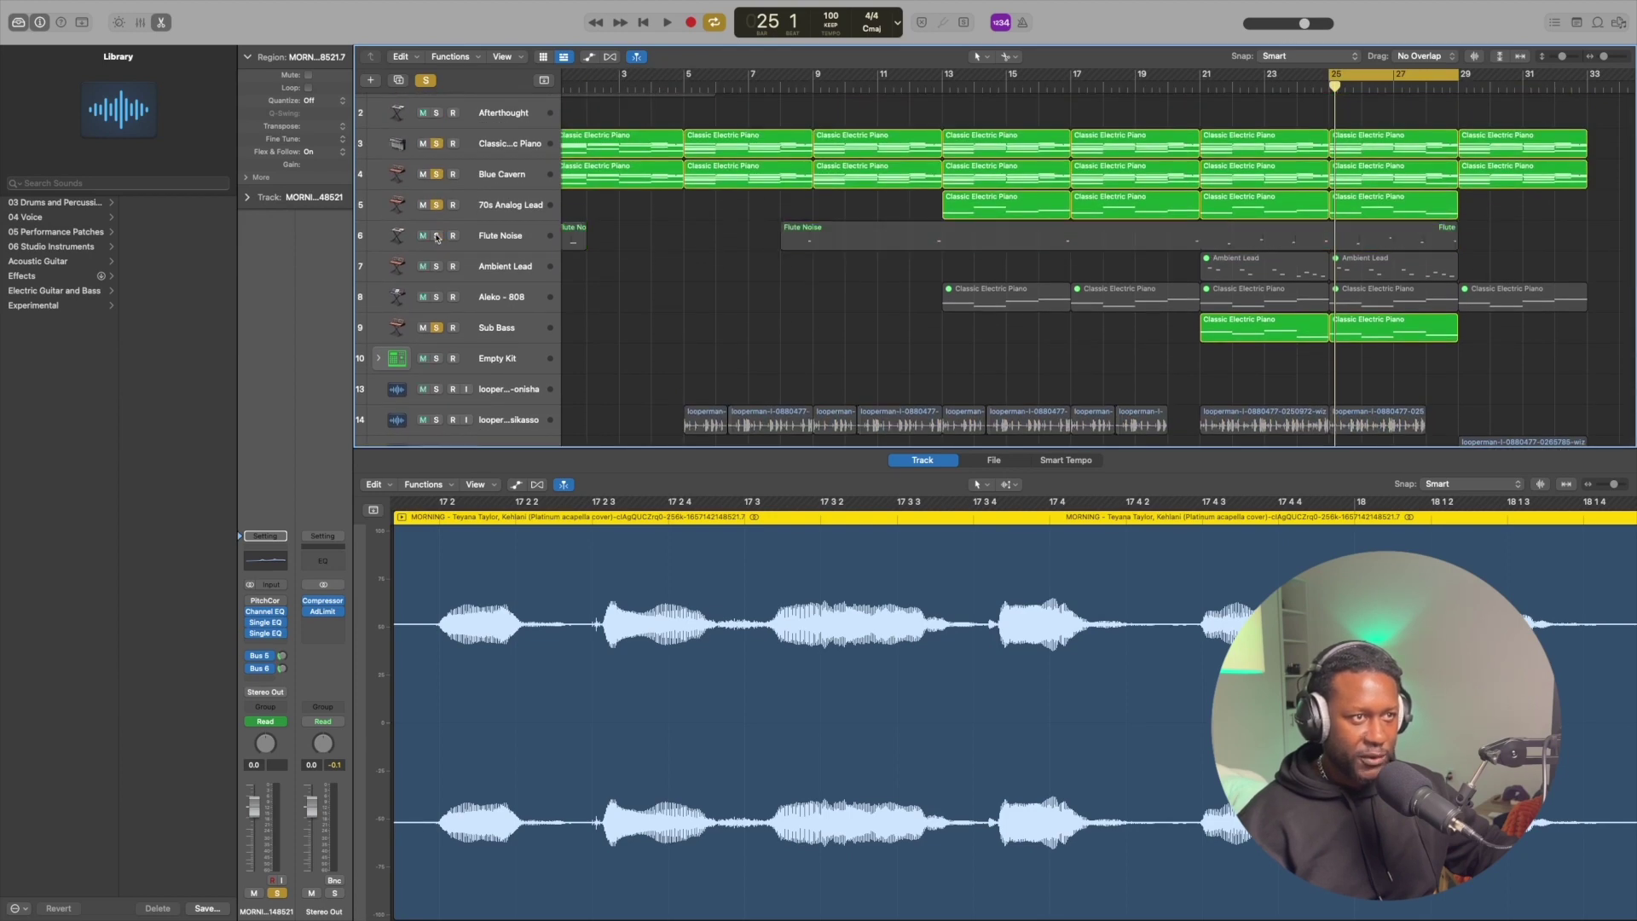
left_click(437, 206)
left_click(437, 175)
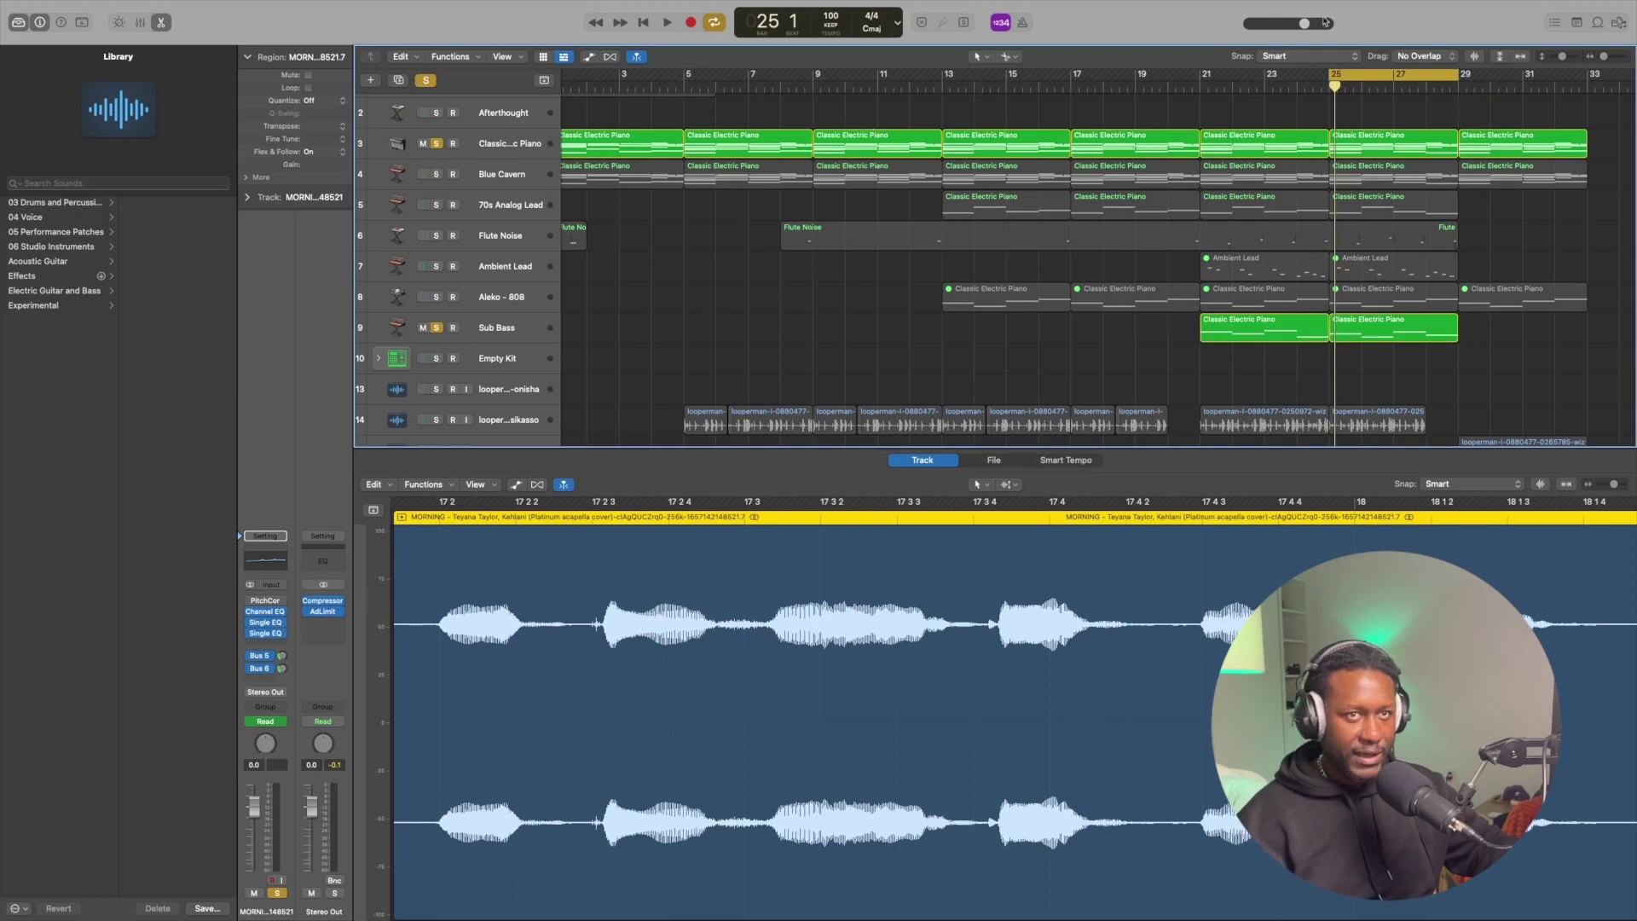
- Extend the cycle range to start at bar 5 and audition the processed acapella with the electric piano
left_click_drag(1331, 74, 684, 77)
key("space")
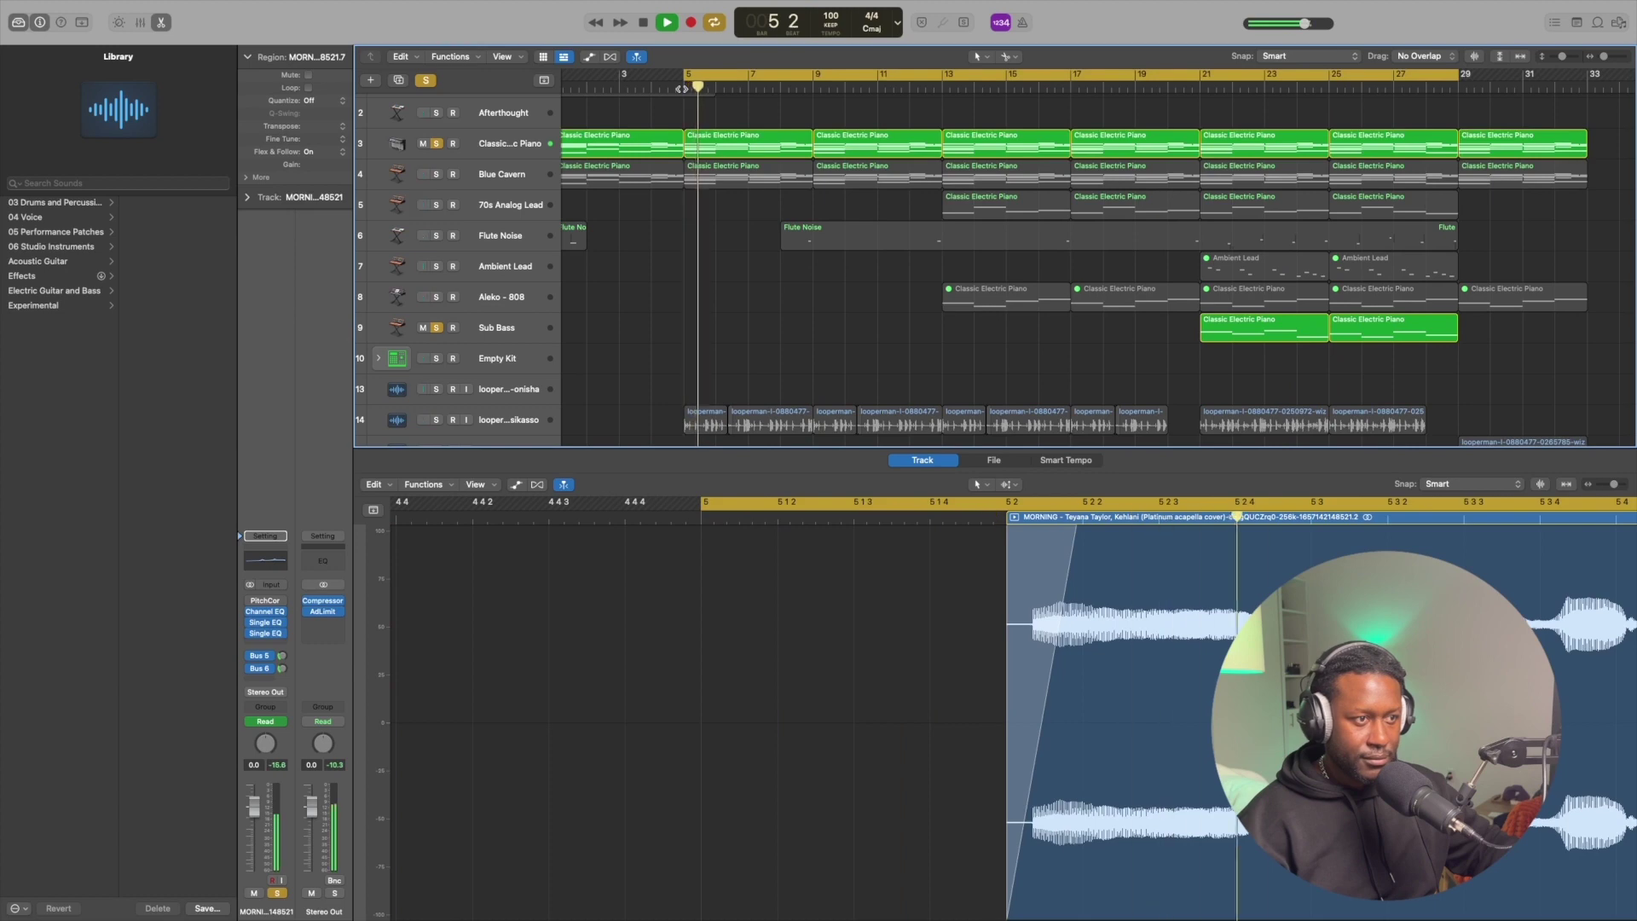
scroll(695, 341, "down", 5)
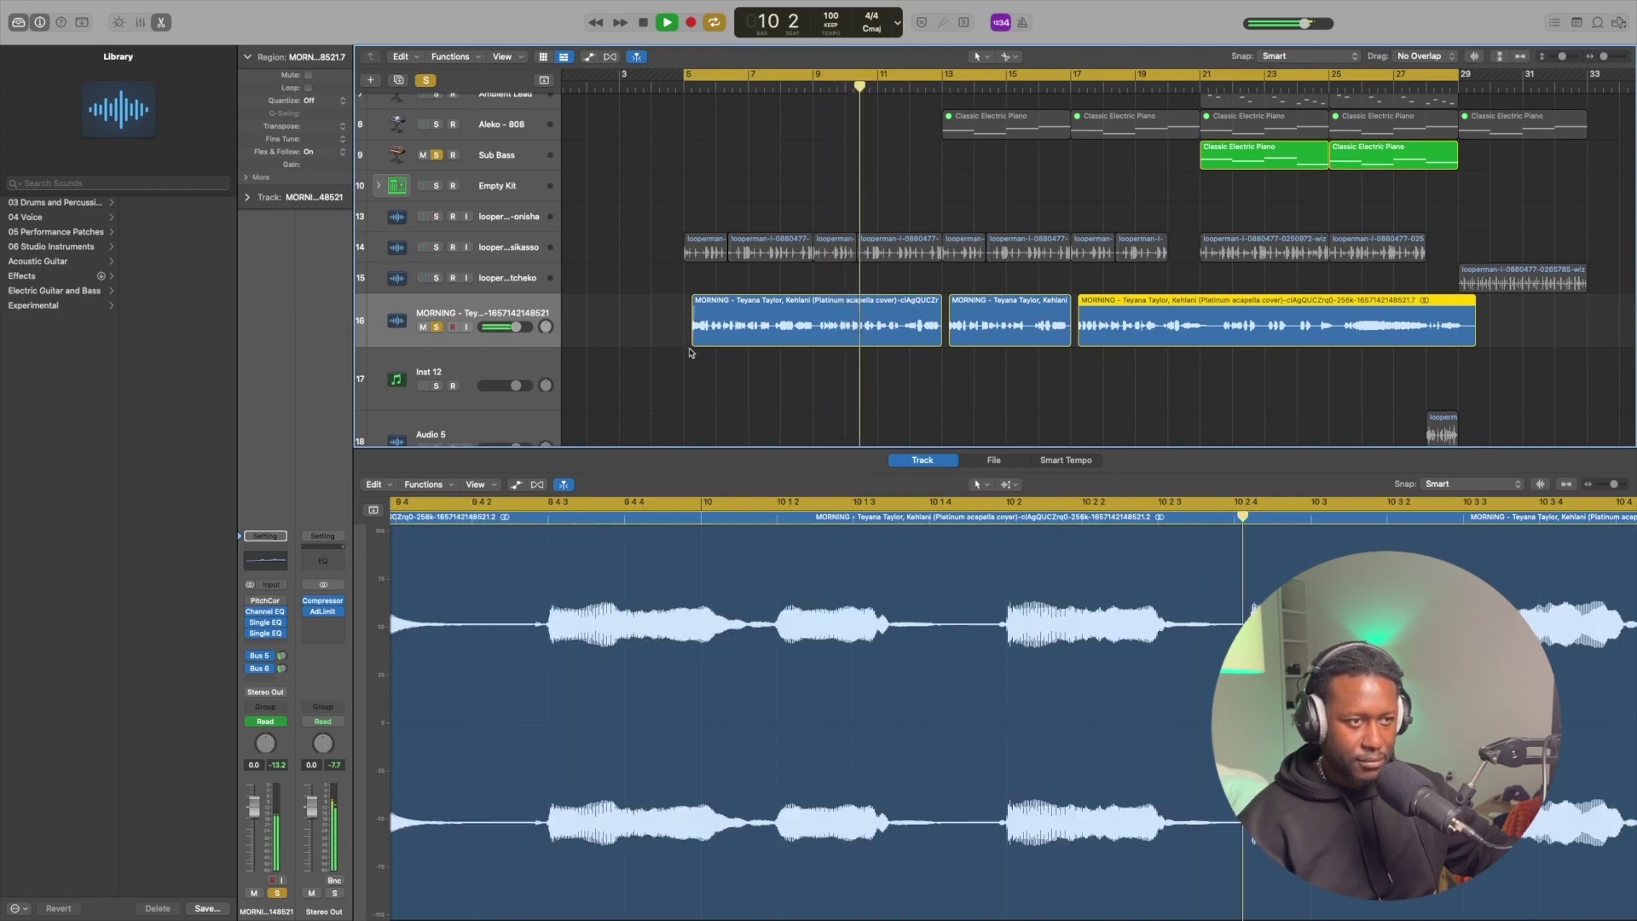
key("super+Left")
key("super+Left")
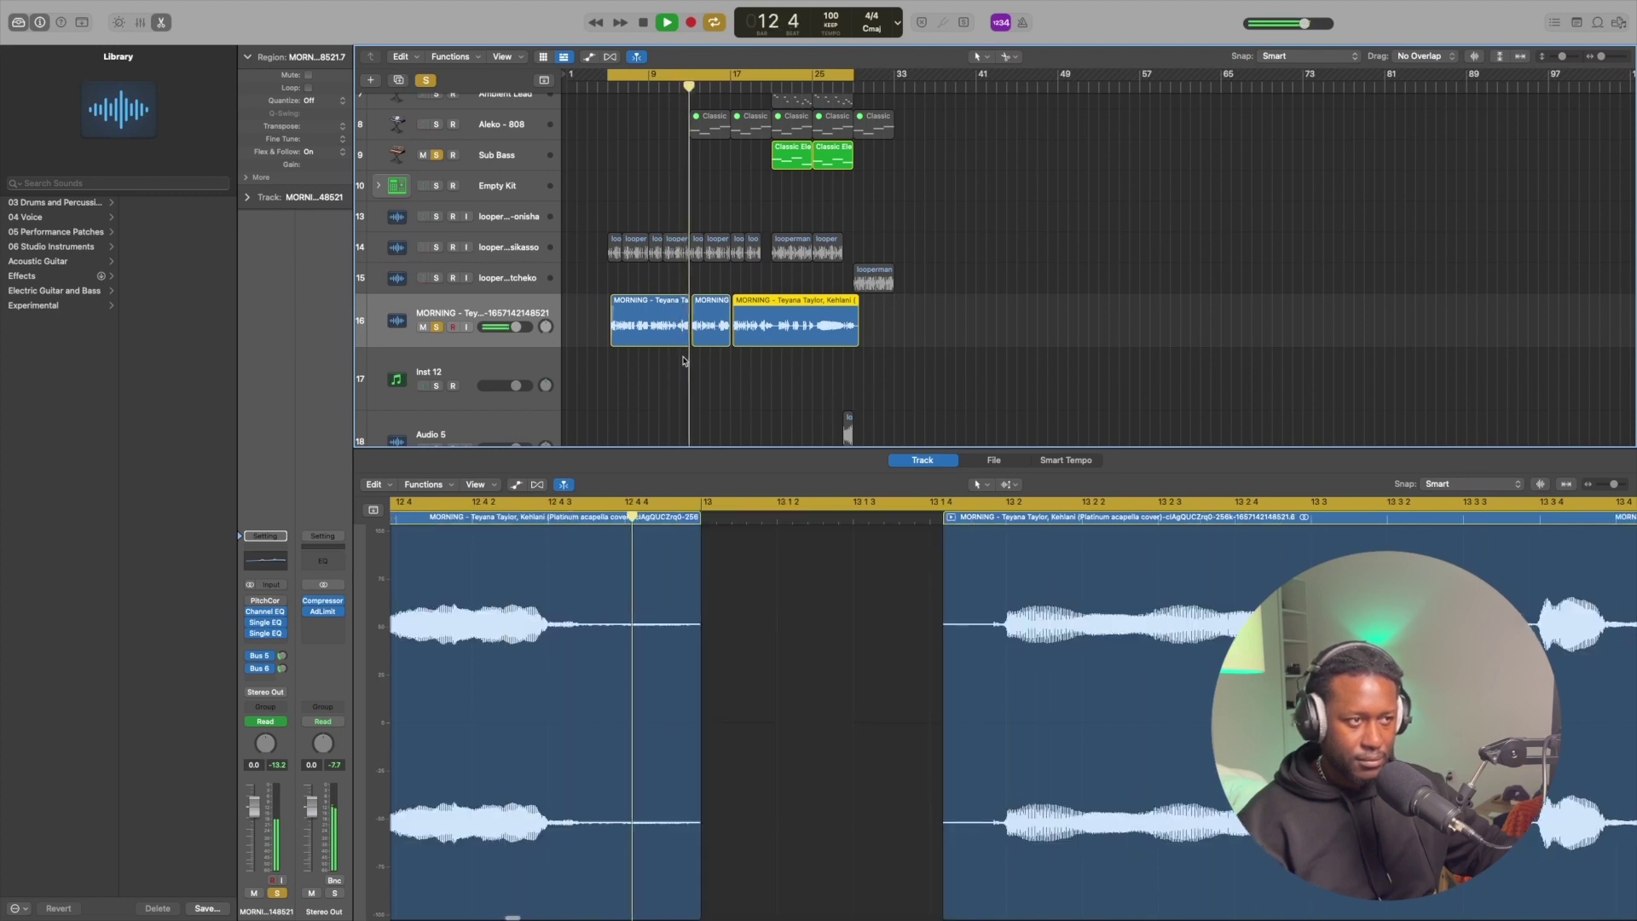
key("space")
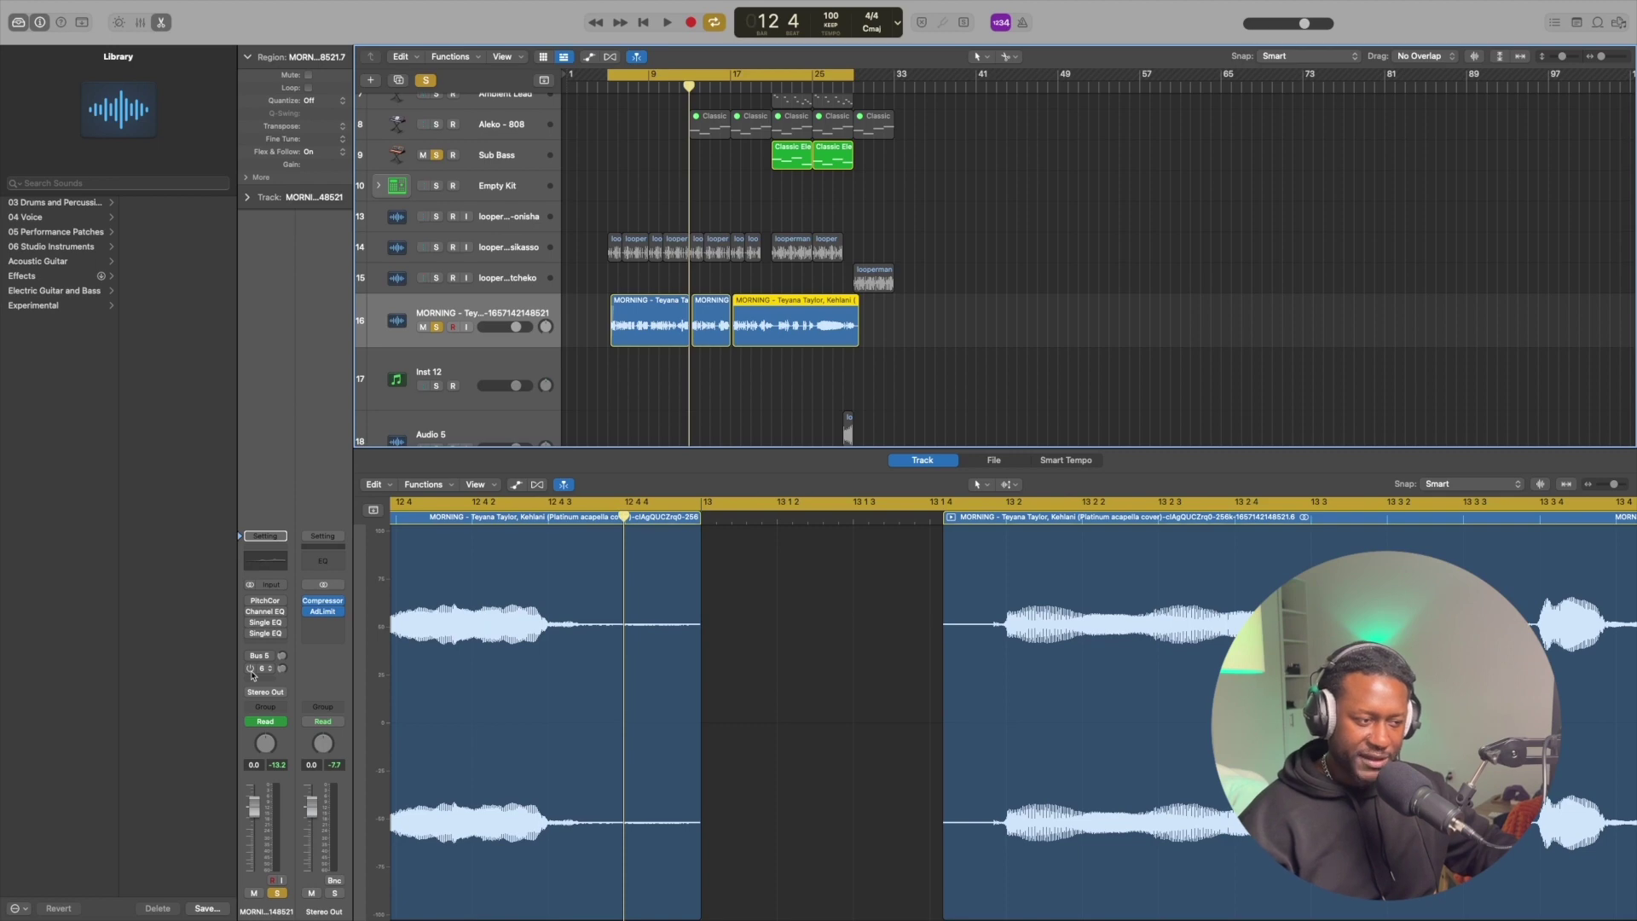
- Audition the acapella with its insert plug-ins and bus sends bypassed
key("space")
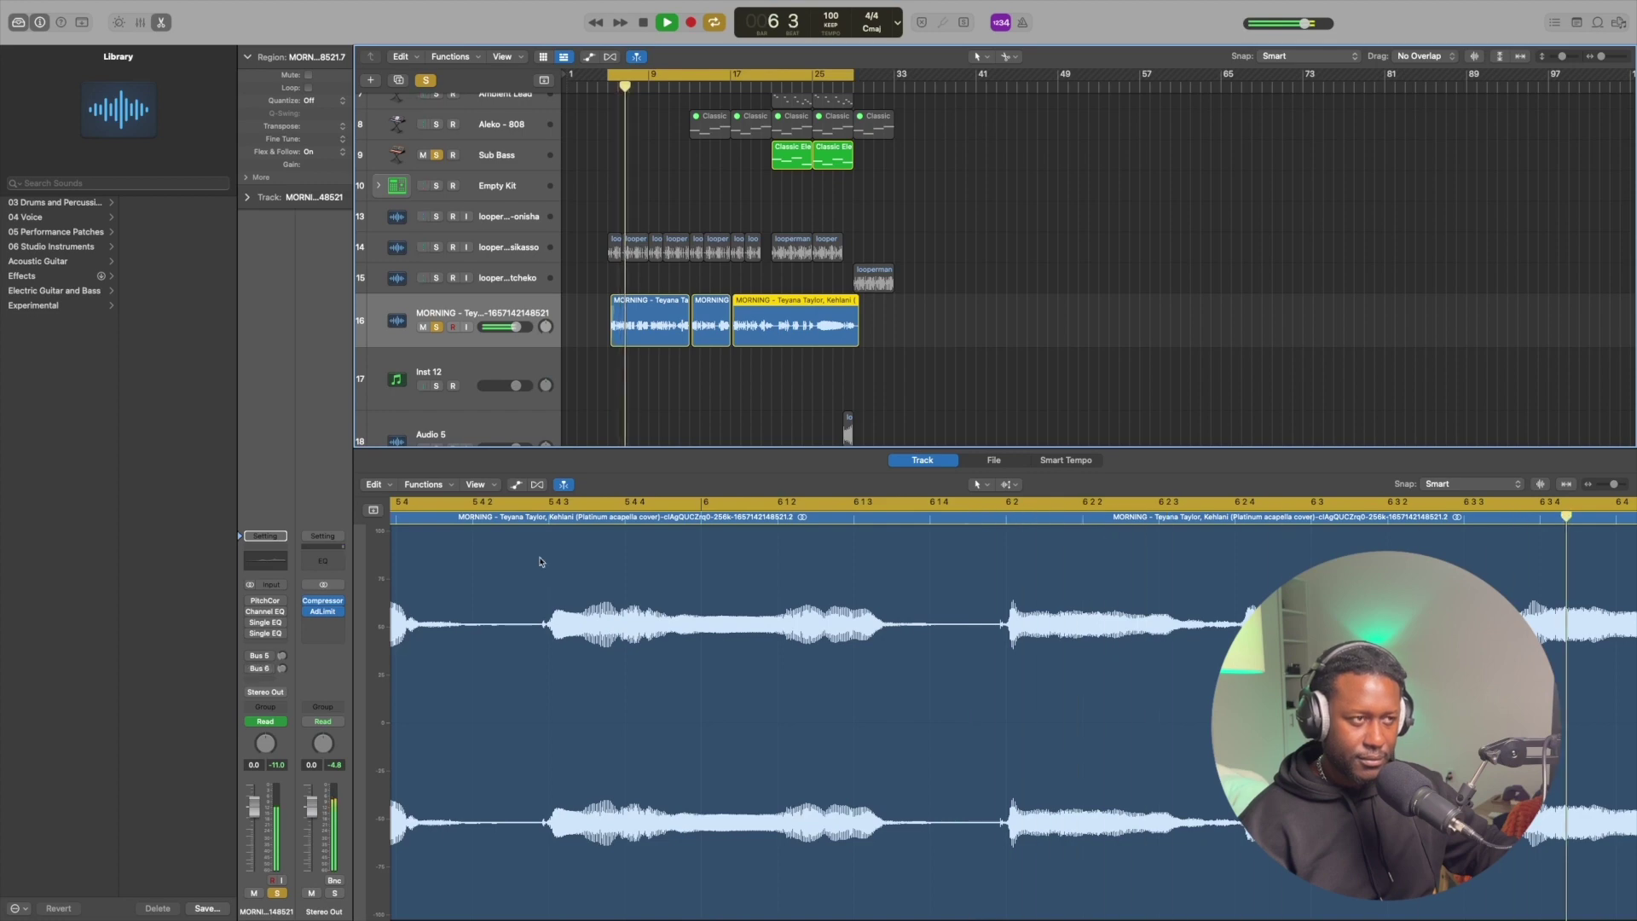
scroll(674, 277, "down", 2)
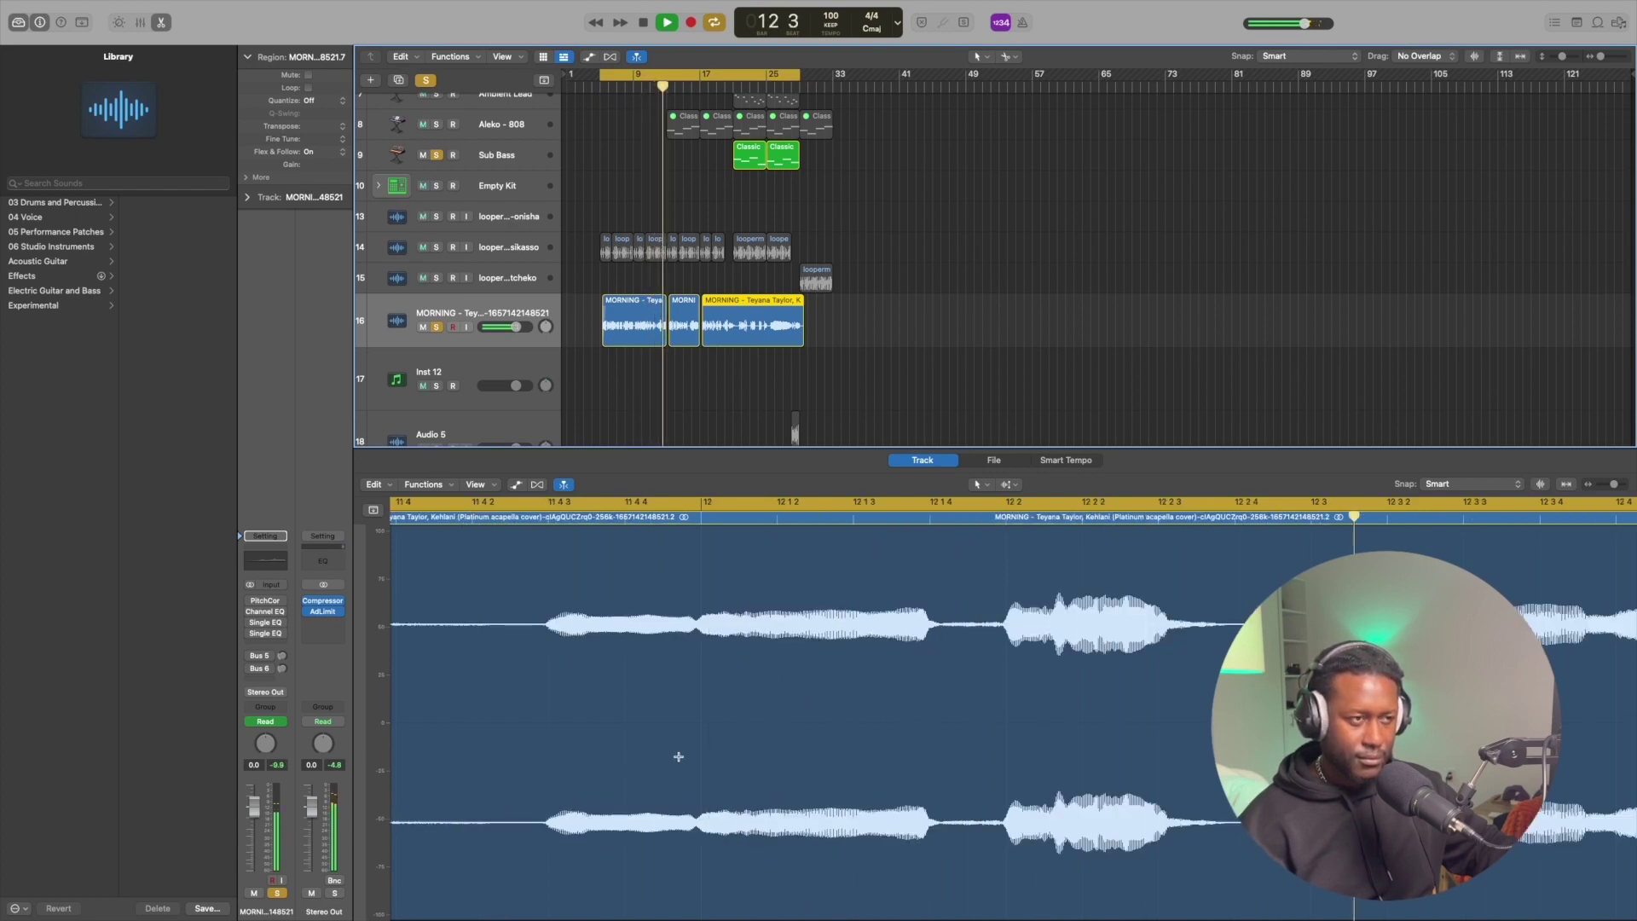
key("super+Left")
key("space")
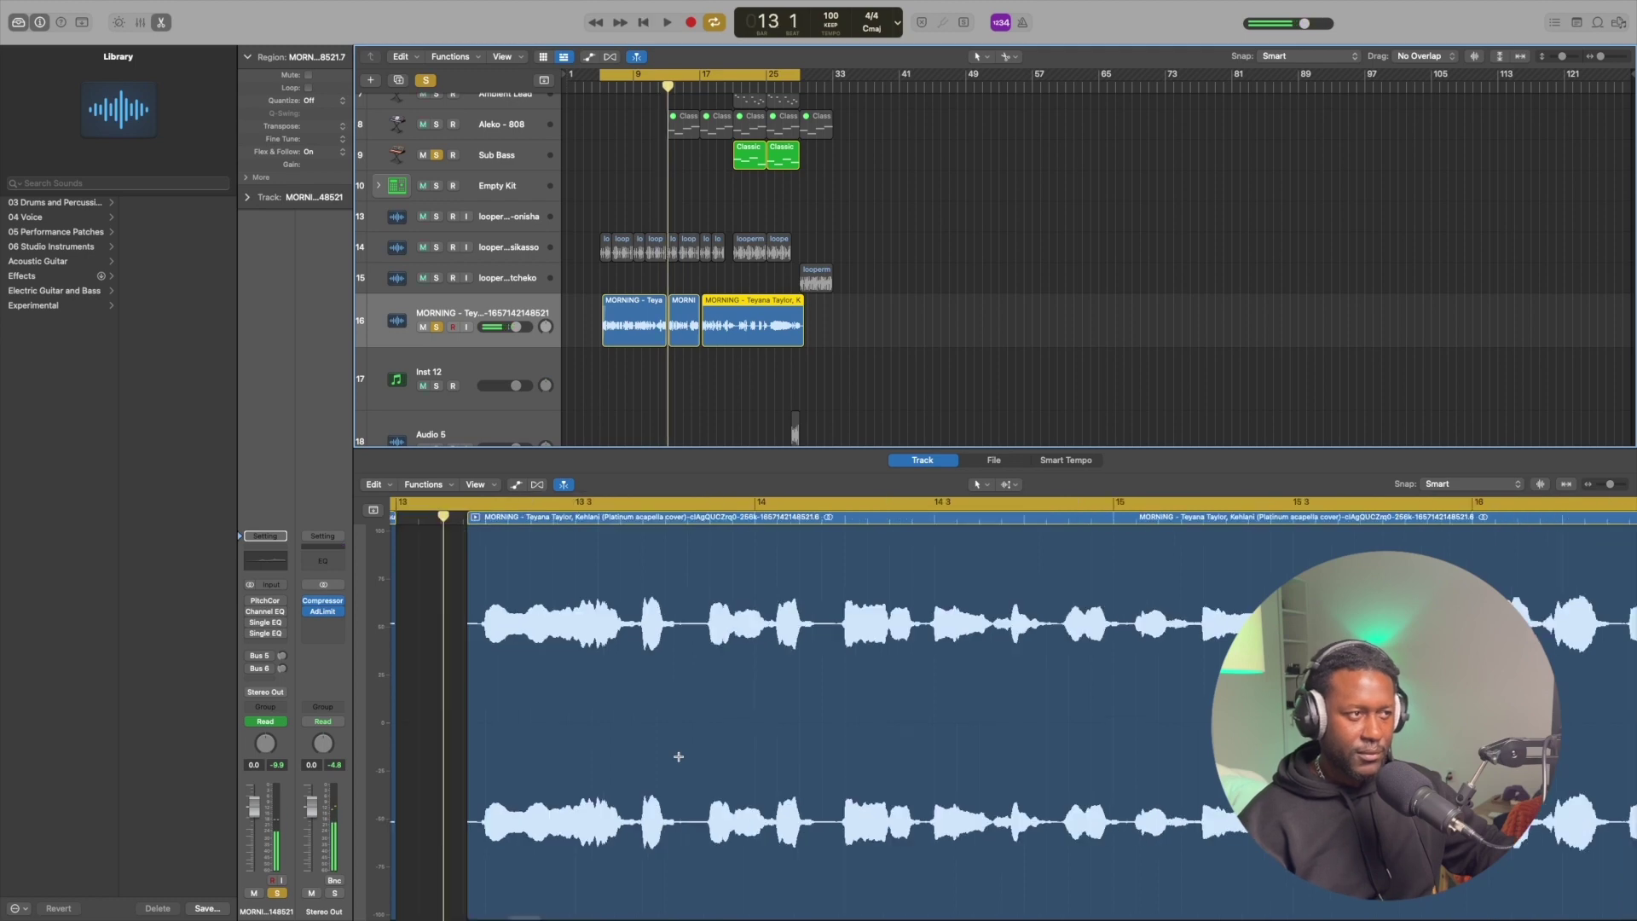
- Reactivate the acapella's Channel EQ and both Single Band EQs with their settings open, and audition the vocal
mouse_move(254, 615)
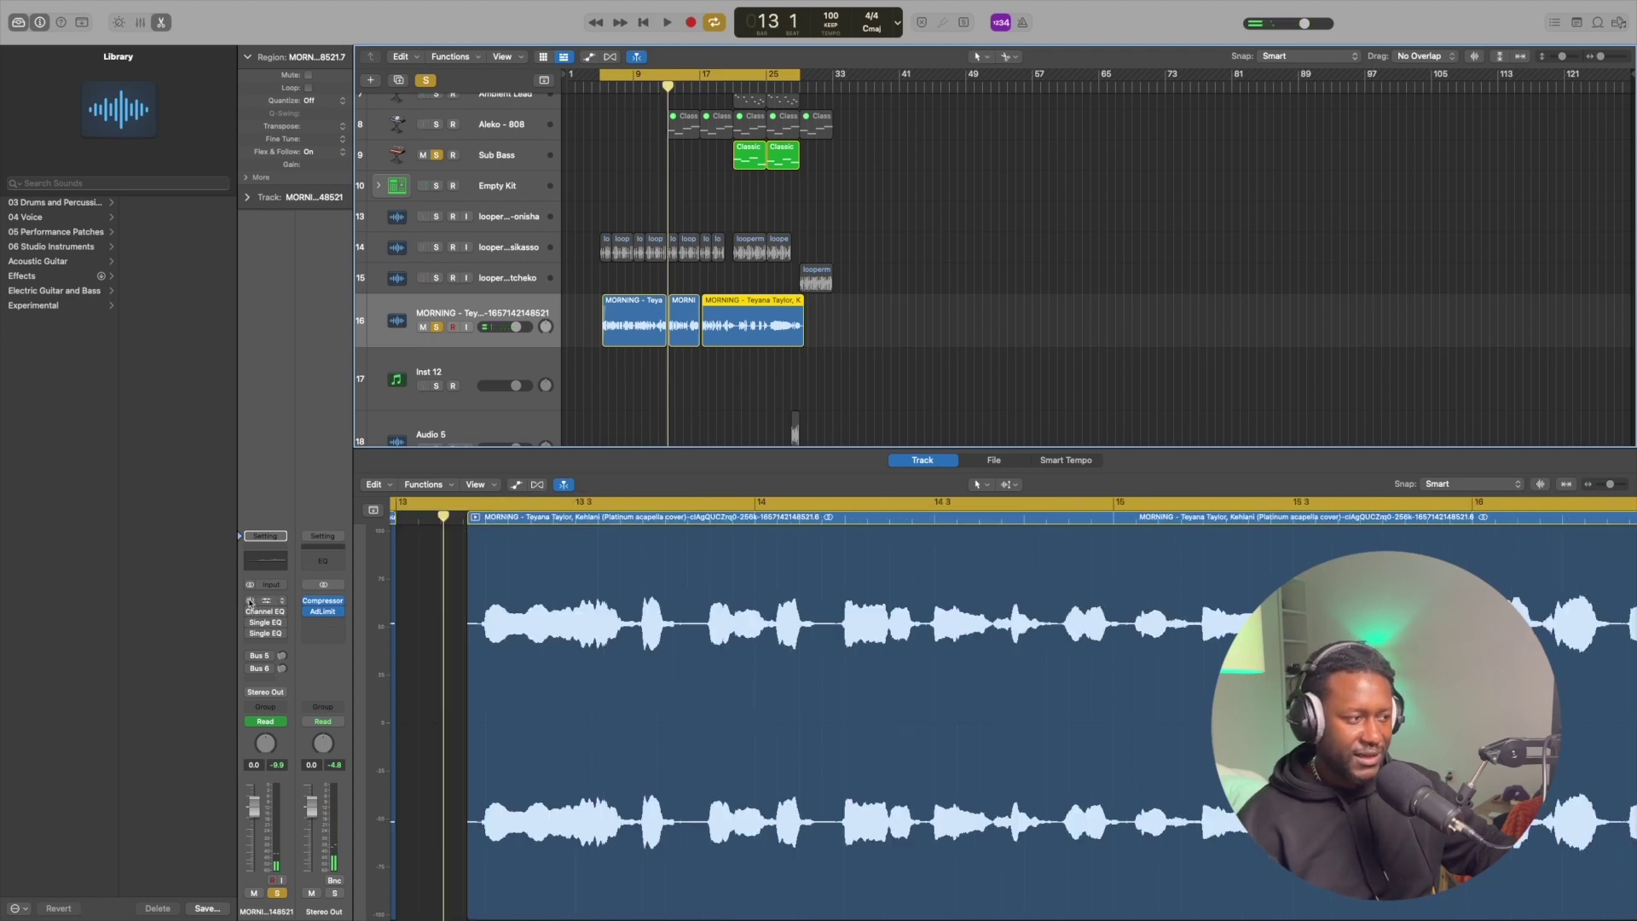
left_click(265, 612)
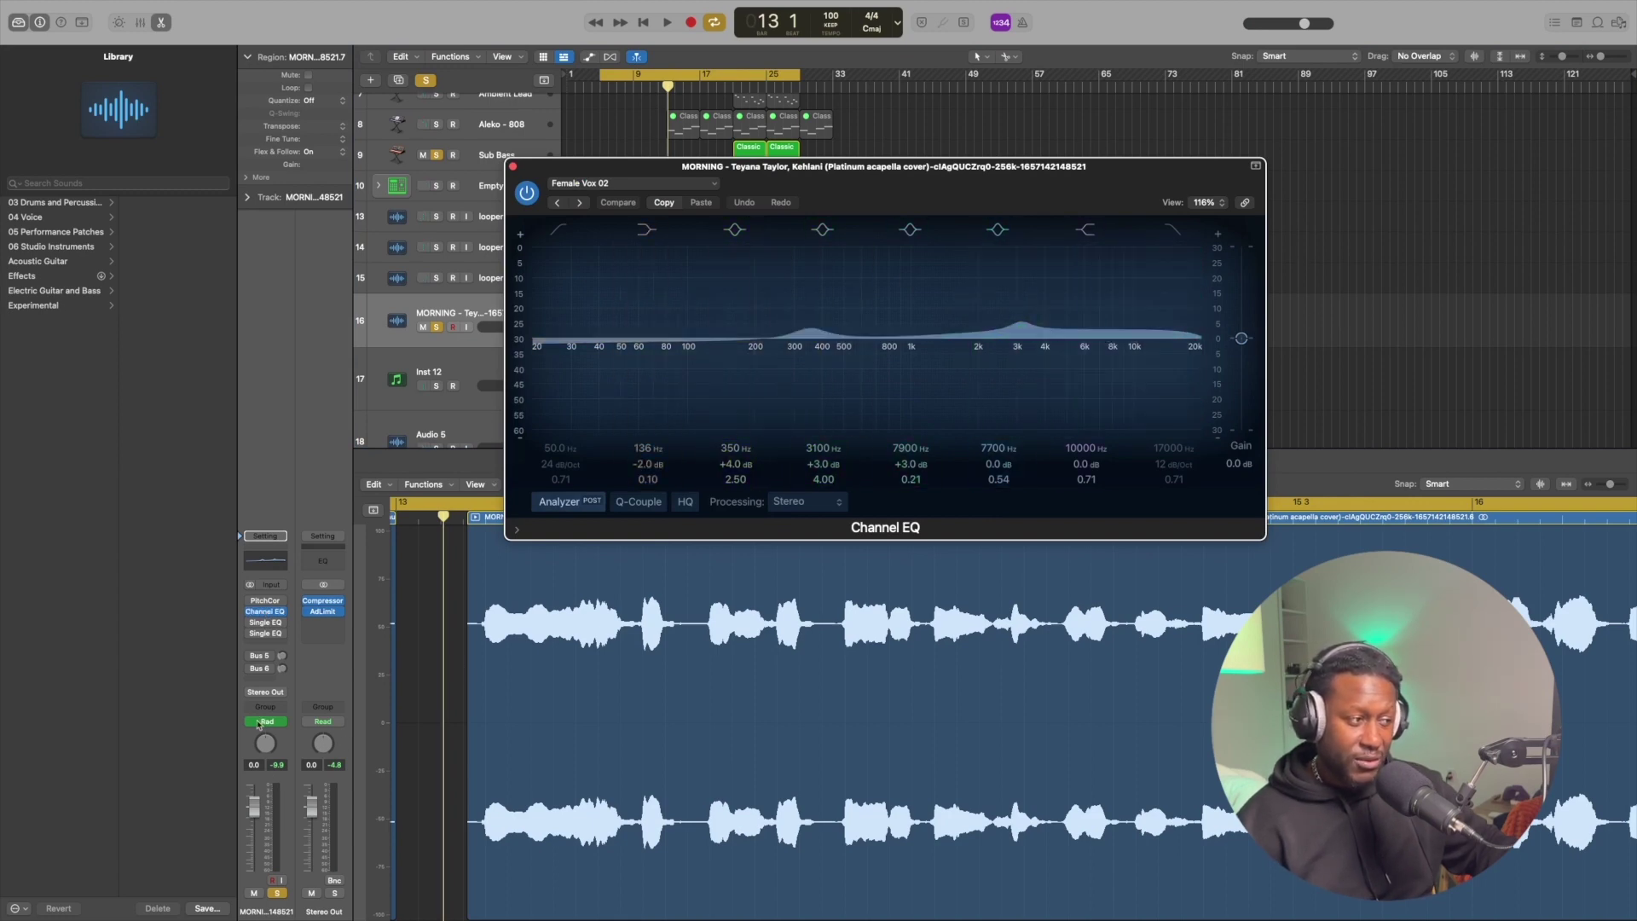
left_click(266, 631)
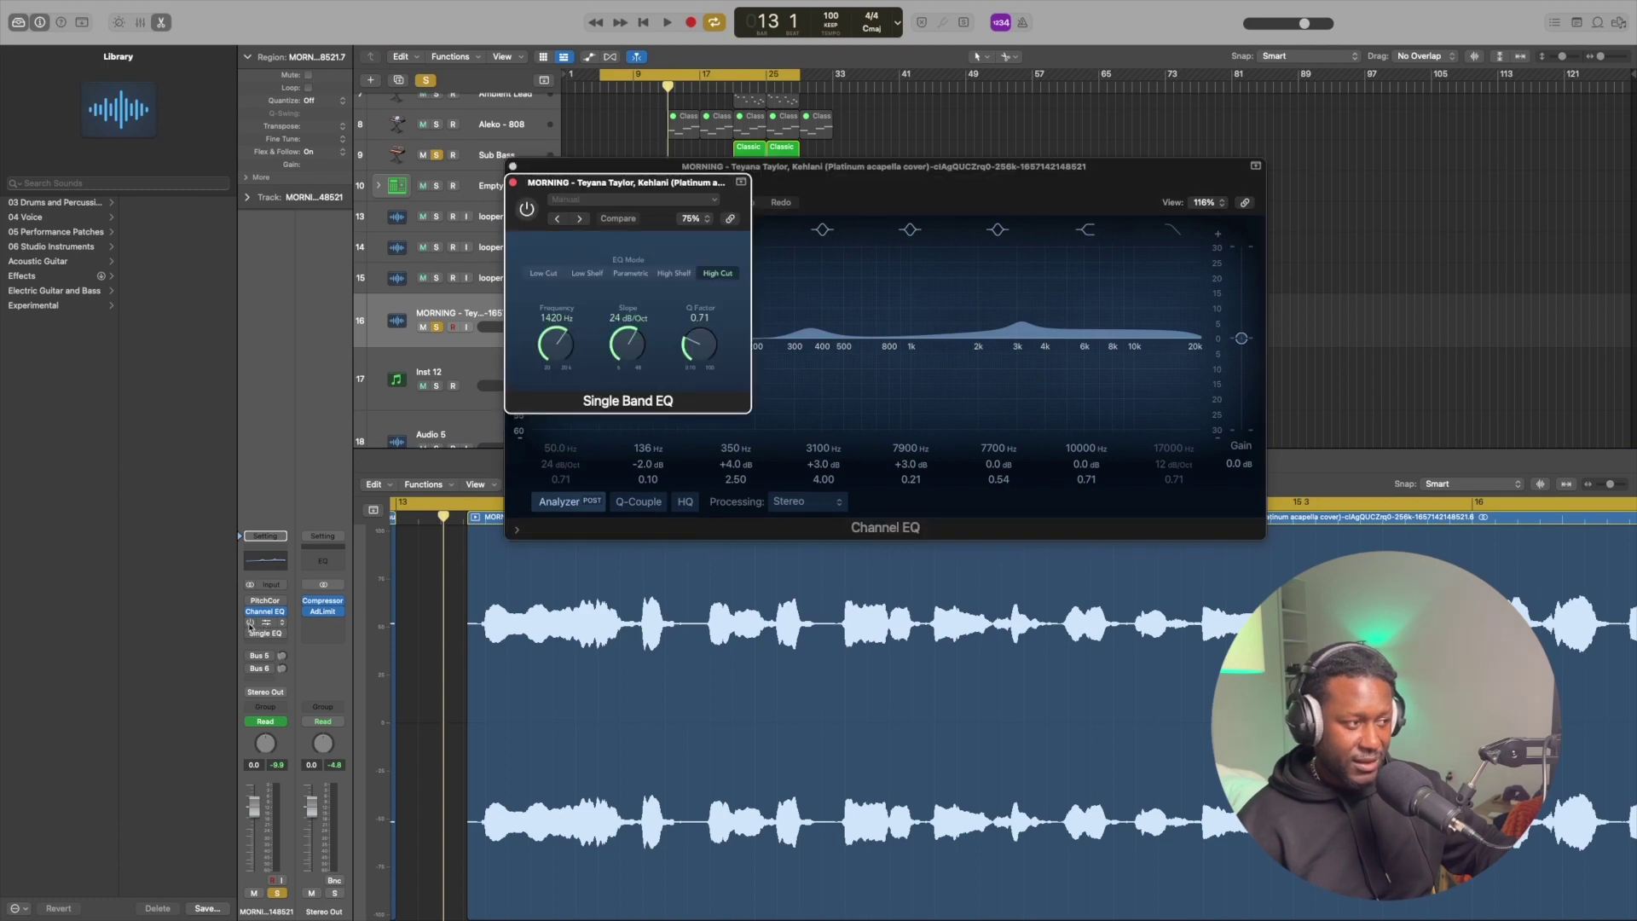
left_click(250, 623)
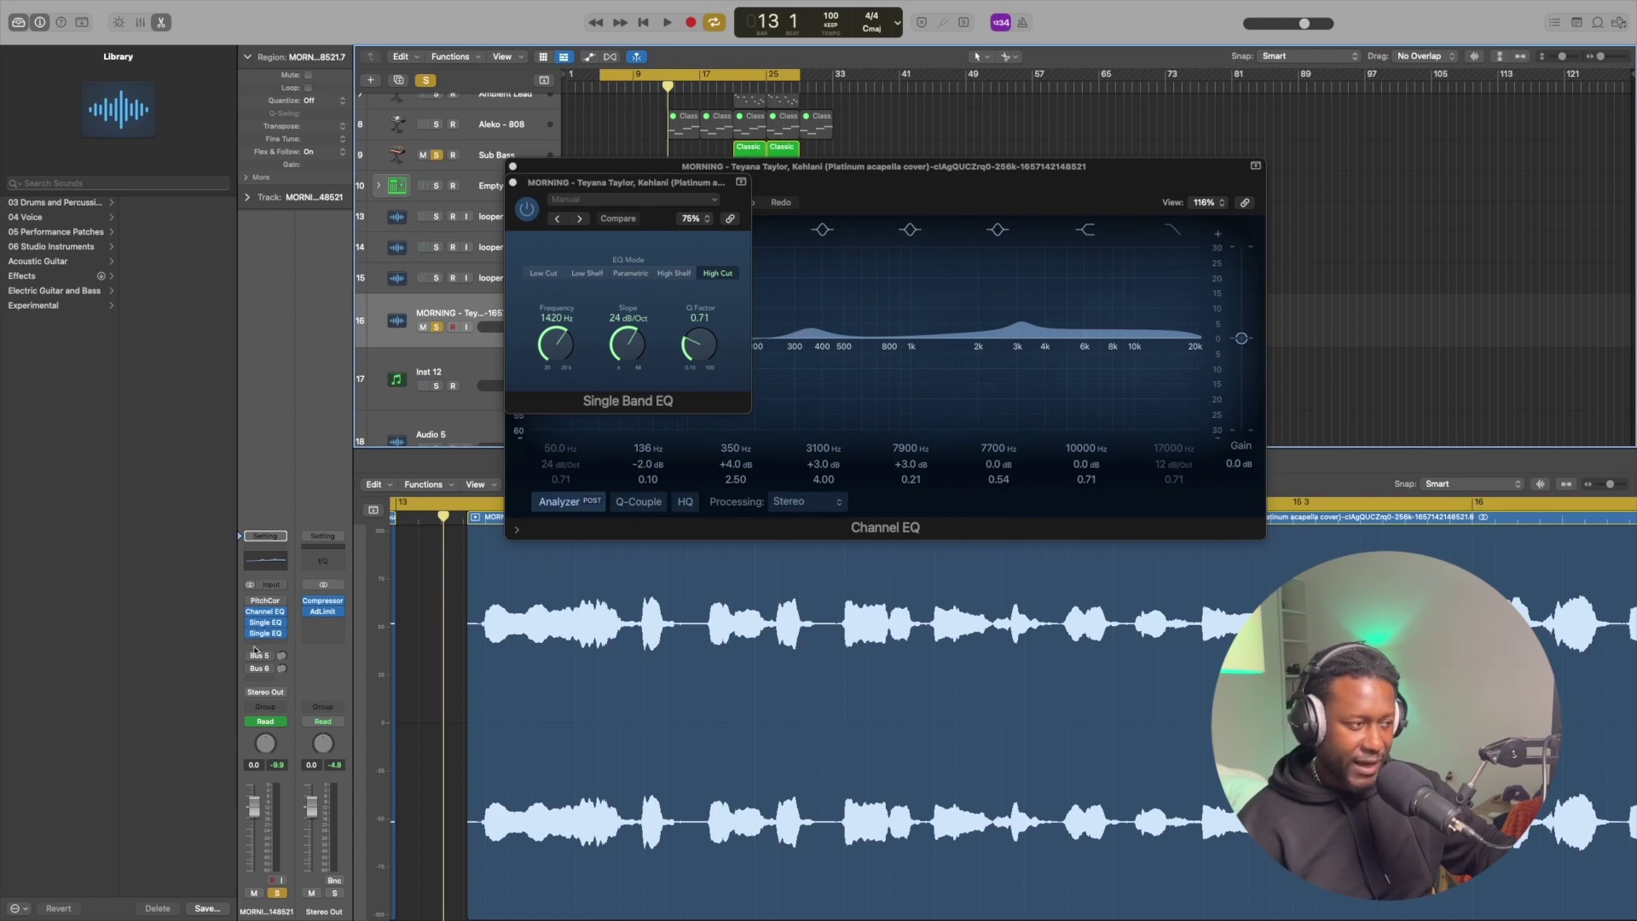
key("space")
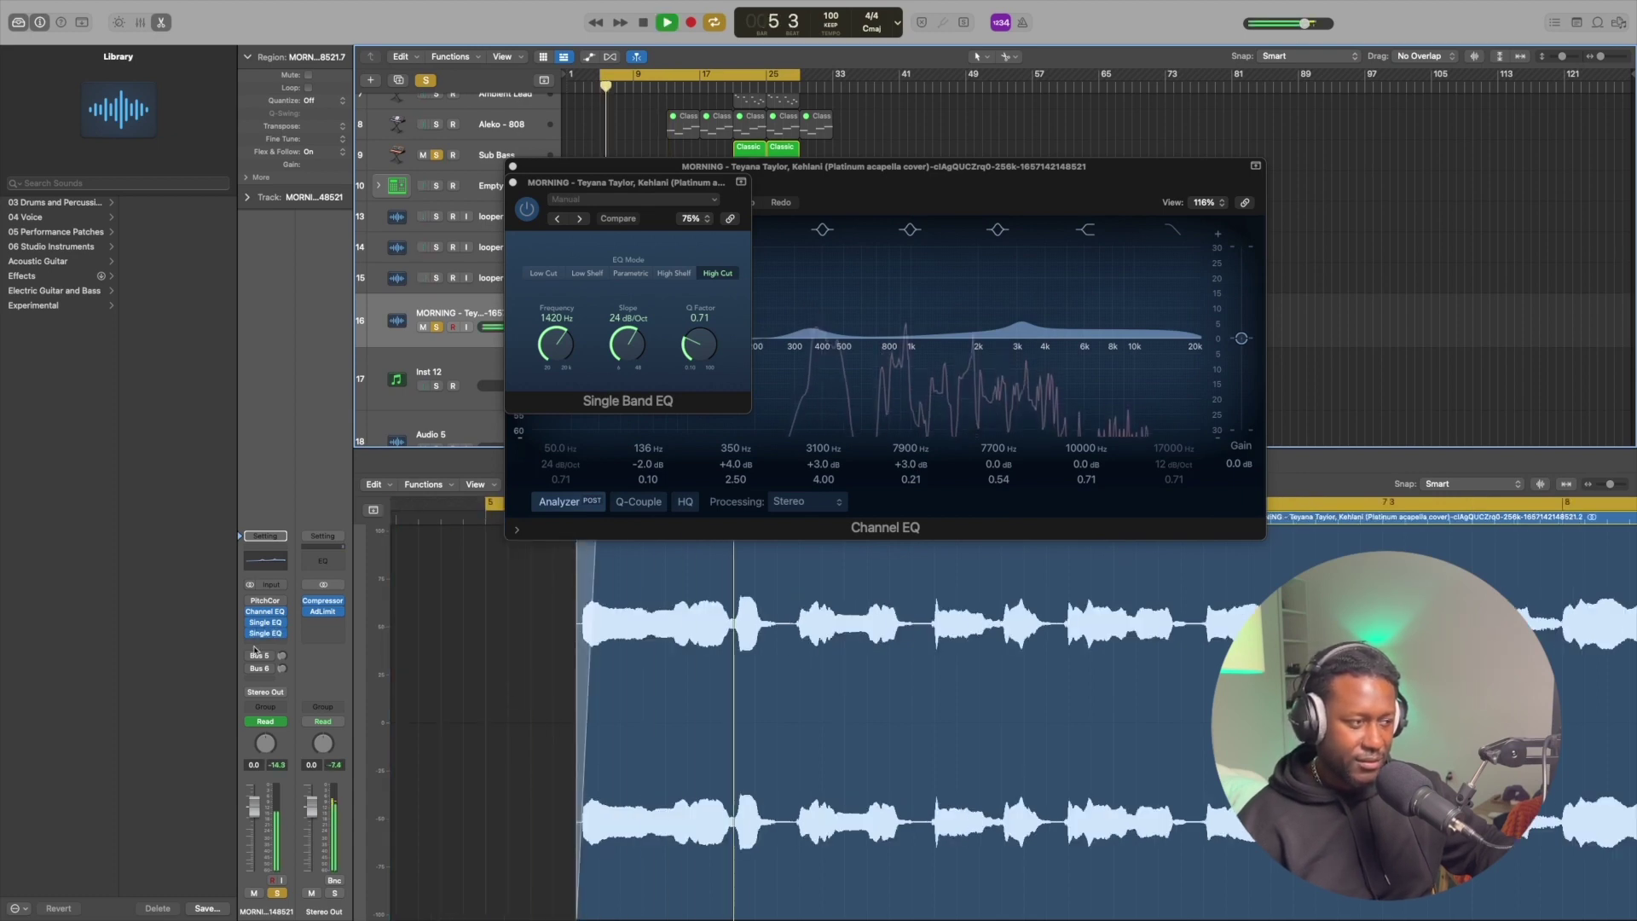
key("space")
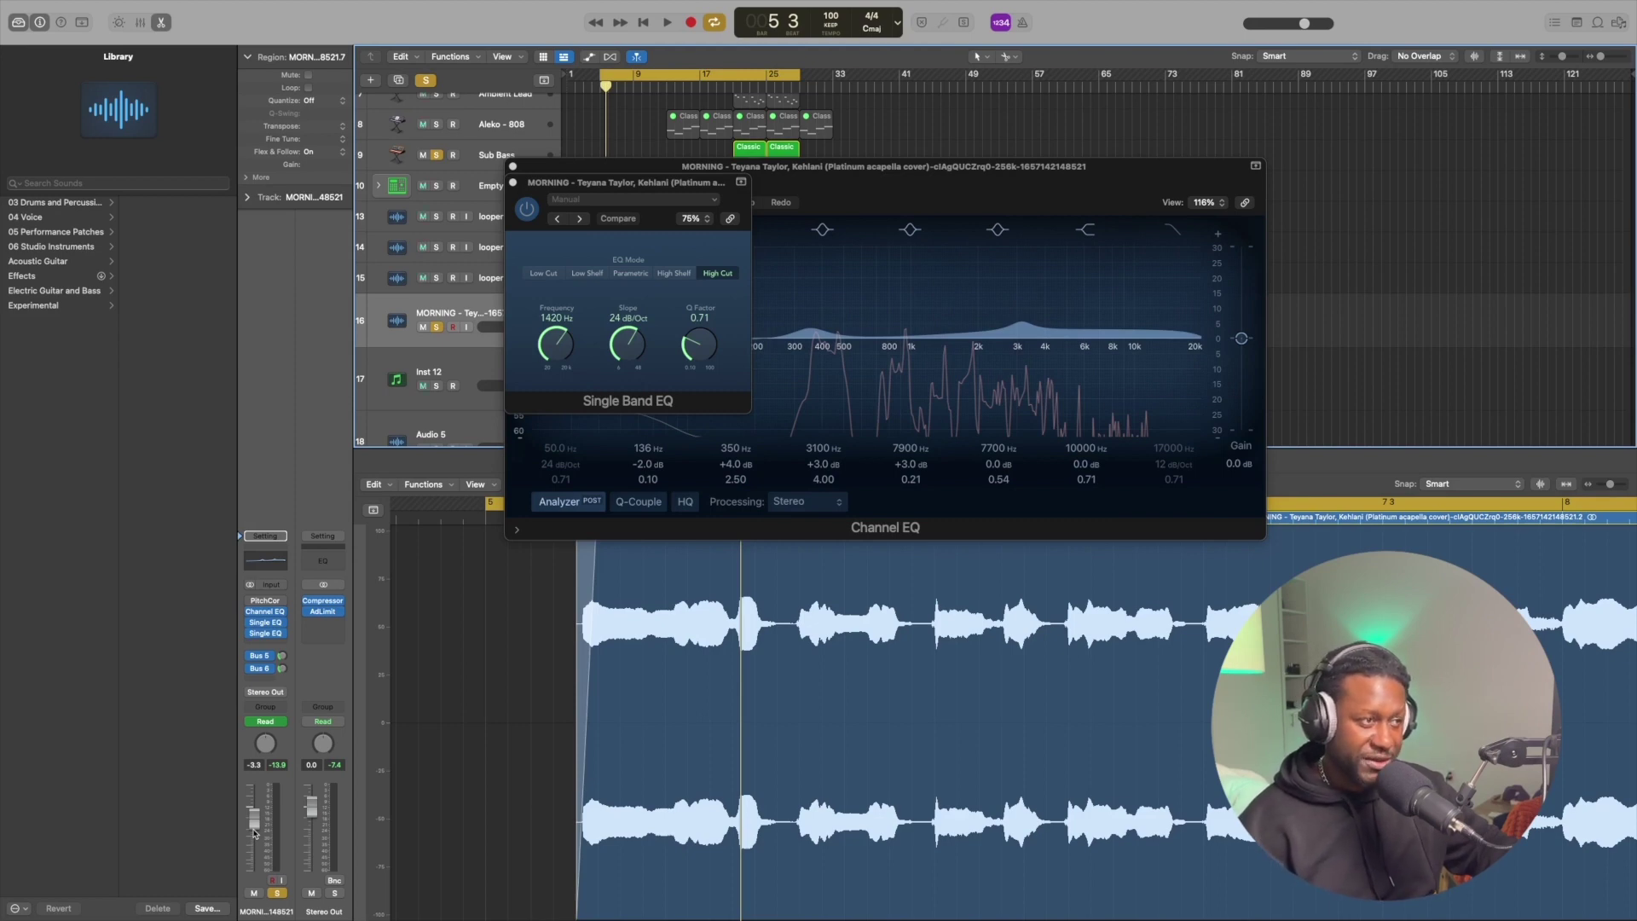
- Reset the acapella's volume fader to 0.0 dB, resume playback and close both EQ windows
left_click(254, 833, "alt")
key("space")
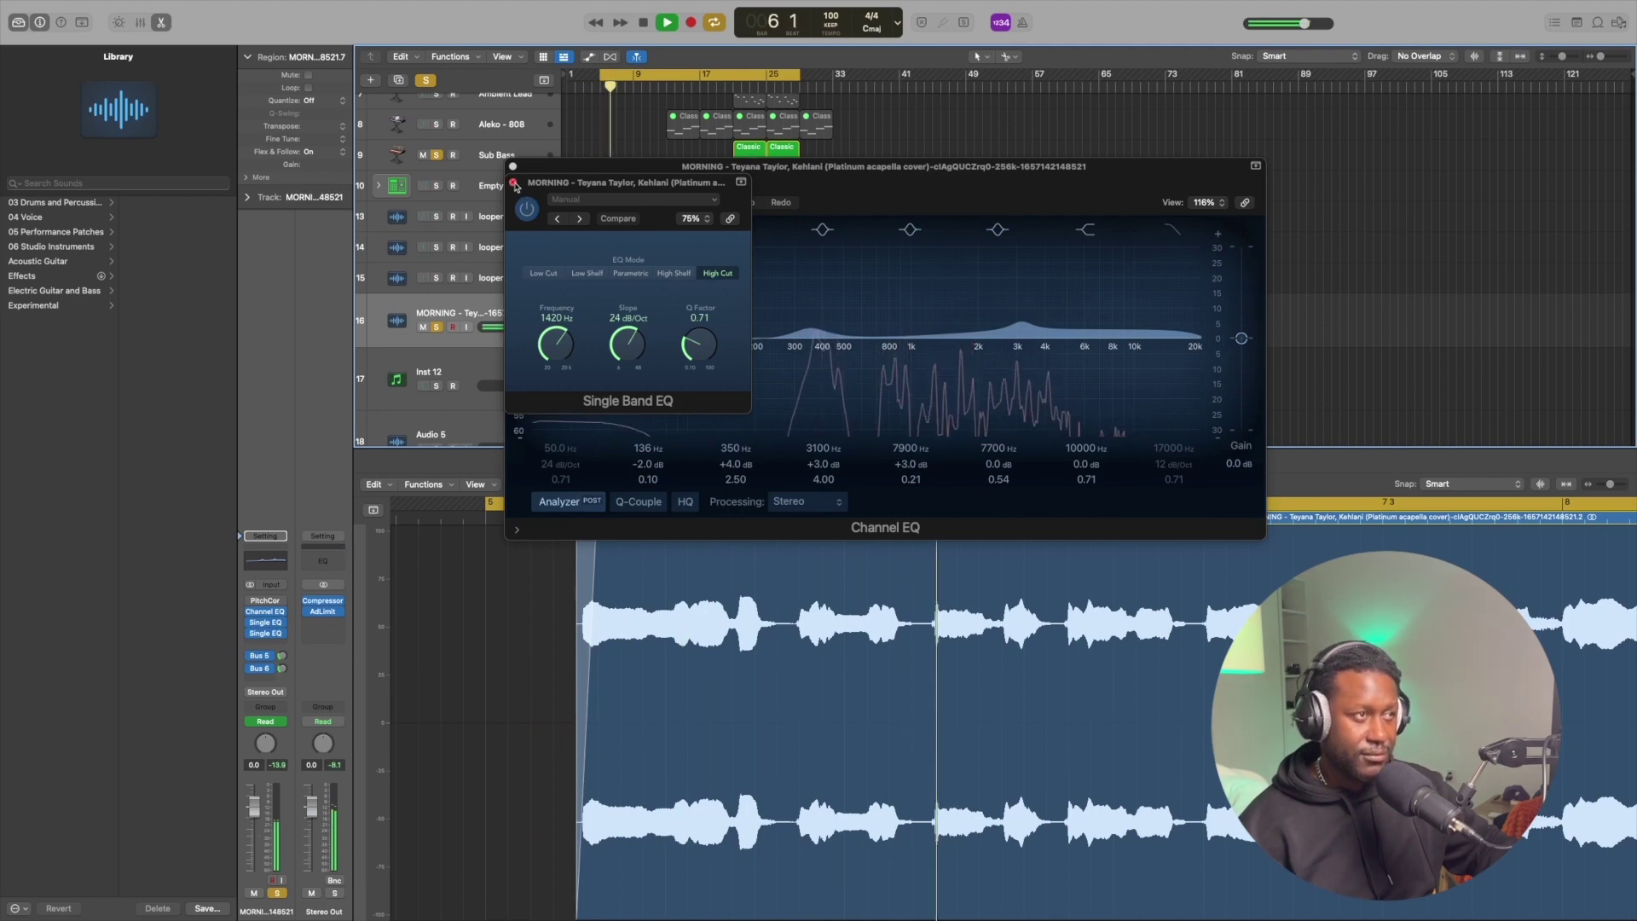
left_click(513, 183)
left_click(513, 167)
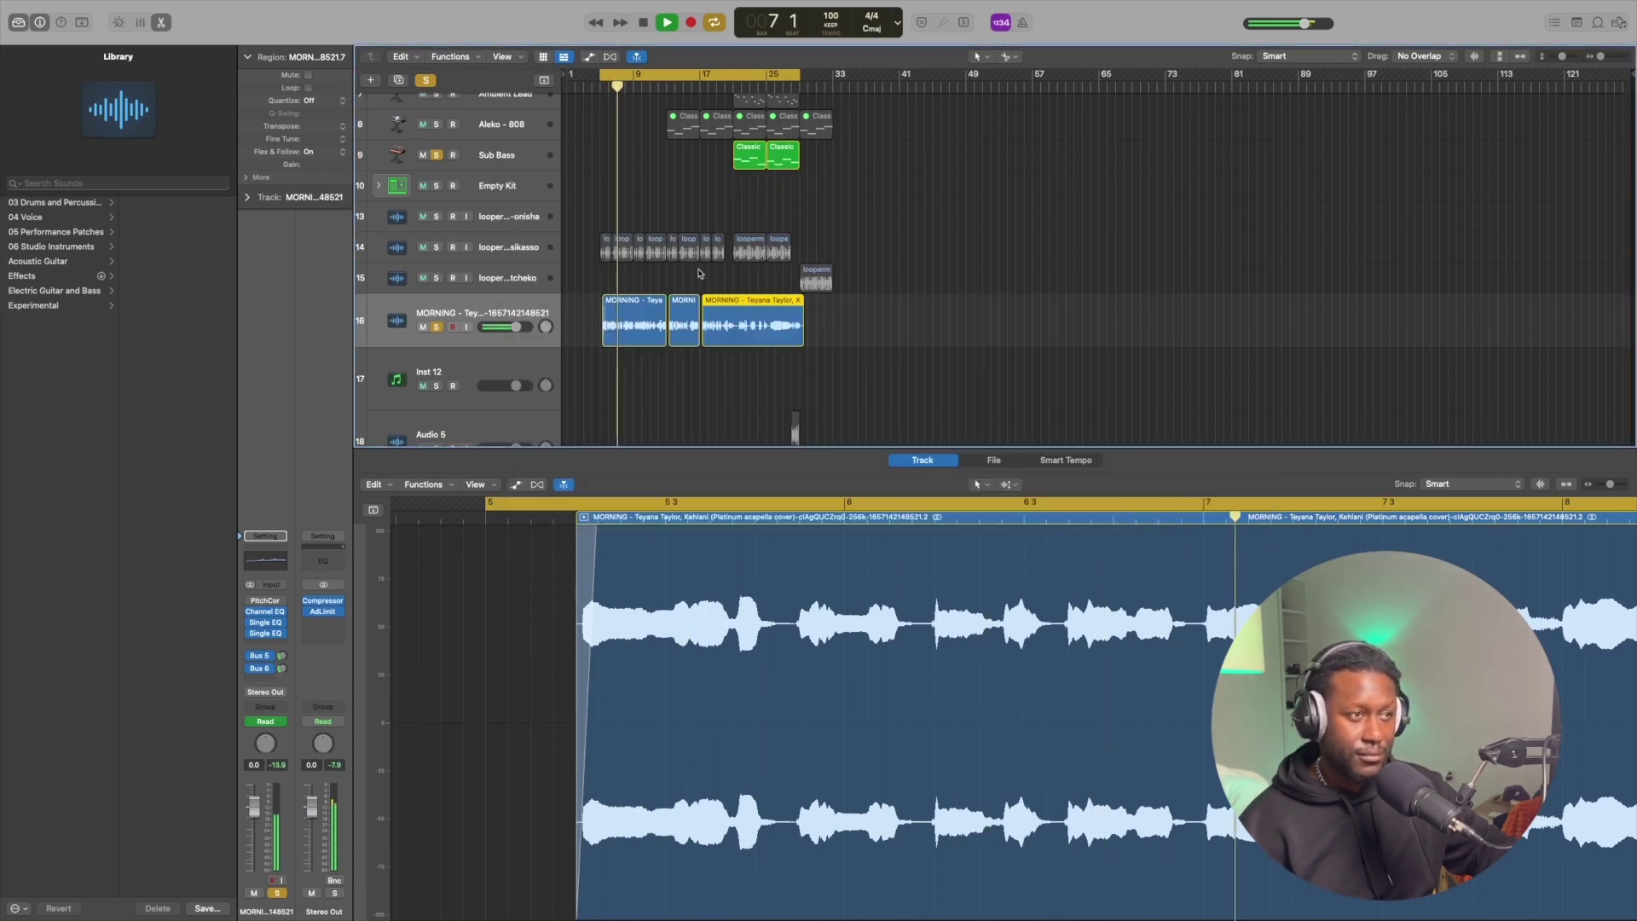
- Solo the Blue Cavern, 70s Analog Lead, Flute Noise, Ambient Lead and Aleko - 808 tracks to audition them with the acapella
scroll(698, 273, "up", 4)
scroll(699, 273, "up", 3)
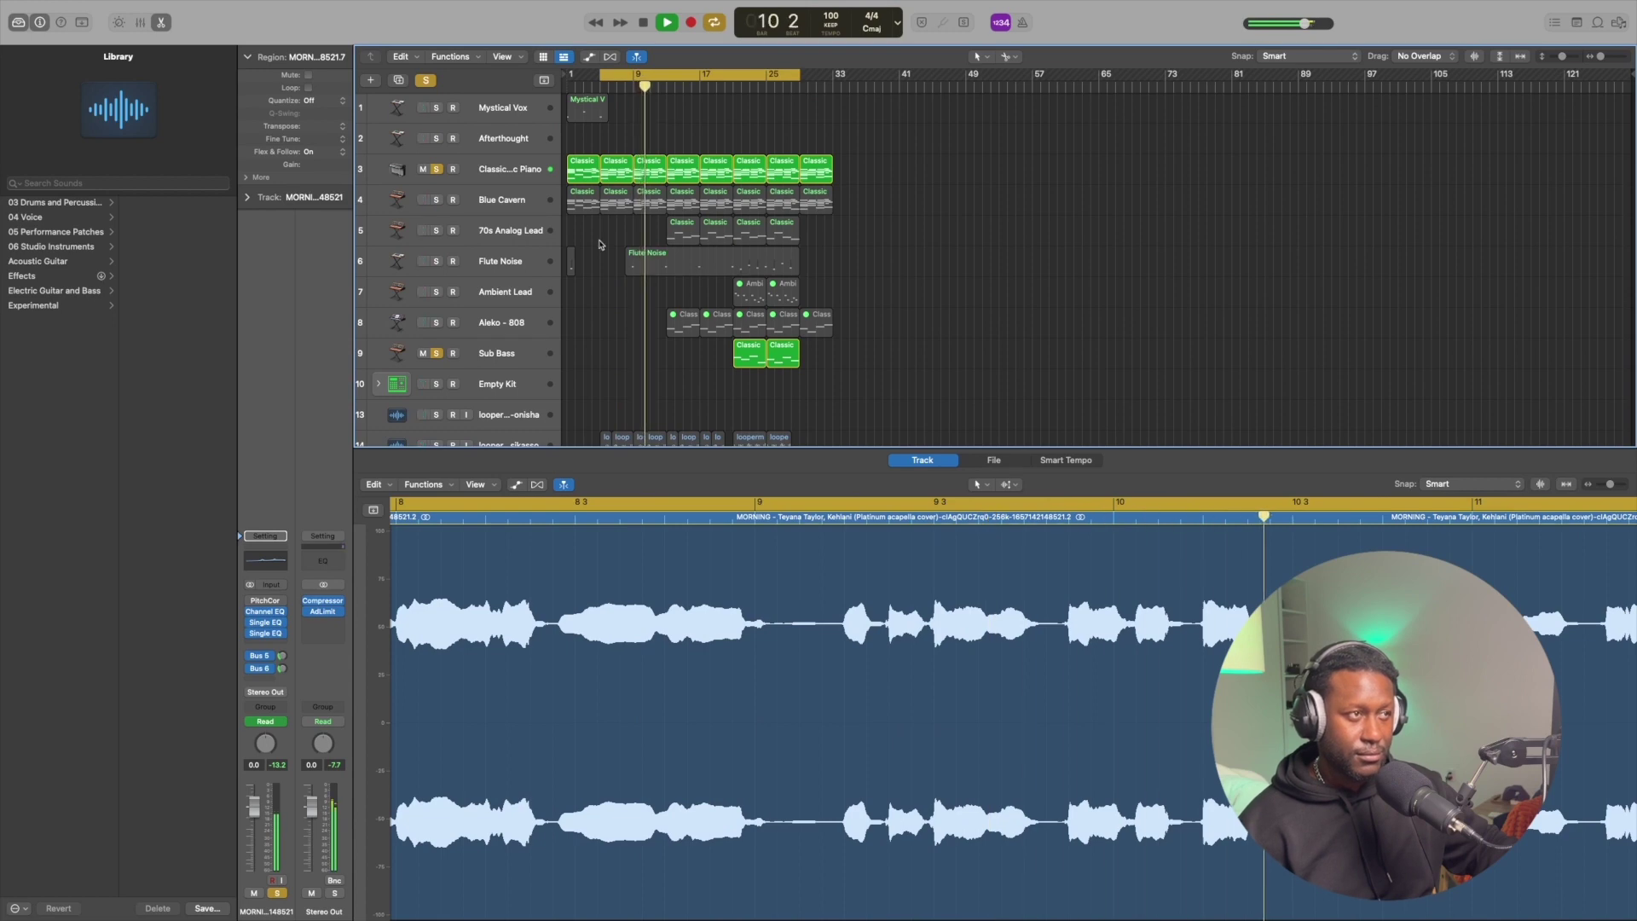
left_click(435, 202)
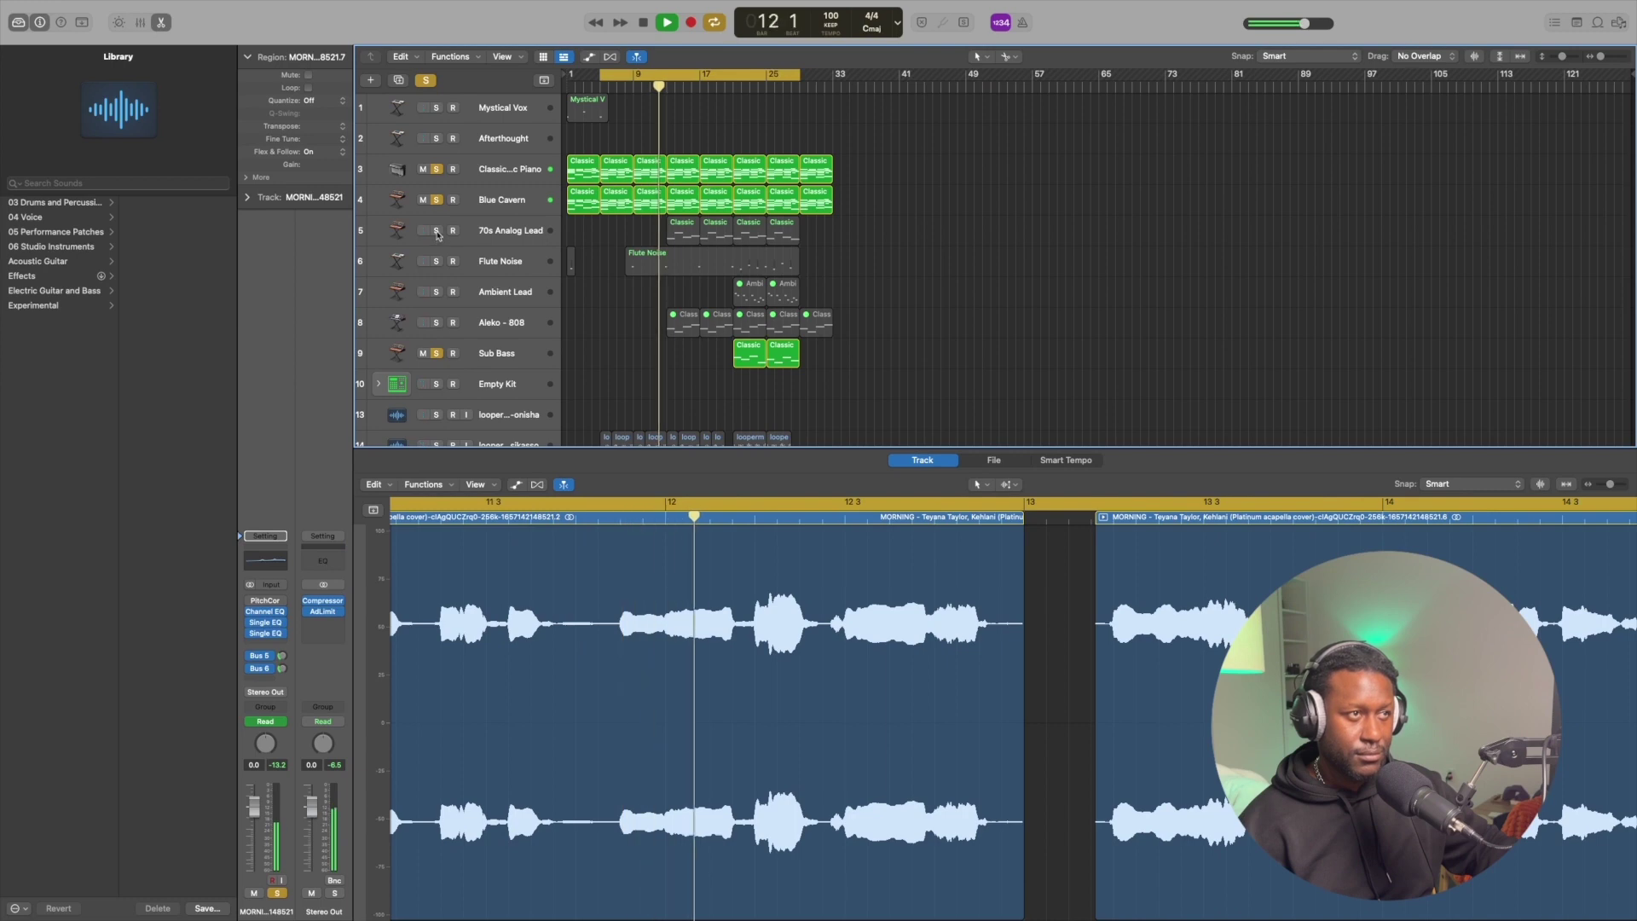
left_click(436, 230)
left_click(437, 262)
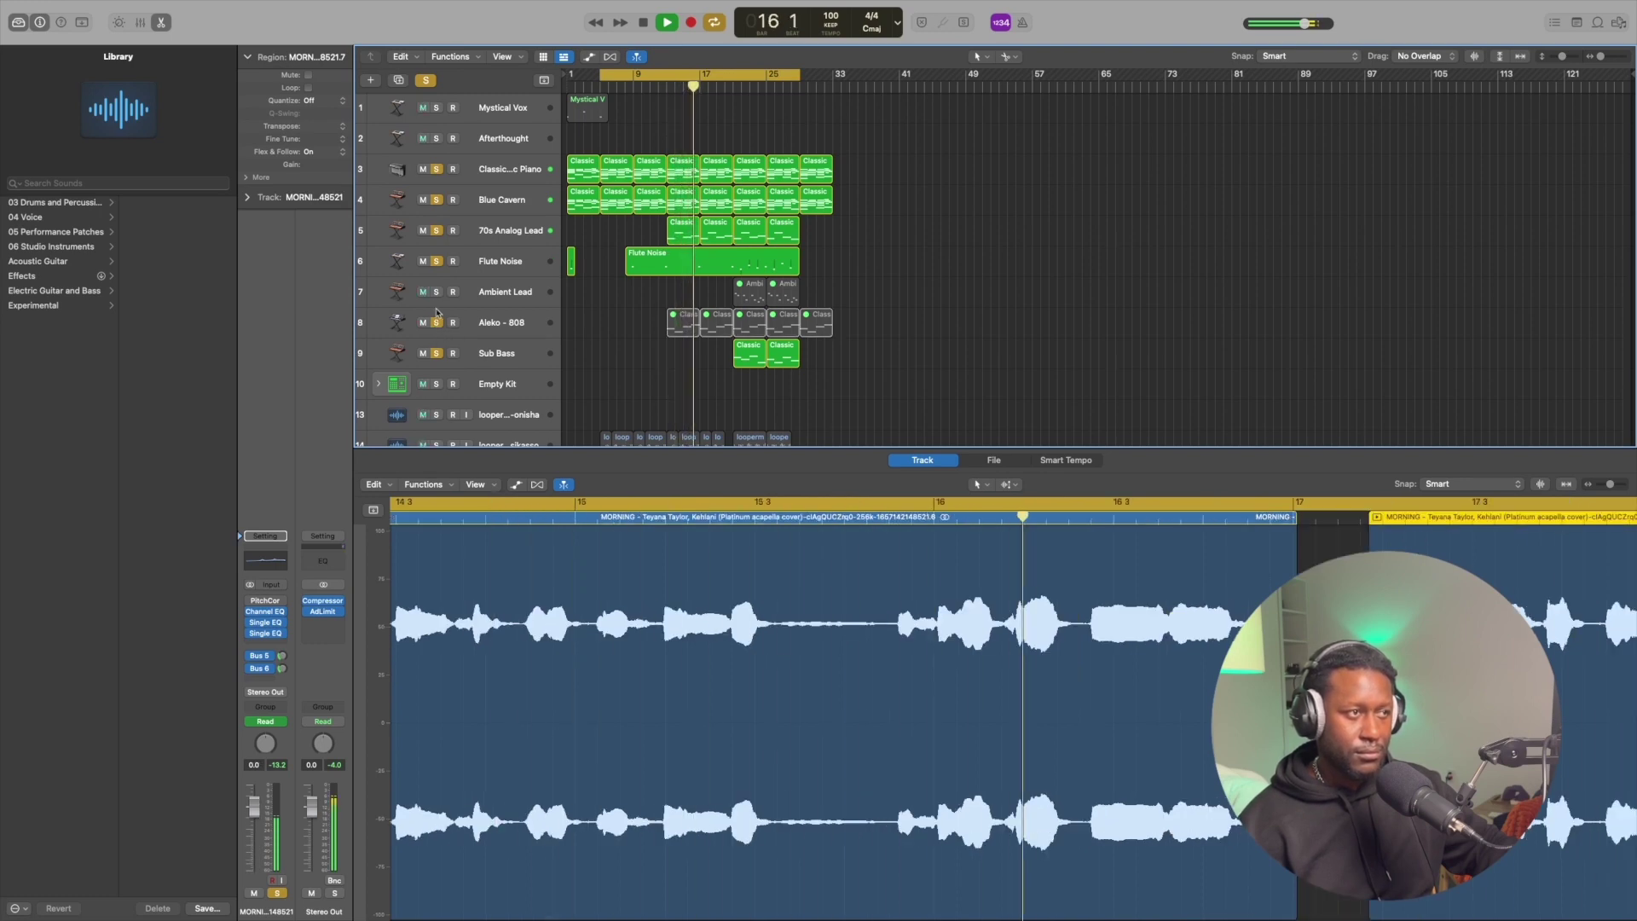
scroll(437, 296, "down", 4)
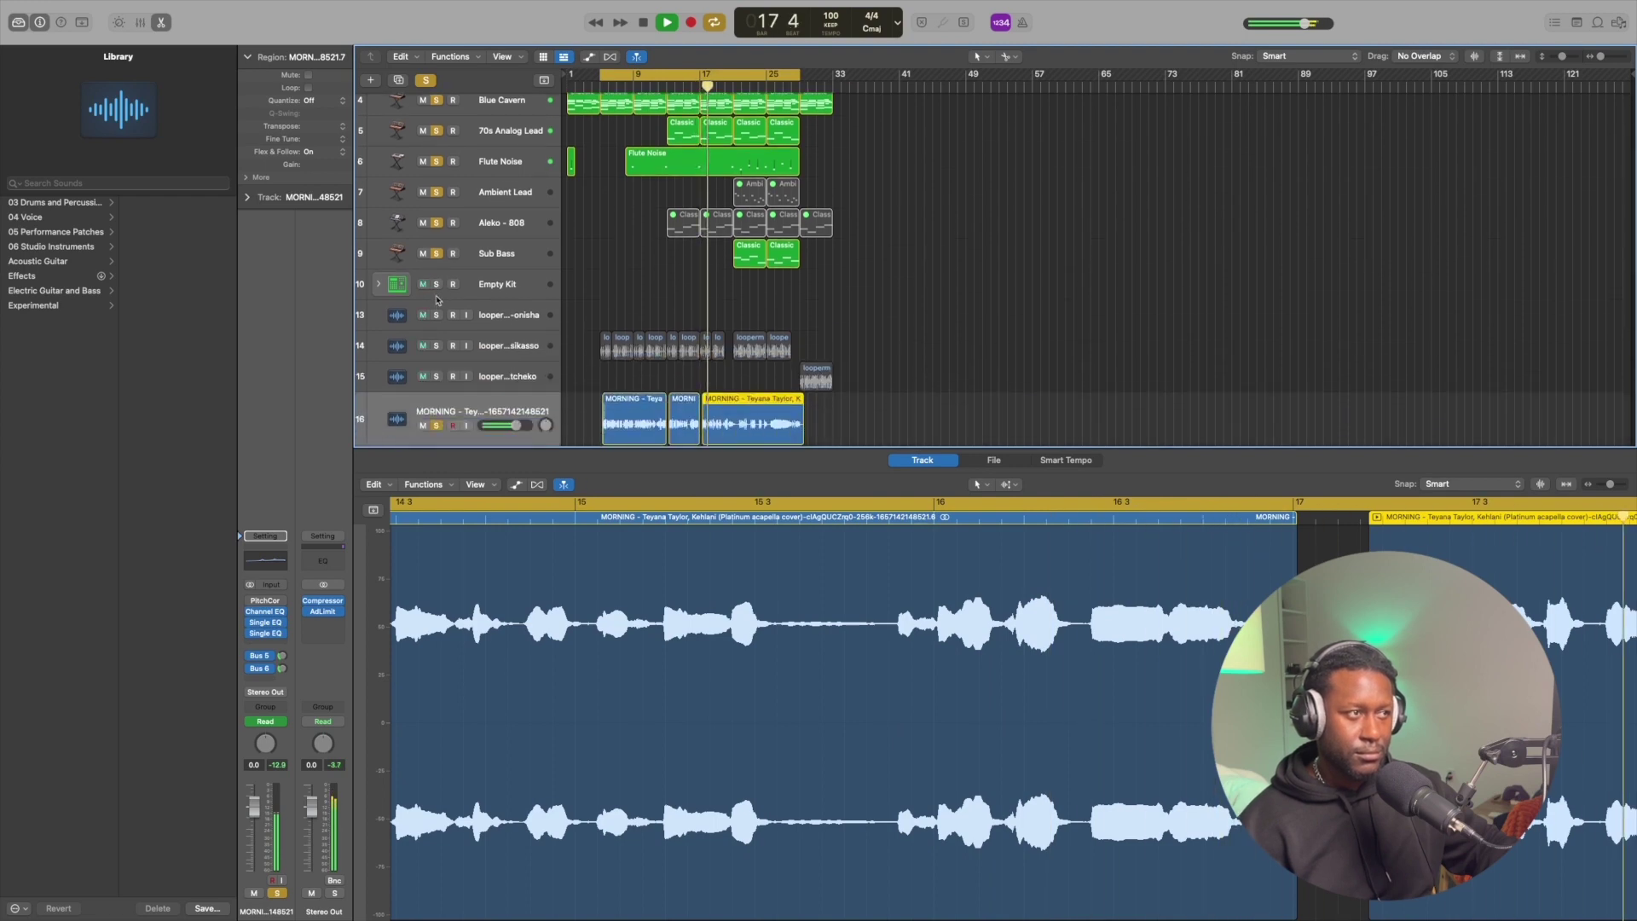
scroll(439, 256, "down", 3)
- Clear all track solos and play the full remix from bar 1 through bar 32 with cycle mode off
scroll(437, 213, "up", 6)
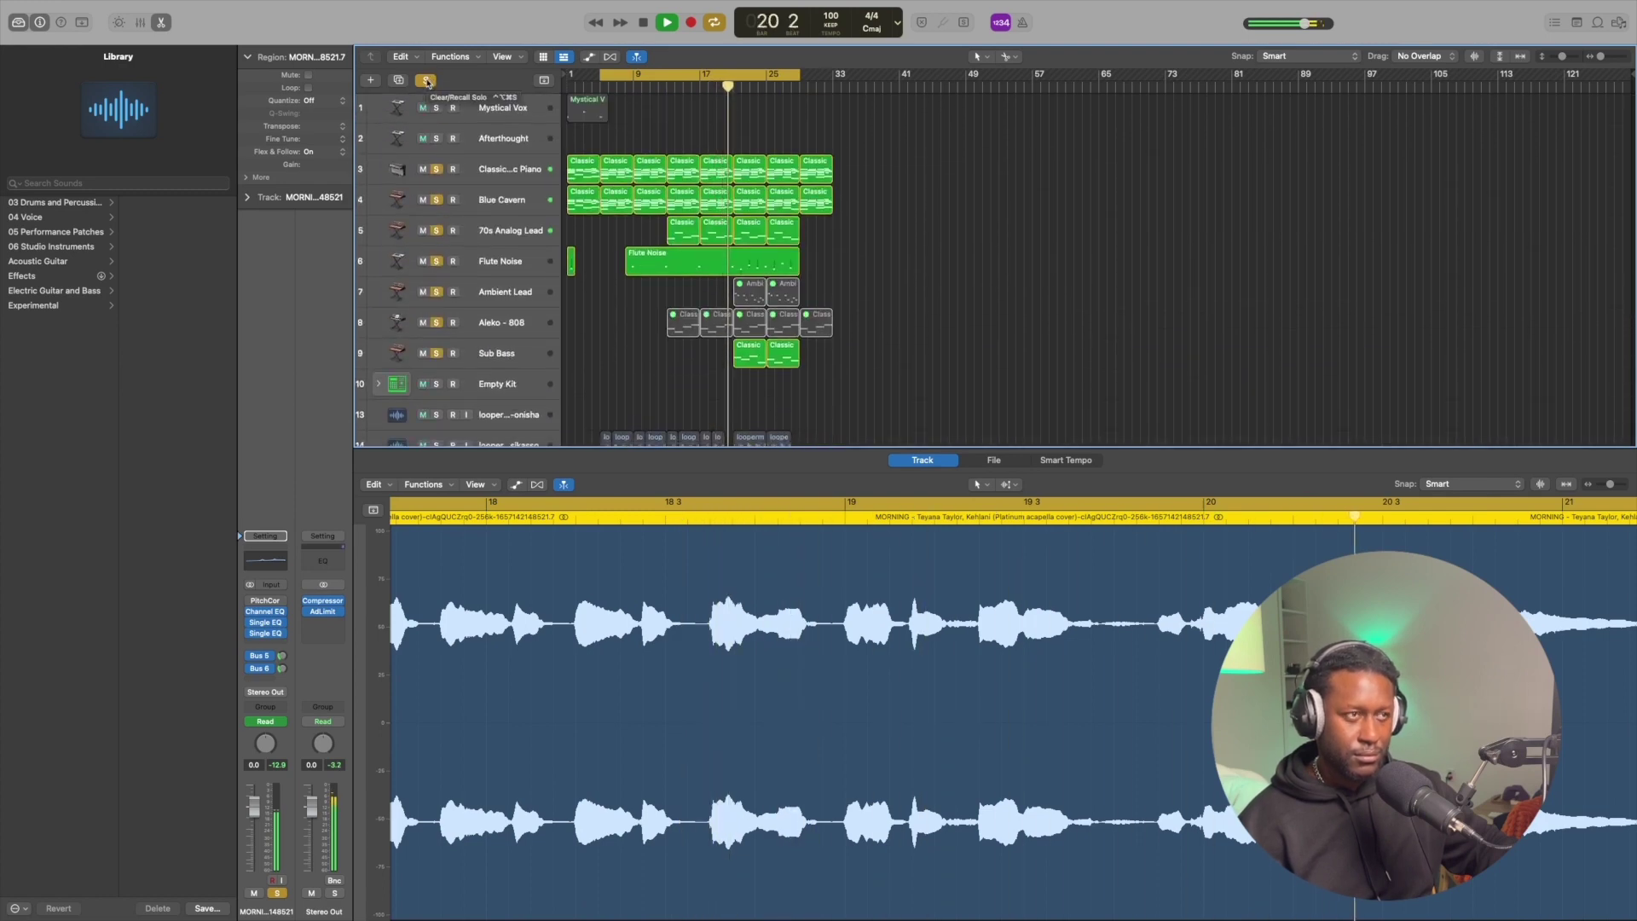
left_click(427, 82)
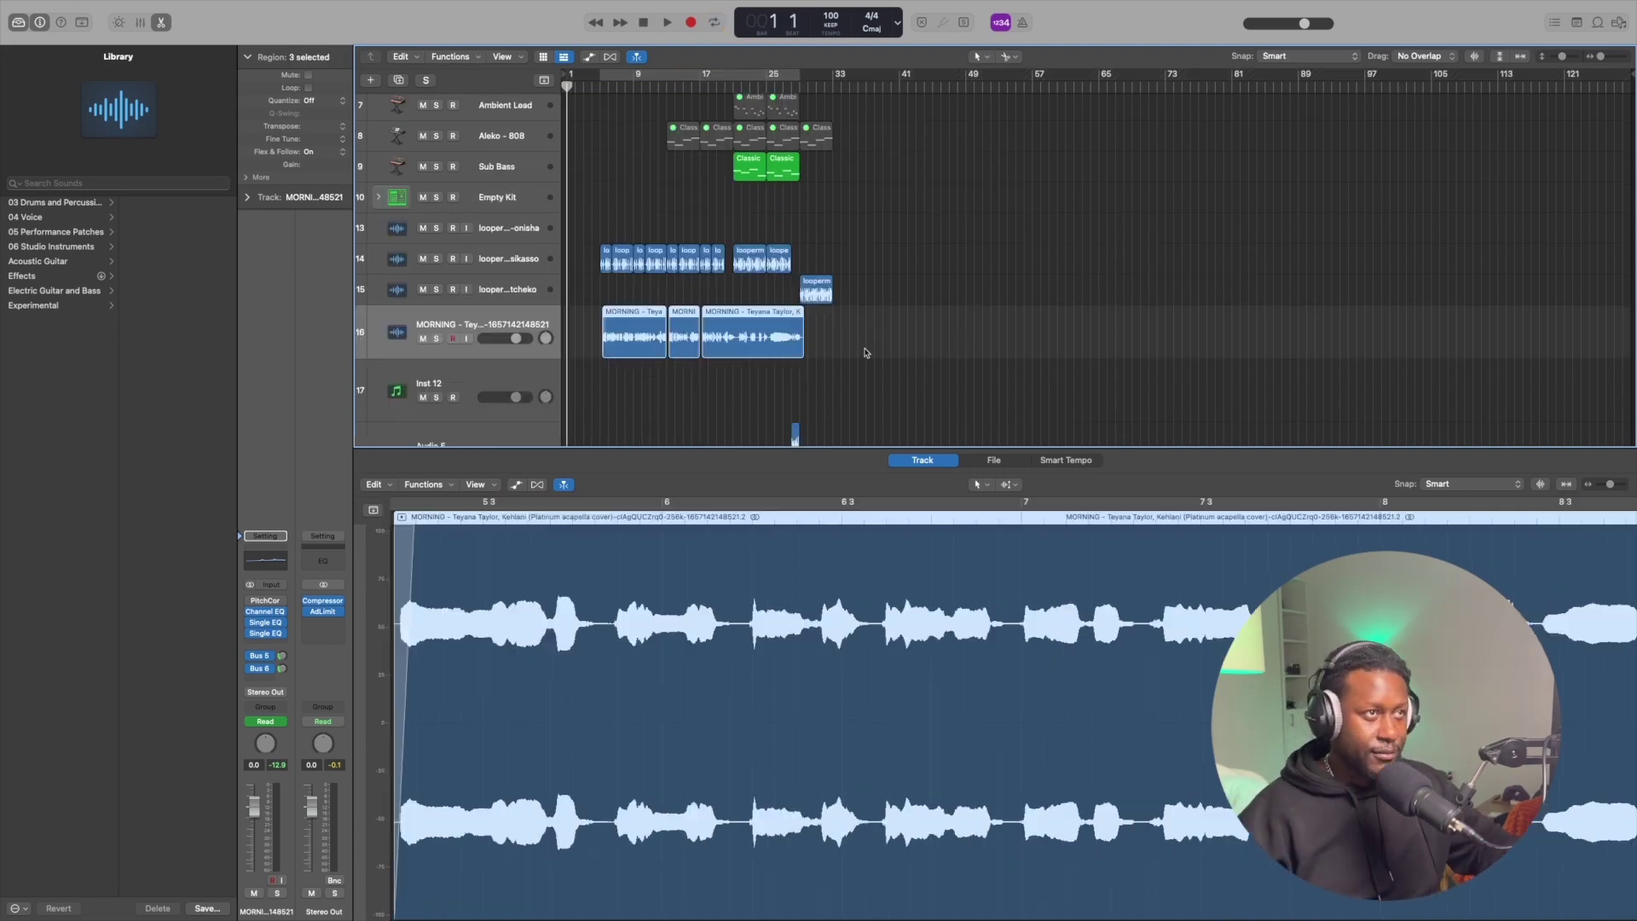
key("space")
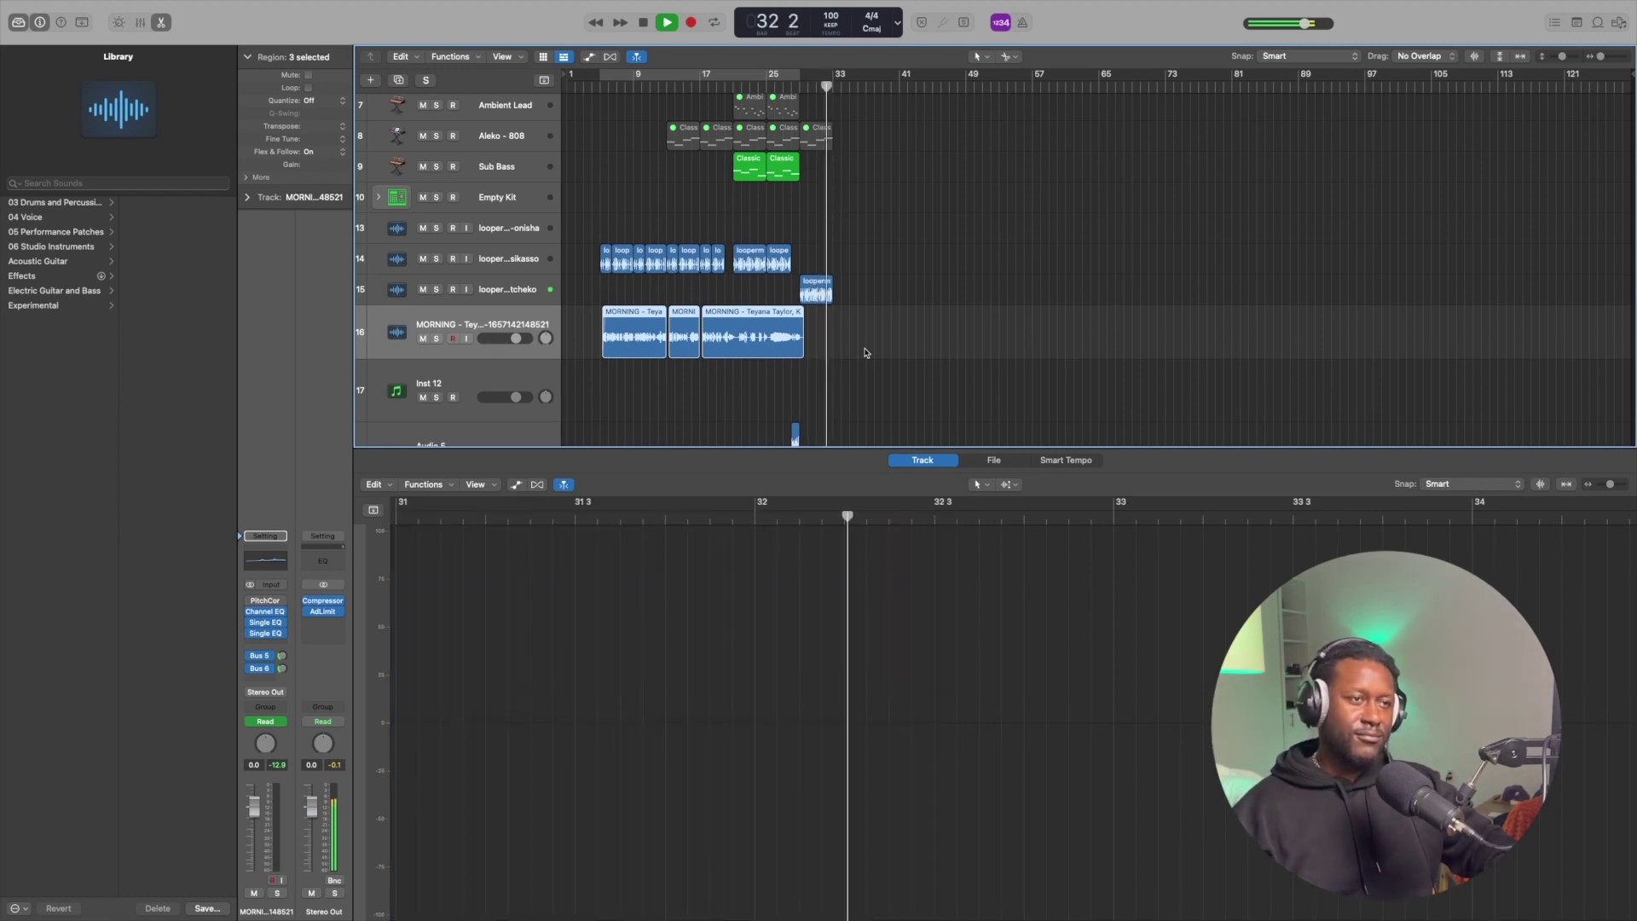
key("space")
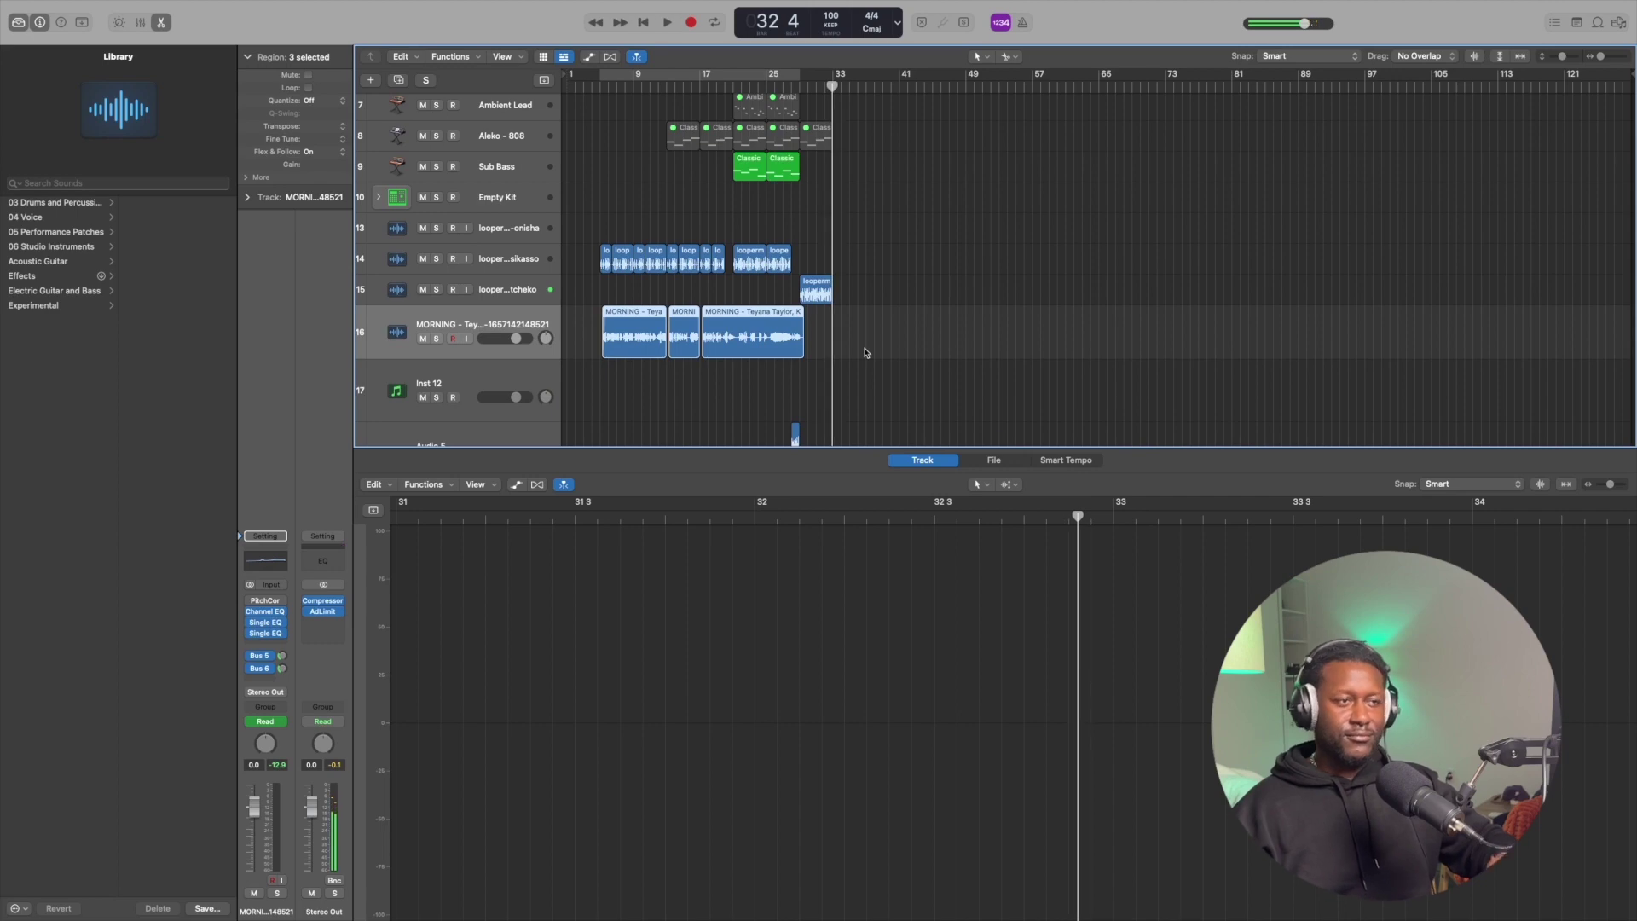